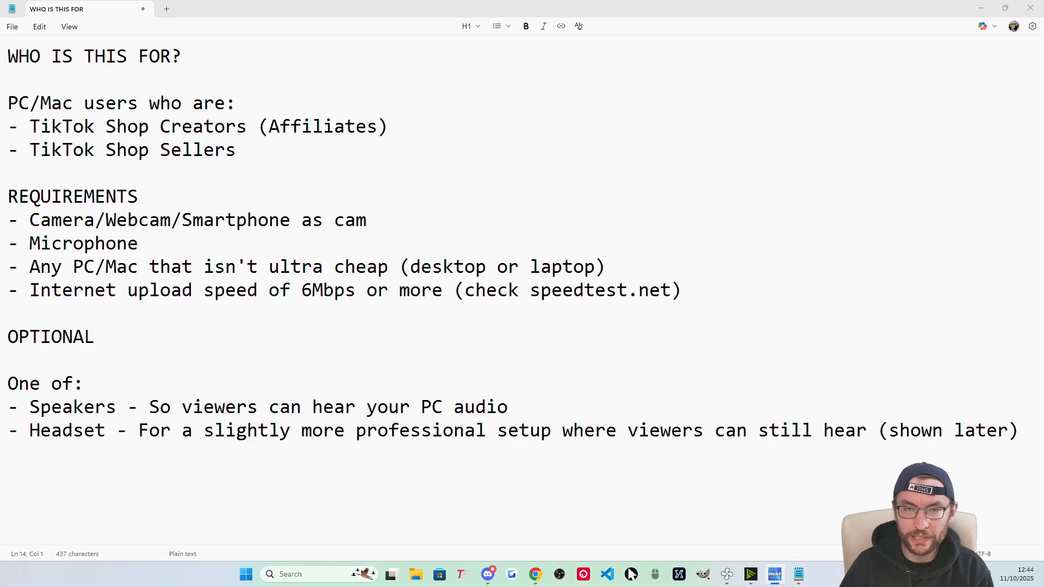
Switch from the Notepad requirements notes to Chrome, which shows the OBS Studio site.
{"action": "key", "text": "alt+Tab"}
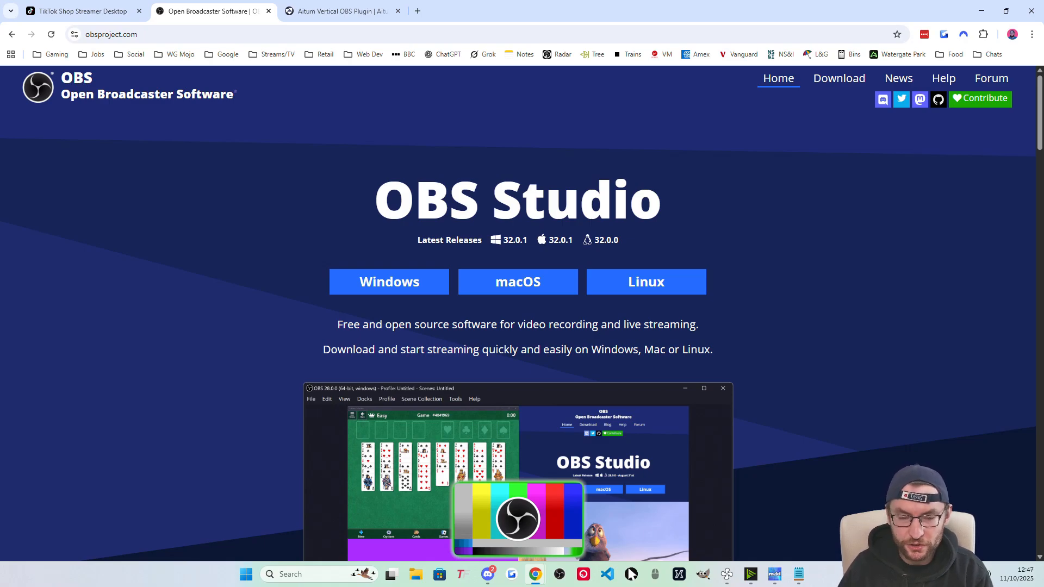
View the Aitum Vertical OBS Plugin page in Chrome.
{"action": "left_click", "coordinate": [343, 11]}
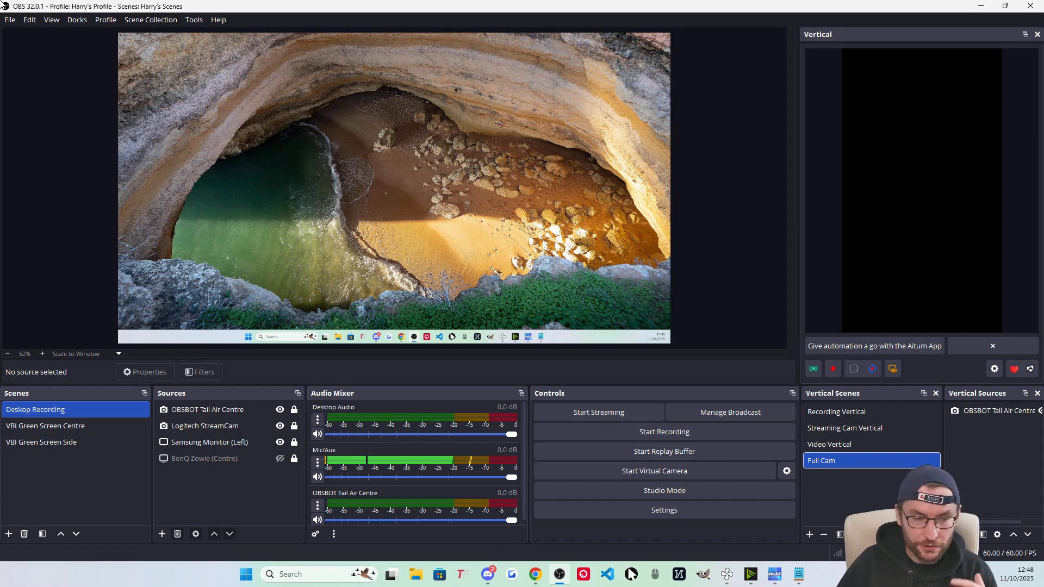
Create the 'TikTok Shop Streaming' profile and apply the Auto-Configuration Wizard's recommended settings.
{"action": "left_click", "coordinate": [111, 22]}
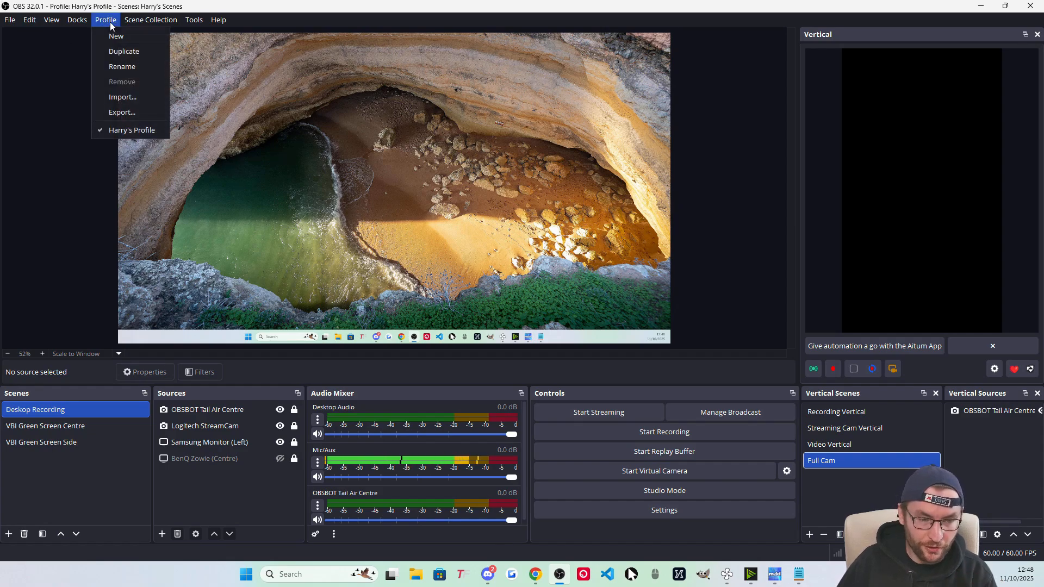
{"action": "left_click", "coordinate": [142, 37]}
{"action": "triple_click", "coordinate": [461, 271]}
{"action": "left_click", "coordinate": [461, 271]}
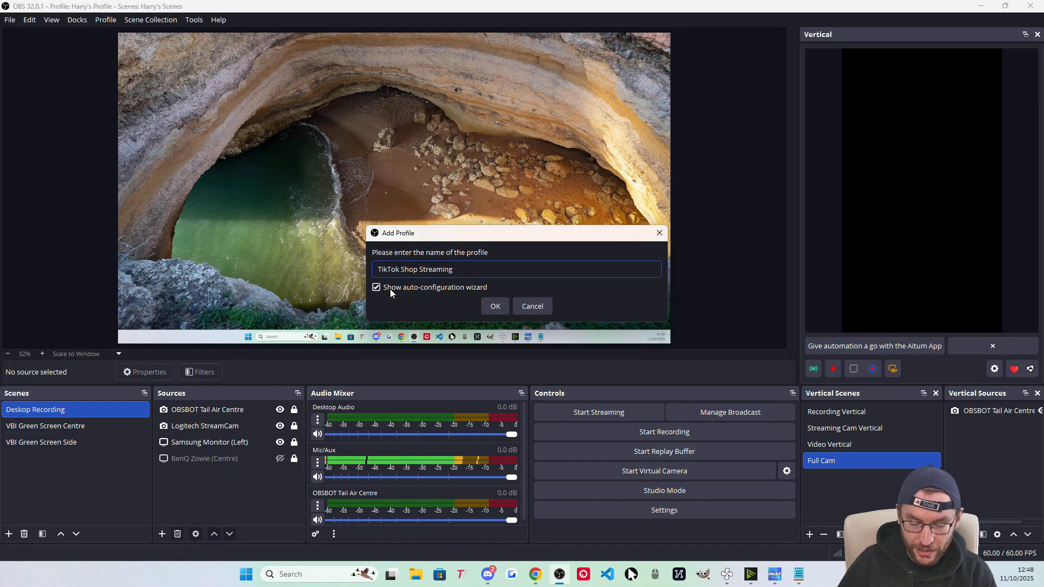
{"action": "left_click", "coordinate": [504, 309]}
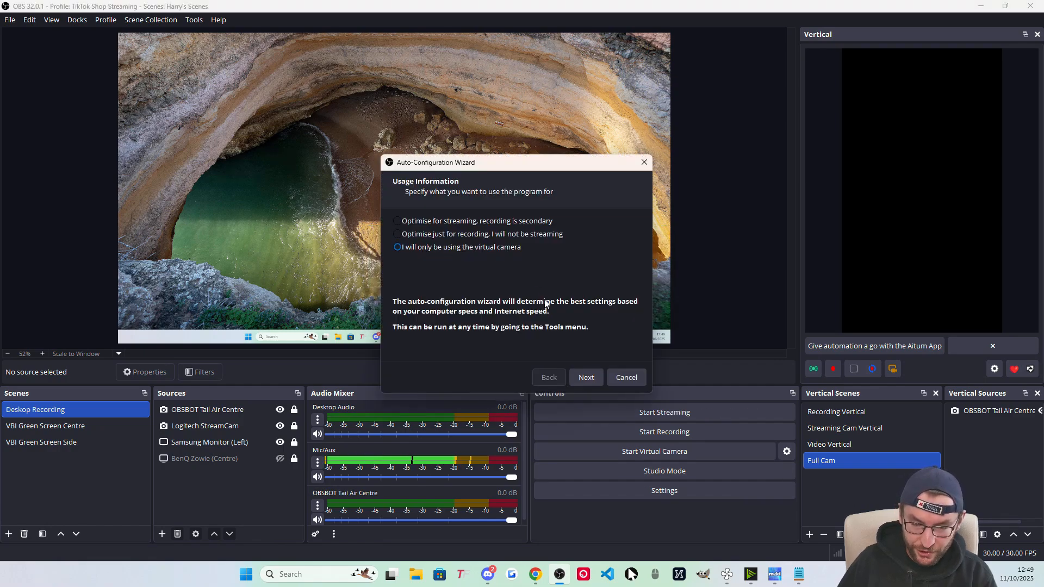
{"action": "left_click", "coordinate": [589, 377]}
{"action": "left_click", "coordinate": [572, 377]}
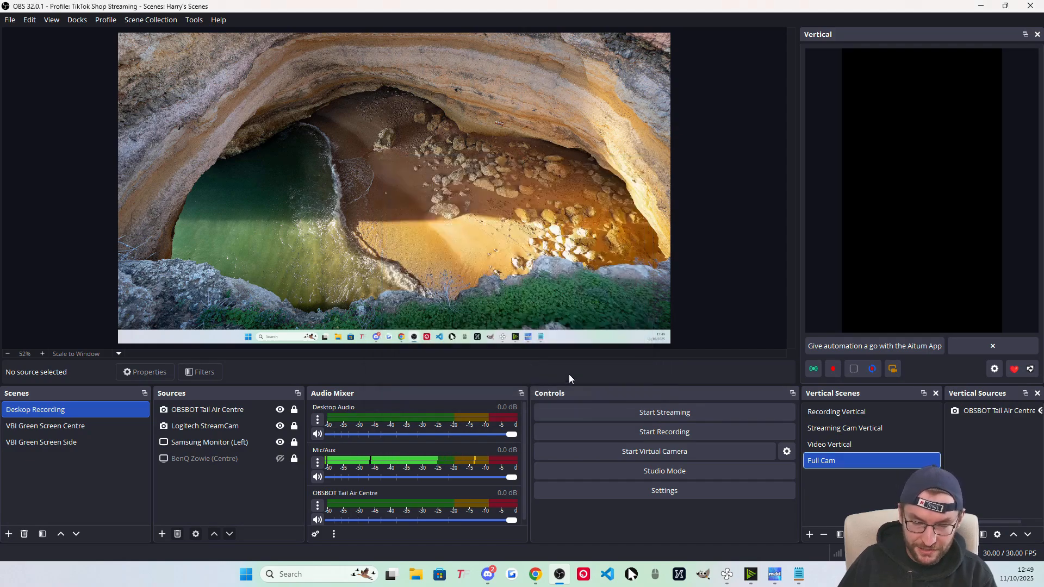
Create a new empty scene collection named 'TikTok Shop Streaming Scenes'.
{"action": "left_click", "coordinate": [159, 25]}
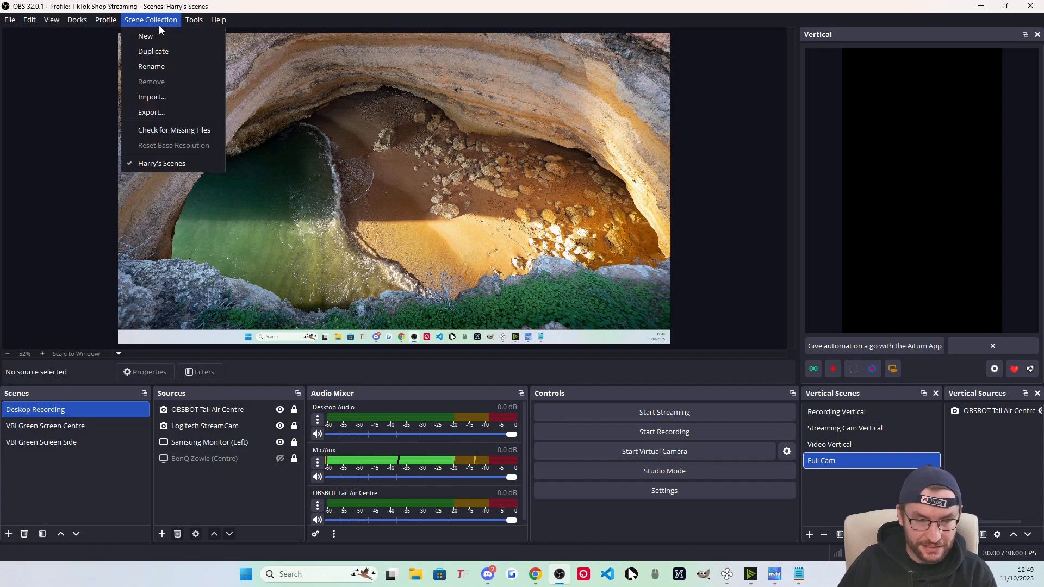
{"action": "left_click", "coordinate": [199, 37]}
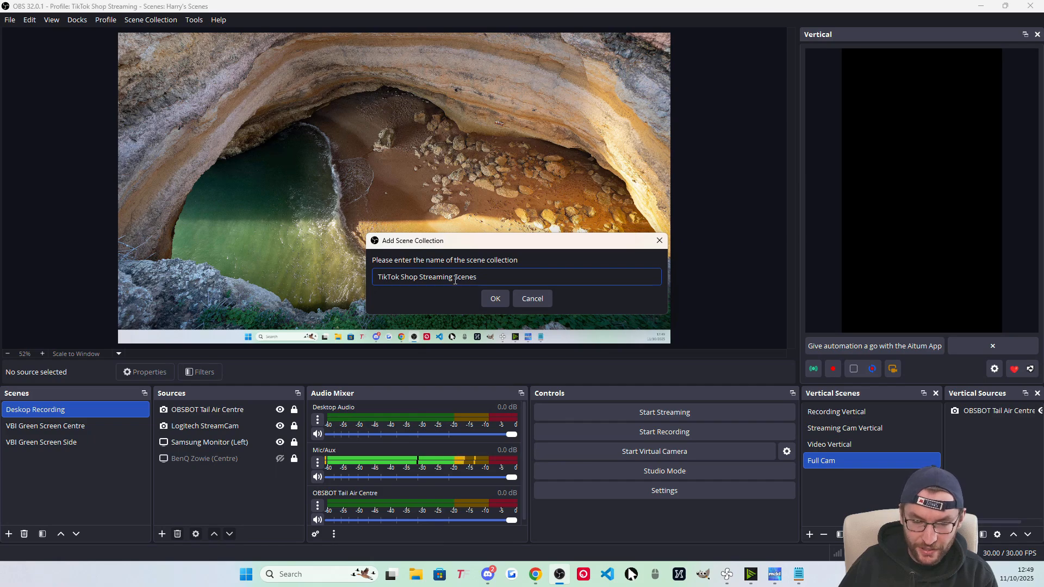
{"action": "left_click", "coordinate": [507, 302]}
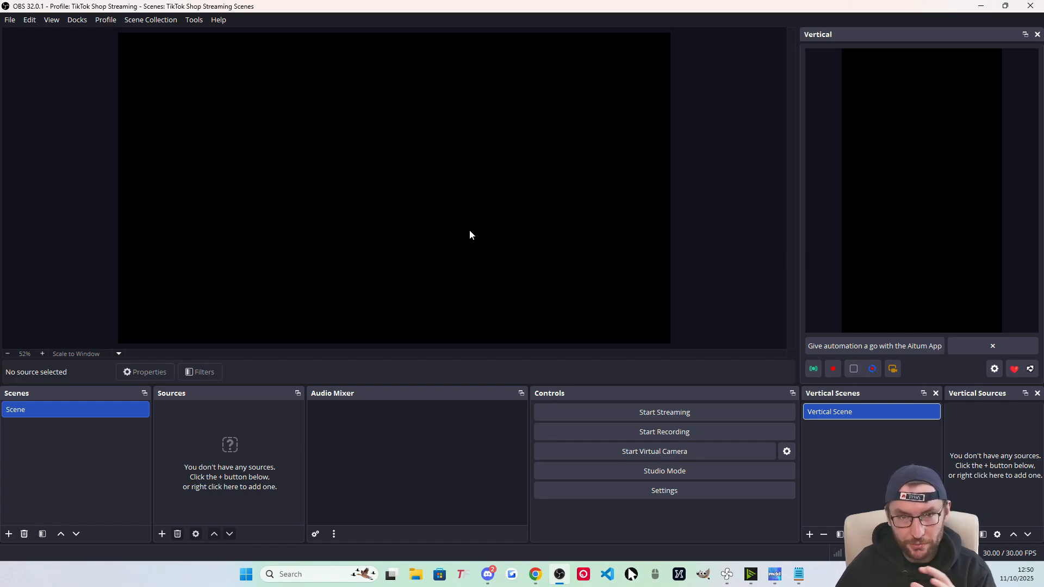
Float the Vertical preview dock, redock it on the right, and widen Vertical Sources.
{"action": "left_click", "coordinate": [79, 21]}
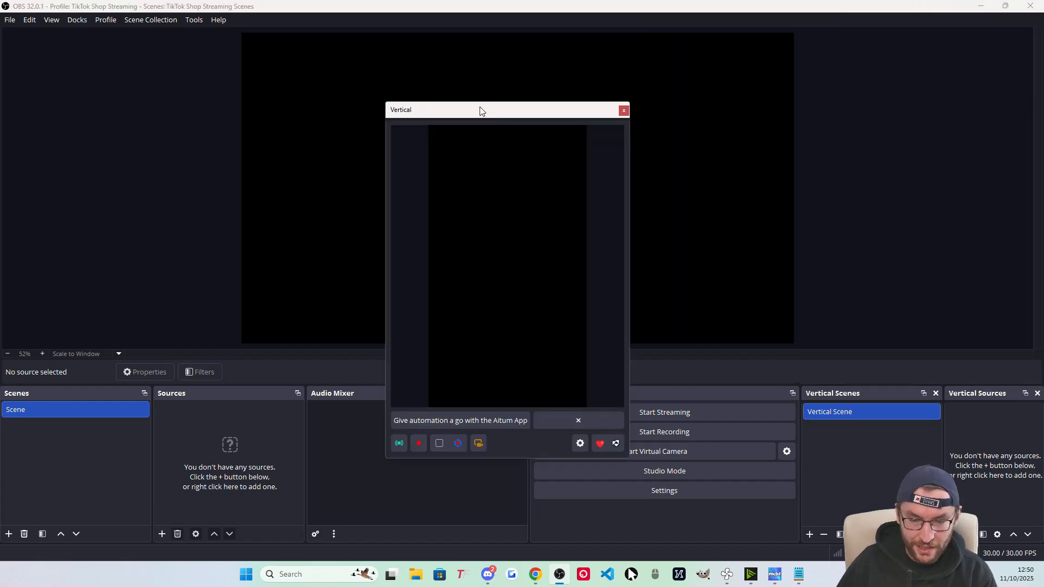
{"action": "left_click_drag", "start_coordinate": [480, 106], "coordinate": [1010, 133]}
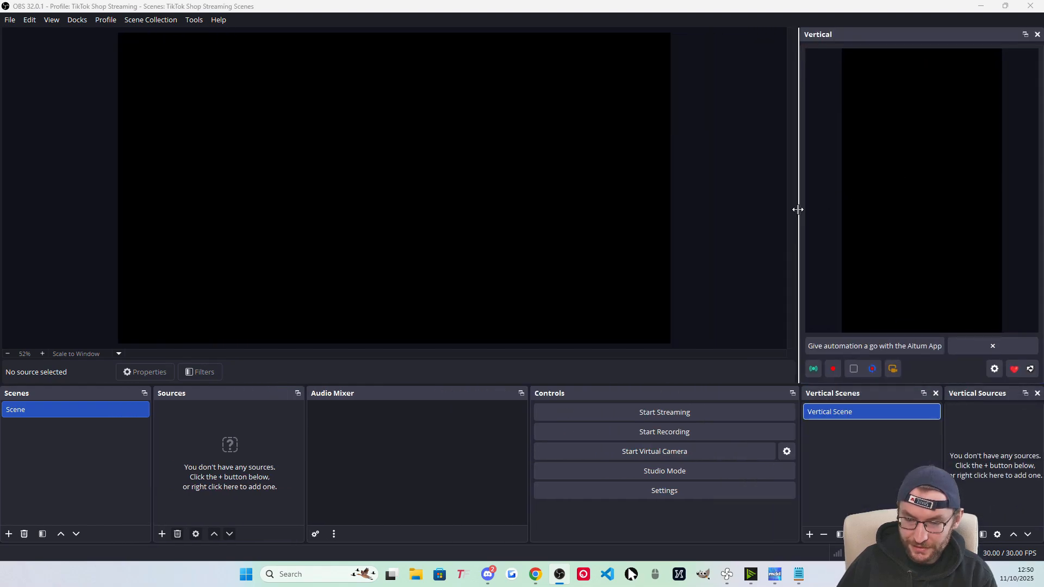
{"action": "mouse_move", "coordinate": [795, 211]}
{"action": "left_mouse_down"}
{"action": "mouse_move", "coordinate": [828, 210]}
{"action": "mouse_move", "coordinate": [783, 207]}
{"action": "mouse_move", "coordinate": [818, 210]}
{"action": "mouse_move", "coordinate": [798, 210]}
{"action": "left_mouse_up"}
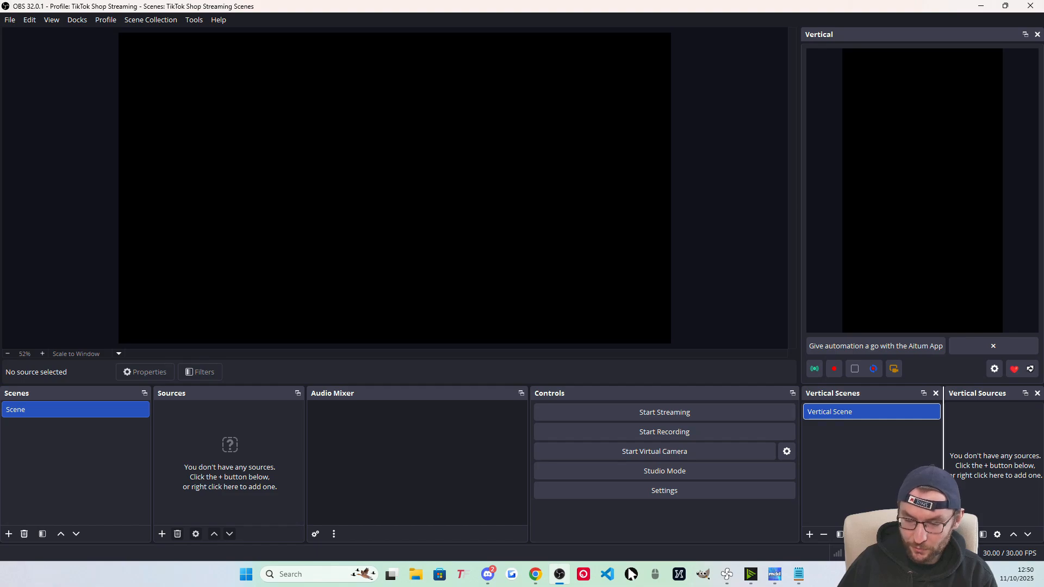
{"action": "mouse_move", "coordinate": [943, 506]}
{"action": "left_mouse_down"}
{"action": "mouse_move", "coordinate": [919, 506]}
{"action": "mouse_move", "coordinate": [929, 506]}
{"action": "left_mouse_up"}
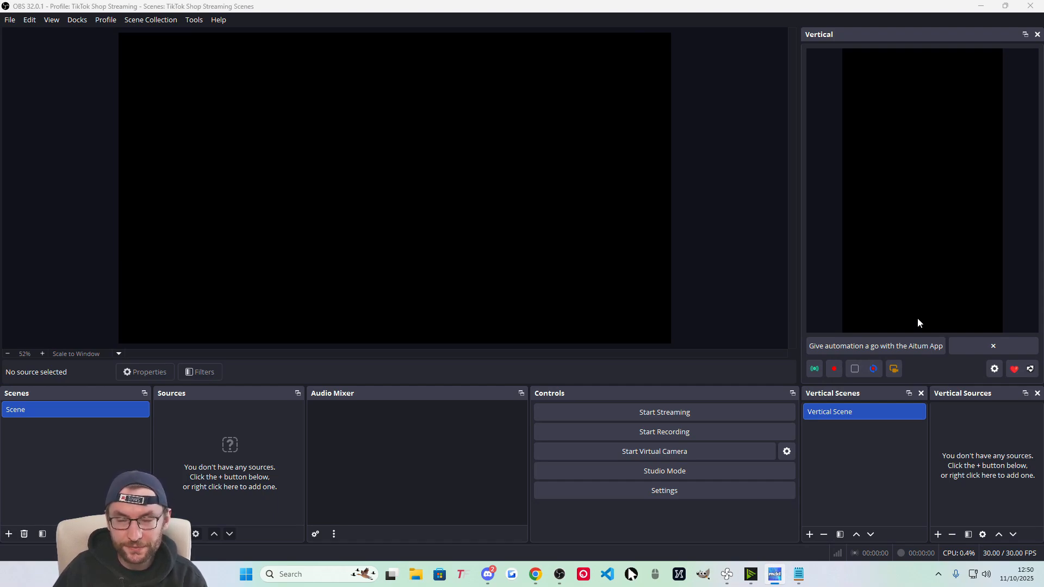
Set Mic/Auxiliary Audio to HyperX Quadcast and Desktop Audio to Realtek USB Audio speakers.
{"action": "left_click", "coordinate": [666, 491]}
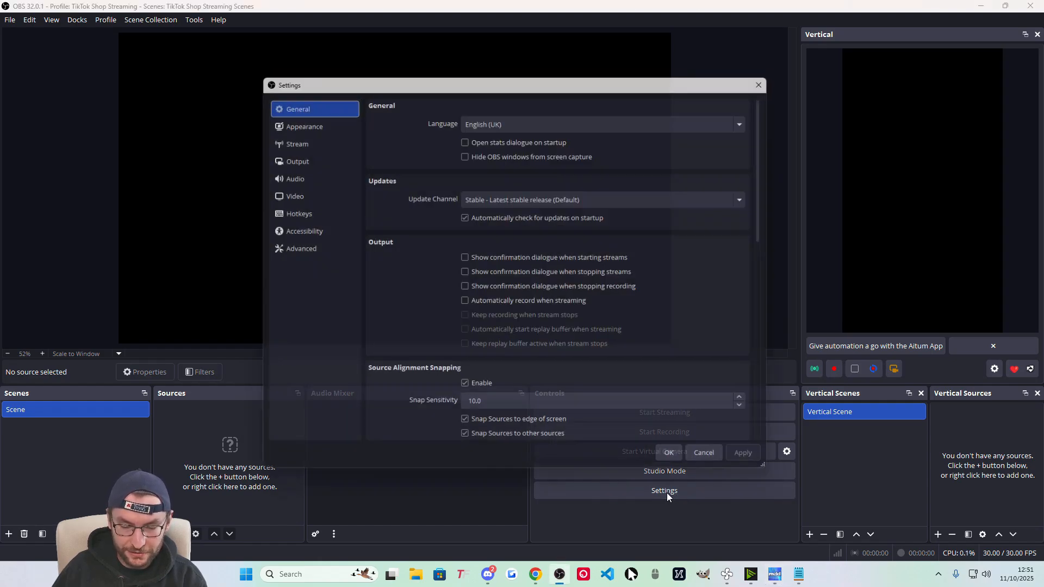
{"action": "left_click", "coordinate": [291, 174]}
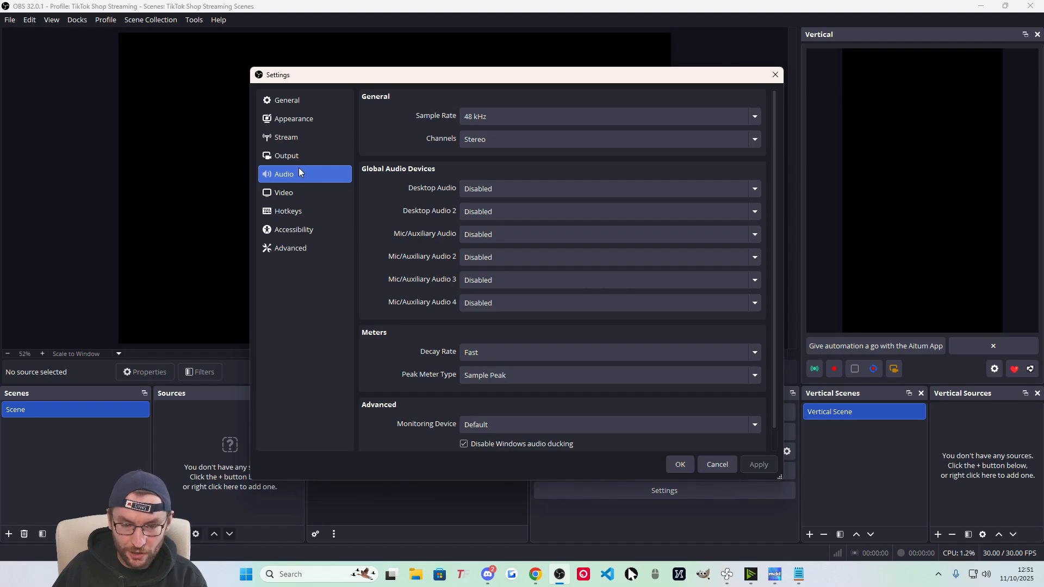
{"action": "left_click", "coordinate": [481, 234]}
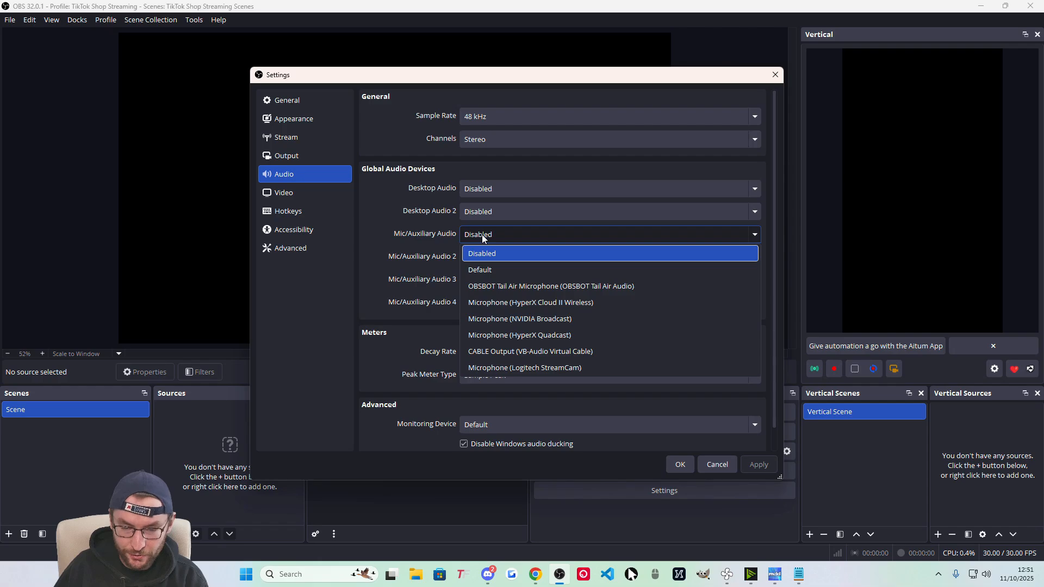
{"action": "left_click", "coordinate": [554, 336]}
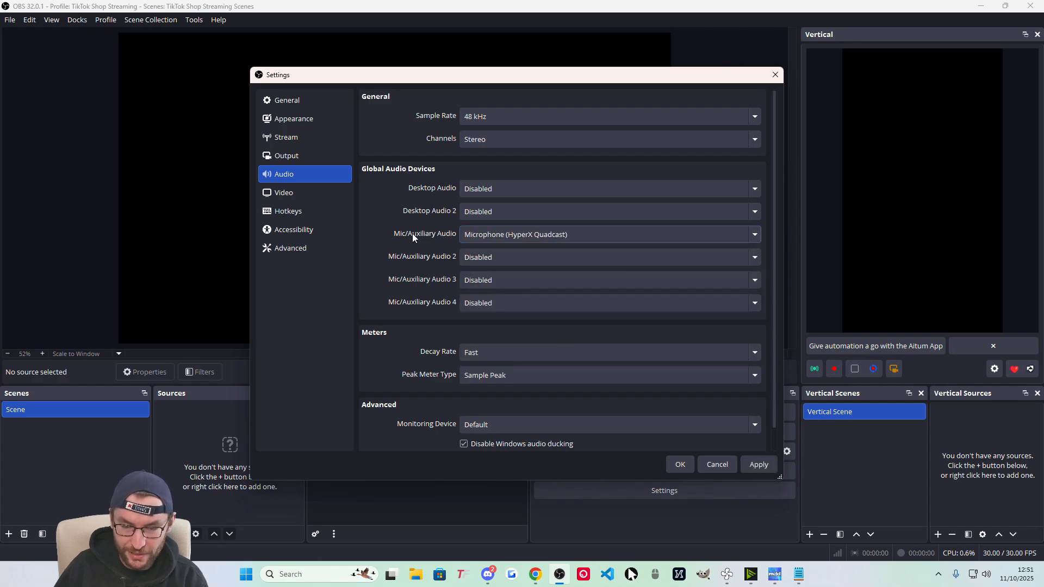
{"action": "left_click", "coordinate": [476, 189]}
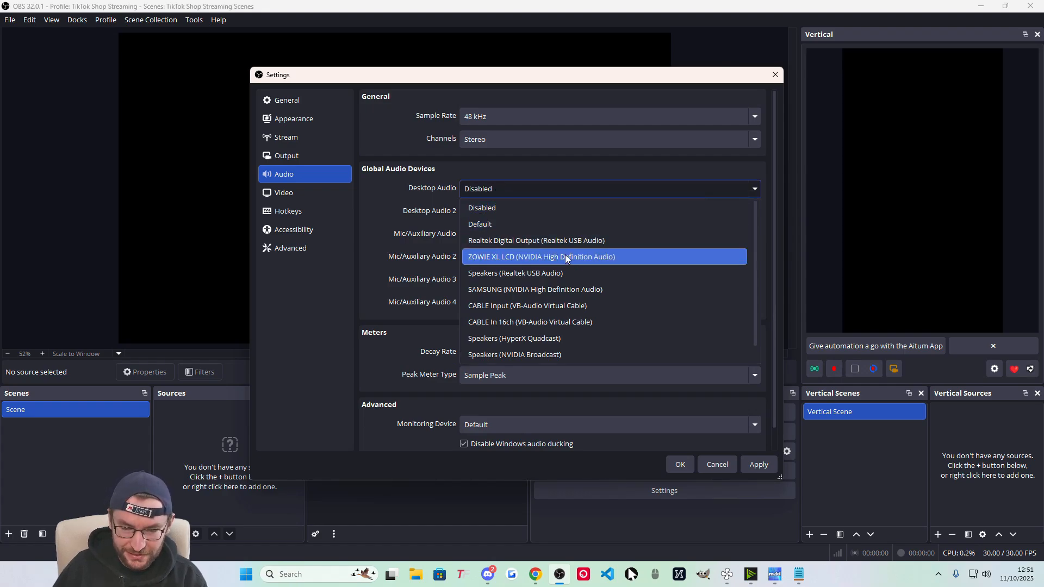
{"action": "scroll", "coordinate": [565, 261], "scroll_direction": "down", "scroll_amount": 1}
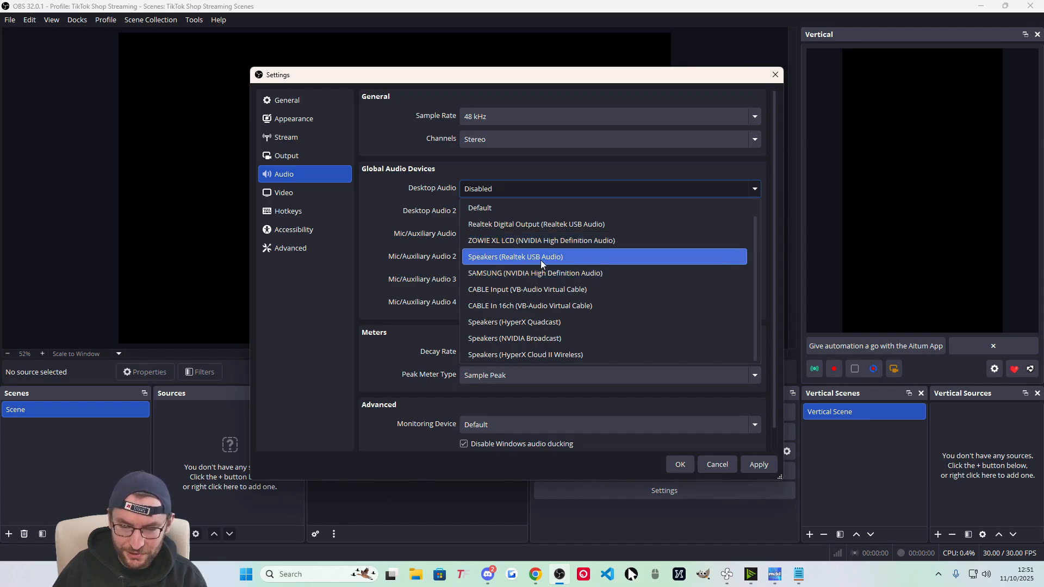
{"action": "left_click", "coordinate": [519, 258]}
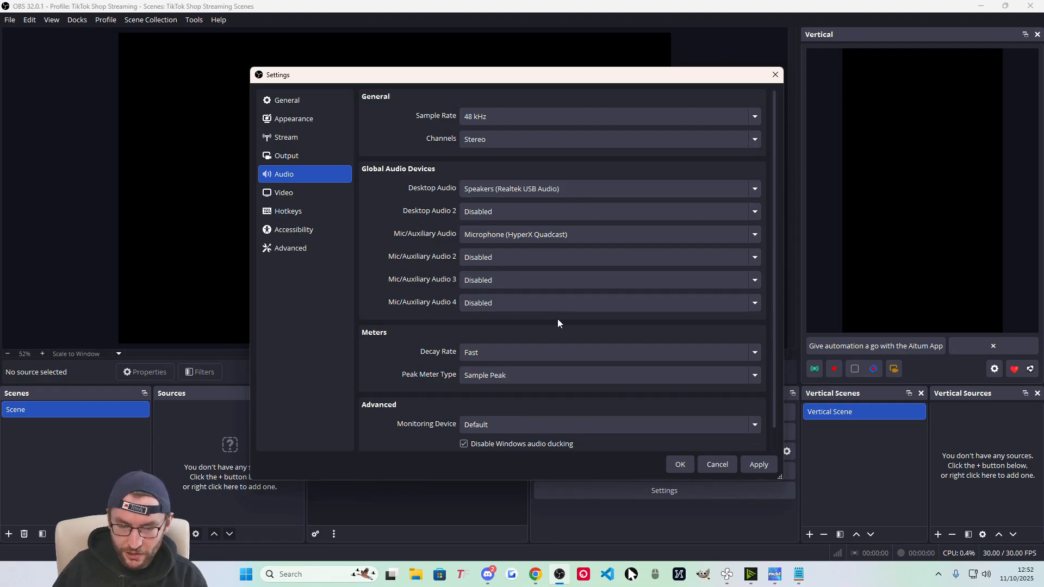
{"action": "left_click", "coordinate": [681, 464]}
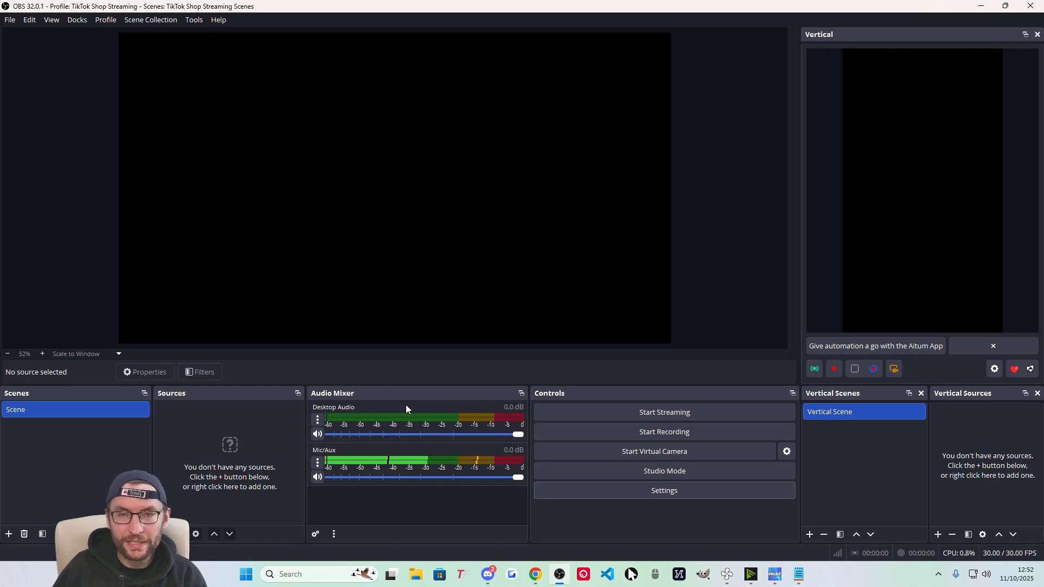
Add a Noise Suppression filter with the RNNoise method to the Mic/Aux channel.
{"action": "right_click", "coordinate": [348, 451]}
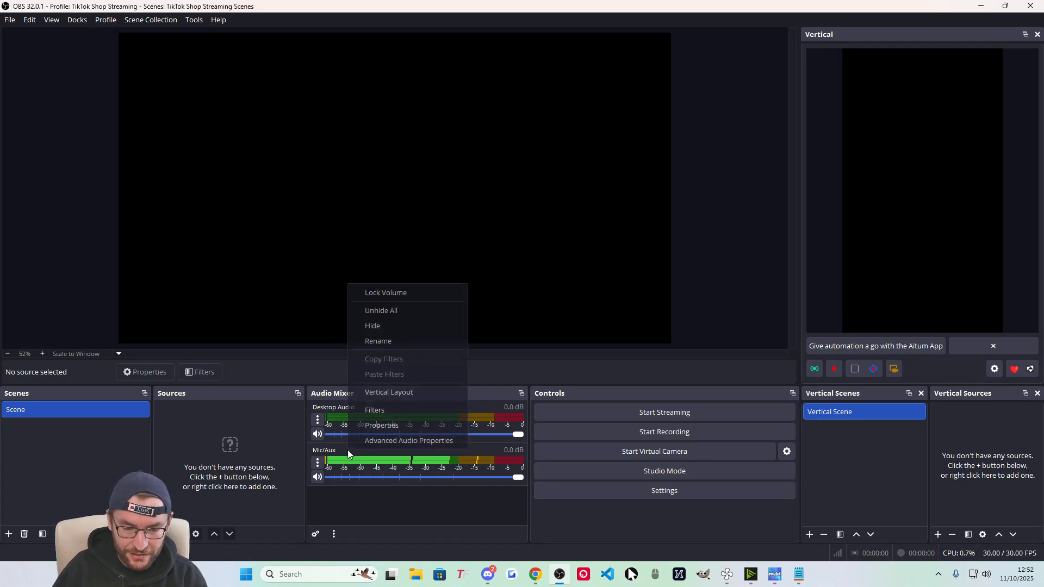
{"action": "right_click", "coordinate": [337, 420]}
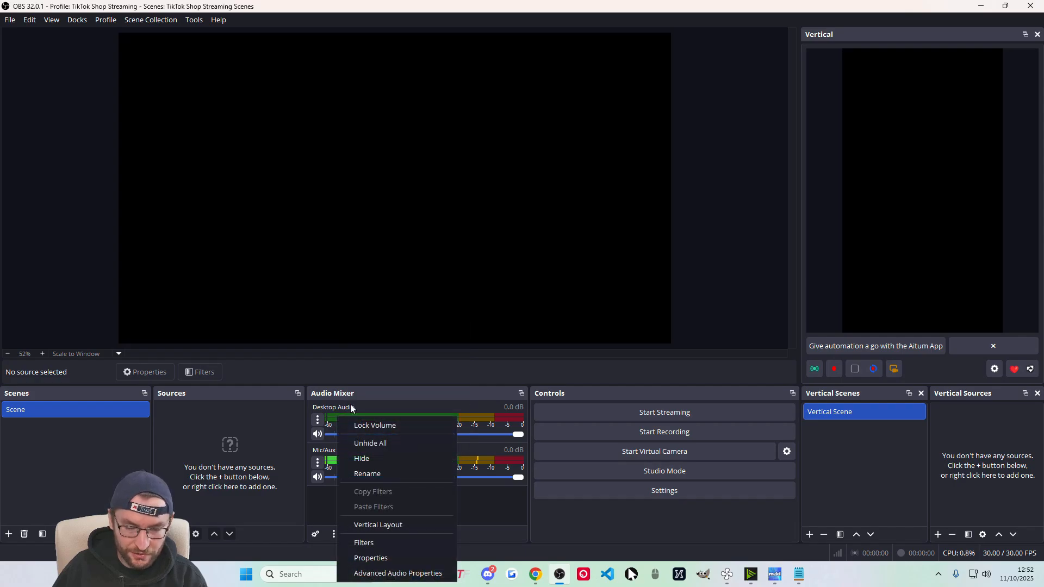
{"action": "left_click", "coordinate": [576, 500]}
{"action": "left_click", "coordinate": [319, 462]}
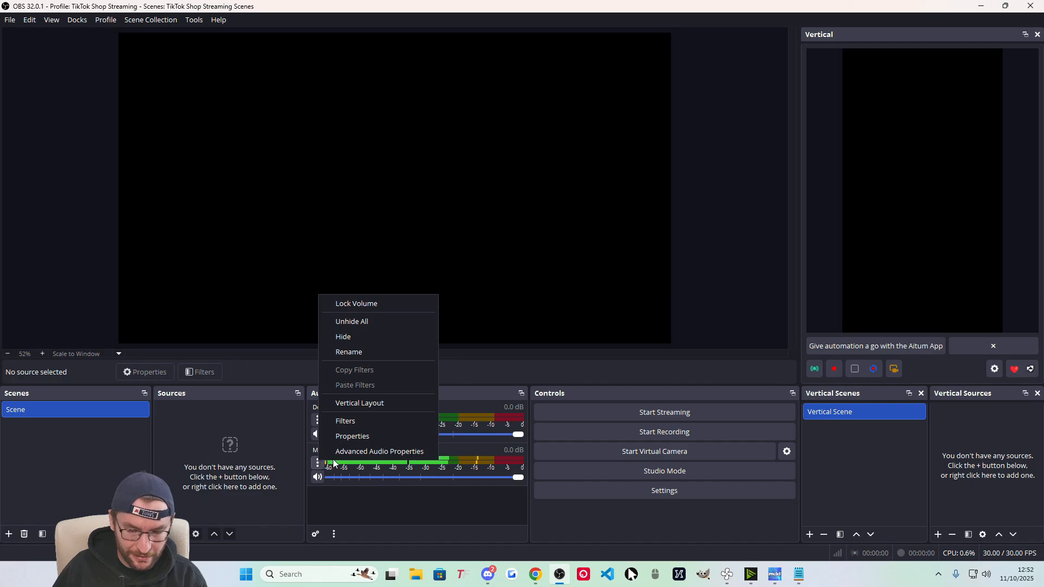
{"action": "left_click", "coordinate": [359, 422]}
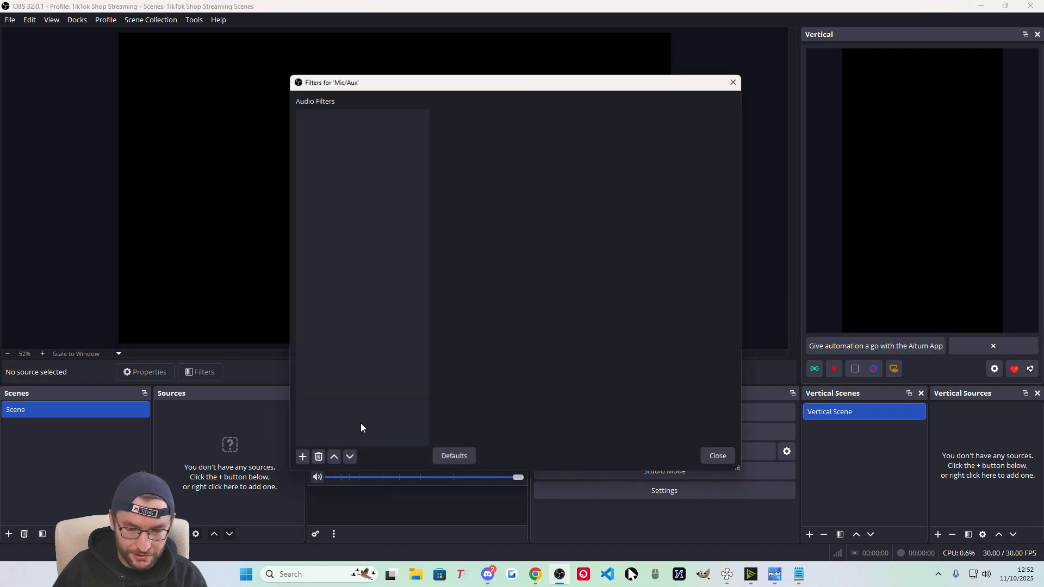
{"action": "left_click", "coordinate": [296, 464]}
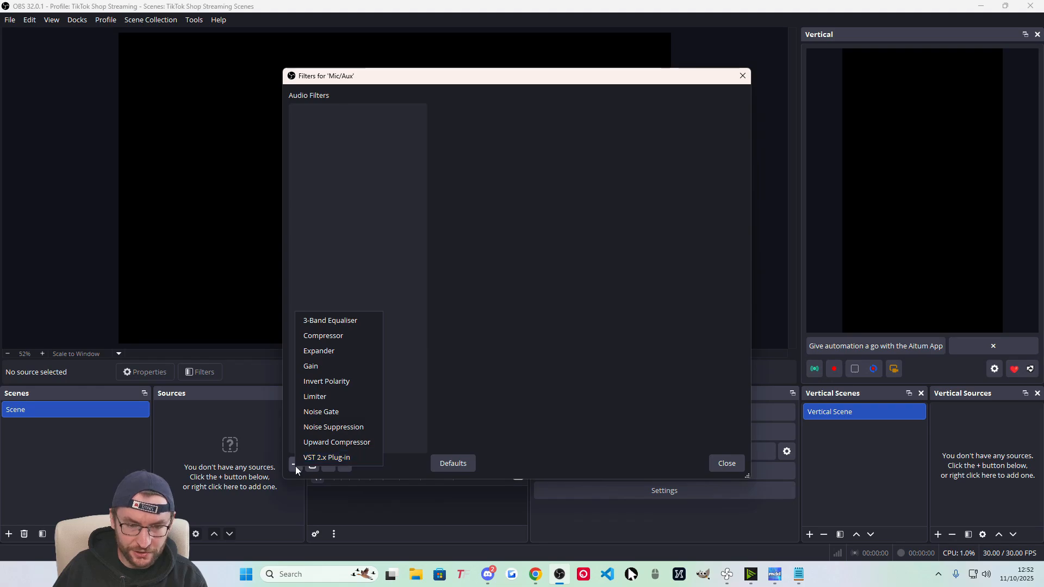
{"action": "left_click", "coordinate": [353, 428]}
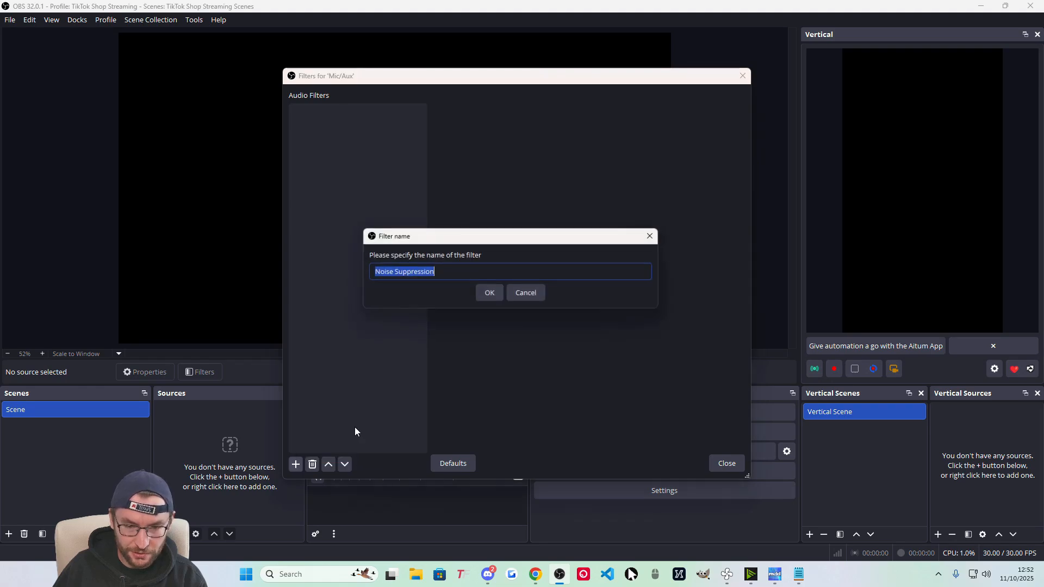
{"action": "left_click", "coordinate": [492, 293]}
{"action": "left_click", "coordinate": [549, 119]}
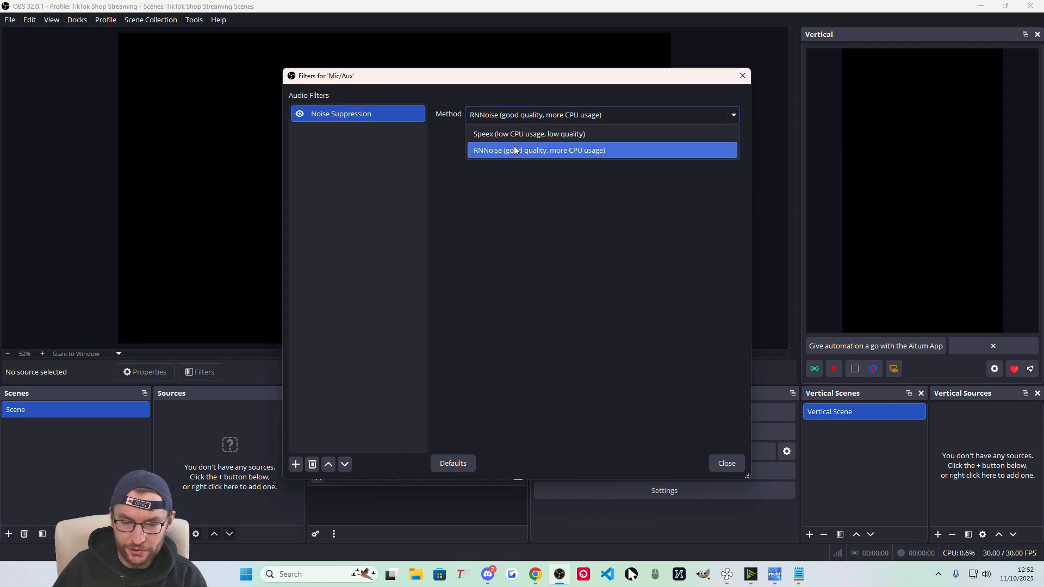
{"action": "left_click", "coordinate": [513, 147]}
{"action": "left_click", "coordinate": [732, 466]}
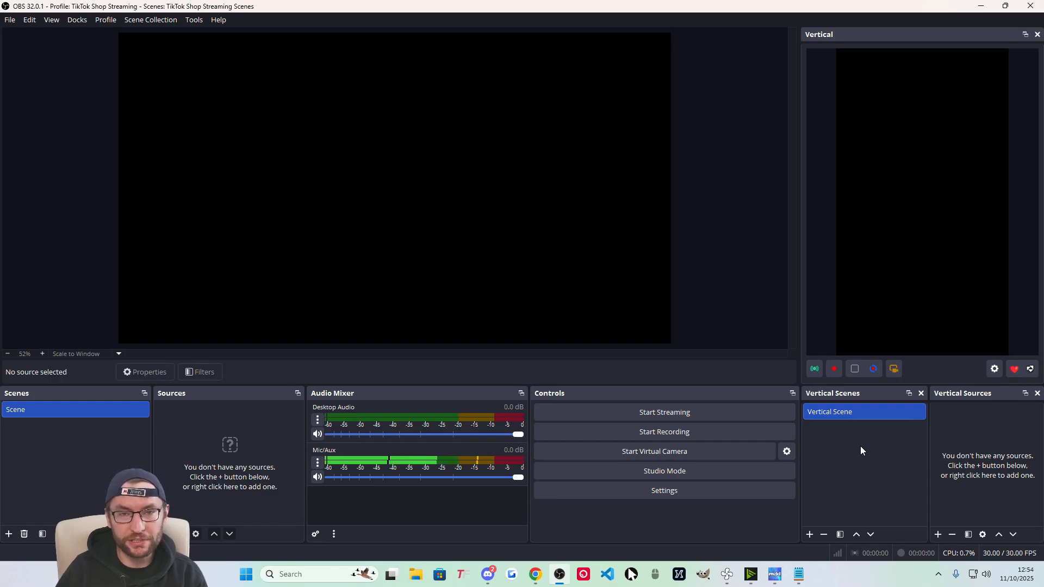
Rename the existing Vertical Scene to 'Full Camera Vertical'.
{"action": "right_click", "coordinate": [841, 411]}
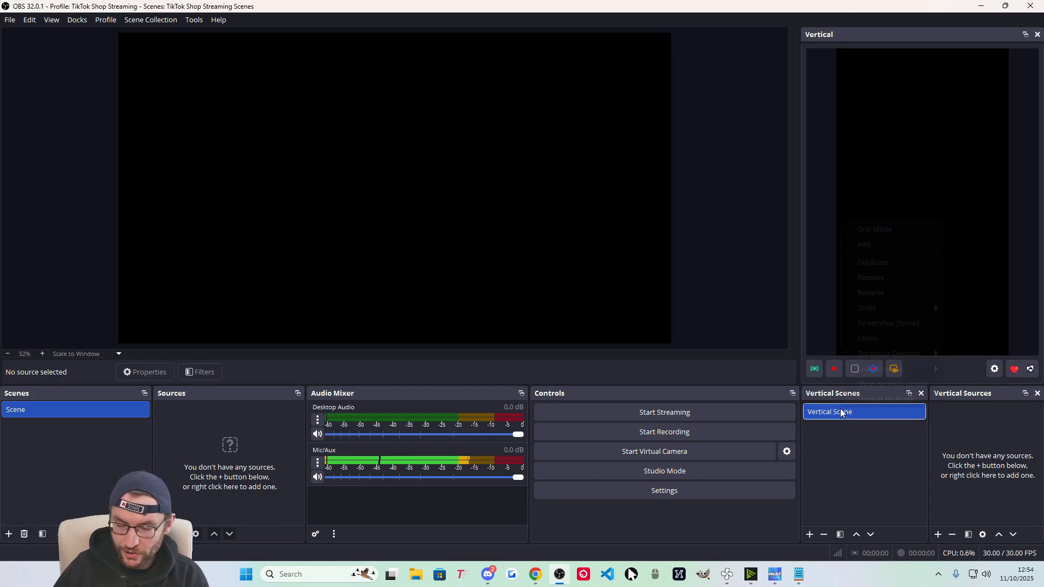
{"action": "left_click", "coordinate": [904, 296]}
{"action": "type", "text": "Full Camera Vertical"}
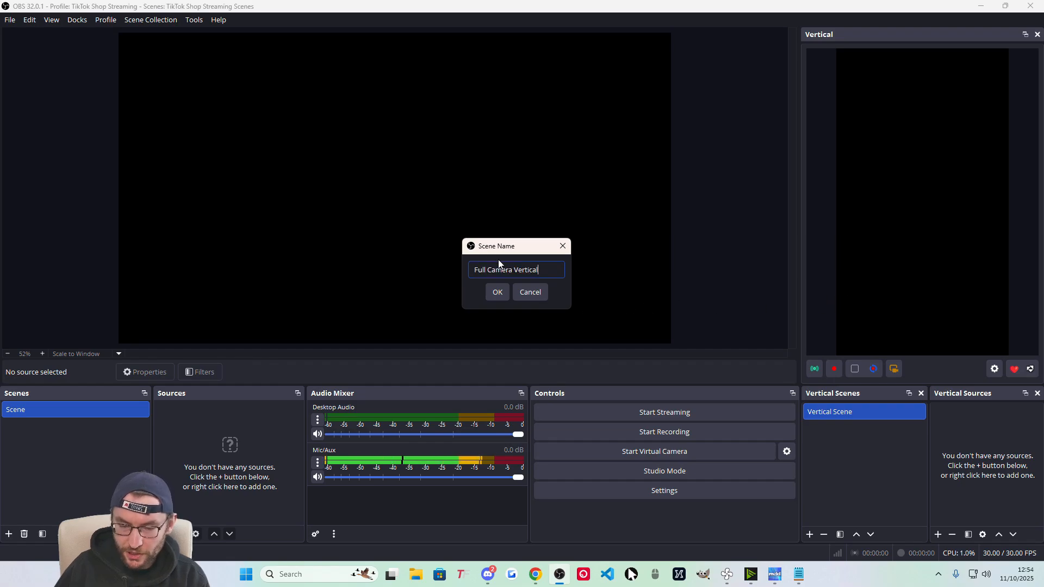
{"action": "left_click", "coordinate": [497, 292]}
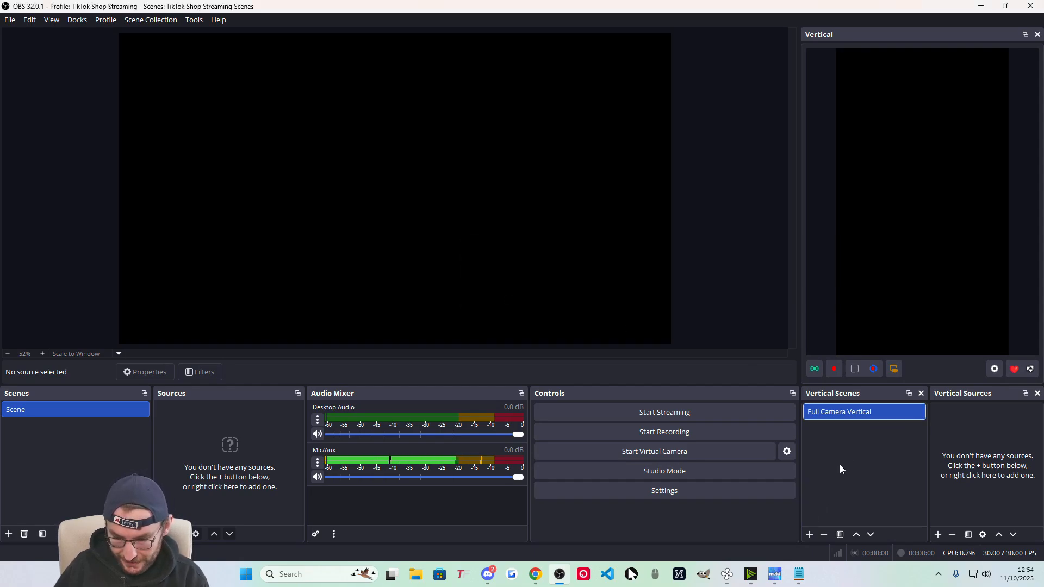
Add a second vertical scene named 'Cam + Display Vertical', then reselect Full Camera Vertical.
{"action": "right_click", "coordinate": [828, 434]}
{"action": "left_click", "coordinate": [808, 534]}
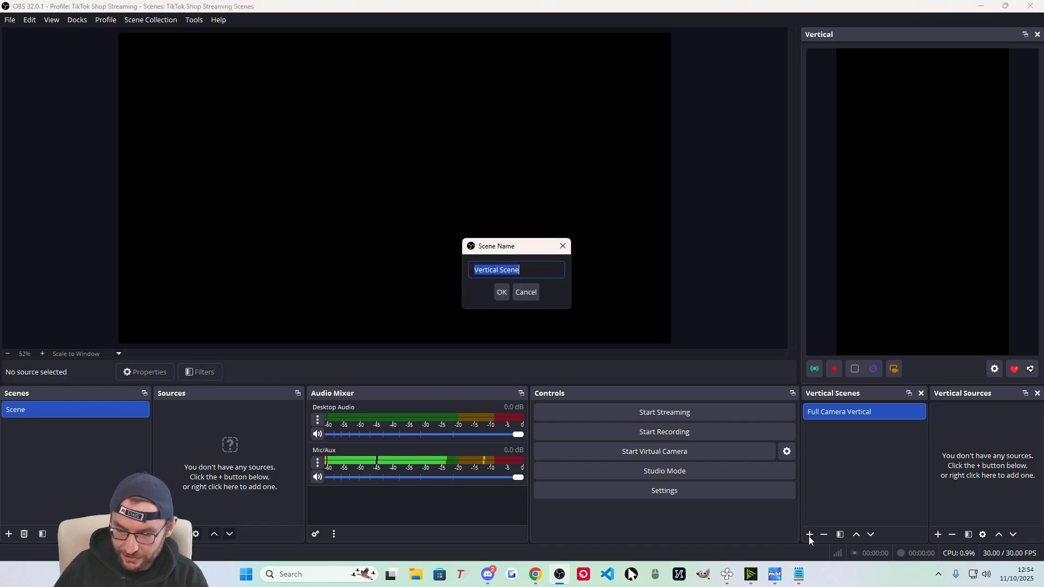
{"action": "type", "text": "Cam + Display Vertical"}
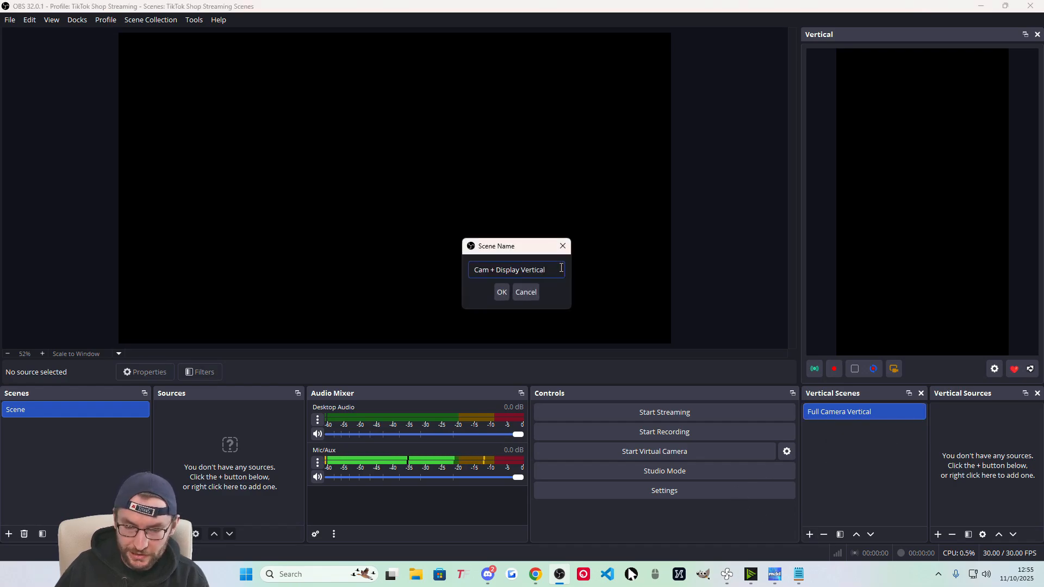
{"action": "left_click_drag", "start_coordinate": [561, 267], "coordinate": [469, 269]}
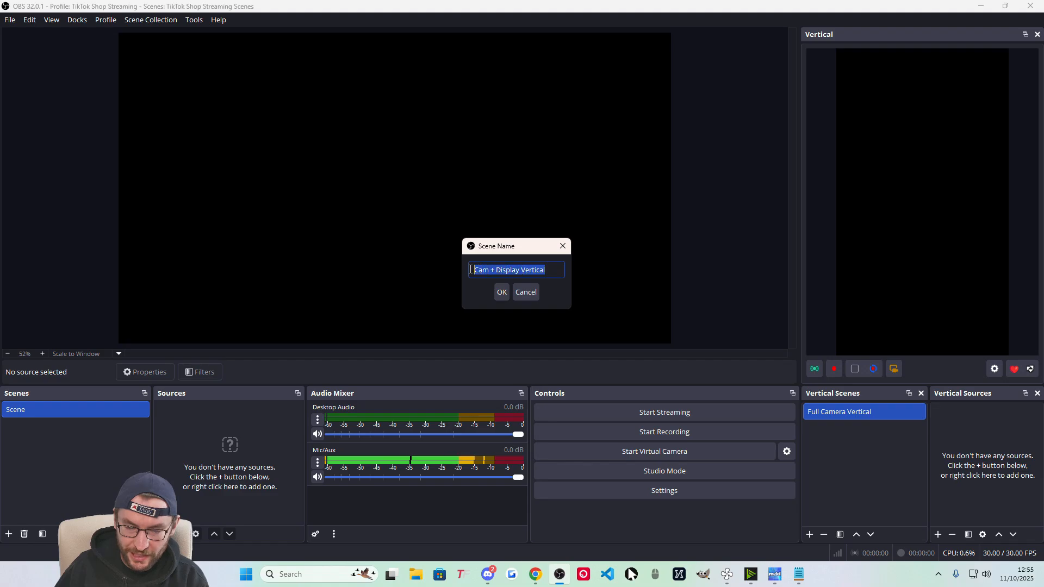
{"action": "left_click", "coordinate": [555, 267]}
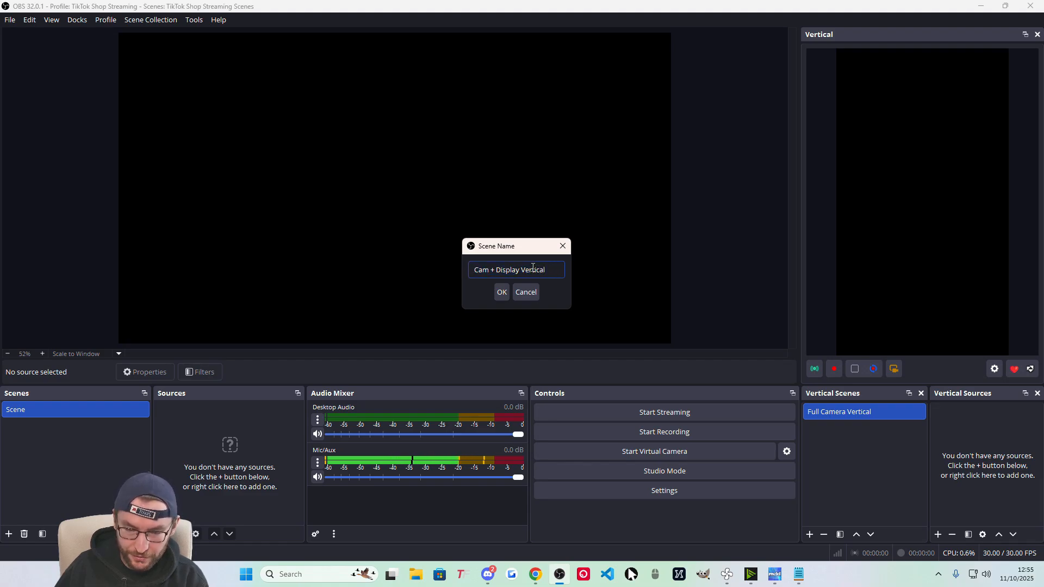
{"action": "left_click", "coordinate": [501, 292]}
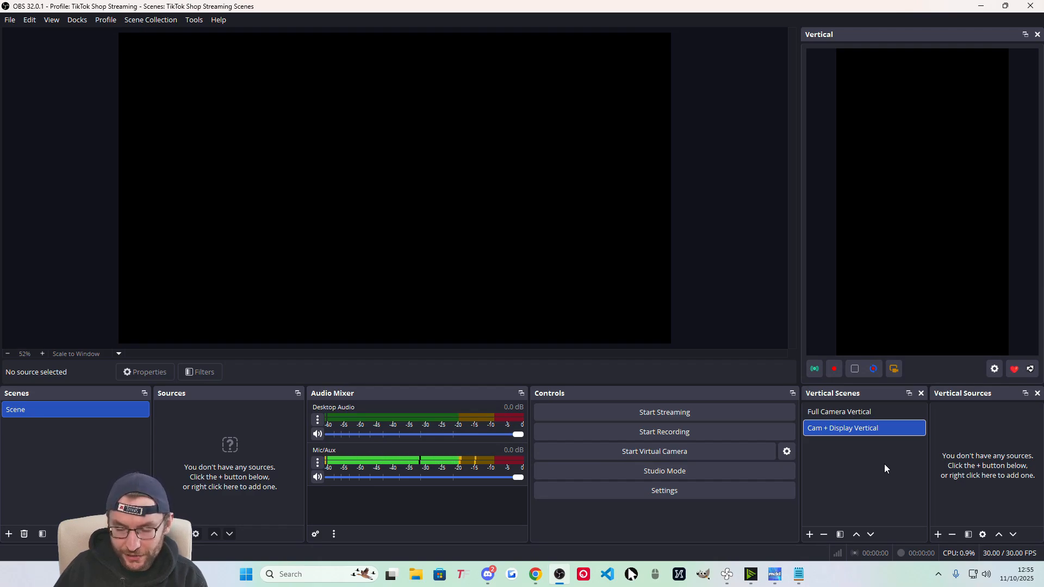
{"action": "left_click", "coordinate": [831, 413]}
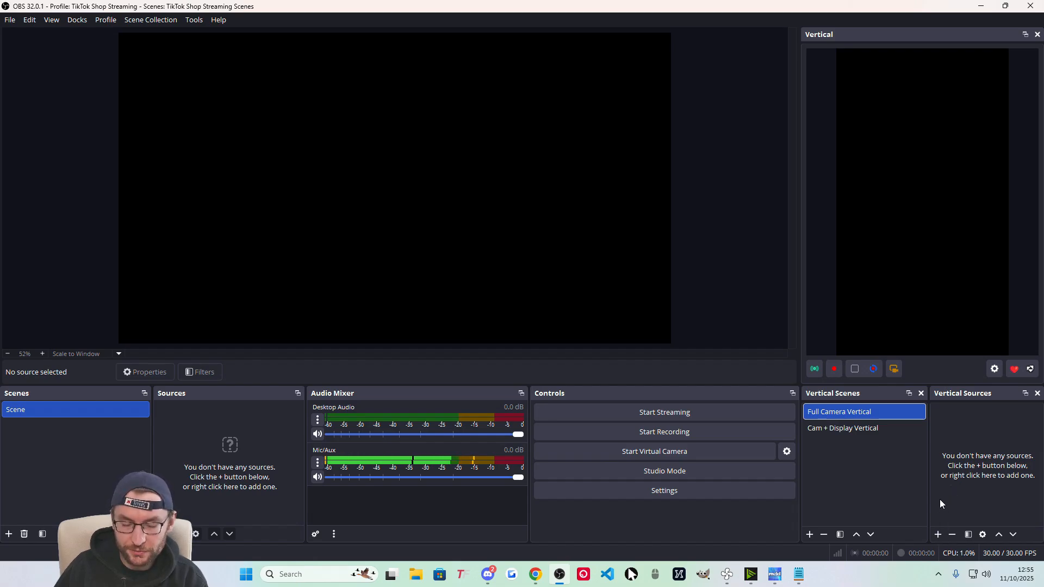
Add a Video Capture Device source using the Logitech StreamCam.
{"action": "left_click", "coordinate": [938, 535]}
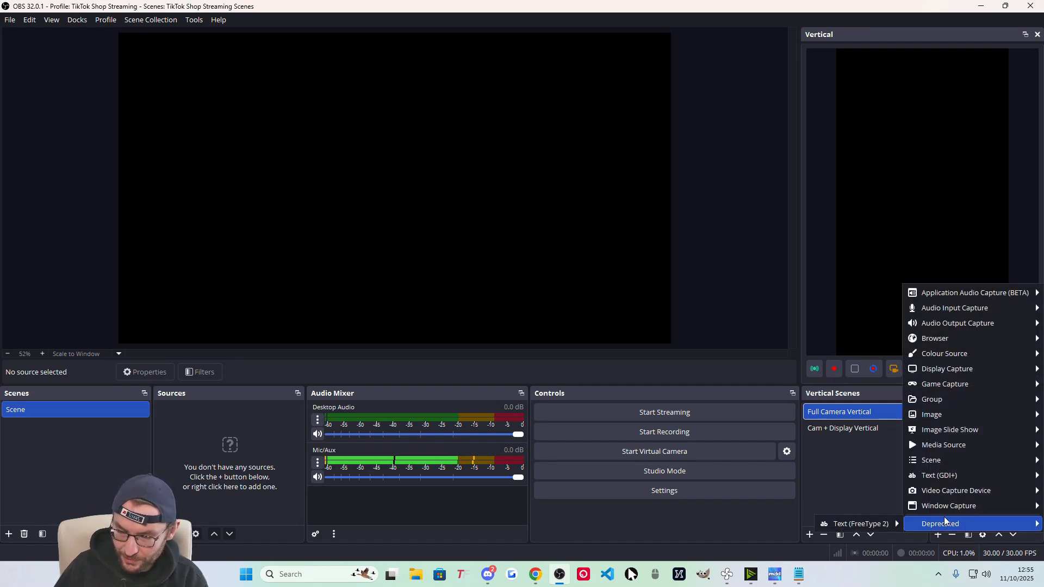
{"action": "mouse_move", "coordinate": [956, 494]}
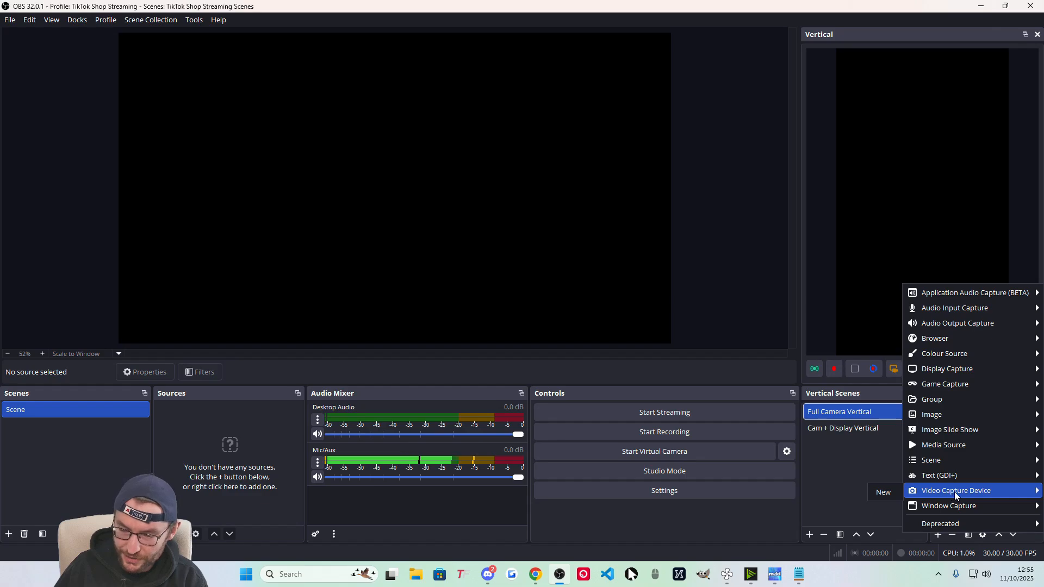
{"action": "left_click", "coordinate": [883, 492]}
{"action": "left_click", "coordinate": [459, 284]}
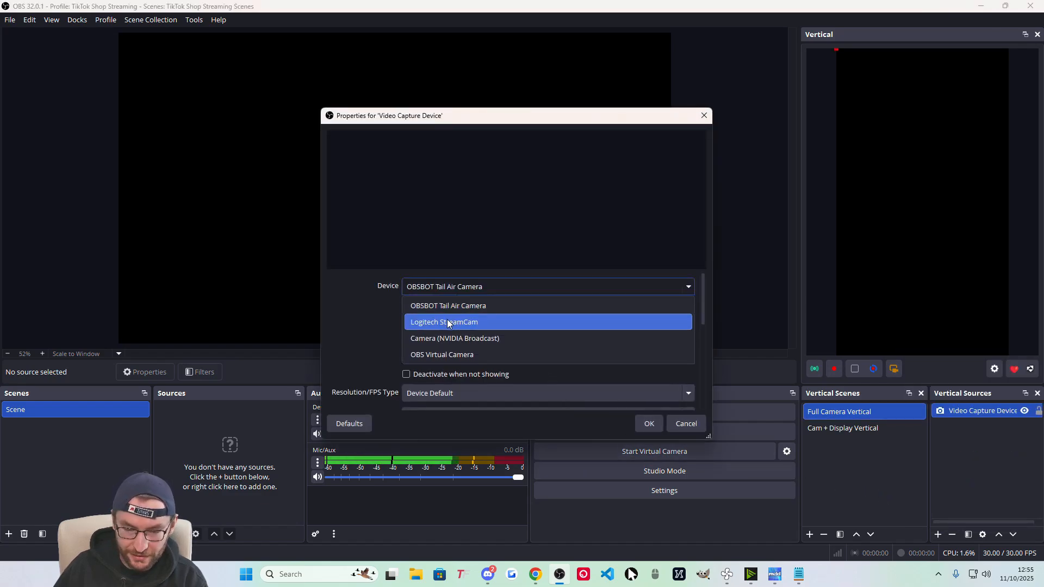
{"action": "left_click", "coordinate": [447, 320]}
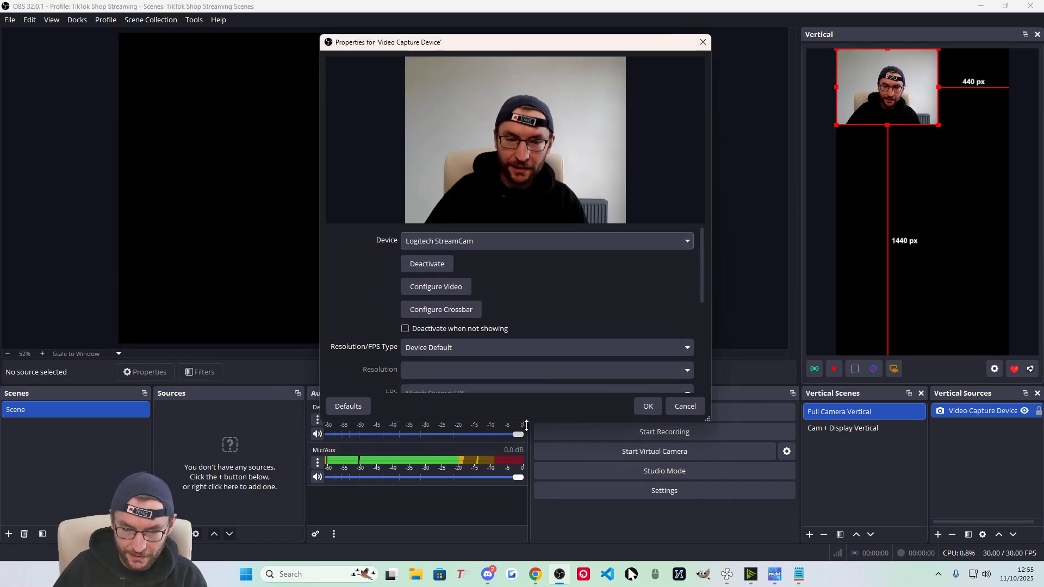
Set the camera to Custom resolution 1920x1080 with Highest FPS and confirm.
{"action": "left_click_drag", "start_coordinate": [512, 422], "coordinate": [510, 509]}
{"action": "left_click", "coordinate": [429, 390]}
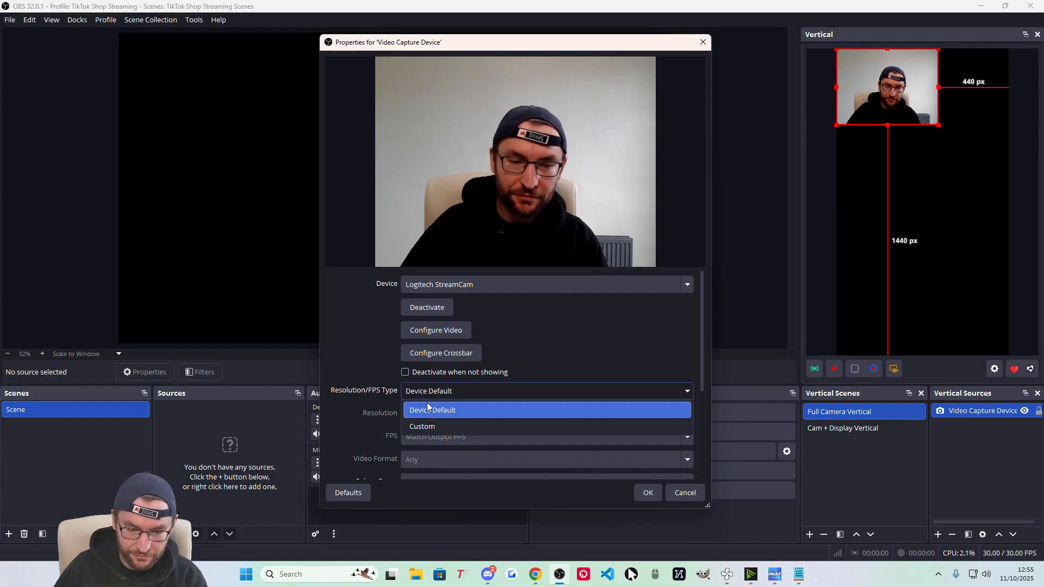
{"action": "left_click", "coordinate": [433, 426]}
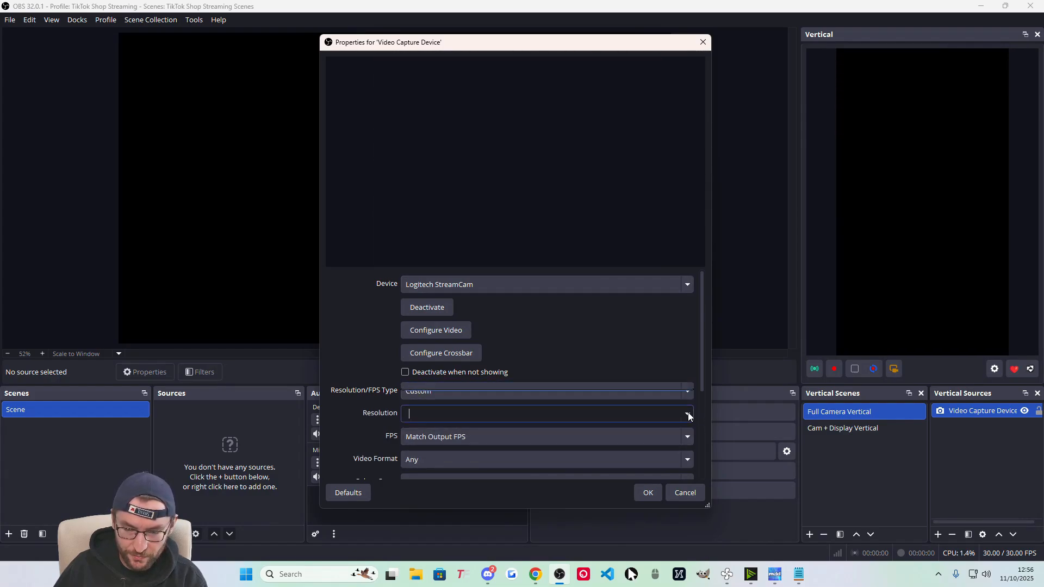
{"action": "left_click", "coordinate": [687, 413]}
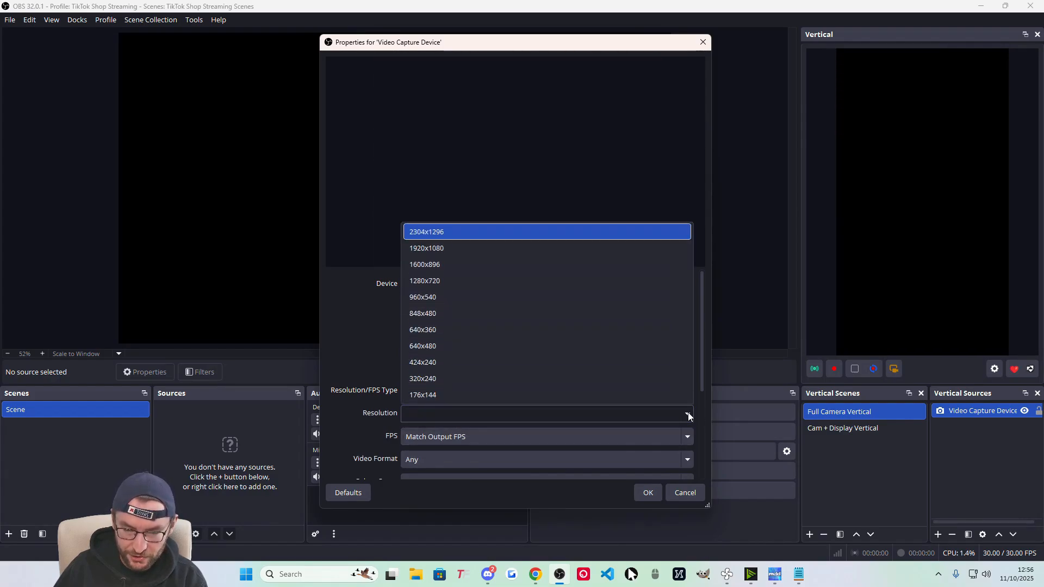
{"action": "left_click", "coordinate": [434, 249]}
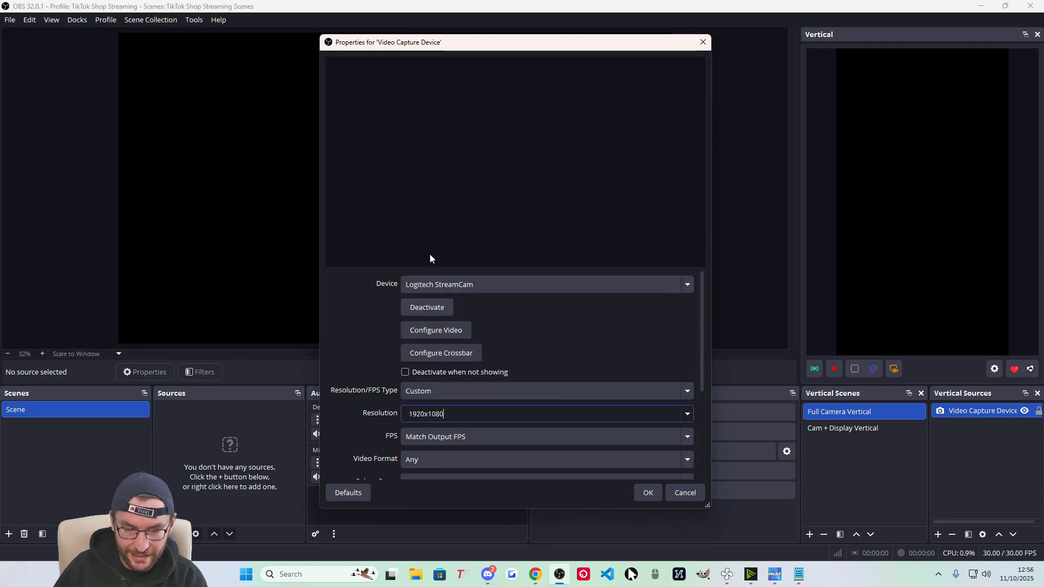
{"action": "scroll", "coordinate": [369, 360], "scroll_direction": "down", "scroll_amount": 2}
{"action": "left_click", "coordinate": [430, 372]}
{"action": "left_click", "coordinate": [428, 143]}
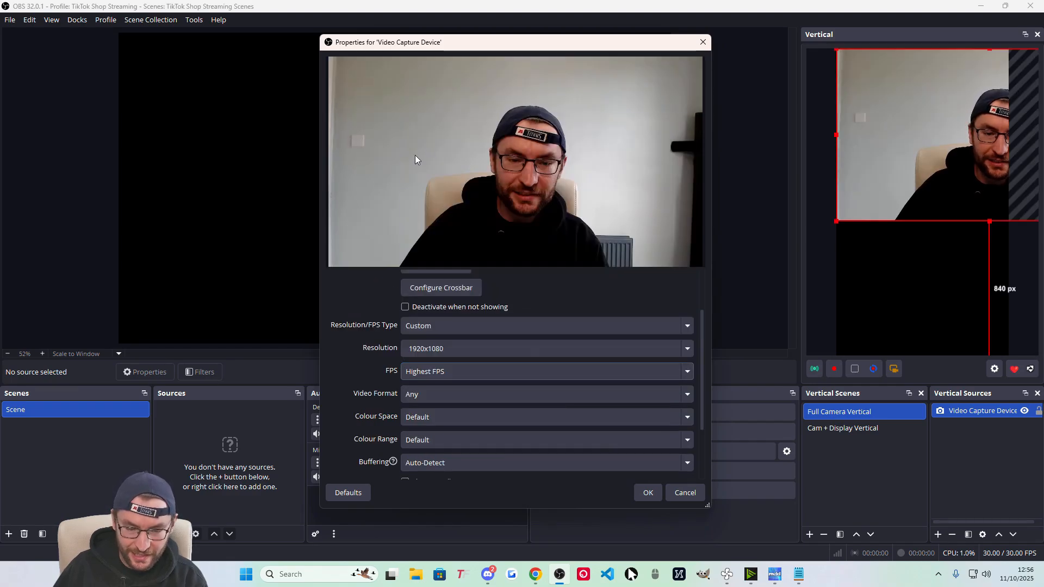
{"action": "scroll", "coordinate": [365, 380], "scroll_direction": "down", "scroll_amount": 2}
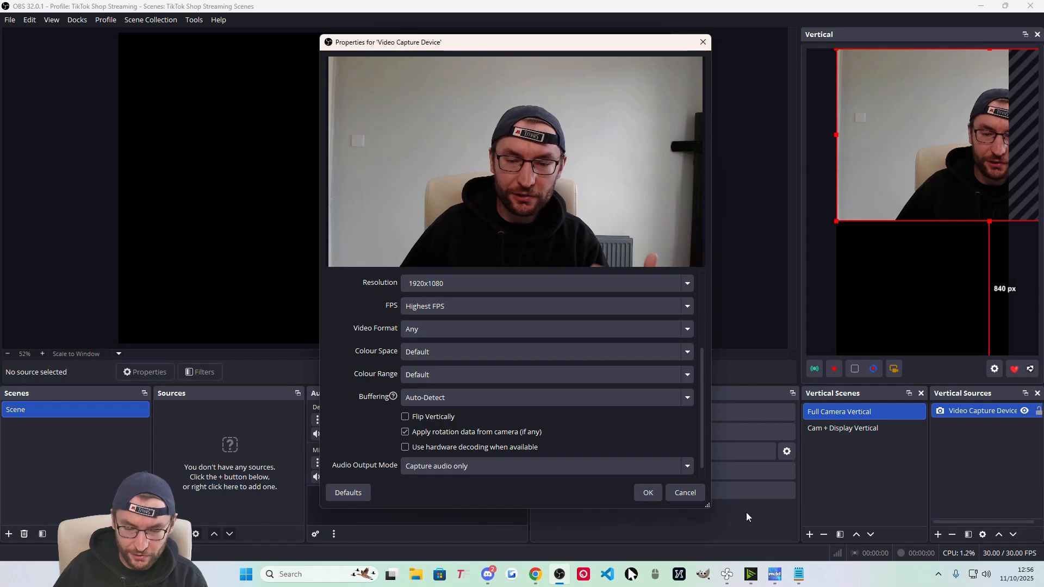
{"action": "left_click", "coordinate": [650, 494]}
{"action": "left_click_drag", "start_coordinate": [992, 131], "coordinate": [939, 142]}
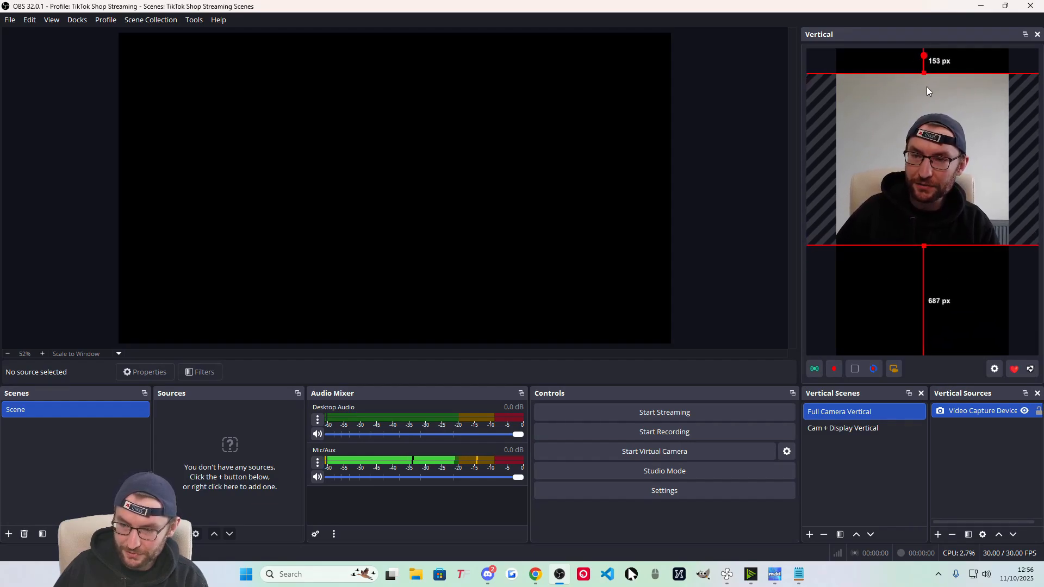
Crop and stretch the webcam image to span the vertical canvas from top to bottom.
{"action": "left_click_drag", "start_coordinate": [920, 81], "coordinate": [882, 162]}
{"action": "left_click_drag", "start_coordinate": [840, 198], "coordinate": [911, 123]}
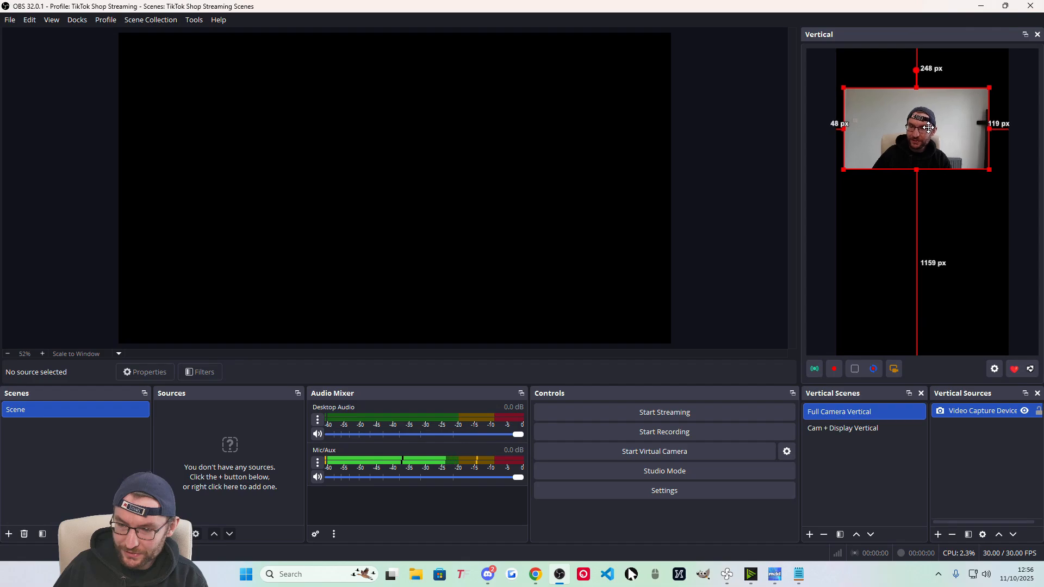
{"action": "right_click", "coordinate": [907, 120]}
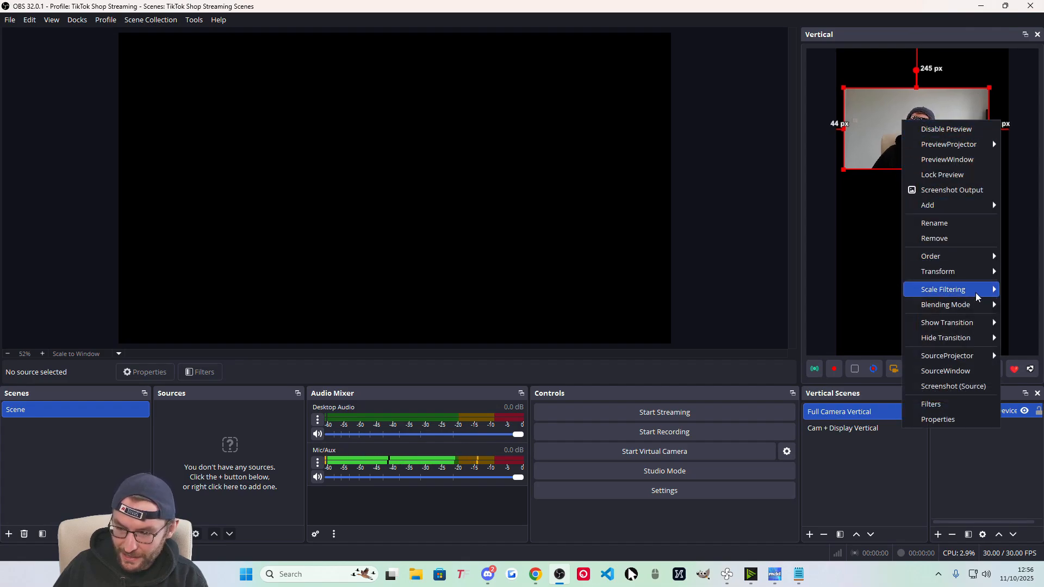
{"action": "mouse_move", "coordinate": [955, 272]}
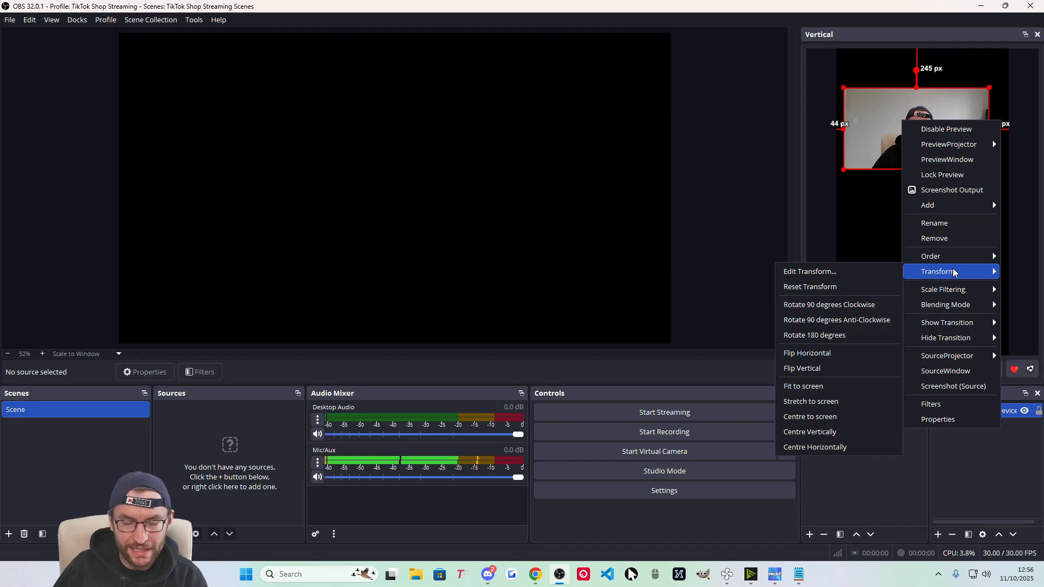
{"action": "left_click", "coordinate": [900, 126]}
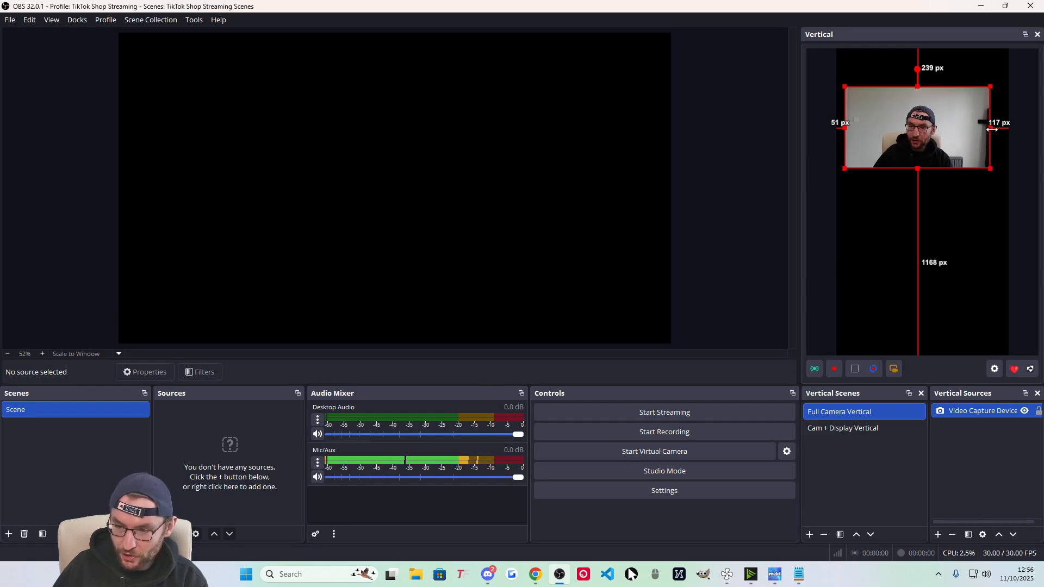
{"action": "mouse_move", "coordinate": [989, 131]}
{"action": "left_mouse_down"}
{"action": "mouse_move", "coordinate": [942, 133]}
{"action": "mouse_move", "coordinate": [1001, 128]}
{"action": "left_mouse_up"}
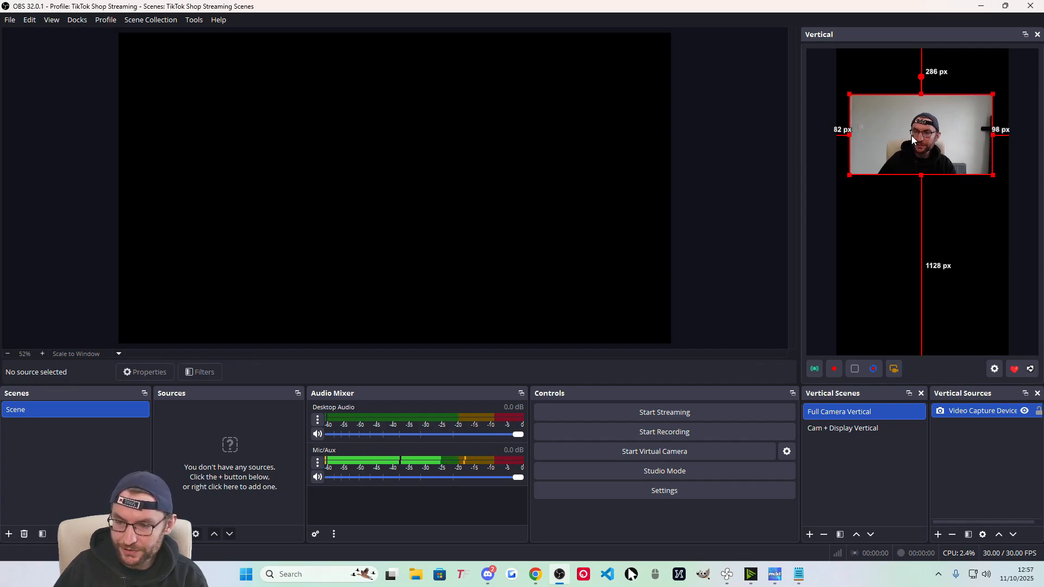
{"action": "left_click_drag", "start_coordinate": [911, 135], "coordinate": [913, 90]}
{"action": "left_click_drag", "start_coordinate": [923, 129], "coordinate": [906, 356]}
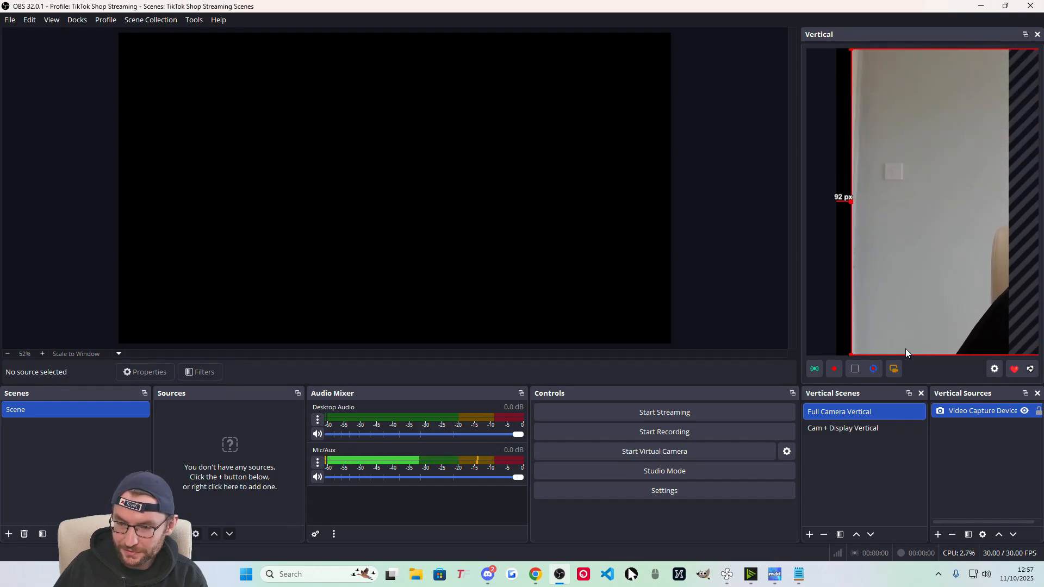
Centre the webcam source horizontally using Transform > Centre Horizontally.
{"action": "right_click", "coordinate": [909, 128]}
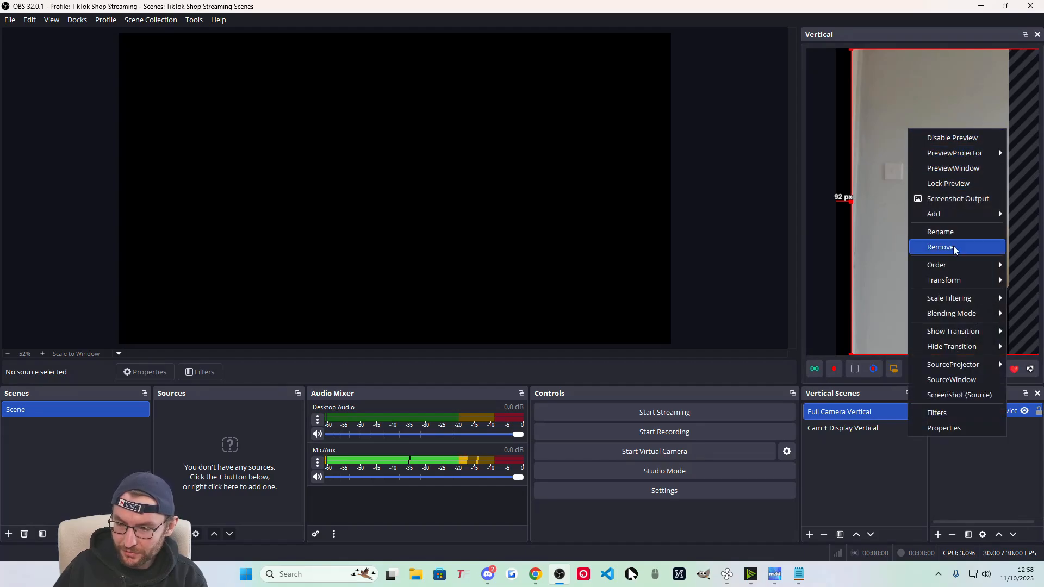
{"action": "mouse_move", "coordinate": [957, 282]}
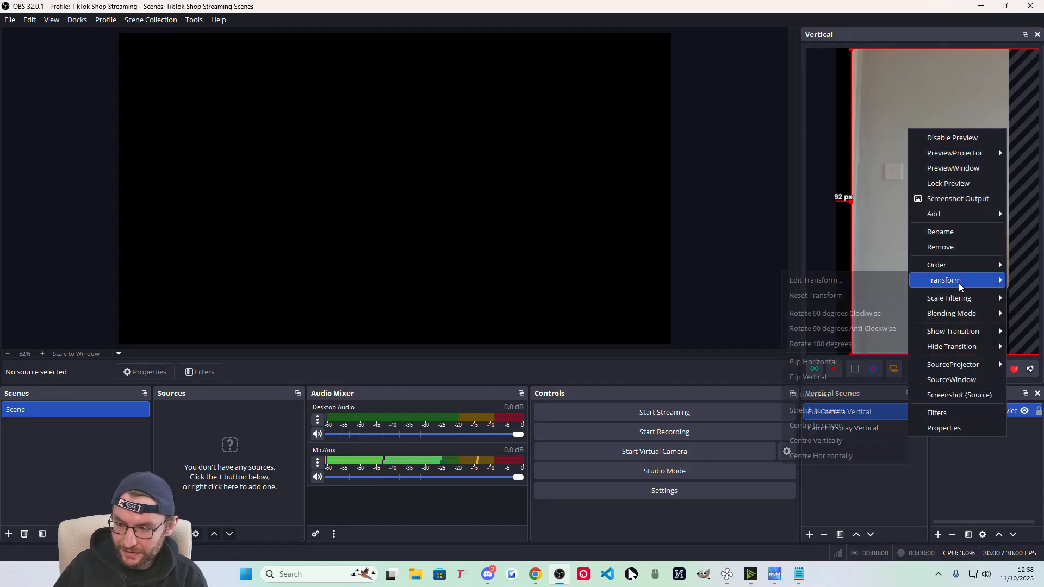
{"action": "left_click", "coordinate": [831, 457]}
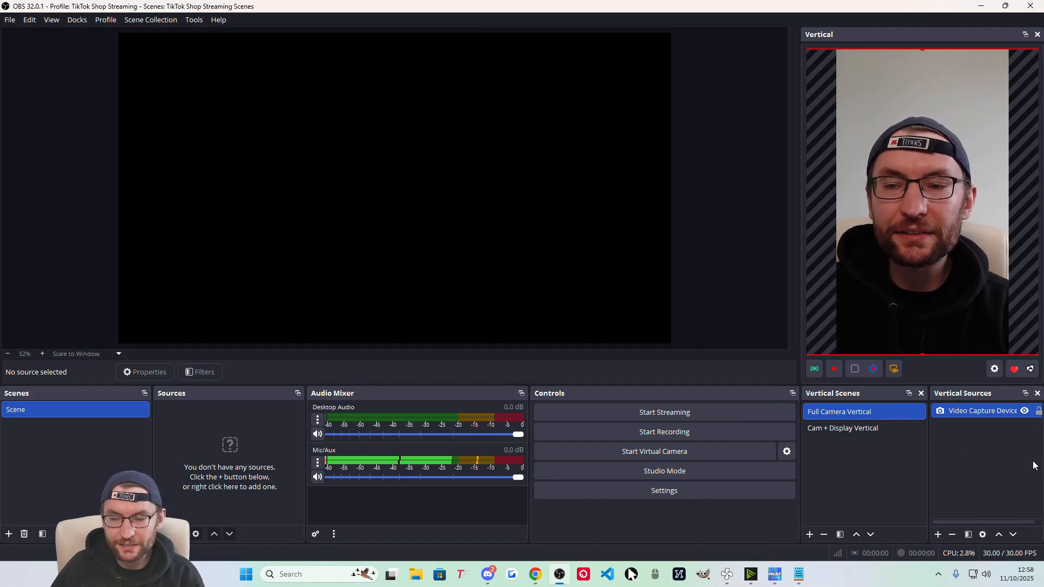
Lock the vertical webcam source, rename it 'Logitech StreamCam', and select the Cam + Display Vertical scene.
{"action": "left_click", "coordinate": [1038, 412]}
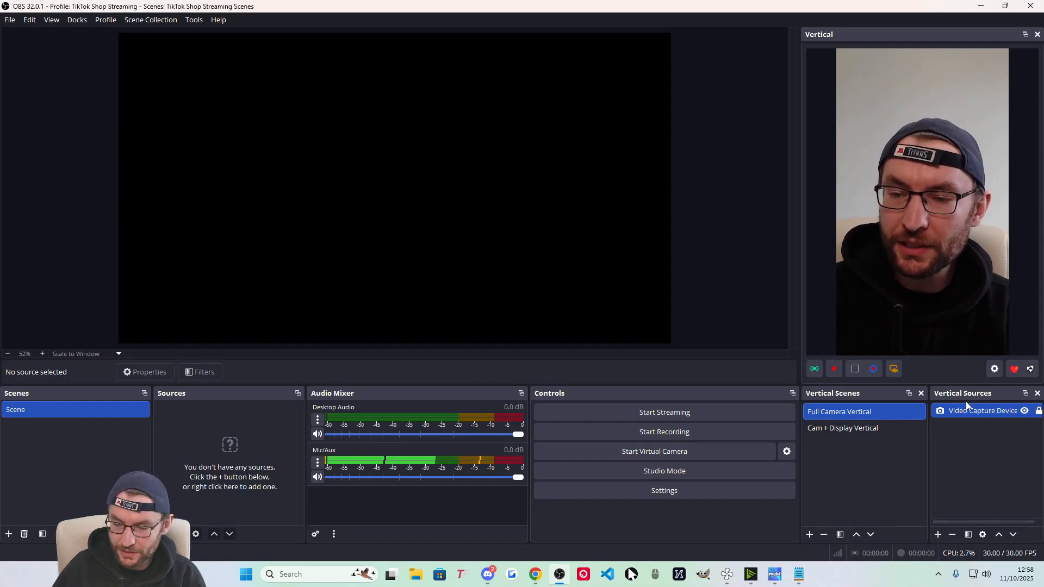
{"action": "right_click", "coordinate": [957, 413]}
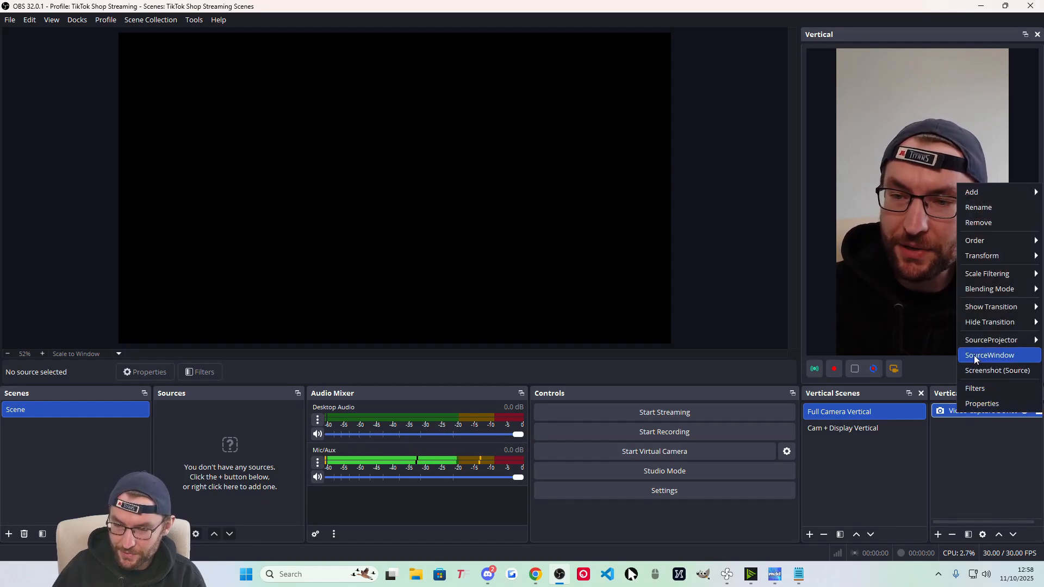
{"action": "left_click", "coordinate": [989, 207]}
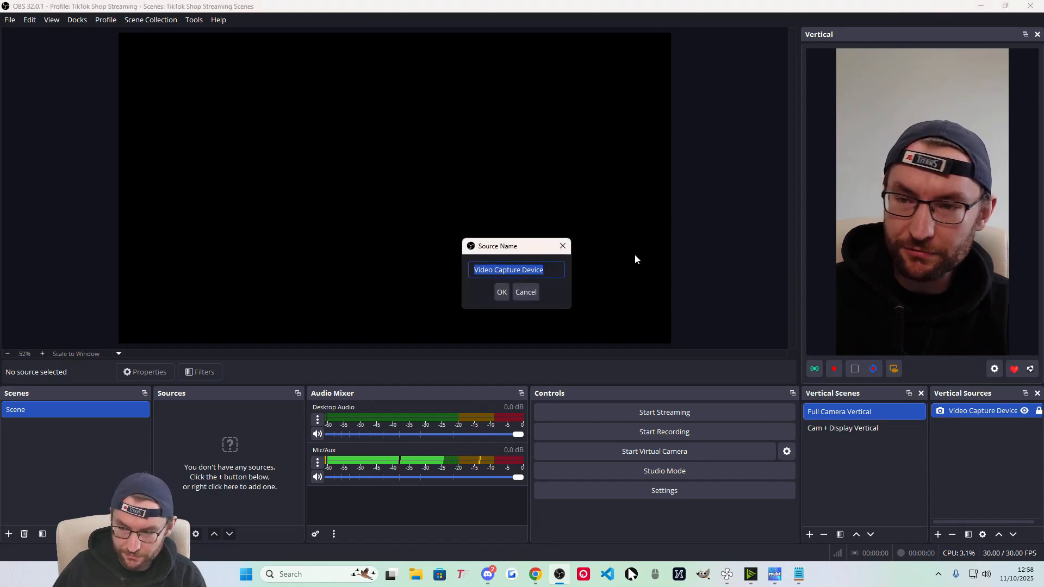
{"action": "type", "text": "ogitech StreamCam"}
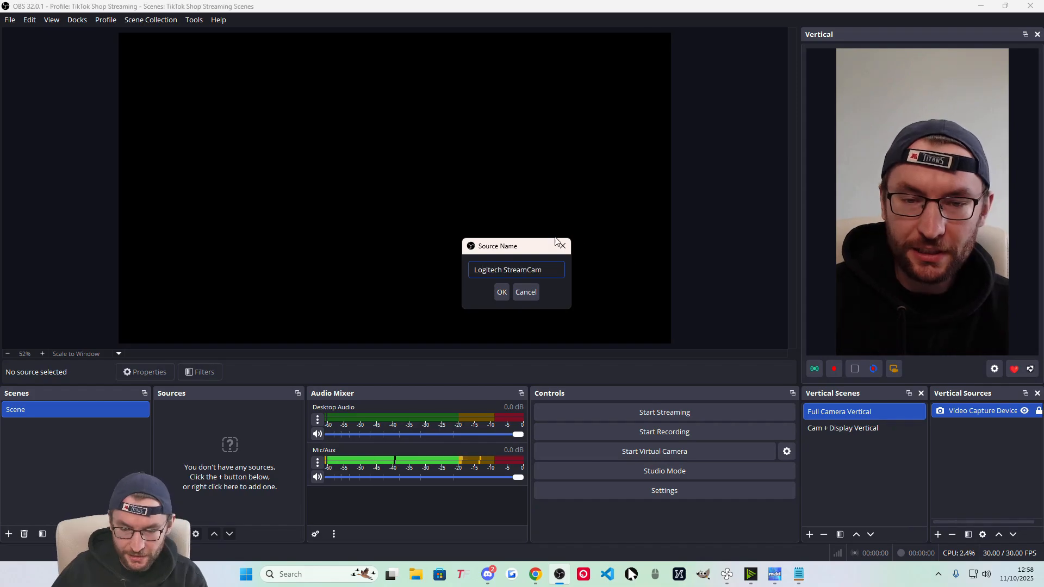
{"action": "left_click", "coordinate": [501, 293]}
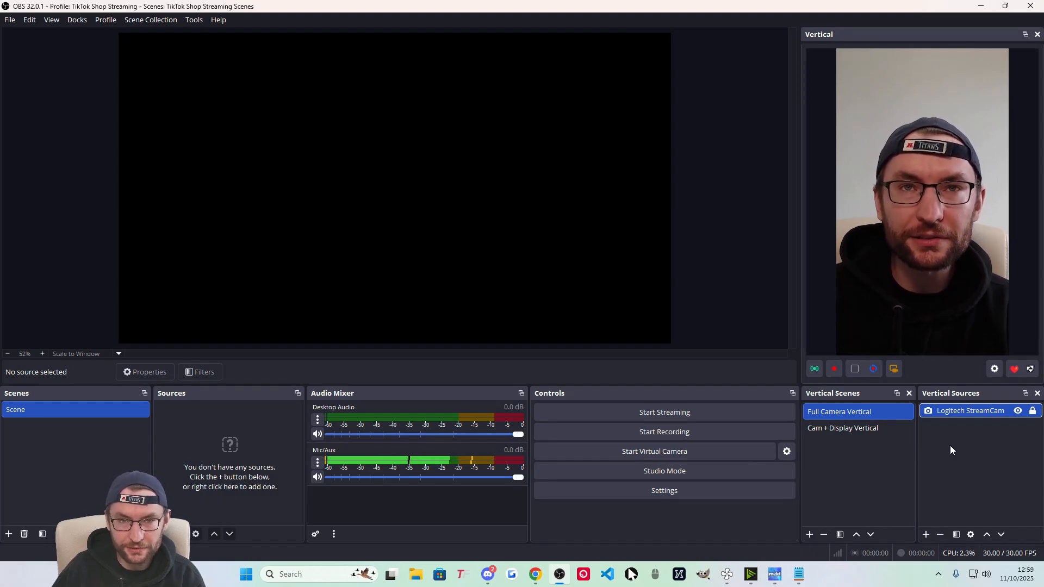
{"action": "left_click", "coordinate": [830, 429]}
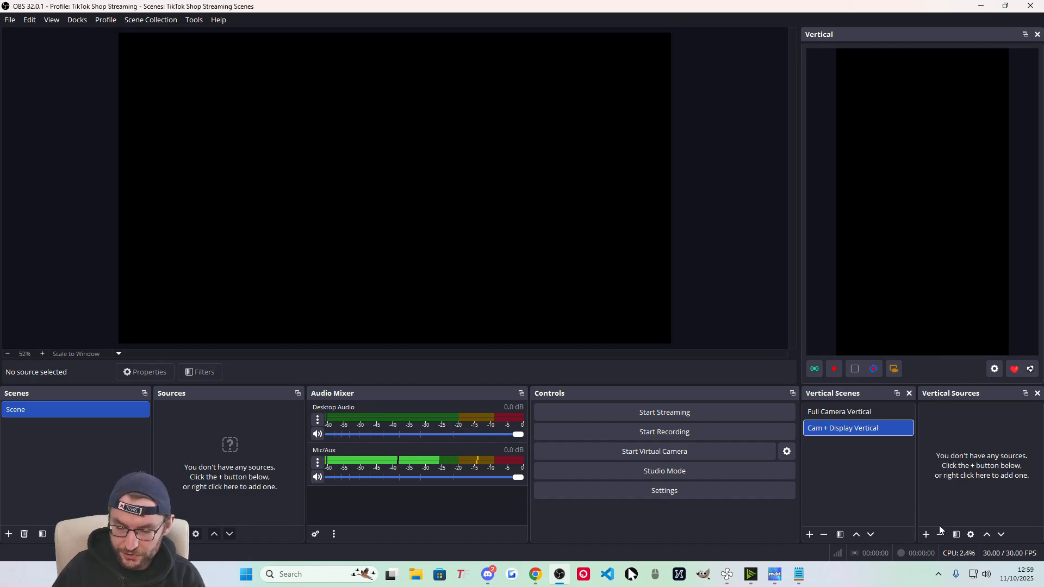
Add the existing Logitech StreamCam video capture, fit it to the vertical canvas, and move it to the top.
{"action": "left_click", "coordinate": [926, 534]}
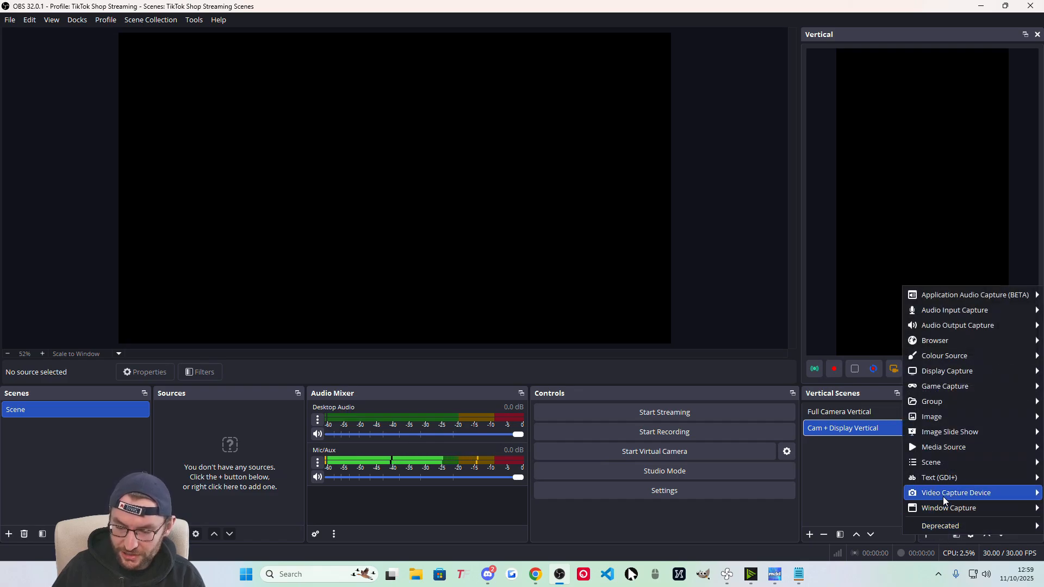
{"action": "mouse_move", "coordinate": [943, 495]}
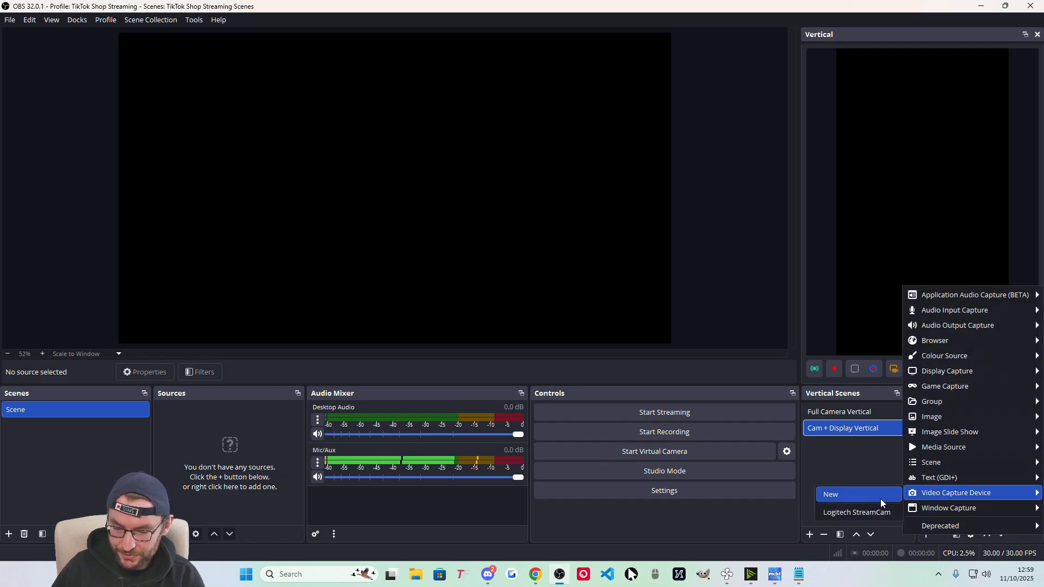
{"action": "left_click", "coordinate": [858, 513]}
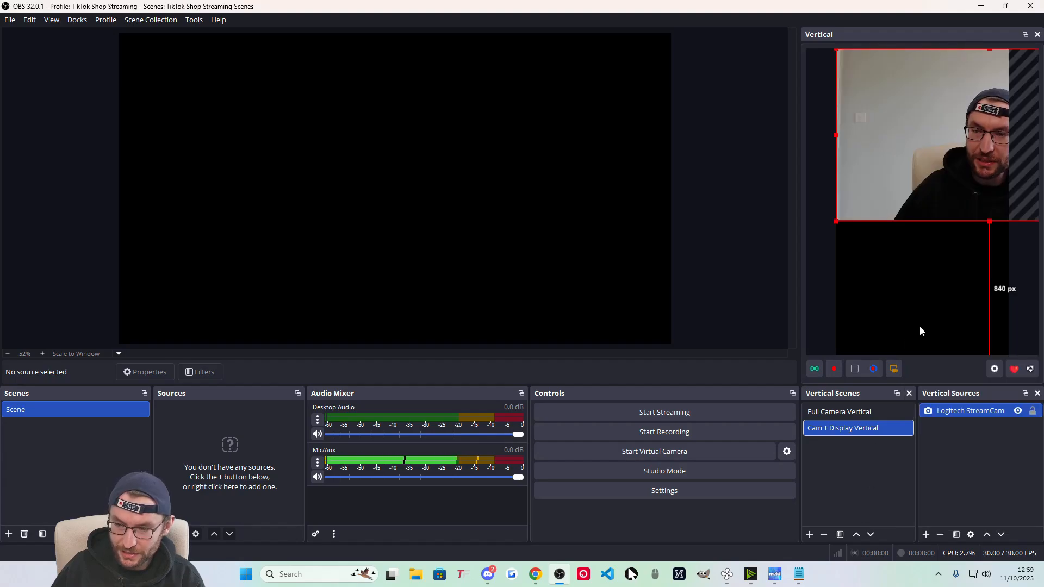
{"action": "right_click", "coordinate": [948, 102]}
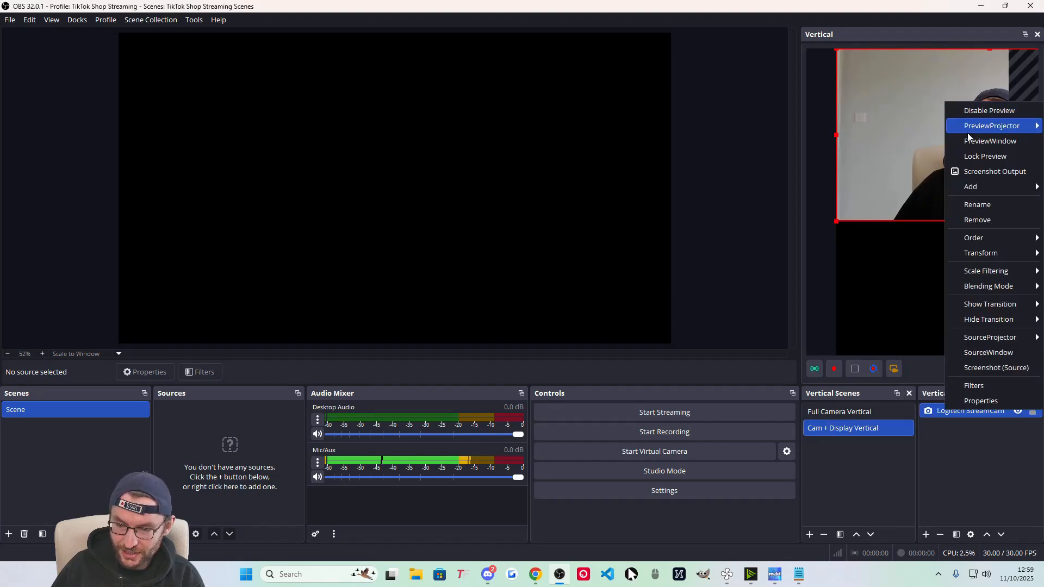
{"action": "mouse_move", "coordinate": [987, 254]}
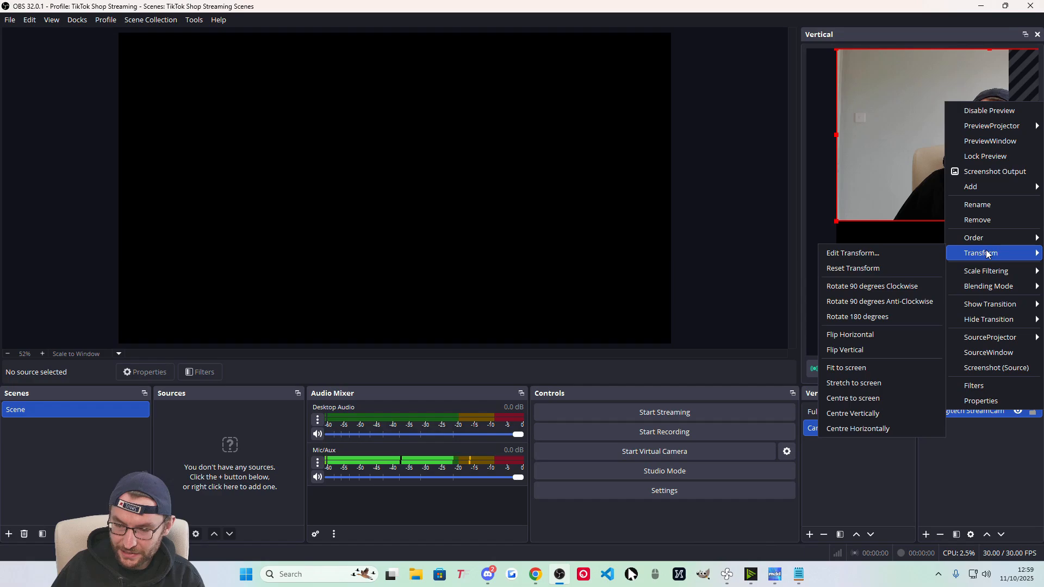
{"action": "left_click", "coordinate": [855, 367]}
{"action": "left_click_drag", "start_coordinate": [910, 207], "coordinate": [907, 111]}
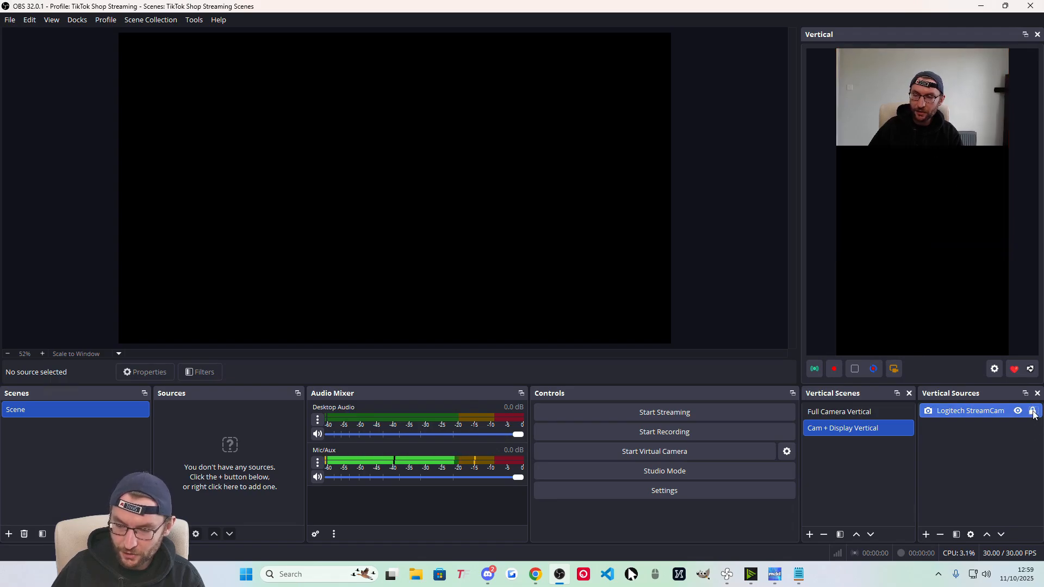
Create a new Display Capture source capturing the SAMSUNG monitor.
{"action": "left_click", "coordinate": [926, 535]}
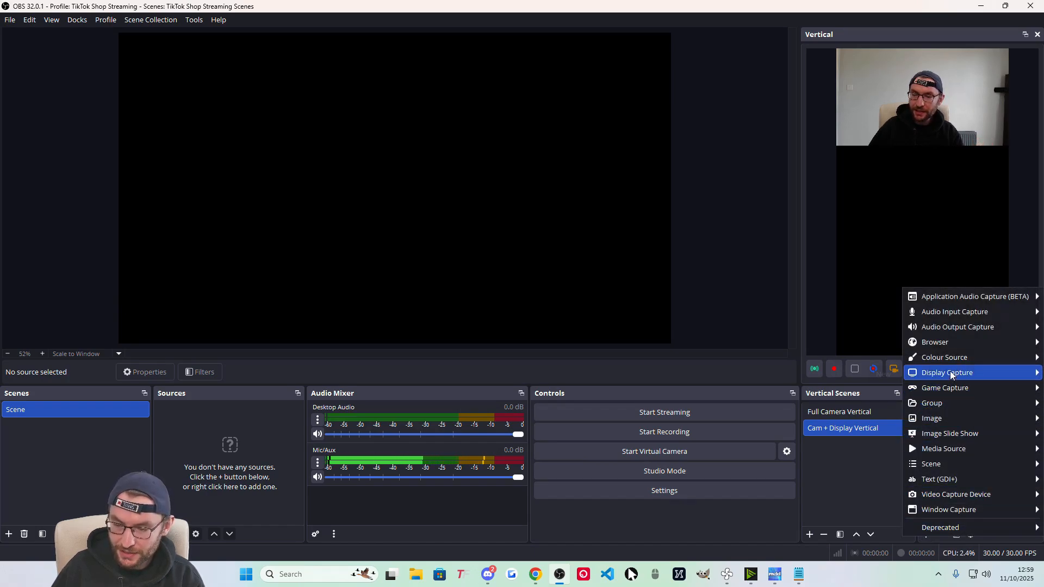
{"action": "mouse_move", "coordinate": [950, 371]}
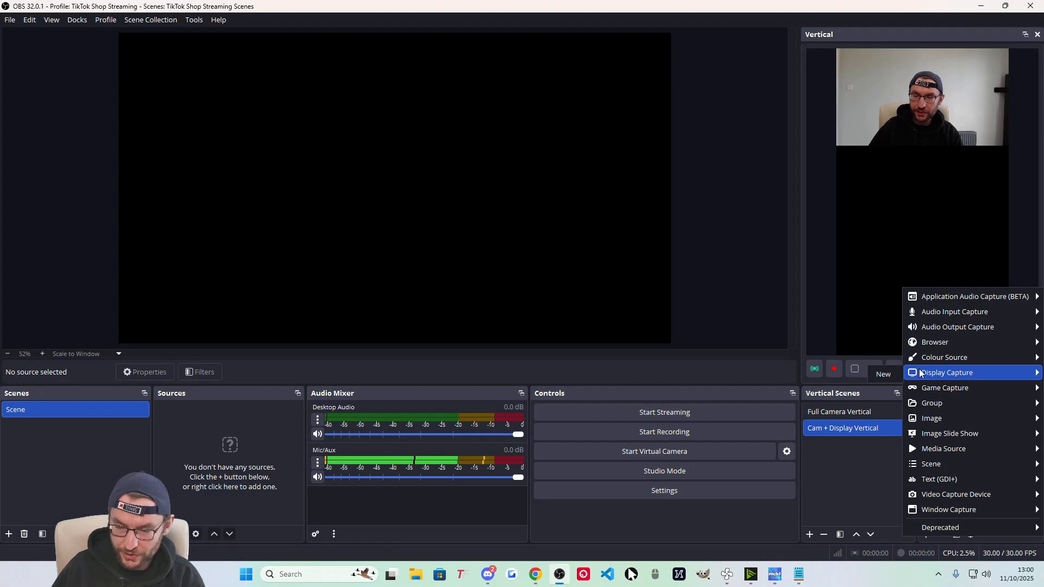
{"action": "left_click", "coordinate": [878, 374]}
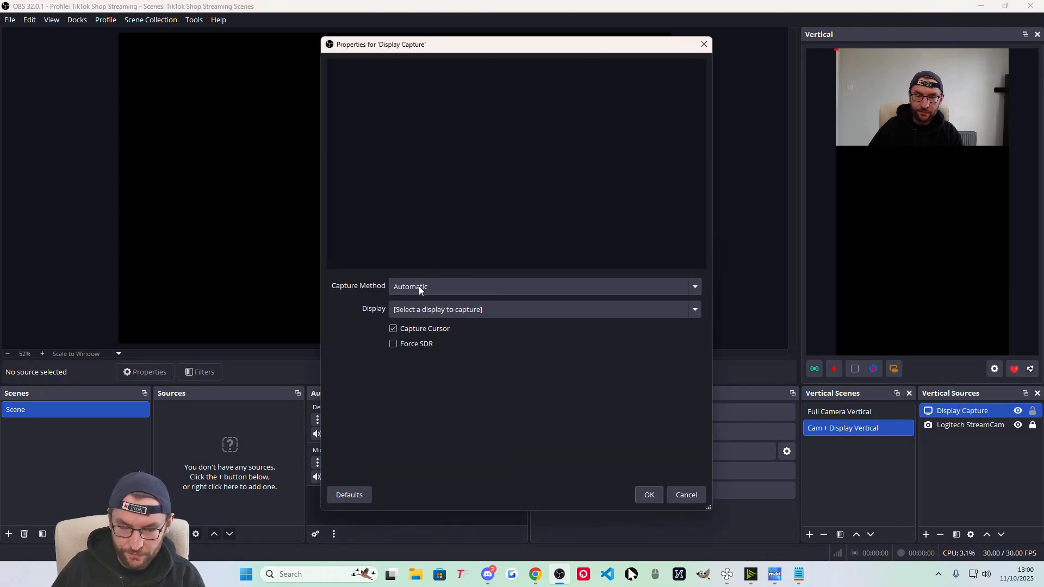
{"action": "left_click", "coordinate": [472, 310]}
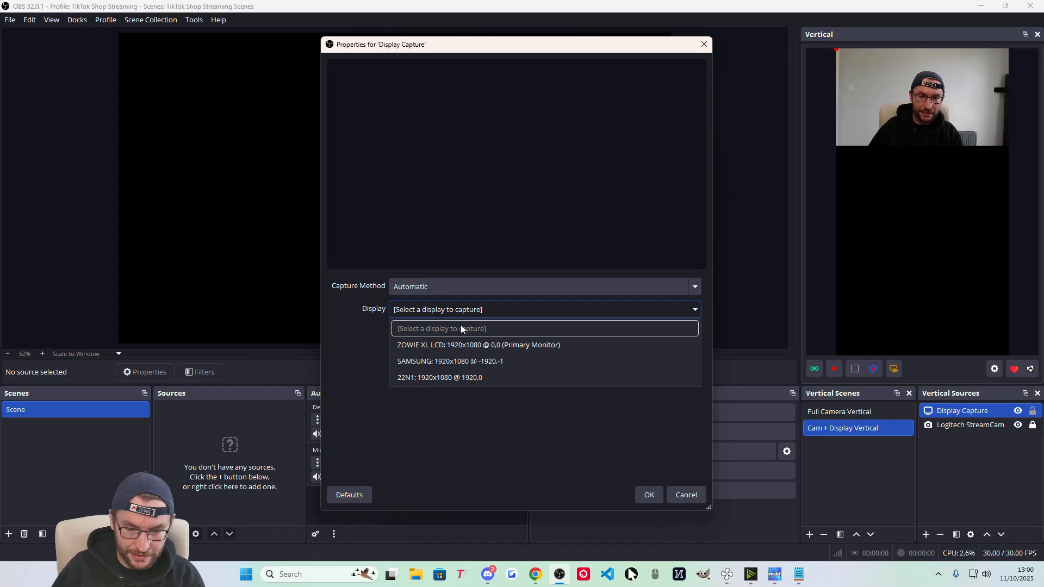
{"action": "left_click", "coordinate": [441, 361]}
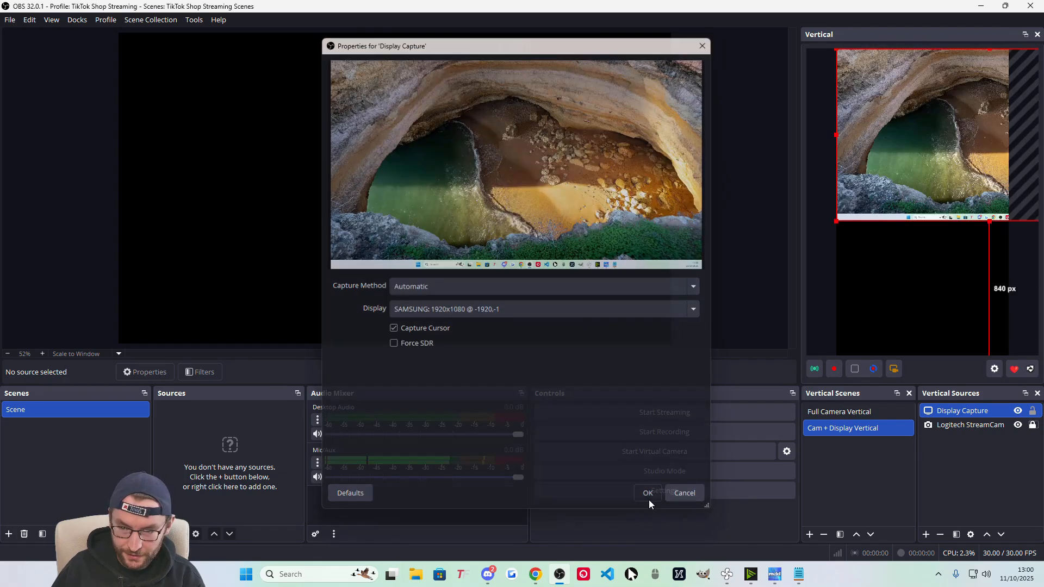
{"action": "left_click", "coordinate": [649, 495]}
Move the display capture below the camera, stretch it to the canvas bottom, and centre it horizontally.
{"action": "left_click_drag", "start_coordinate": [916, 103], "coordinate": [901, 194]}
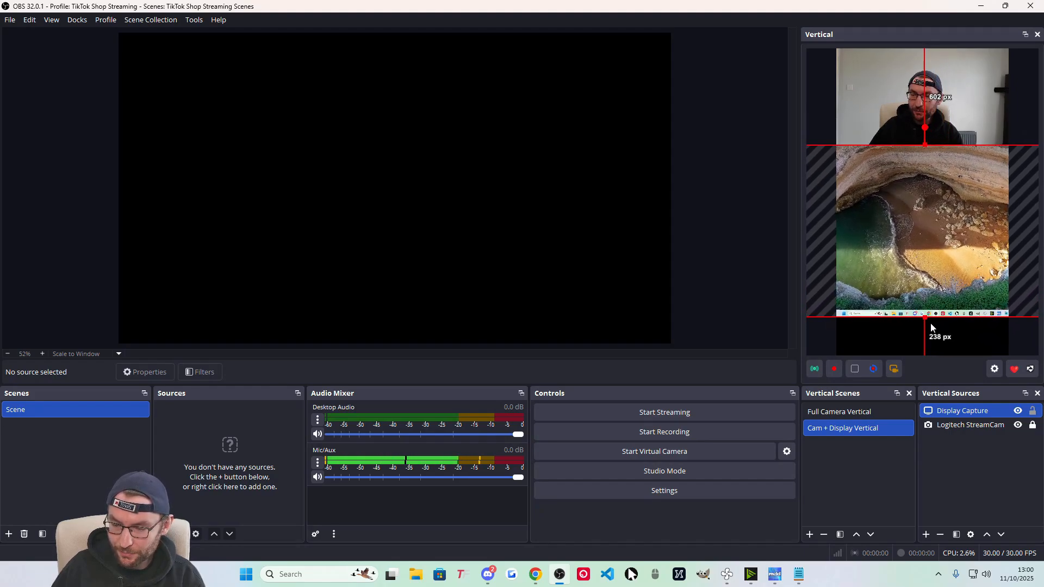
{"action": "left_click_drag", "start_coordinate": [925, 316], "coordinate": [924, 355]}
{"action": "right_click", "coordinate": [916, 224]}
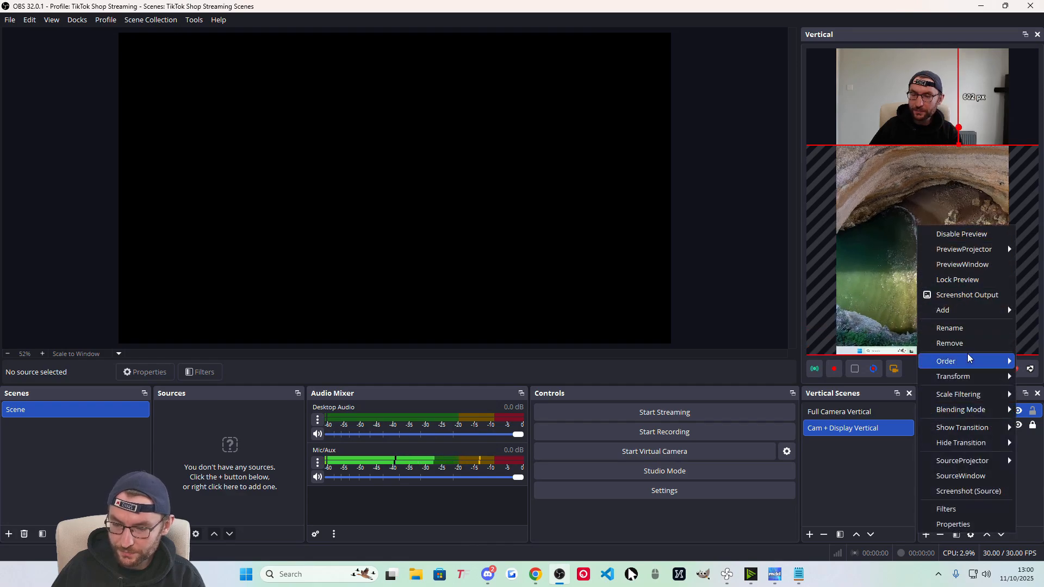
{"action": "left_click", "coordinate": [853, 553]}
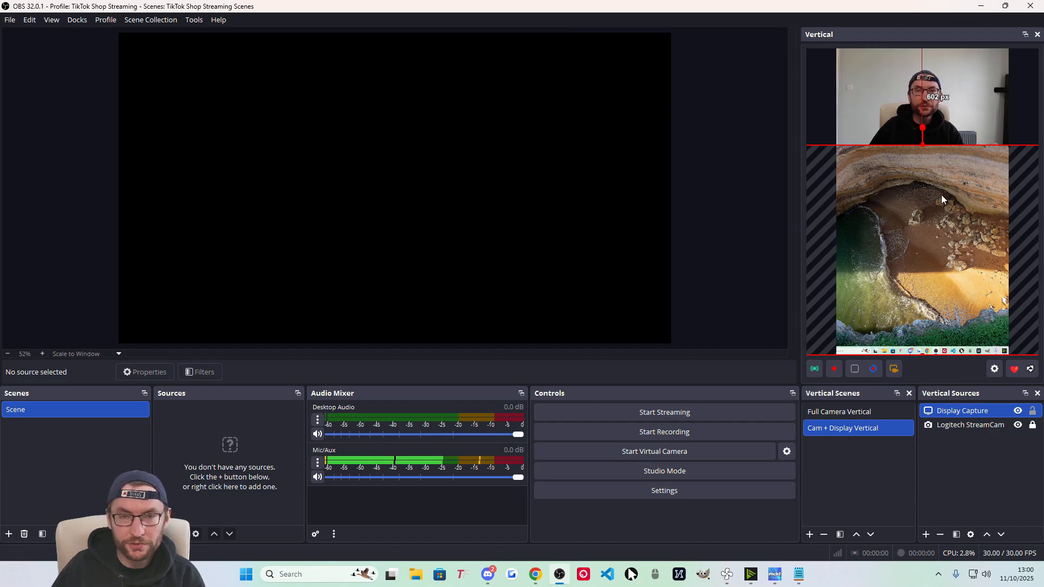
Fit the display capture to the vertical canvas and nudge it up just under the camera.
{"action": "right_click", "coordinate": [923, 177]}
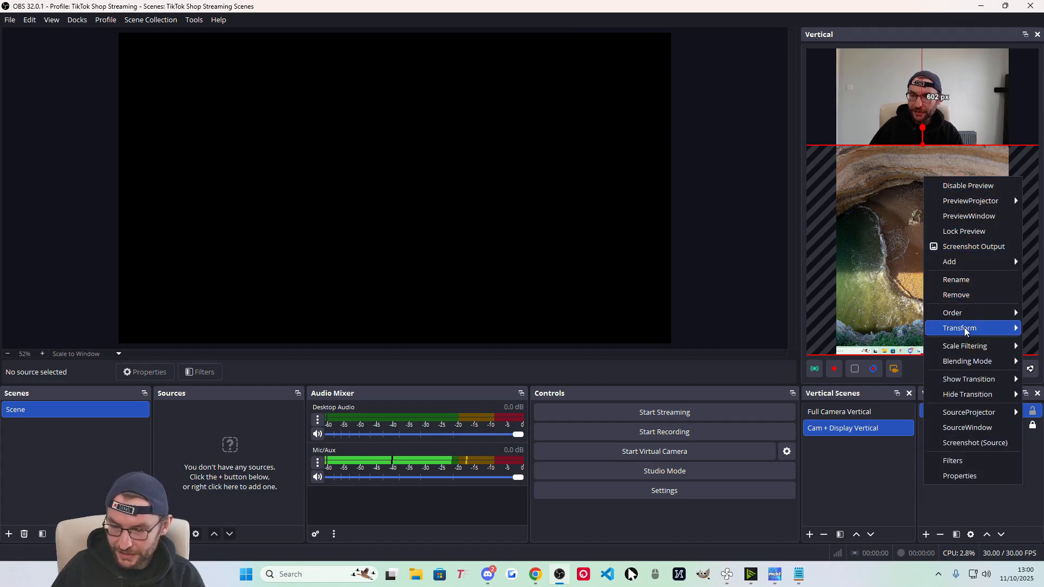
{"action": "mouse_move", "coordinate": [959, 328]}
{"action": "left_click", "coordinate": [855, 431]}
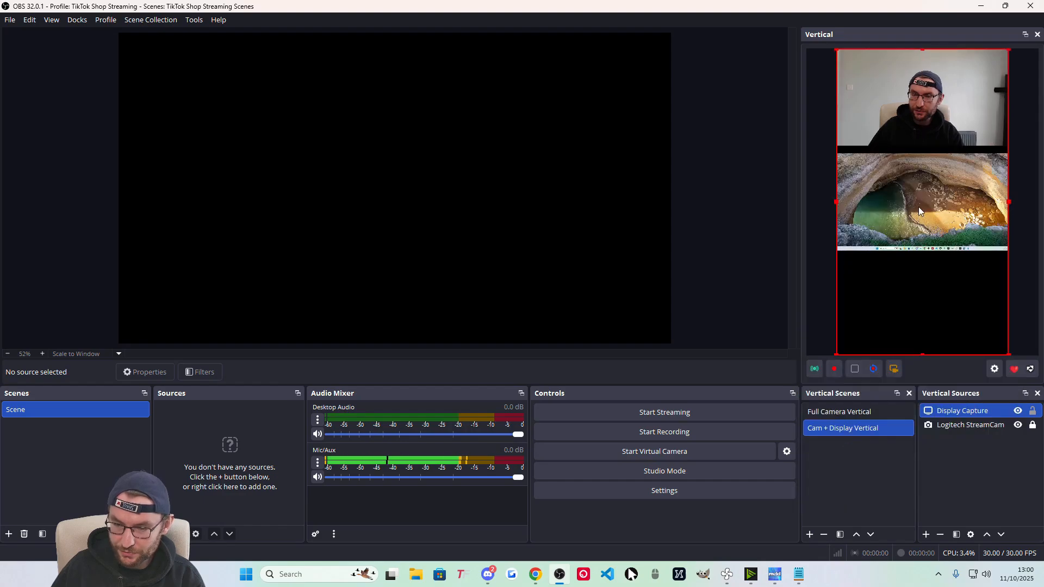
{"action": "left_click_drag", "start_coordinate": [918, 207], "coordinate": [919, 198]}
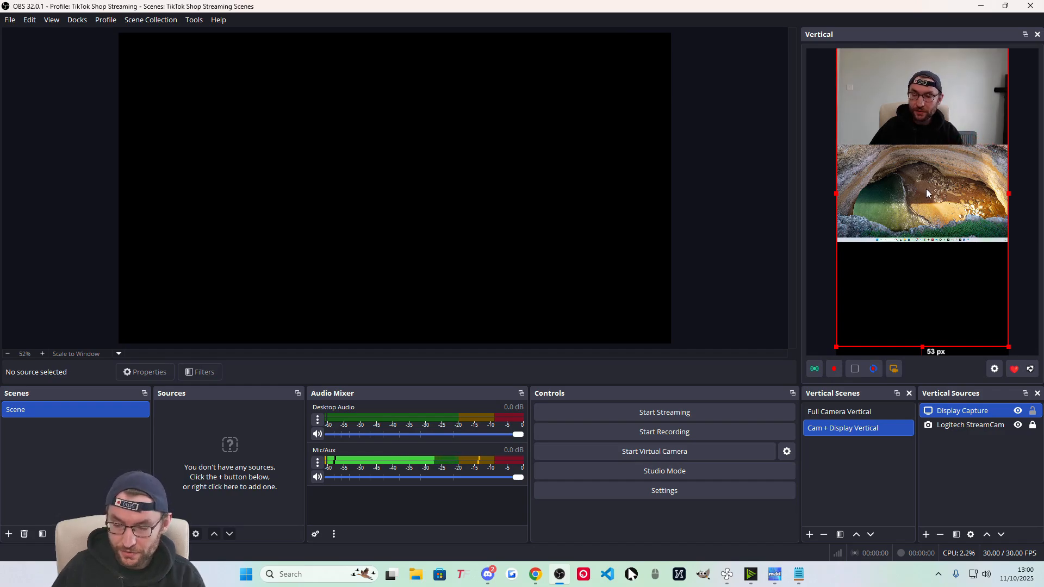
Rename the display capture source to 'Samsung Display'.
{"action": "right_click", "coordinate": [952, 411]}
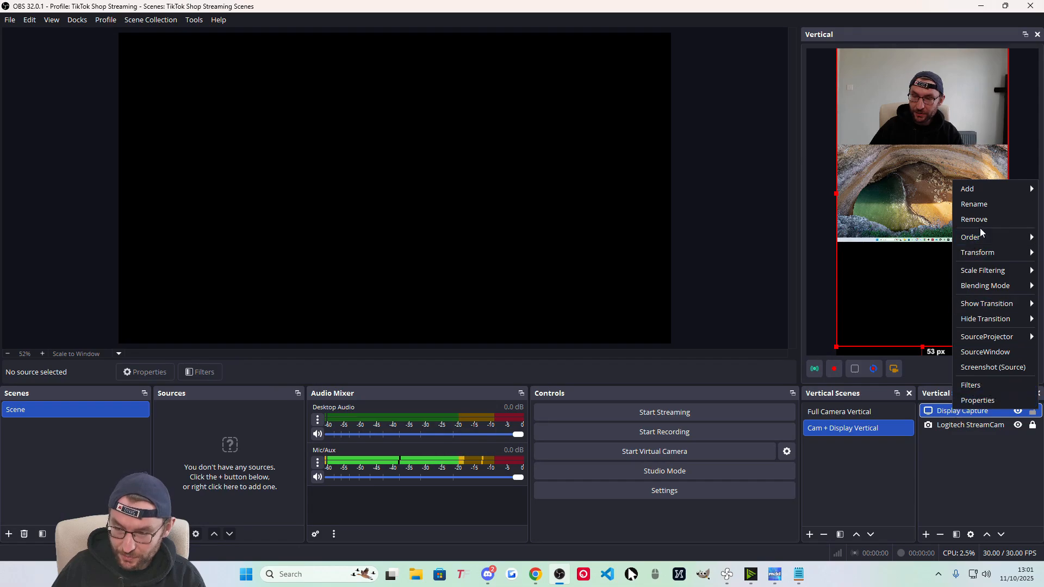
{"action": "left_click", "coordinate": [985, 205]}
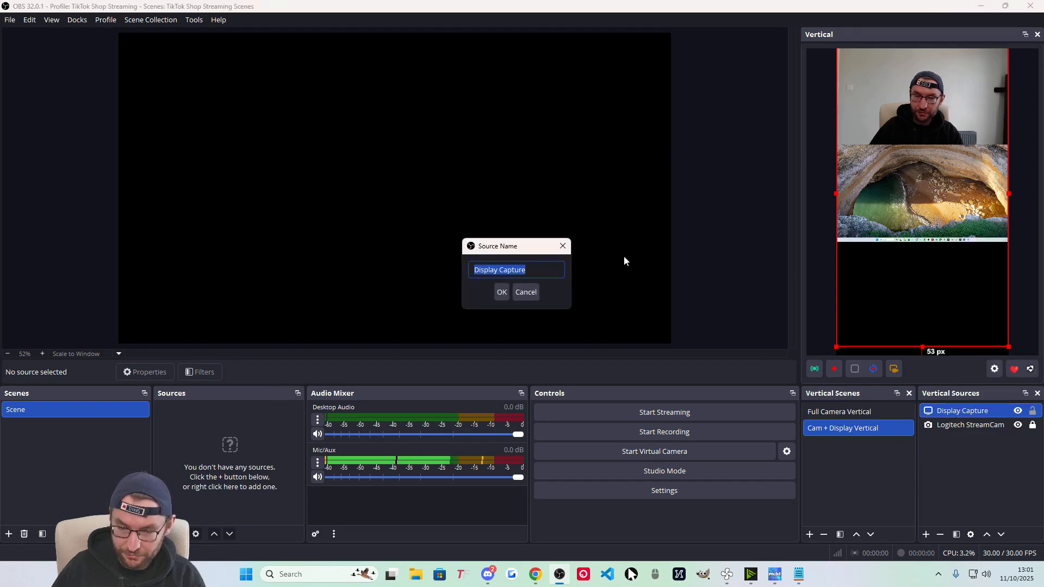
{"action": "type", "text": "Samsung Display"}
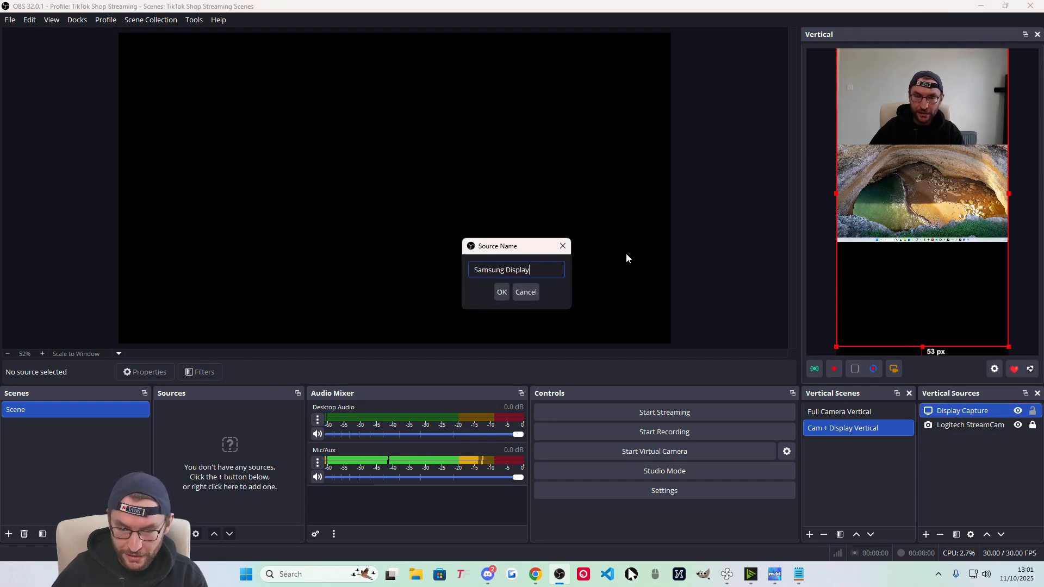
{"action": "left_click", "coordinate": [502, 293]}
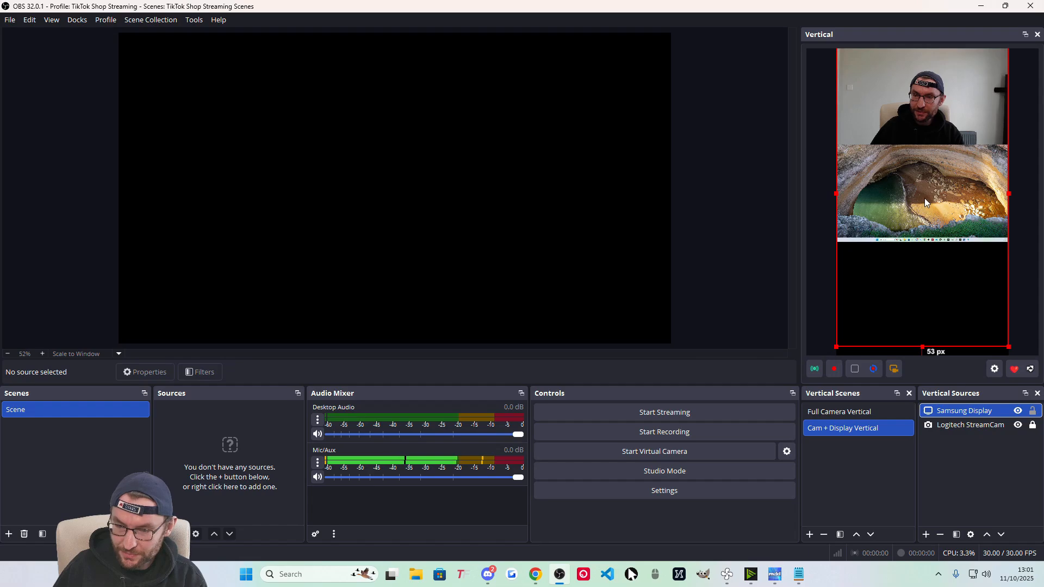
Lock the Samsung Display source, then view Full Camera Vertical and return to Cam + Display Vertical.
{"action": "left_click", "coordinate": [1032, 410]}
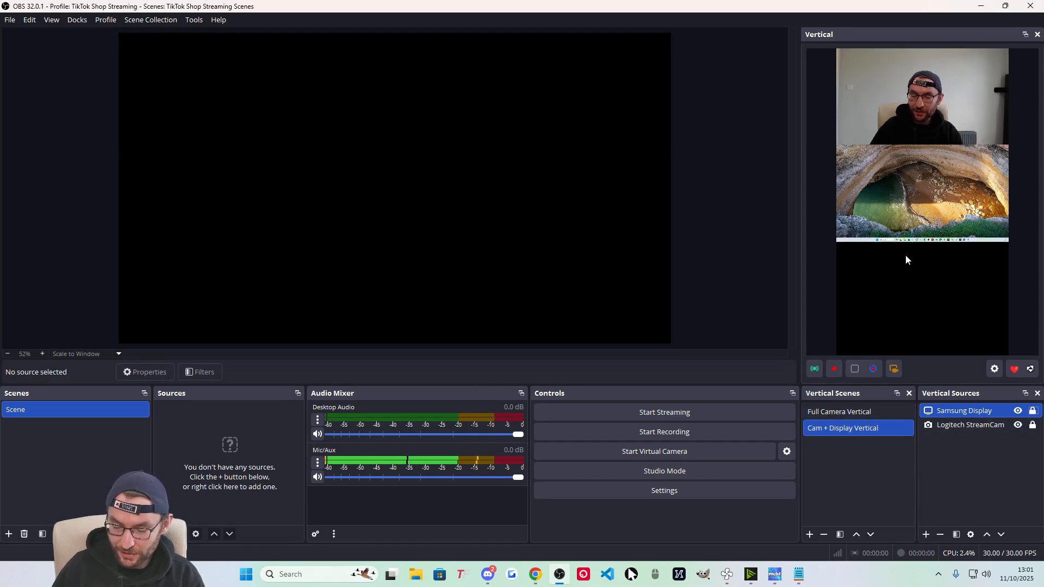
{"action": "left_click", "coordinate": [852, 413]}
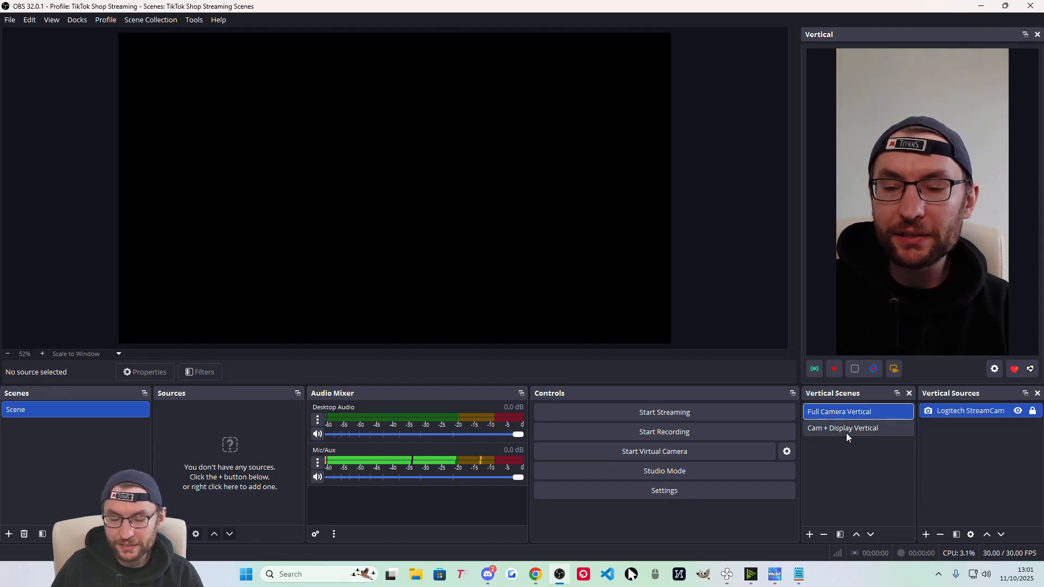
{"action": "left_click", "coordinate": [851, 431]}
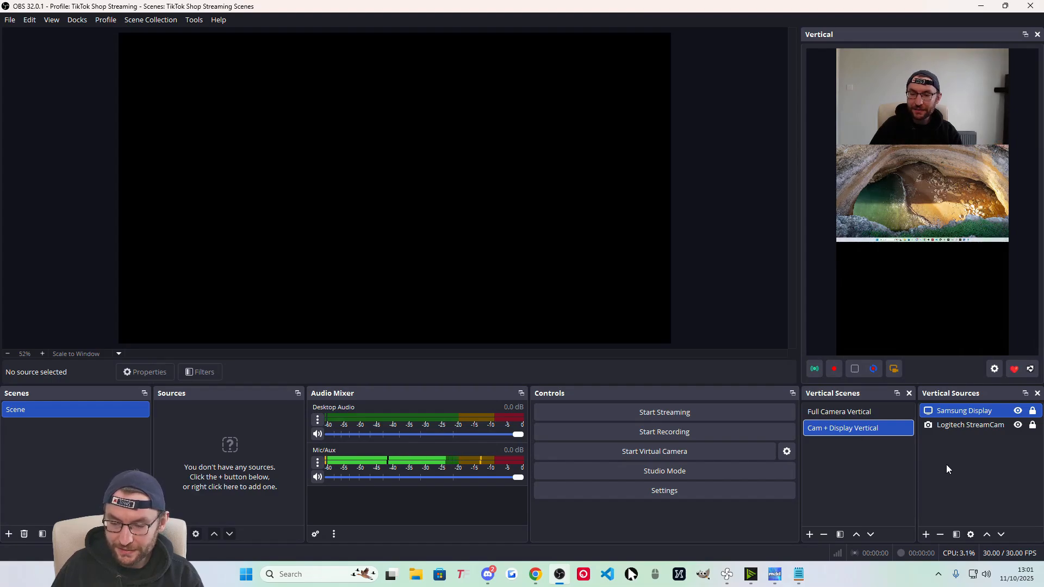
Add a new Image source using the purple background.png file.
{"action": "left_click", "coordinate": [926, 534]}
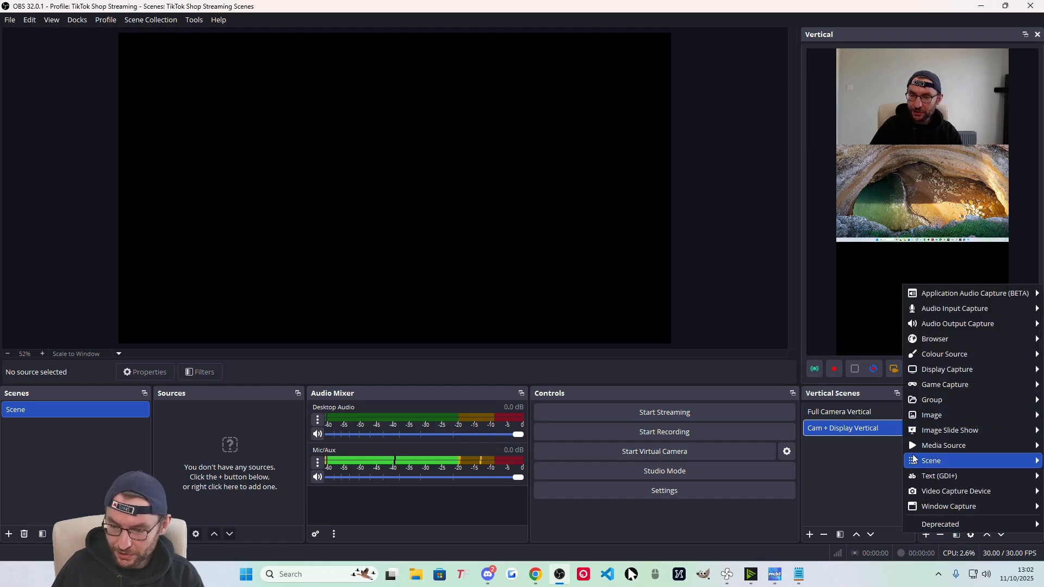
{"action": "left_click", "coordinate": [924, 415]}
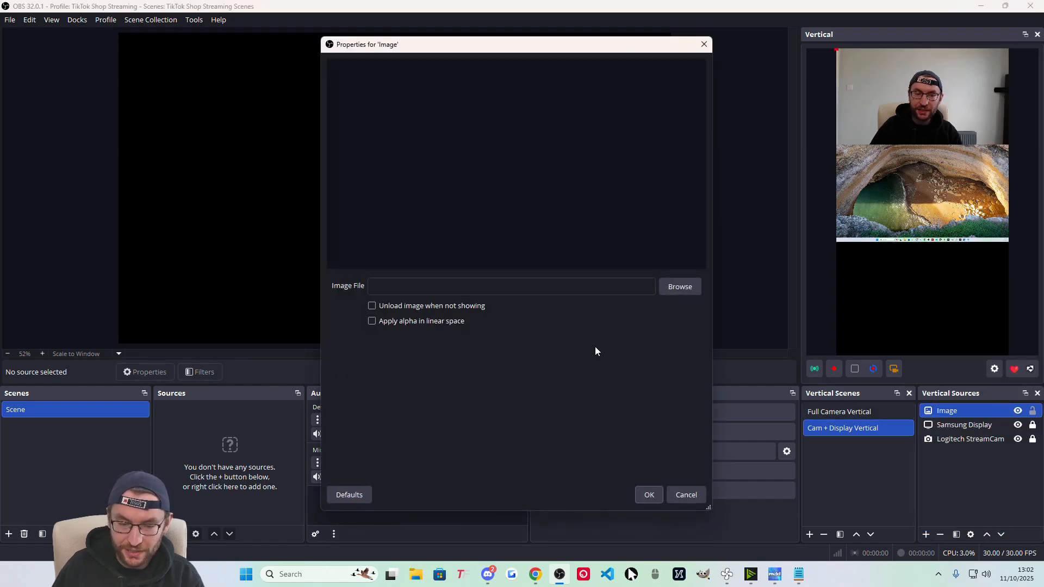
{"action": "left_click", "coordinate": [693, 290]}
{"action": "double_click", "coordinate": [634, 421]}
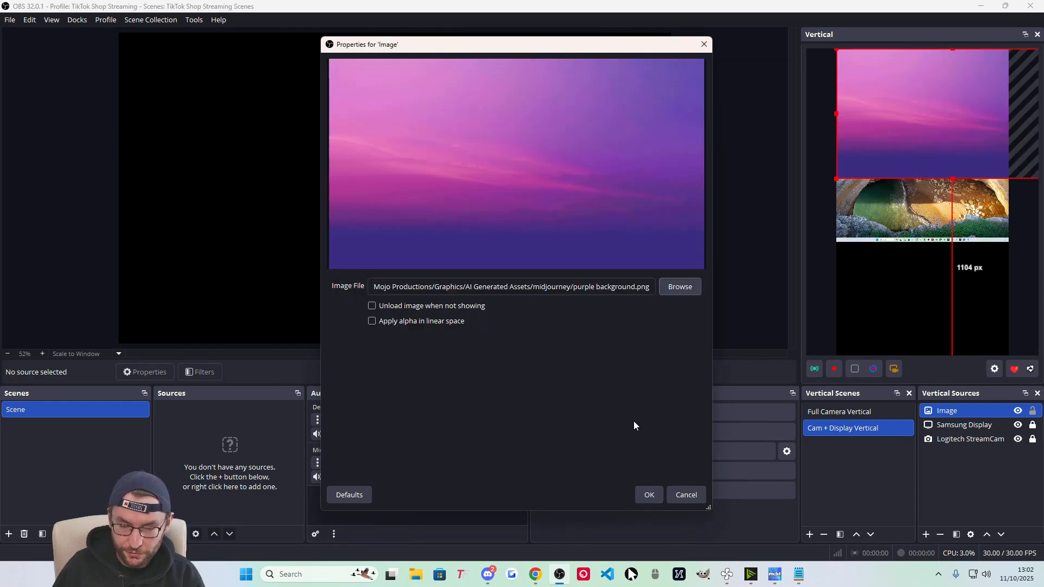
{"action": "left_click", "coordinate": [646, 495]}
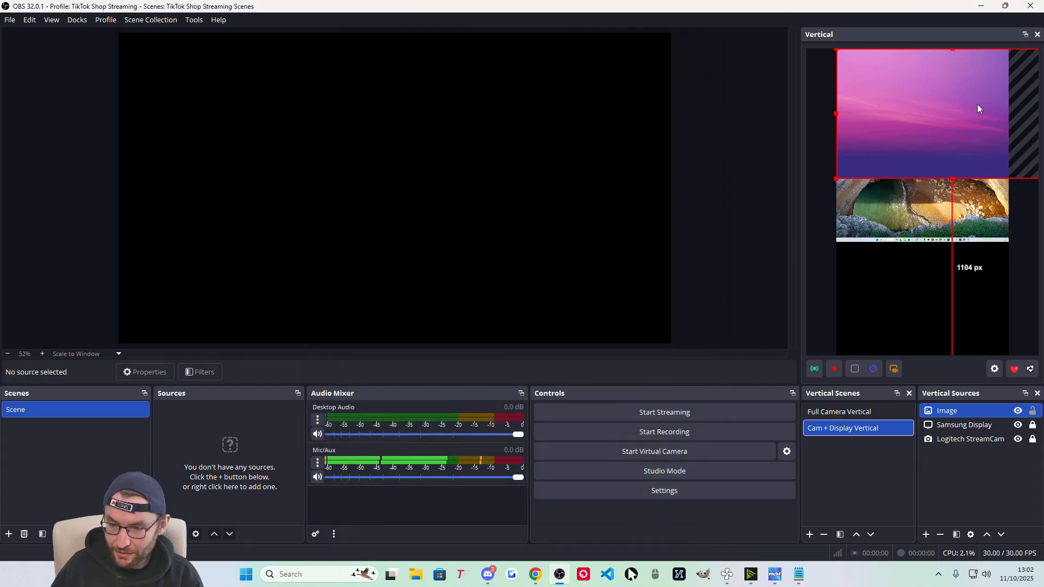
Move and resize the purple image so it fills the bottom section below the camera.
{"action": "left_click_drag", "start_coordinate": [978, 108], "coordinate": [942, 213]}
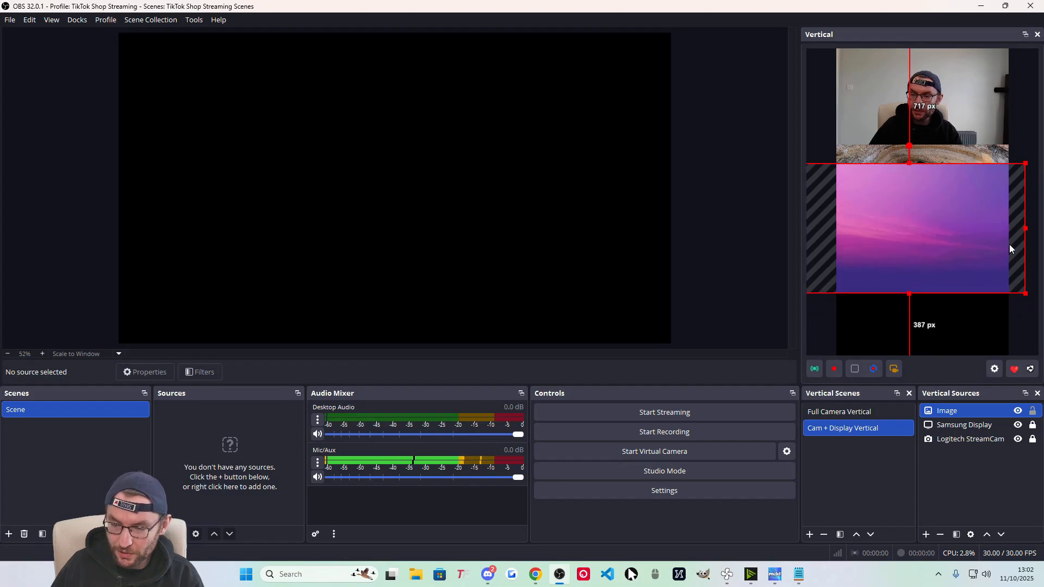
{"action": "left_click_drag", "start_coordinate": [1026, 293], "coordinate": [868, 87]}
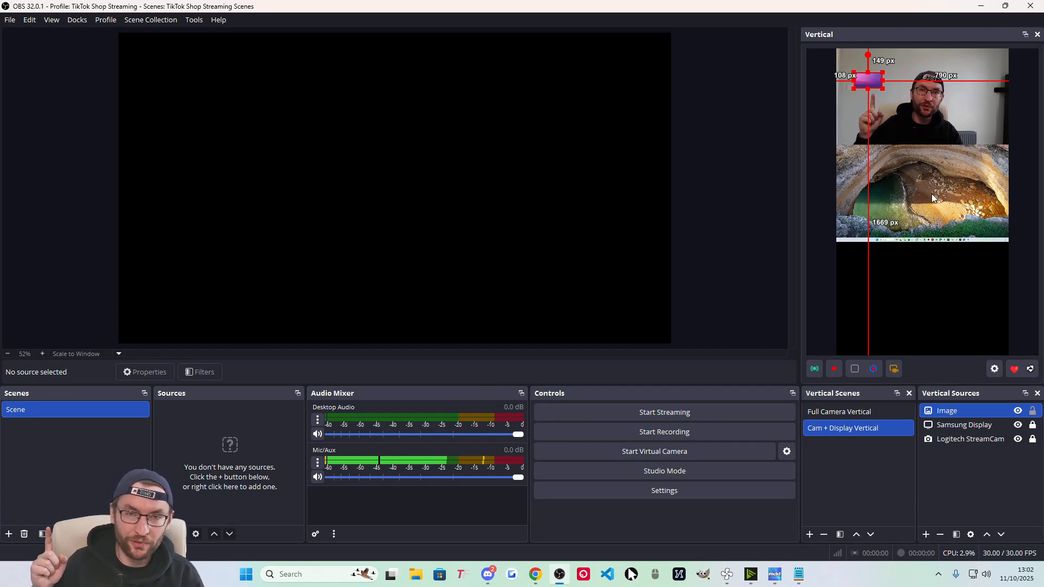
{"action": "left_click_drag", "start_coordinate": [868, 73], "coordinate": [880, 271]}
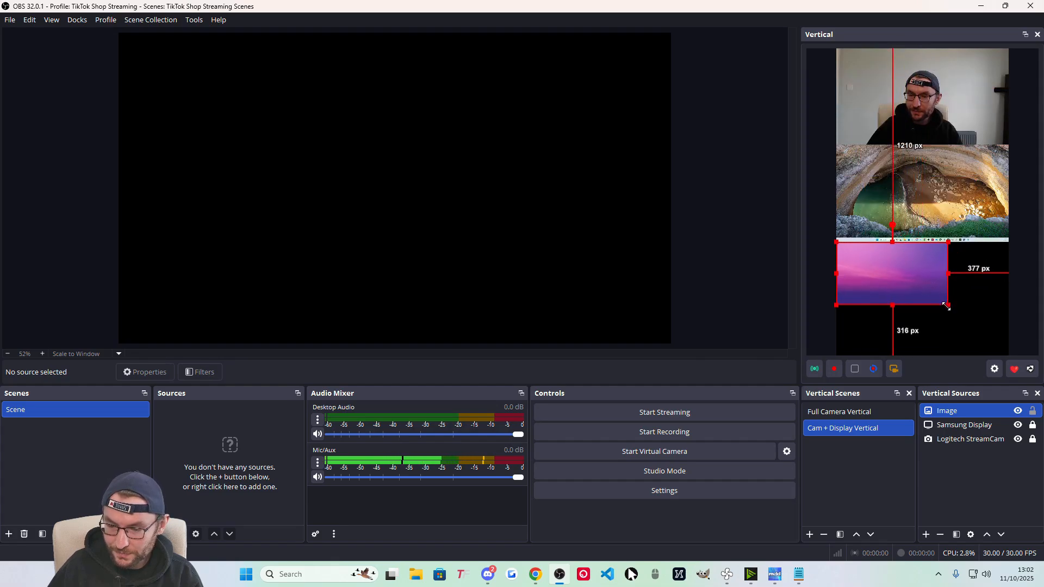
{"action": "left_click", "coordinate": [966, 325]}
{"action": "left_click", "coordinate": [939, 297]}
{"action": "left_click_drag", "start_coordinate": [947, 305], "coordinate": [926, 354]}
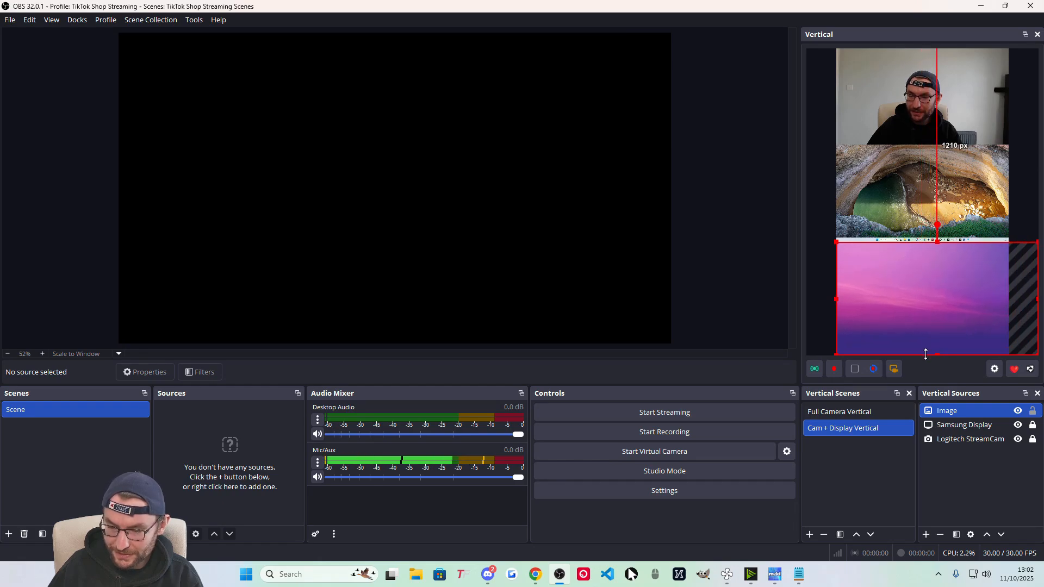
Centre the purple image horizontally and lock the Image source in place.
{"action": "right_click", "coordinate": [917, 263]}
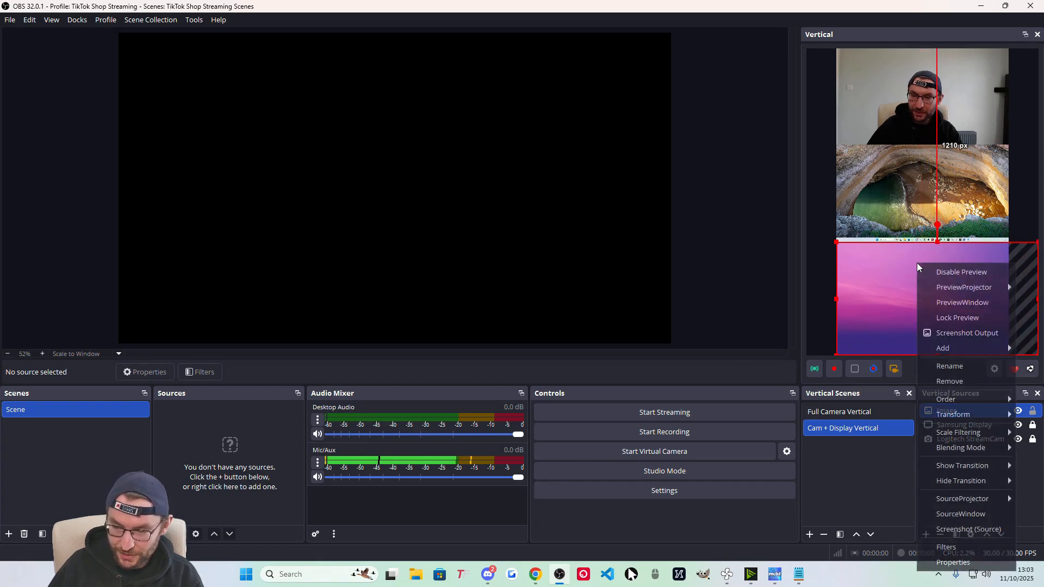
{"action": "mouse_move", "coordinate": [952, 414]}
{"action": "left_click", "coordinate": [848, 573]}
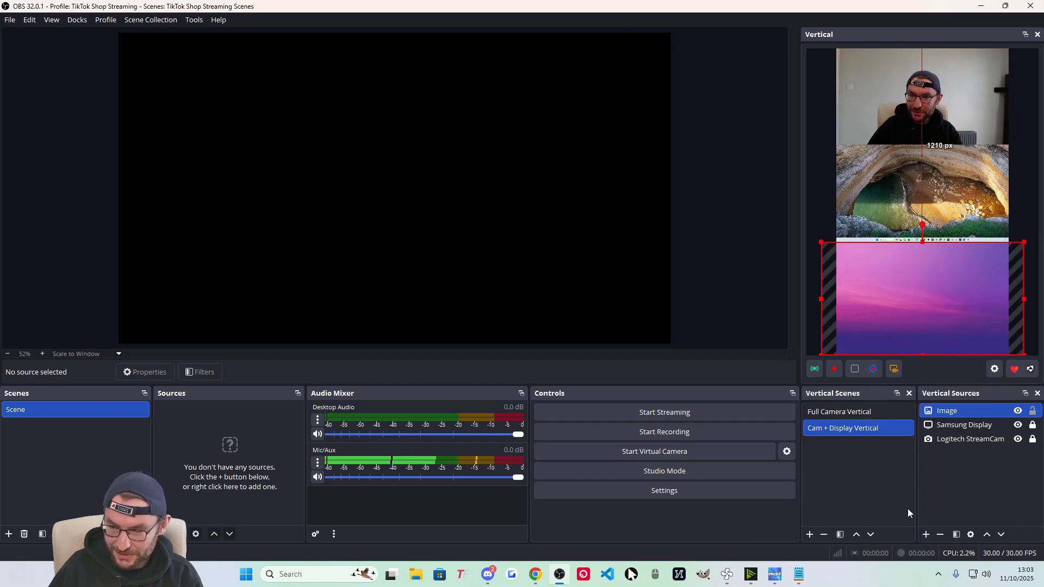
{"action": "left_click", "coordinate": [1032, 410]}
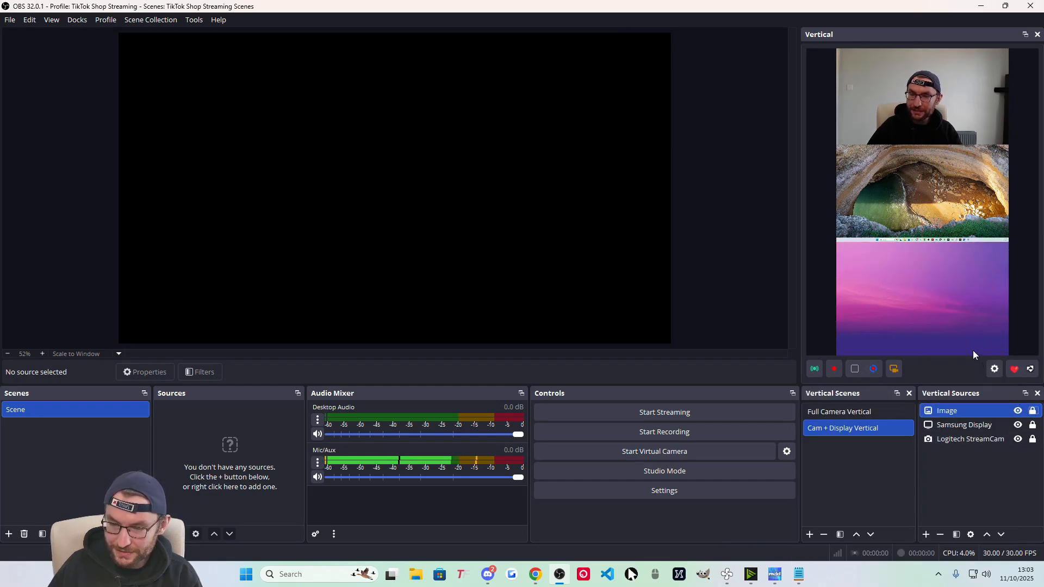
{"action": "right_click", "coordinate": [949, 411]}
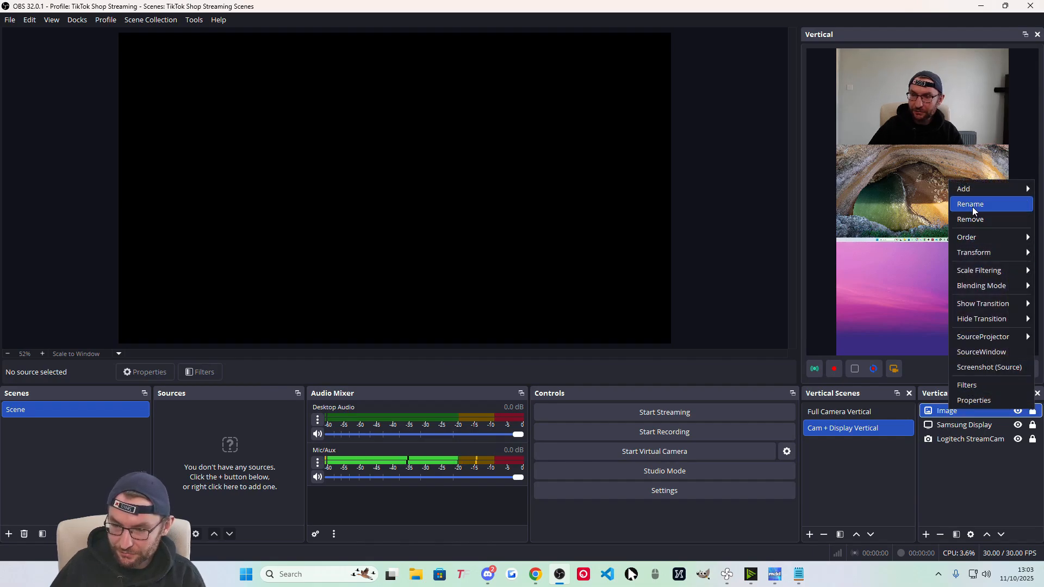
{"action": "left_click", "coordinate": [829, 415]}
Compare the two vertical scenes and finish with Full Camera Vertical selected.
{"action": "left_click", "coordinate": [828, 415]}
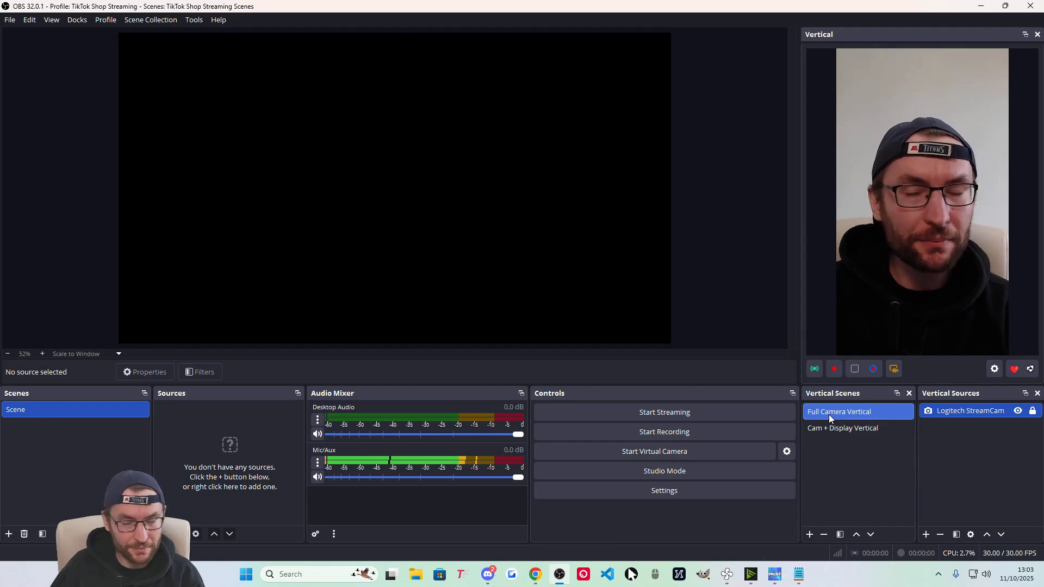
{"action": "left_click", "coordinate": [842, 427]}
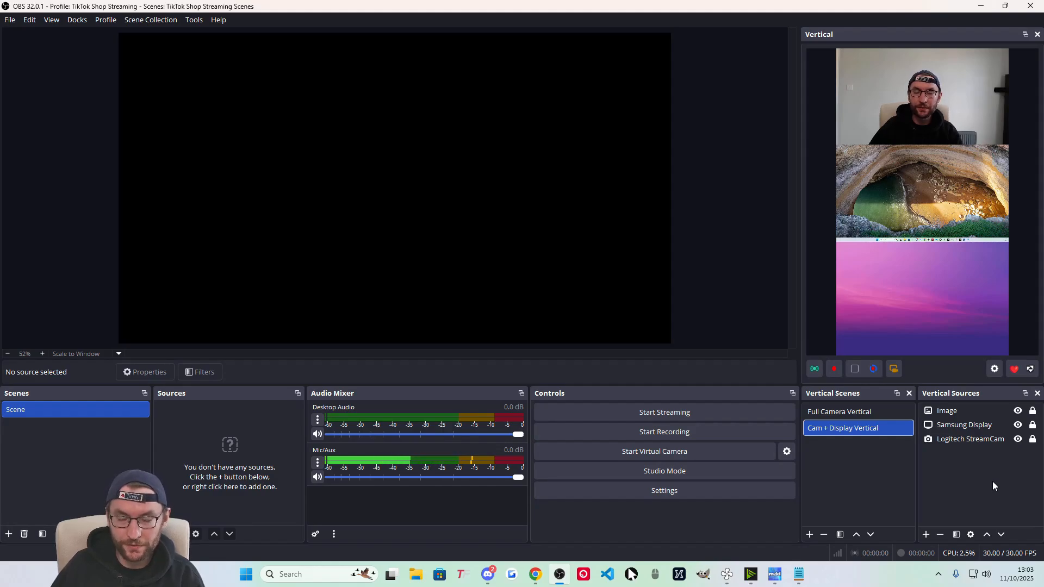
{"action": "left_click_drag", "start_coordinate": [916, 468], "coordinate": [916, 468]}
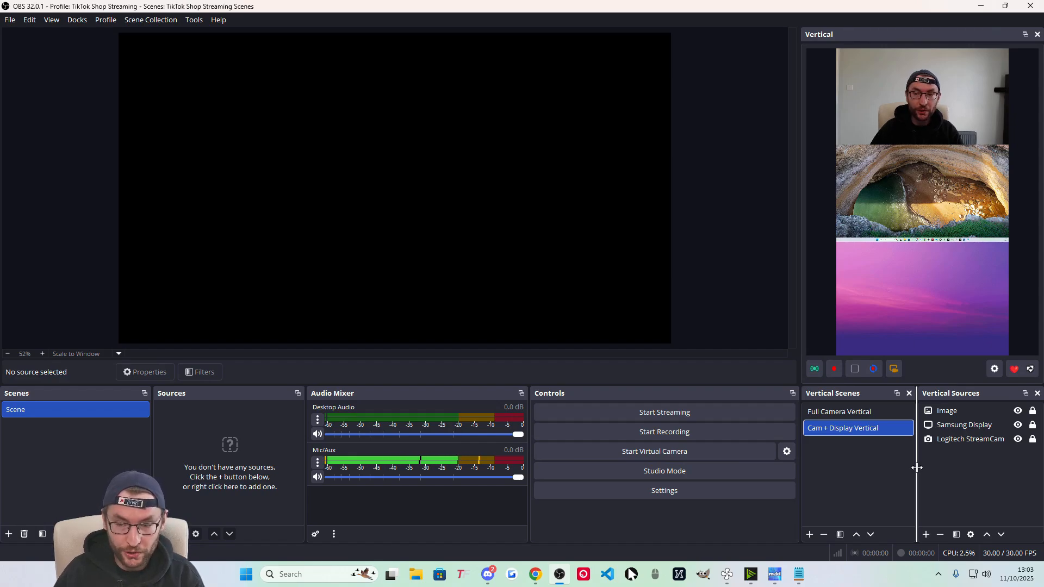
{"action": "left_click", "coordinate": [854, 413]}
{"action": "left_click", "coordinate": [861, 429]}
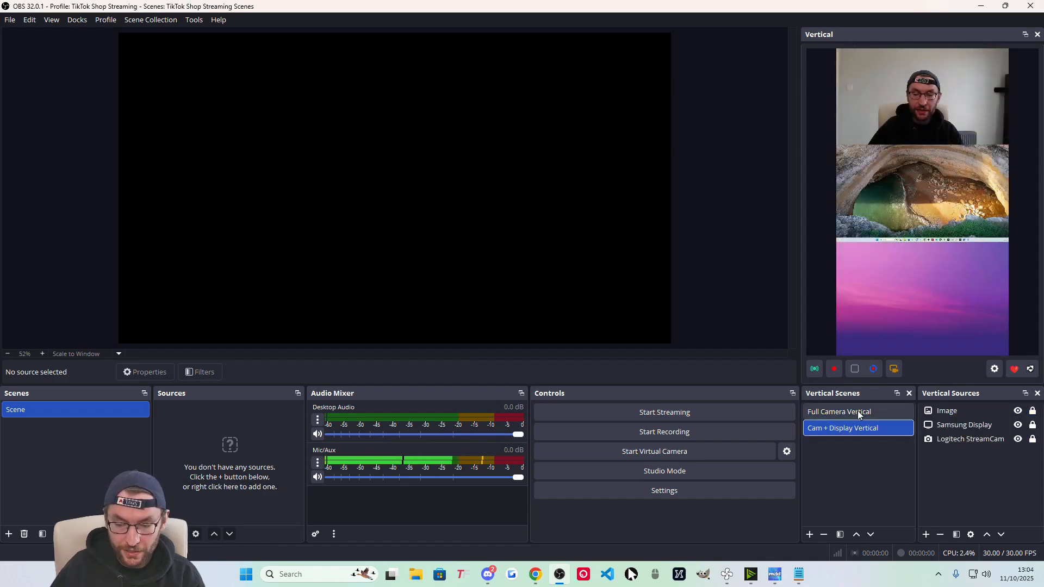
{"action": "left_click", "coordinate": [859, 412]}
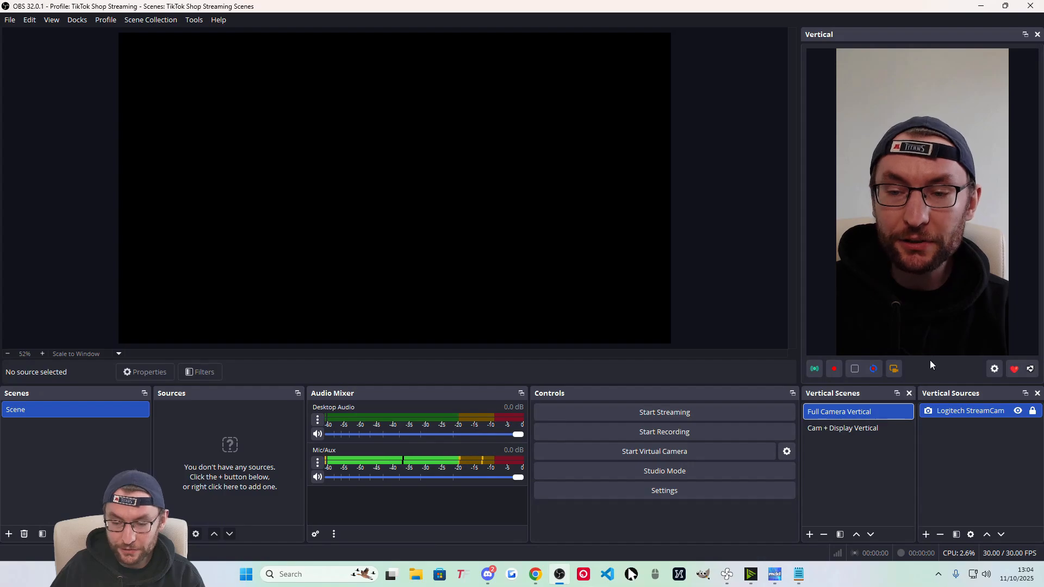
{"action": "left_click", "coordinate": [994, 369]}
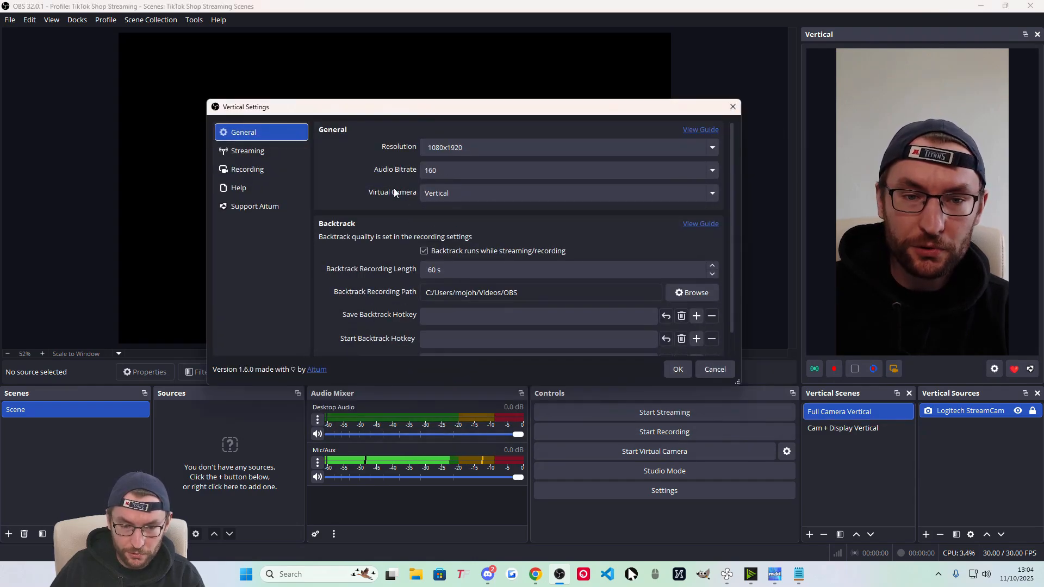
{"action": "left_click", "coordinate": [492, 193]}
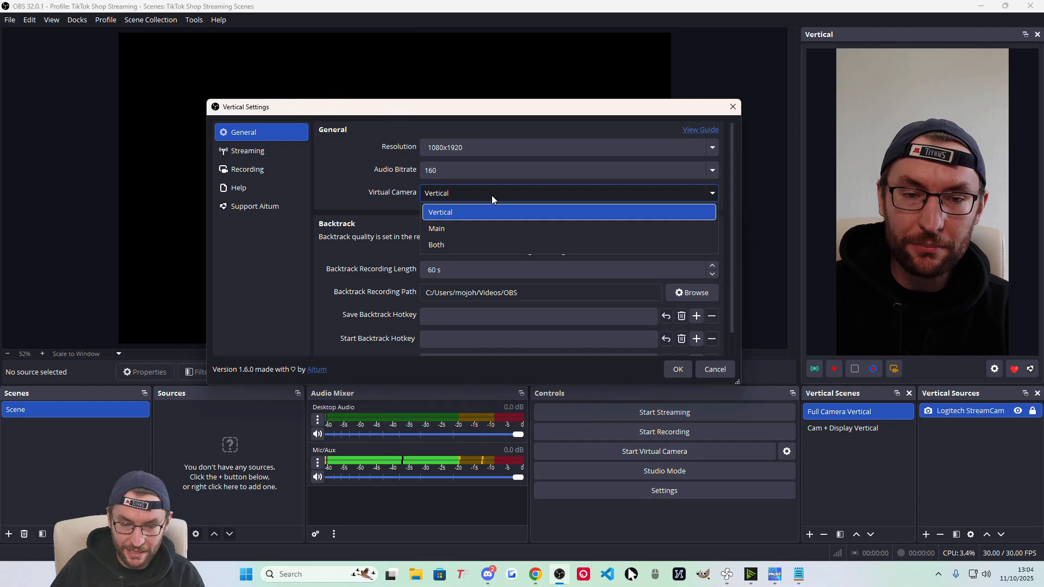
{"action": "left_click", "coordinate": [454, 210]}
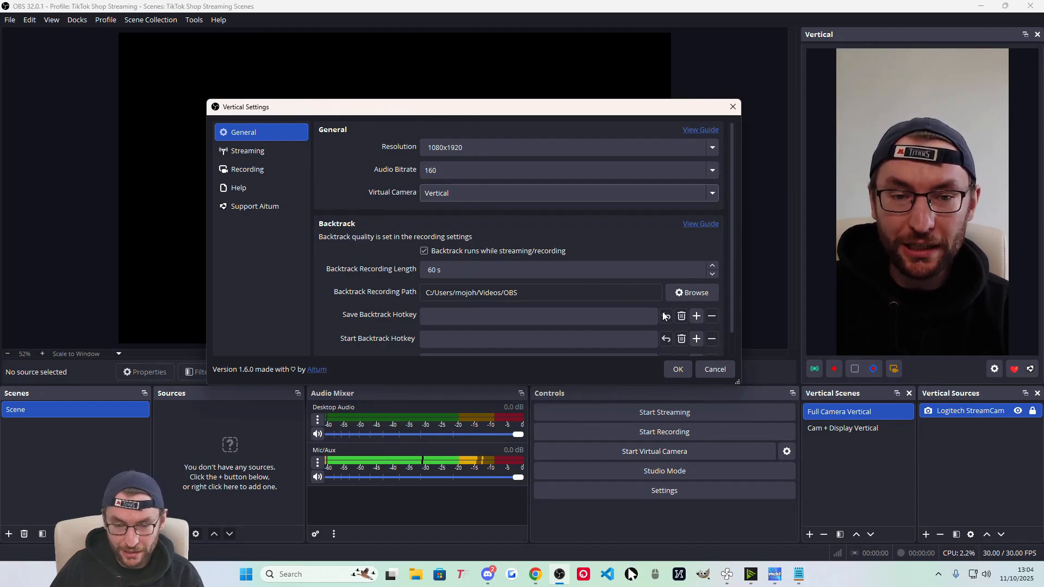
{"action": "left_click", "coordinate": [676, 370]}
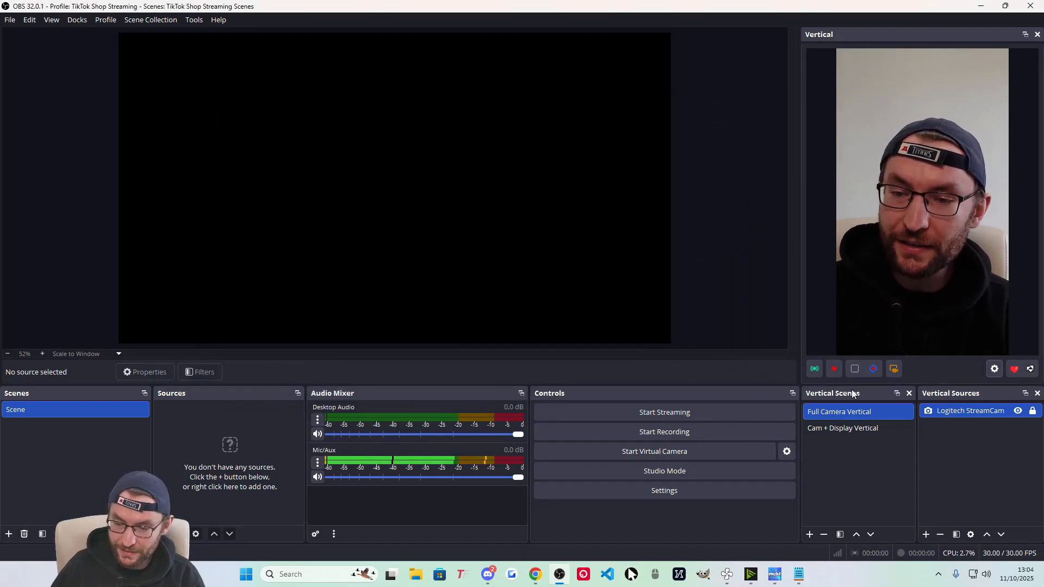
Start OBS's vertical virtual camera and bring up the Go LIVE mode options in the LIVE console.
{"action": "left_click", "coordinate": [894, 369]}
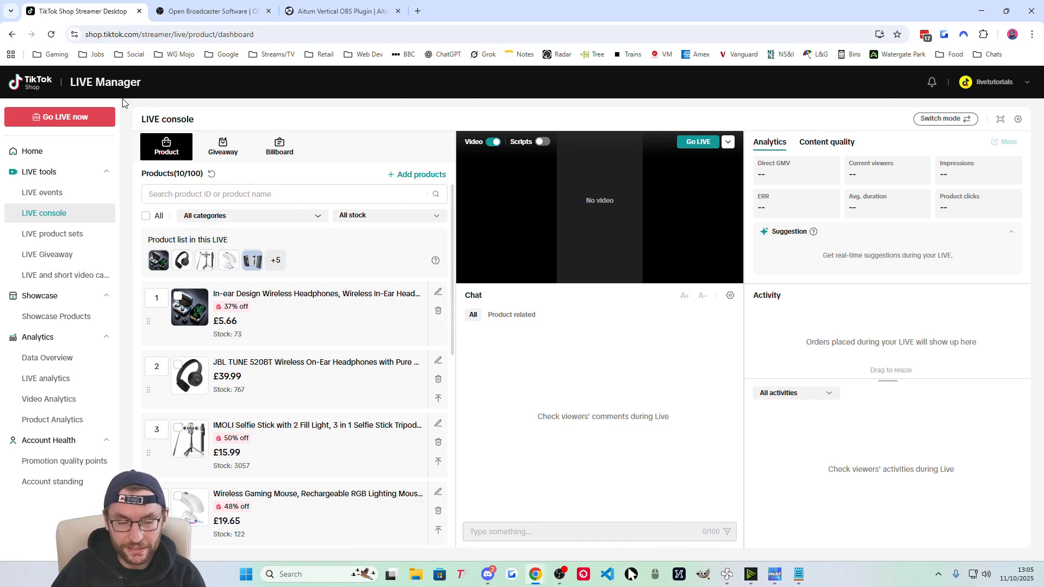
{"action": "left_click", "coordinate": [729, 142]}
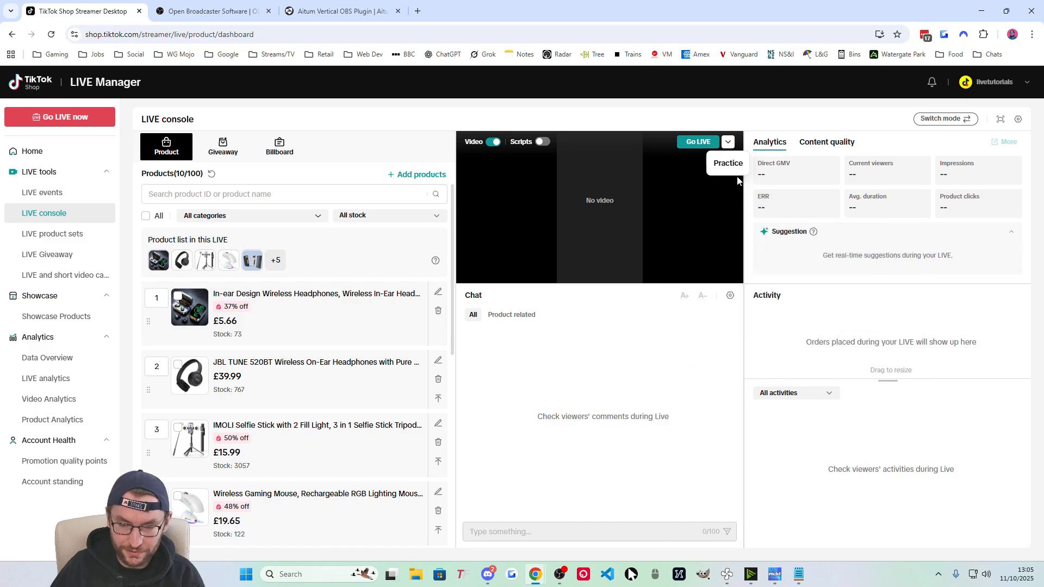
Choose Practice mode, set video to OBS Virtual Camera and audio to Microphone (HyperX Quadcast), then start.
{"action": "left_click", "coordinate": [732, 161]}
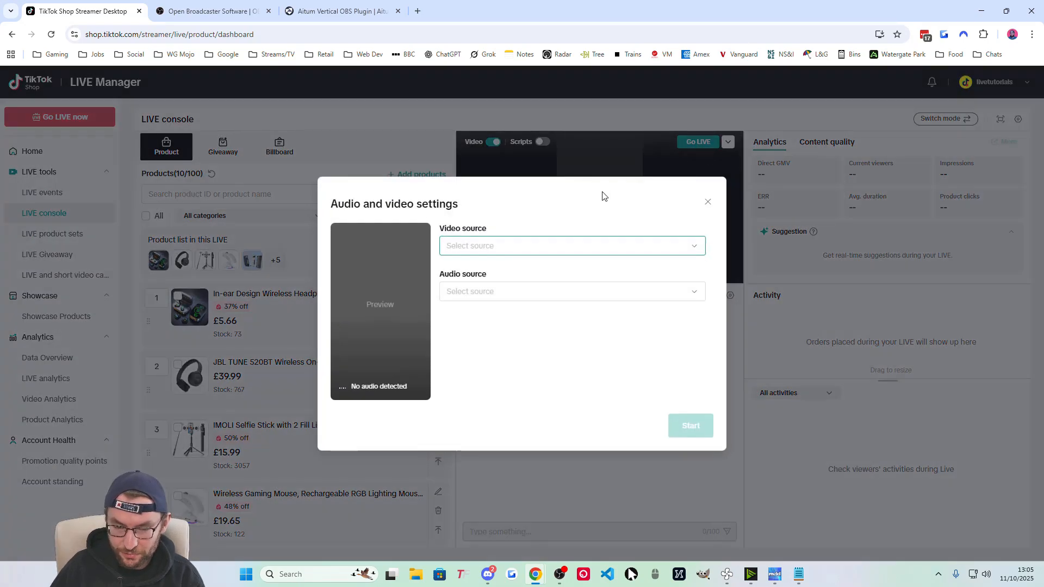
{"action": "left_click", "coordinate": [485, 247]}
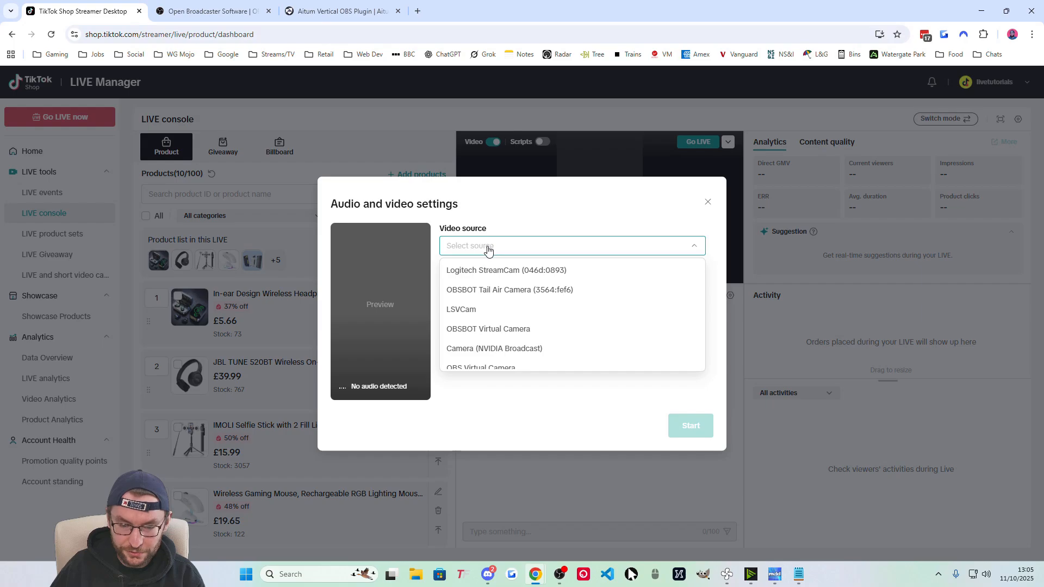
{"action": "scroll", "coordinate": [504, 296], "scroll_direction": "down", "scroll_amount": 1}
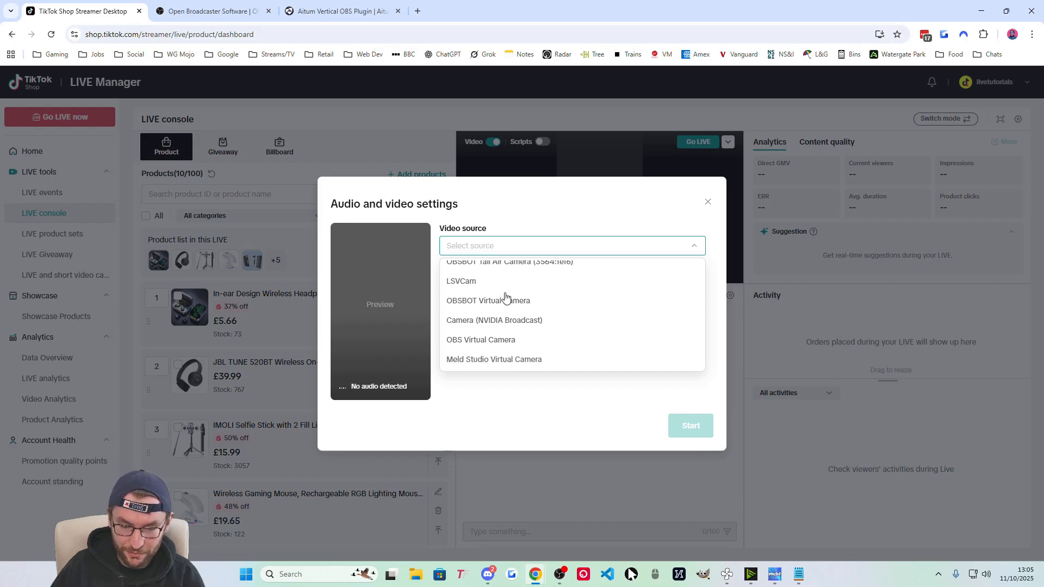
{"action": "left_click", "coordinate": [478, 340]}
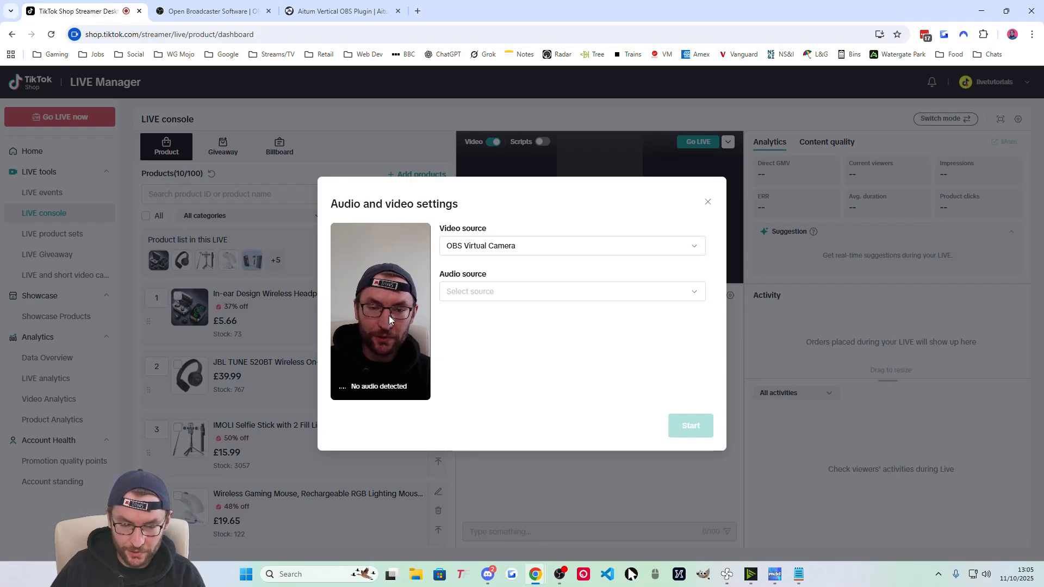
{"action": "left_click", "coordinate": [492, 294]}
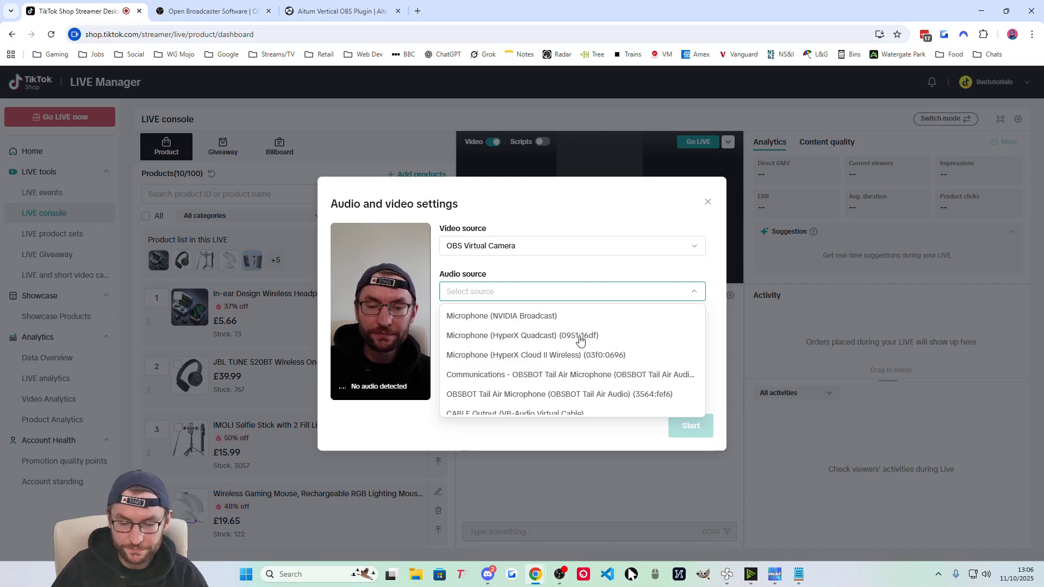
{"action": "left_click", "coordinate": [524, 337]}
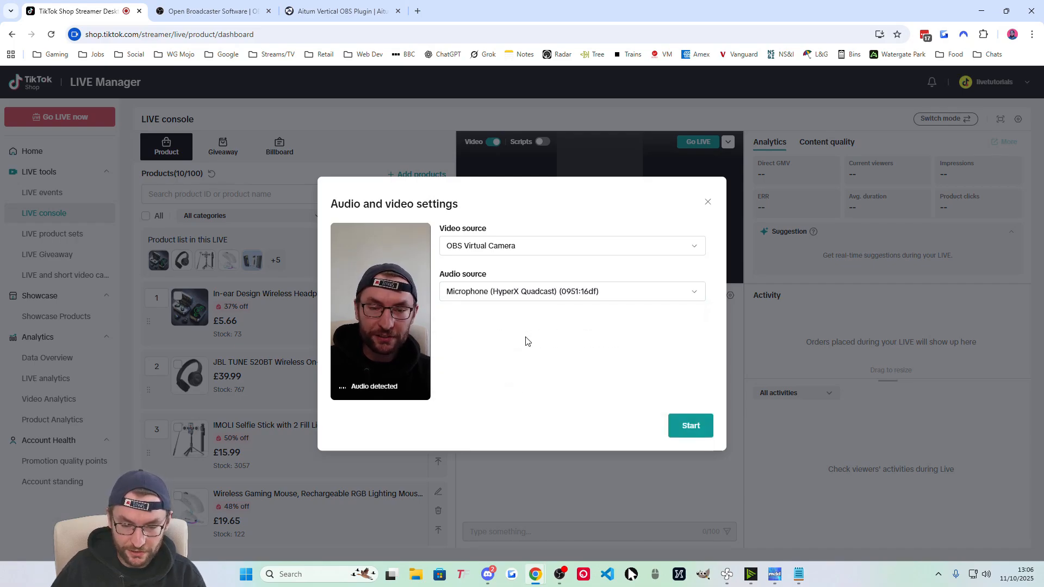
{"action": "left_click", "coordinate": [700, 437]}
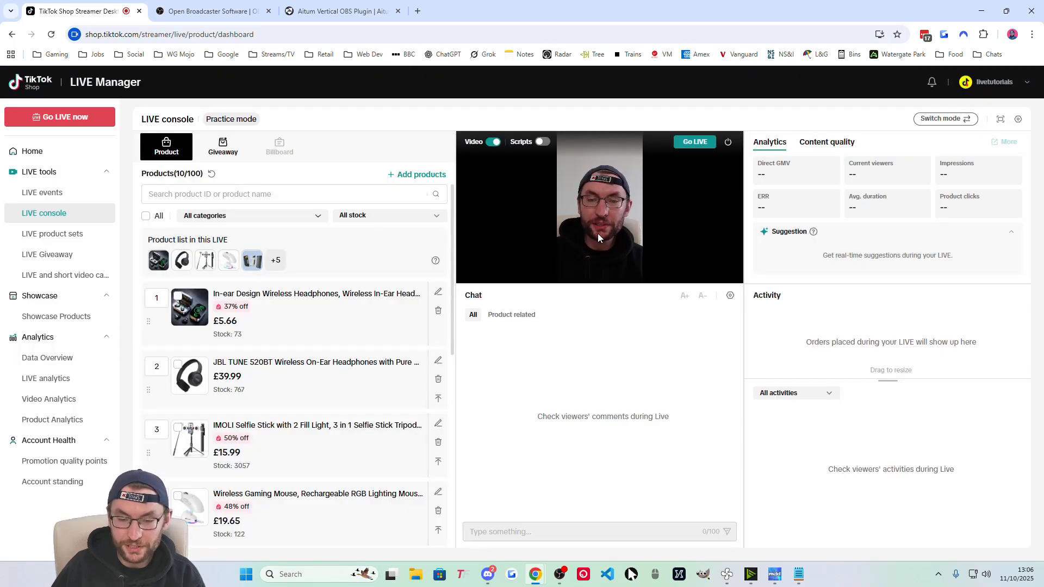
Restore the OBS window to a smaller size and select the Cam + Display Vertical scene.
{"action": "mouse_move", "coordinate": [560, 574]}
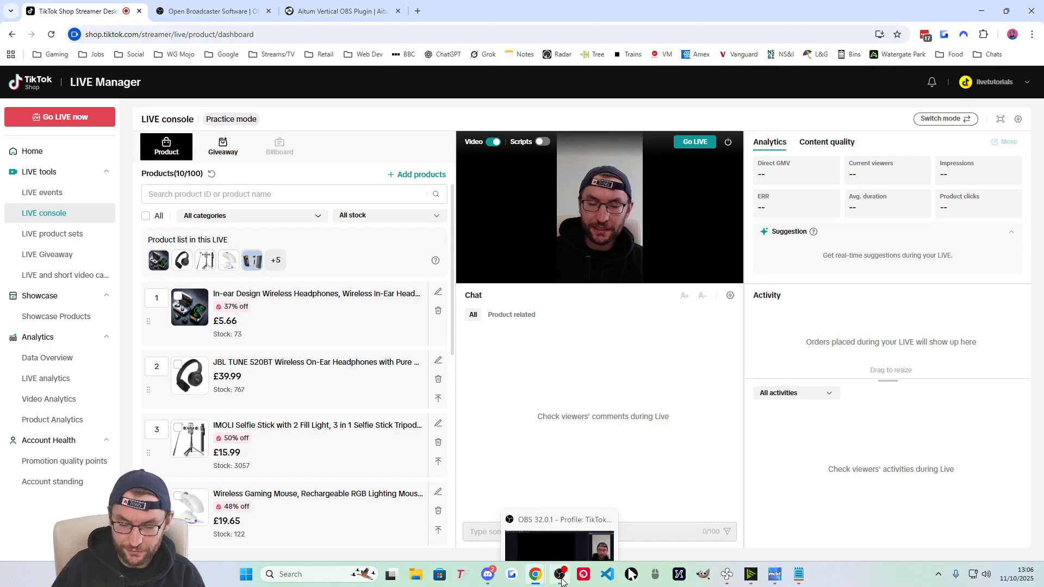
{"action": "left_click", "coordinate": [562, 545]}
{"action": "left_click_drag", "start_coordinate": [565, 6], "coordinate": [231, 32]}
{"action": "left_click", "coordinate": [335, 445]}
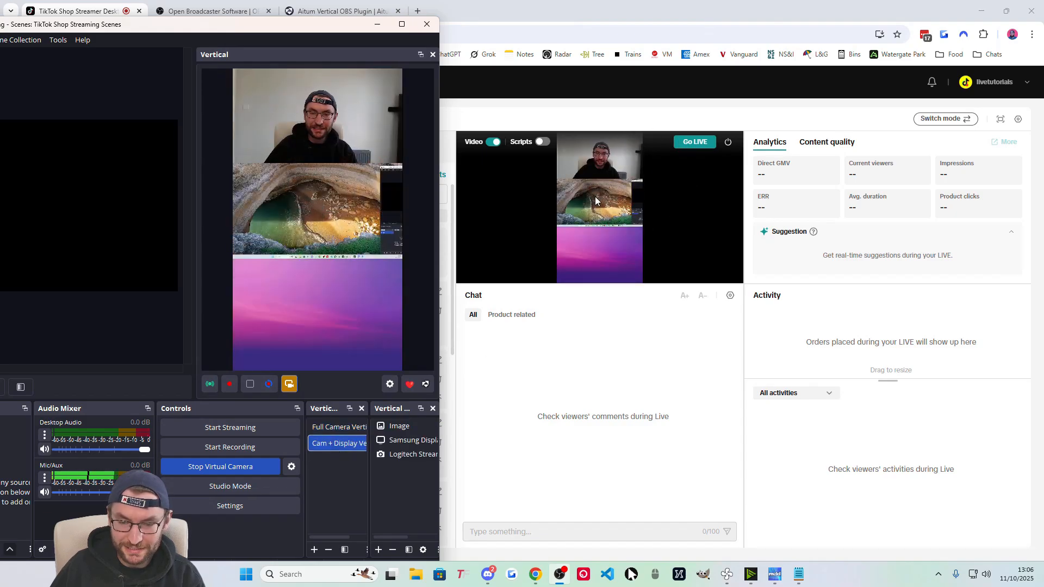
{"action": "left_click", "coordinate": [338, 428]}
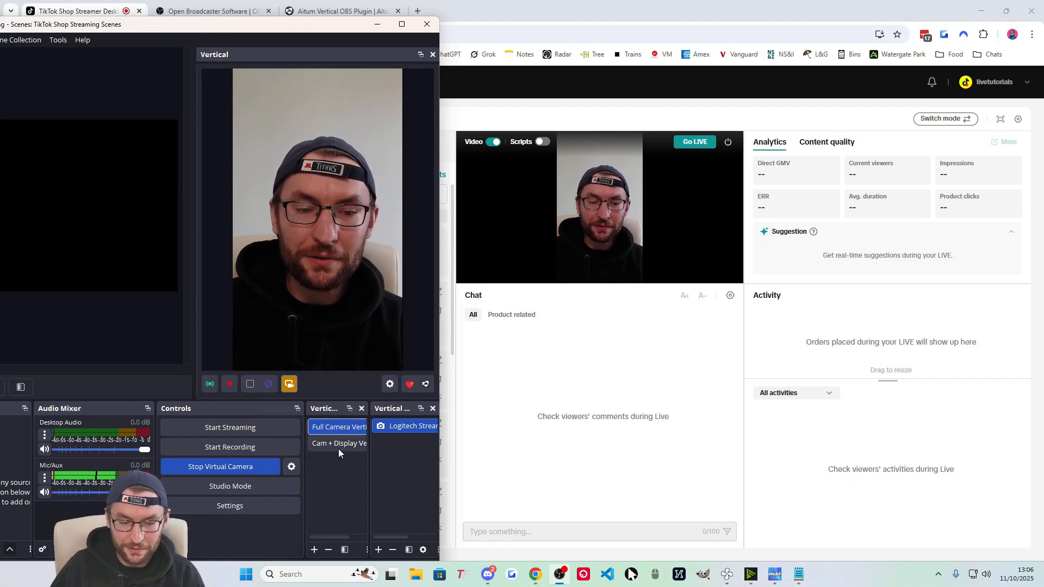
{"action": "left_click", "coordinate": [338, 445]}
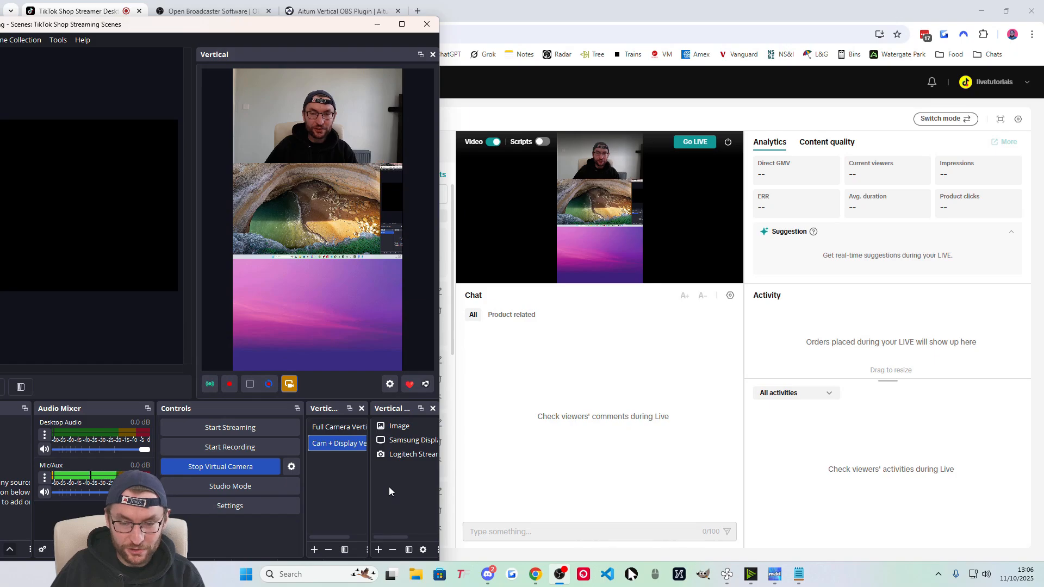
Toggle the Logitech StreamCam visibility off and on so the webcam appears, then return to the LIVE console.
{"action": "left_click_drag", "start_coordinate": [439, 461], "coordinate": [487, 465]}
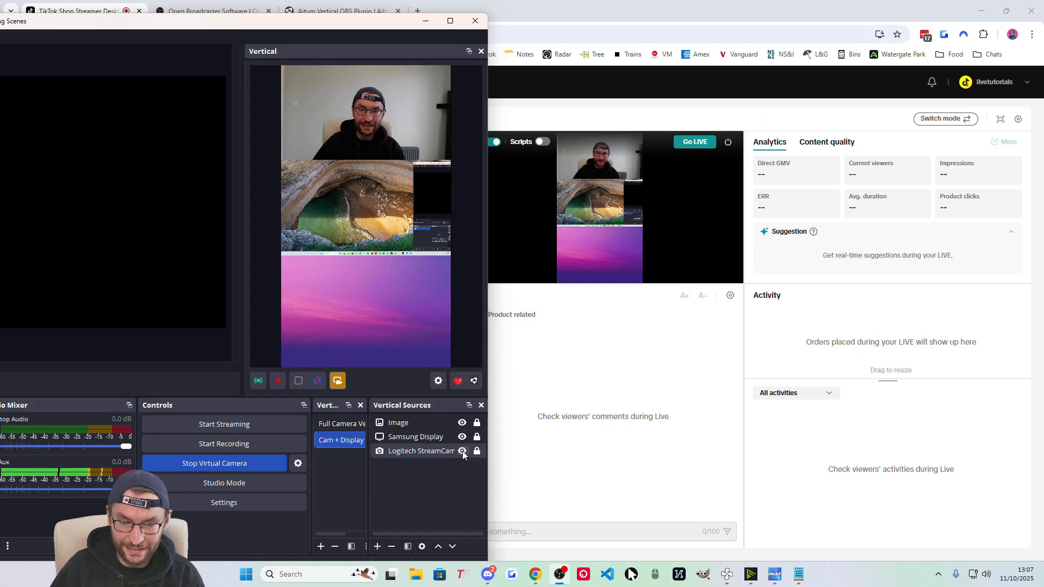
{"action": "left_click", "coordinate": [462, 452]}
{"action": "left_click", "coordinate": [462, 451]}
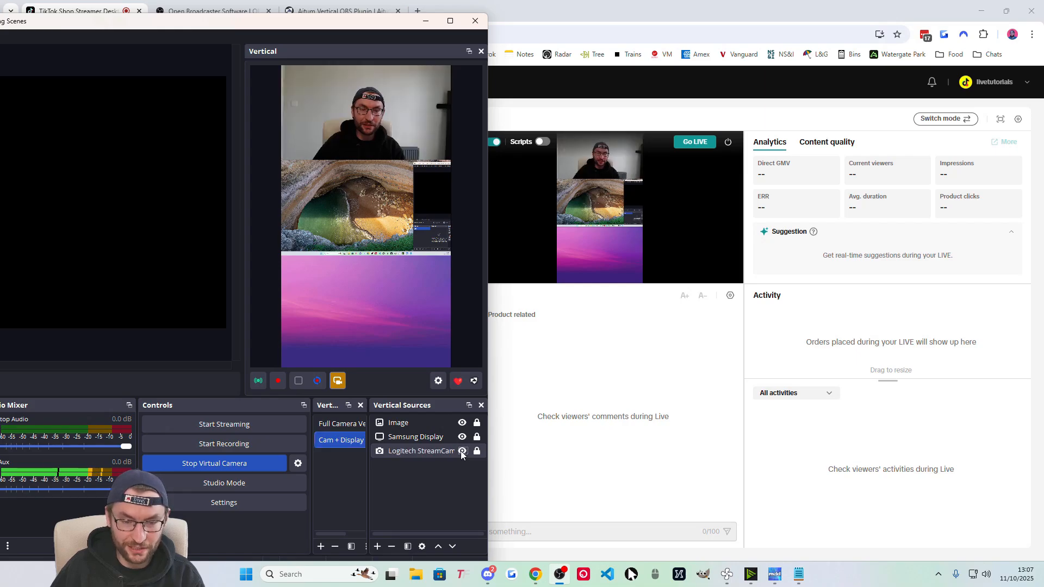
{"action": "left_click", "coordinate": [642, 429]}
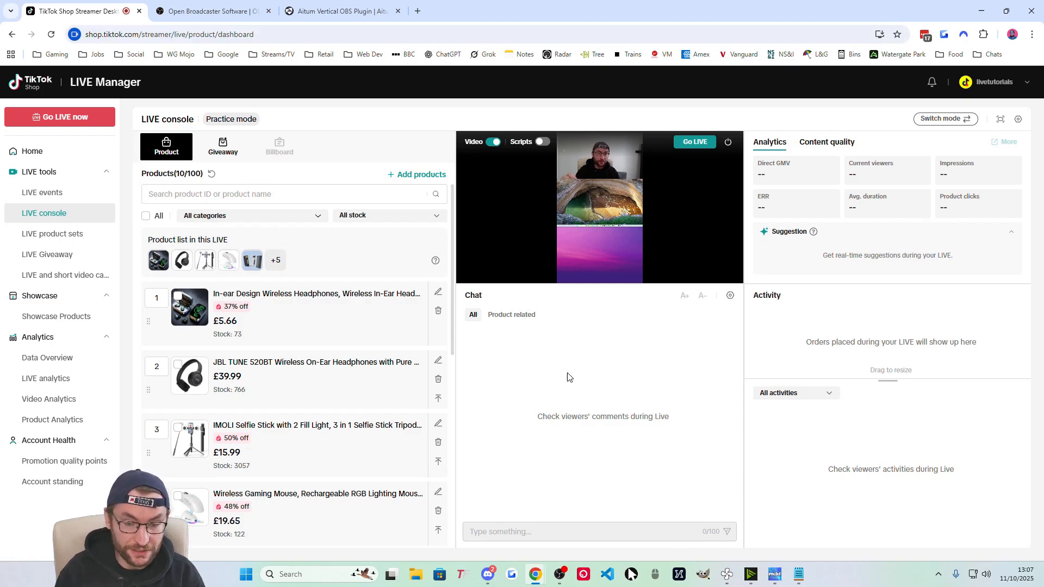
Check that OBS's Vertical virtual camera is running, then return to TikFinity in Chrome.
{"action": "key", "text": "alt+Tab"}
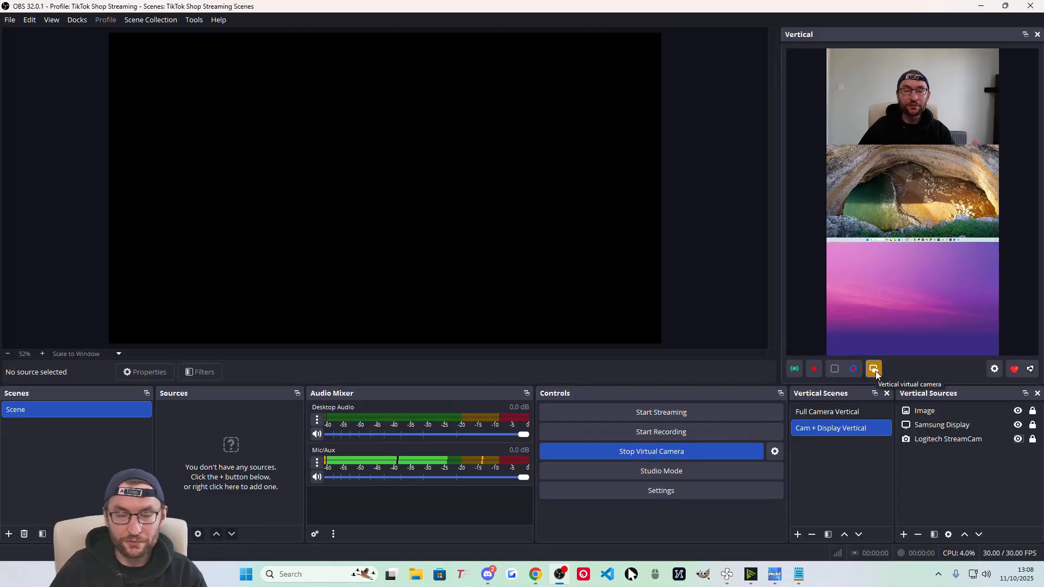
{"action": "key", "text": "alt+Tab"}
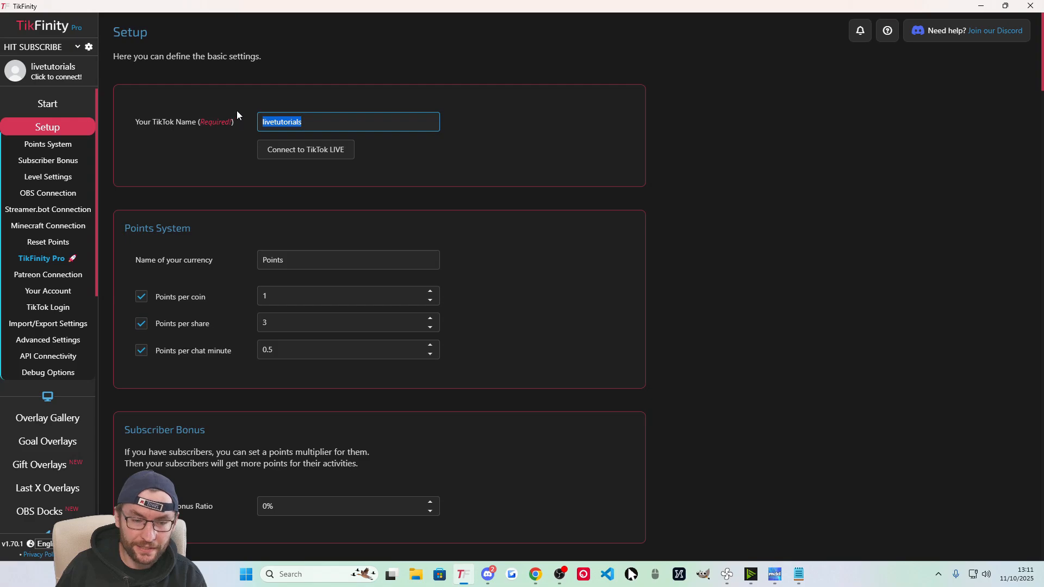
Scroll down the TikFinity sidebar and go to the Actions & Events page.
{"action": "left_click", "coordinate": [48, 307]}
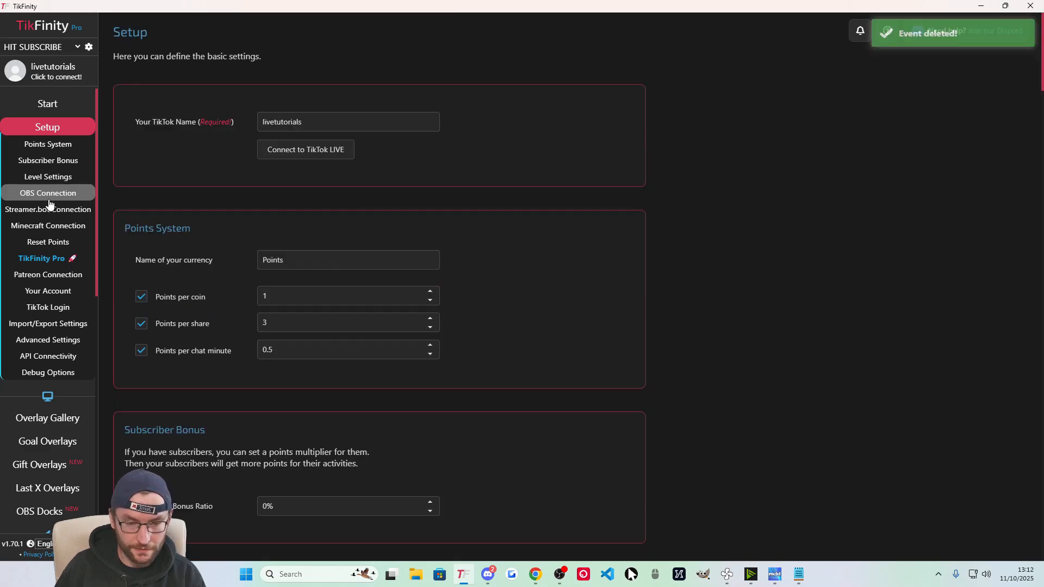
{"action": "scroll", "coordinate": [51, 212], "scroll_direction": "down", "scroll_amount": 7}
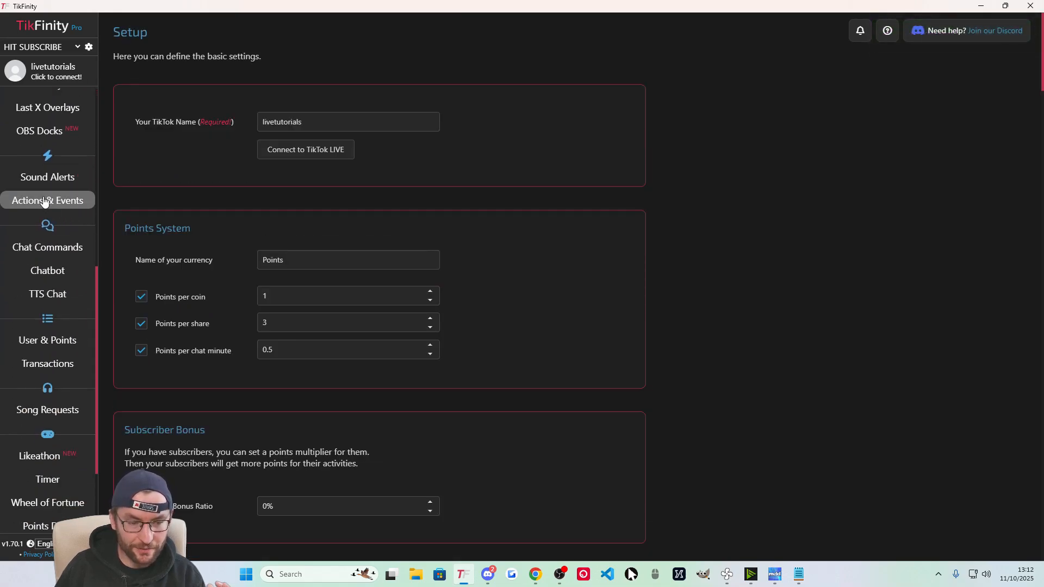
{"action": "left_click", "coordinate": [74, 205]}
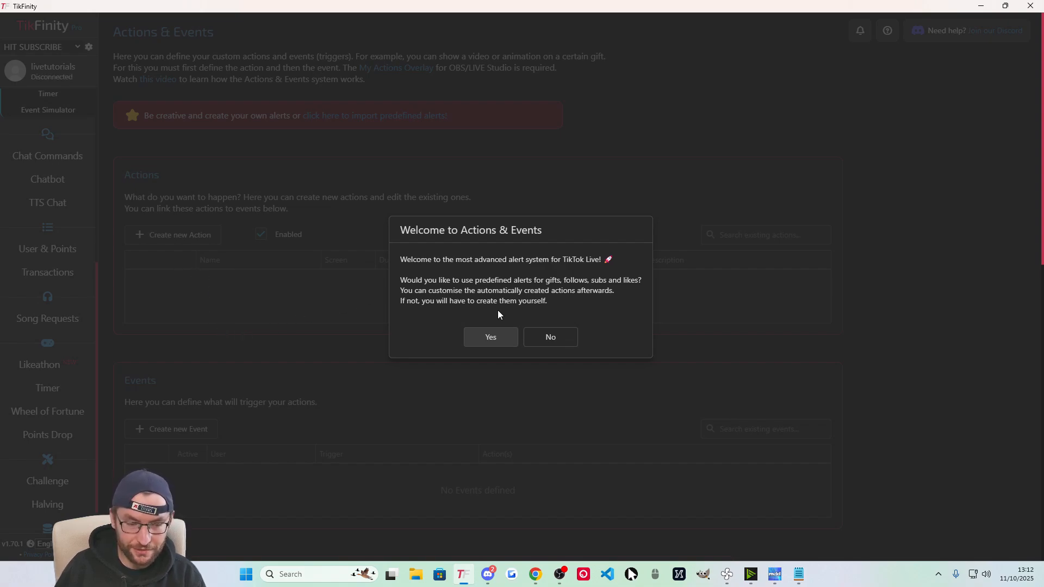
Accept creating the predefined gift, follow, sub and like alerts, copying the overlay link.
{"action": "left_click", "coordinate": [505, 346]}
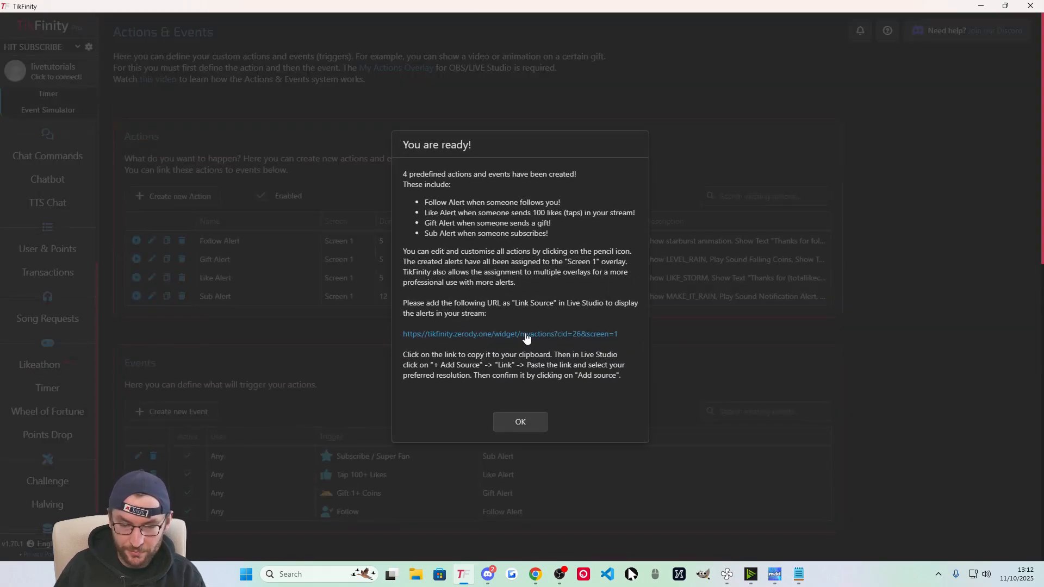
{"action": "left_click", "coordinate": [511, 334]}
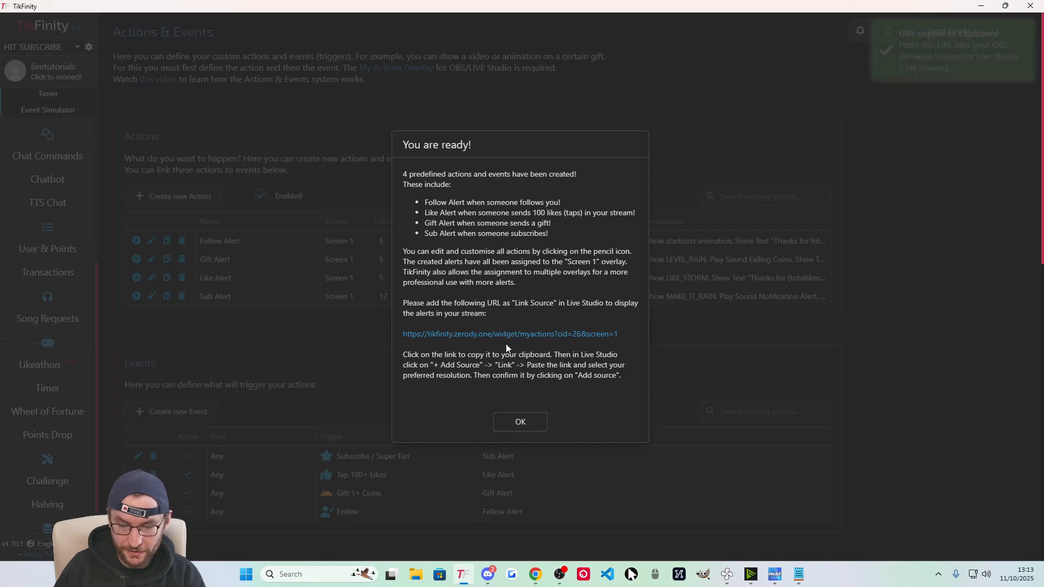
{"action": "left_click", "coordinate": [518, 423]}
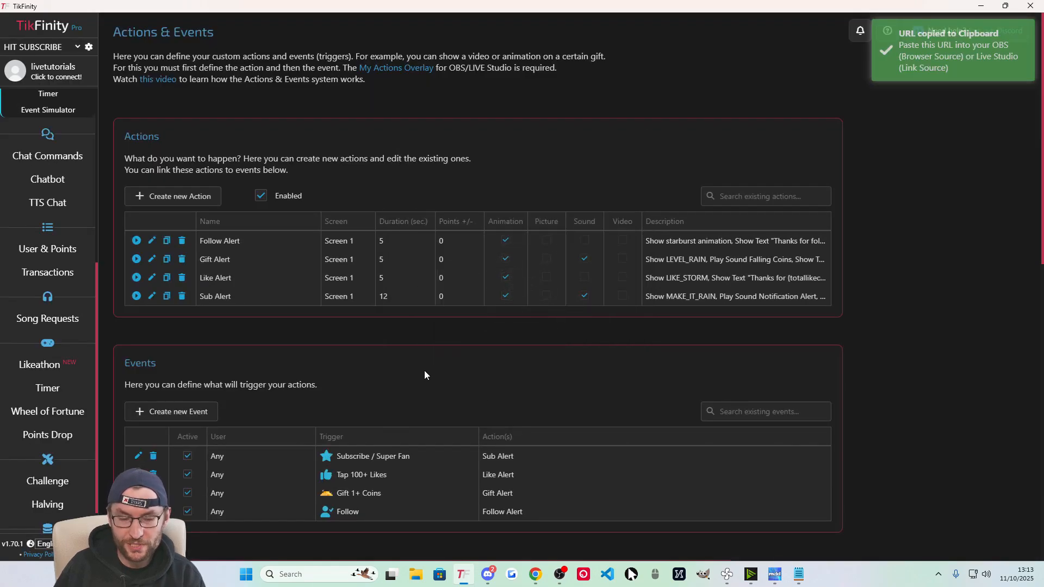
Copy the Screen 1 overlay URL from Overlay Screen Settings and switch to OBS.
{"action": "scroll", "coordinate": [419, 338], "scroll_direction": "down", "scroll_amount": 8}
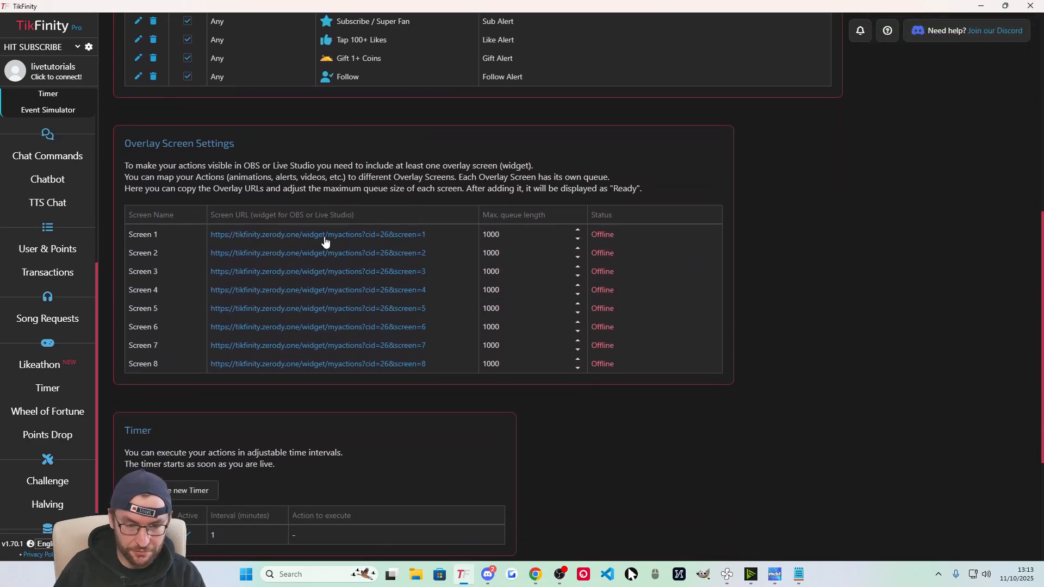
{"action": "left_click", "coordinate": [325, 238]}
{"action": "key", "text": "alt+Tab"}
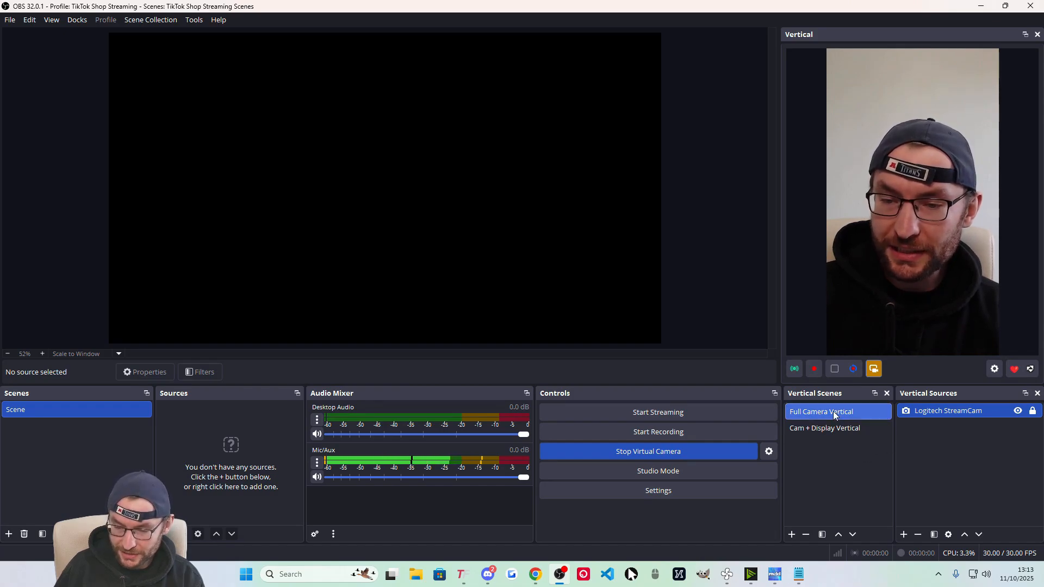
Add a new Browser source with the TikFinity URL, 600×300, shutting down when not visible.
{"action": "left_click", "coordinate": [904, 534]}
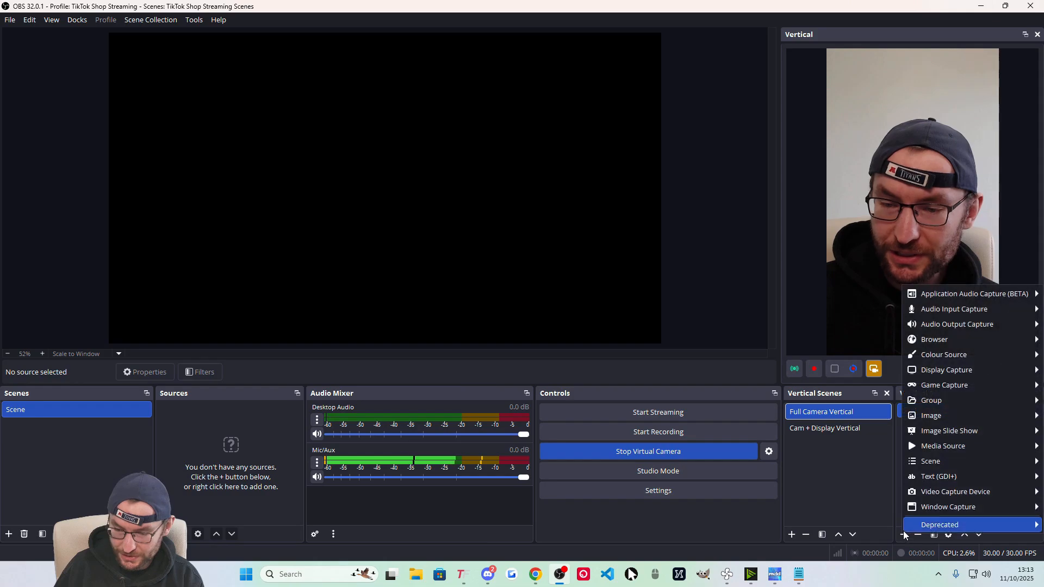
{"action": "mouse_move", "coordinate": [945, 341]}
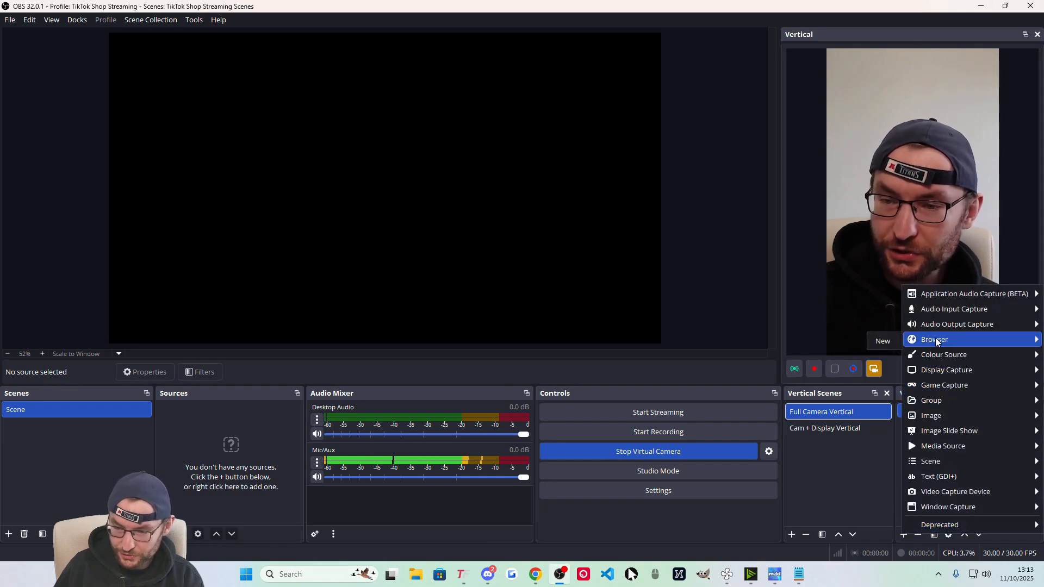
{"action": "left_click", "coordinate": [883, 341]}
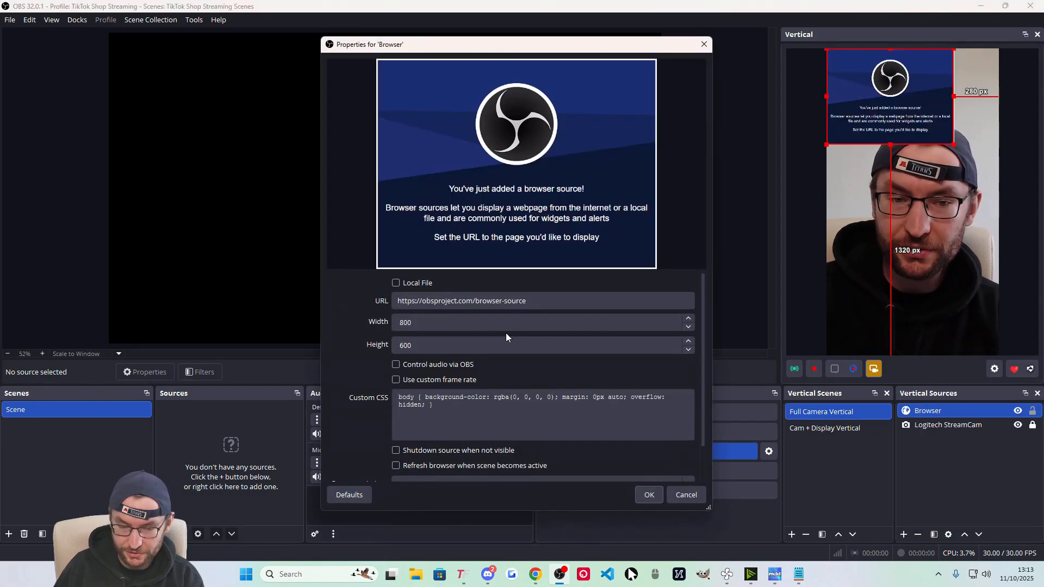
{"action": "triple_click", "coordinate": [478, 299]}
{"action": "key", "text": "ctrl+v"}
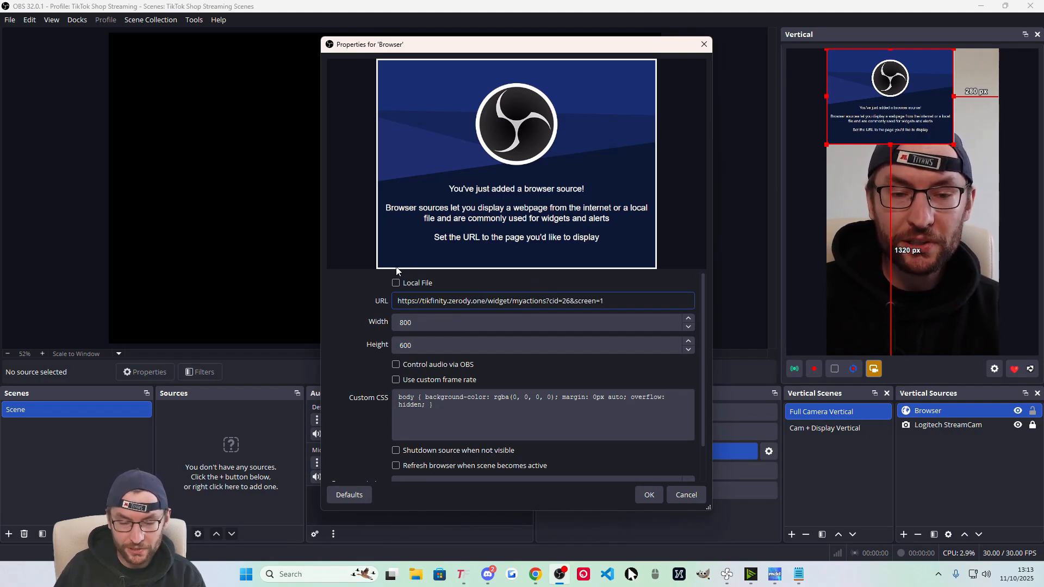
{"action": "double_click", "coordinate": [414, 322]}
{"action": "type", "text": "600"}
{"action": "key", "text": "Tab"}
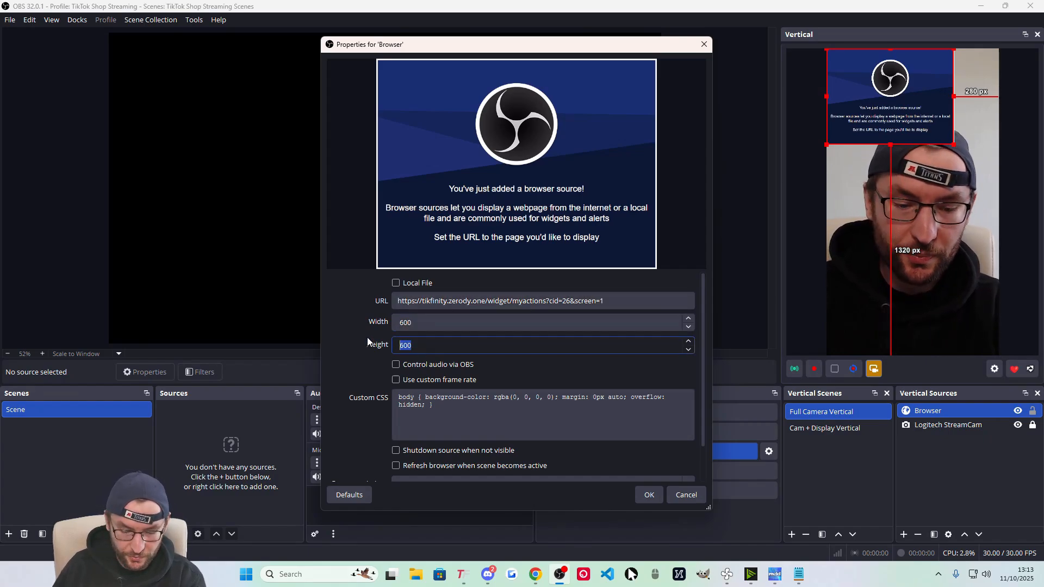
{"action": "type", "text": "300"}
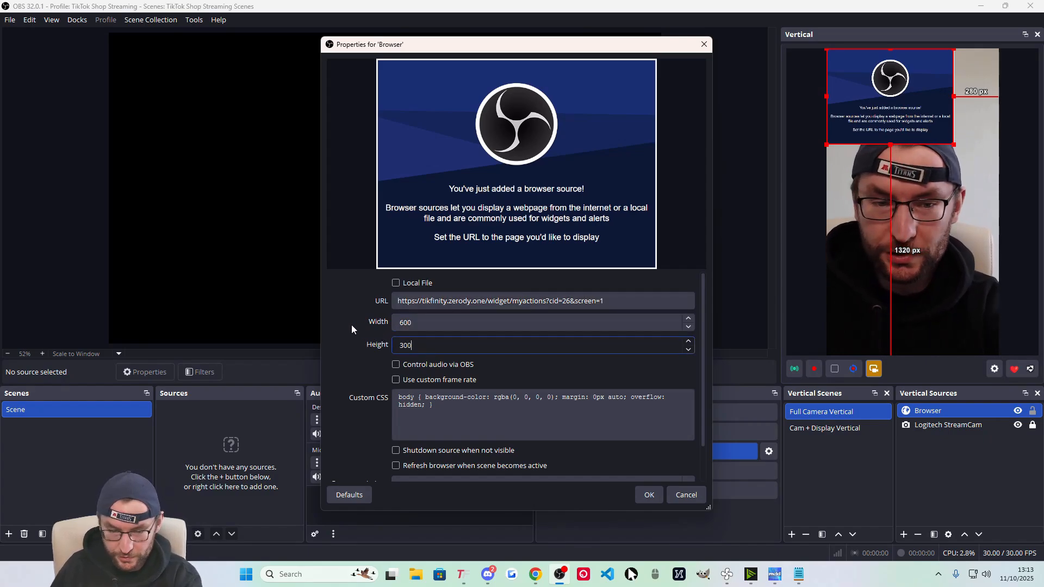
{"action": "left_click", "coordinate": [396, 451]}
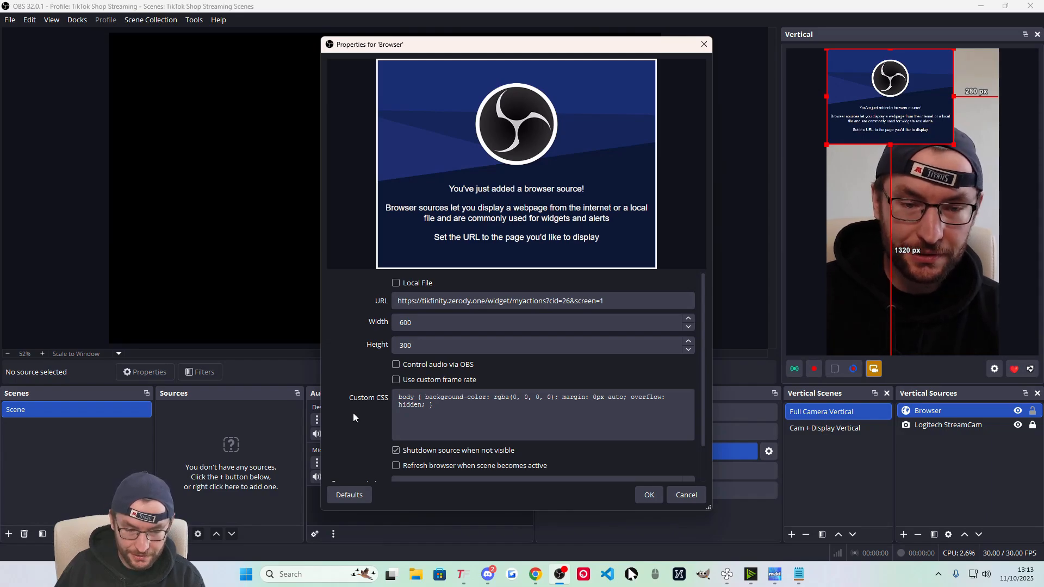
{"action": "scroll", "coordinate": [354, 412], "scroll_direction": "down", "scroll_amount": 2}
{"action": "left_click", "coordinate": [649, 495]}
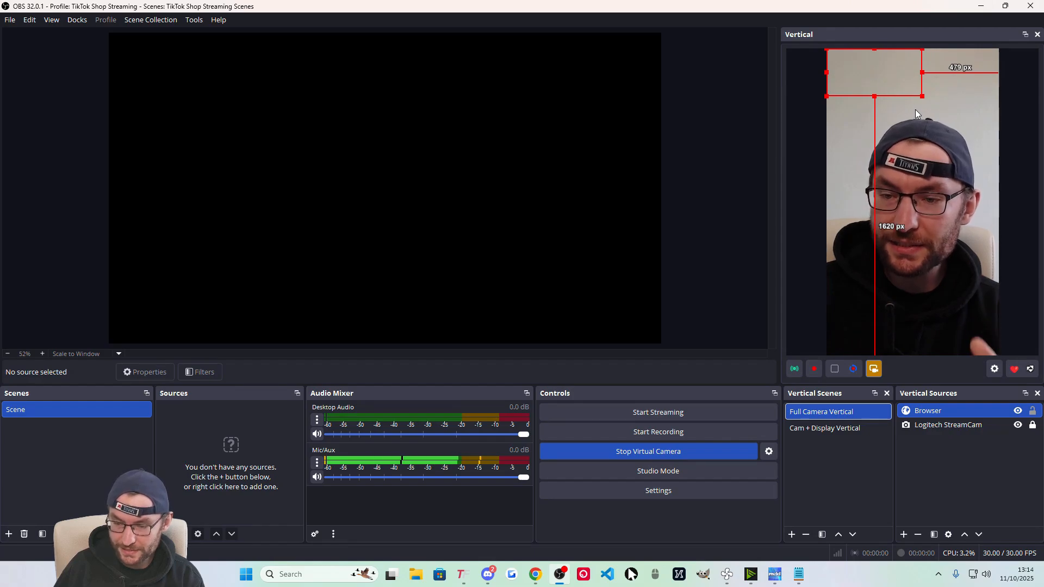
Drag the alert browser source to the upper centre of the vertical preview and open its options.
{"action": "left_click_drag", "start_coordinate": [864, 82], "coordinate": [897, 114]}
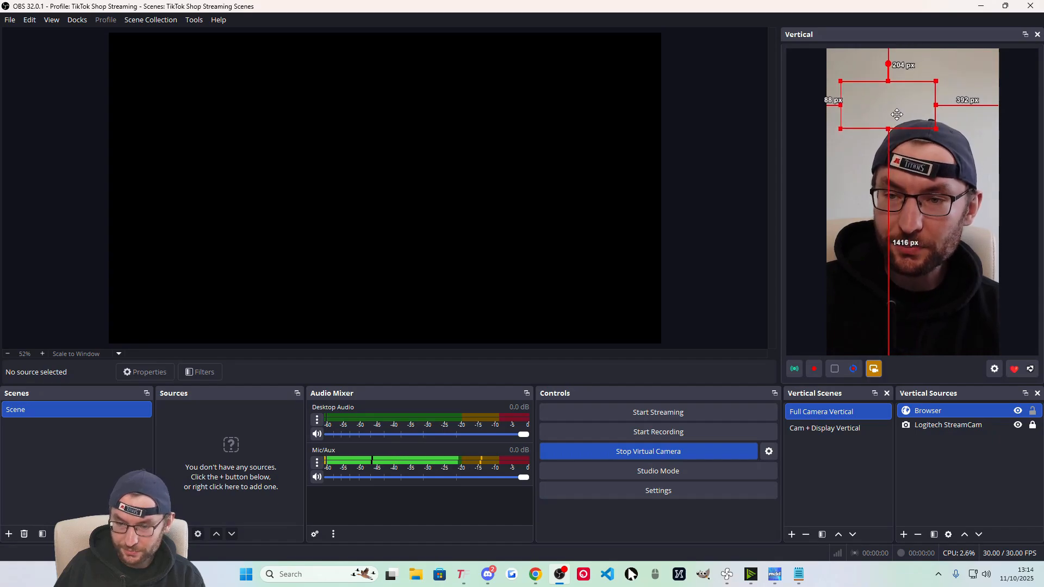
{"action": "right_click", "coordinate": [918, 413]}
Rename the browser source to 'TikFinity Alert Screen' and switch to Cam + Display Vertical.
{"action": "left_click", "coordinate": [949, 208]}
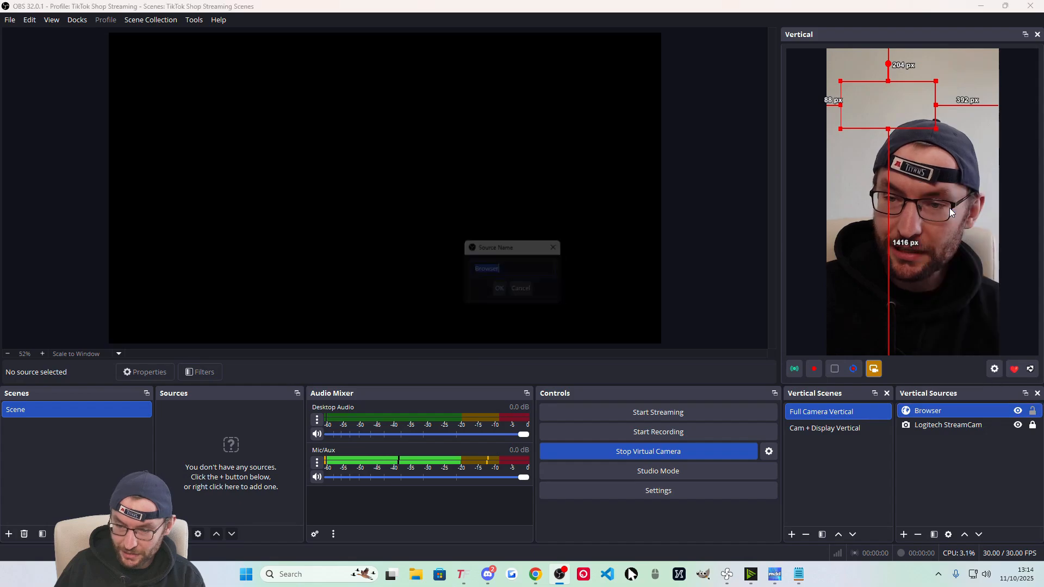
{"action": "key", "text": "BackSpace"}
{"action": "type", "text": "TikFinity Alert Screen"}
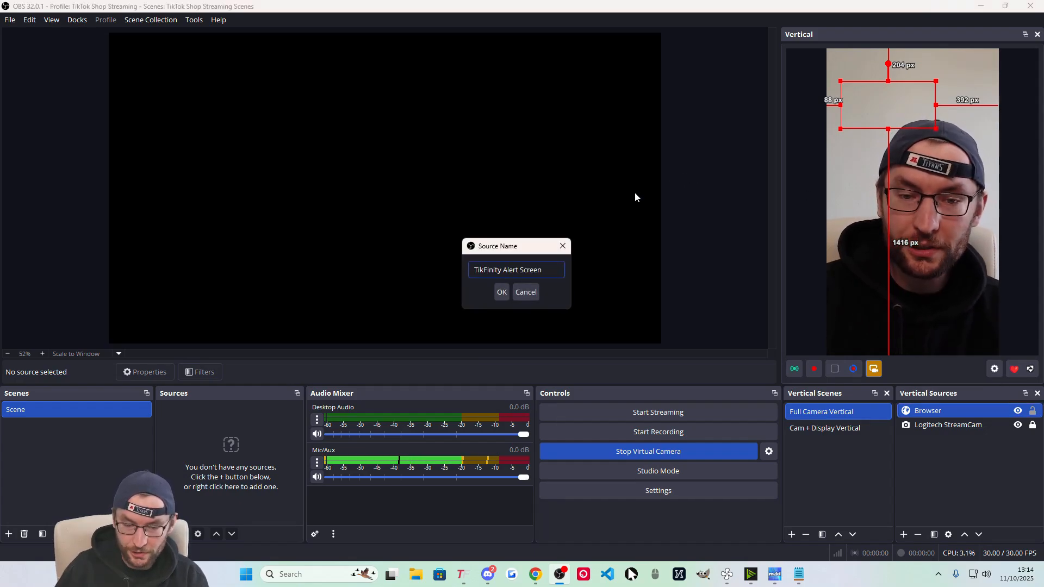
{"action": "left_click", "coordinate": [501, 293]}
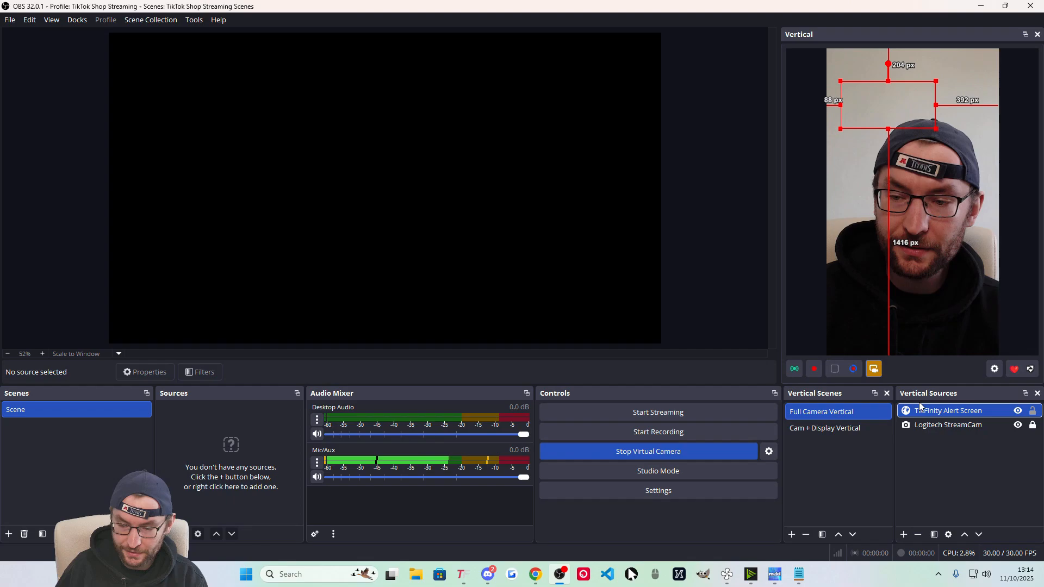
{"action": "left_click", "coordinate": [828, 430]}
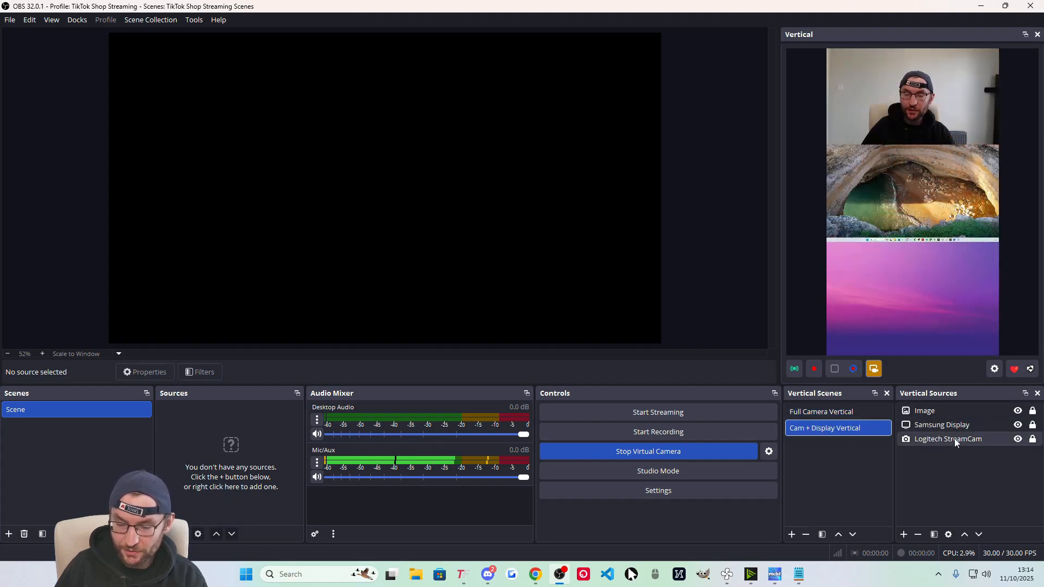
Add the existing TikFinity Alert Screen source to this scene and move it toward mid-frame.
{"action": "left_click", "coordinate": [905, 534]}
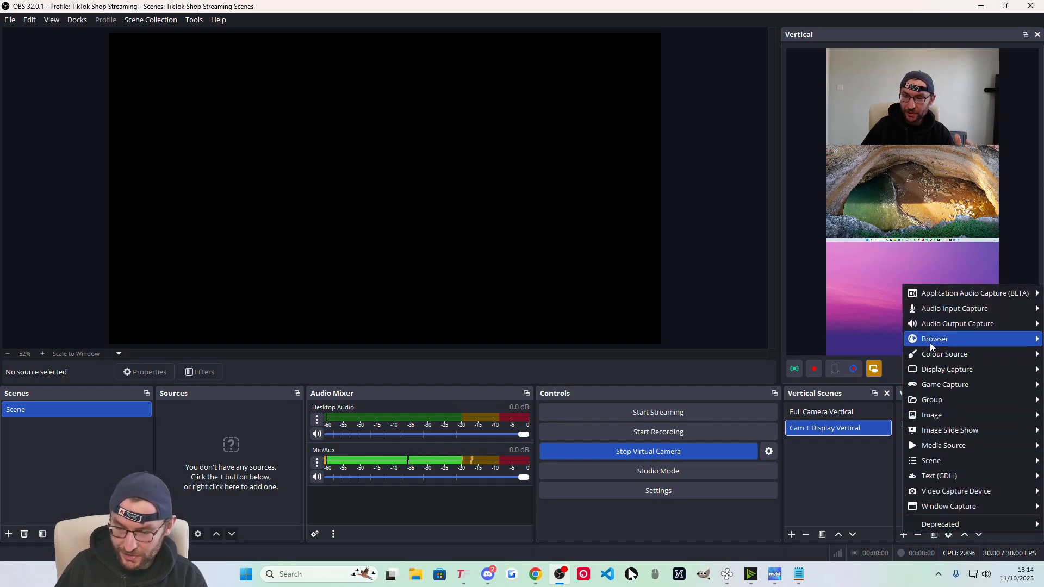
{"action": "mouse_move", "coordinate": [932, 347]}
{"action": "left_click", "coordinate": [881, 363]}
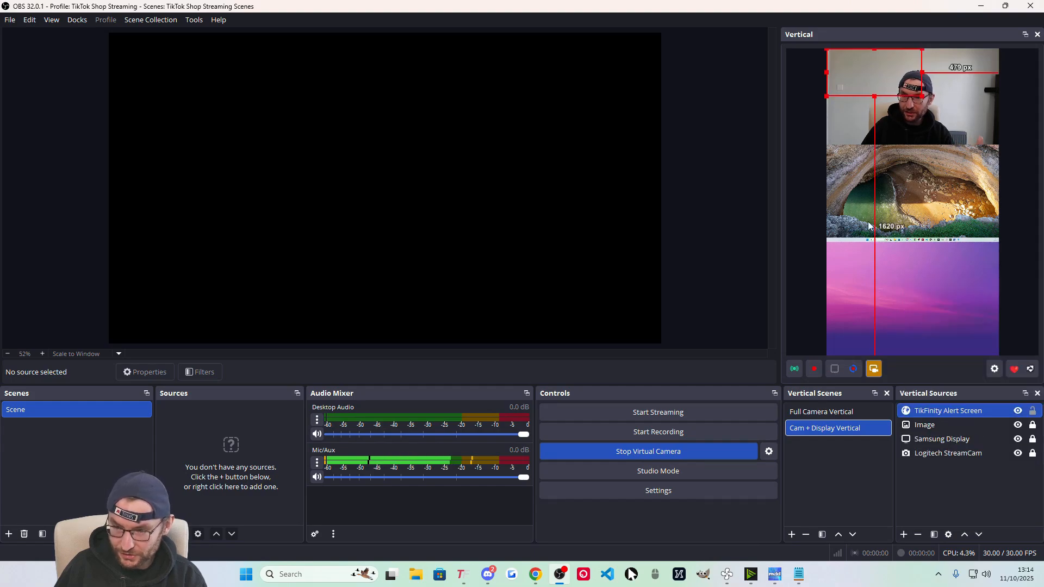
{"action": "left_click_drag", "start_coordinate": [868, 77], "coordinate": [905, 191]}
Centre the alert box horizontally, lock it, and return to TikFinity's Actions & Events page.
{"action": "right_click", "coordinate": [904, 190]}
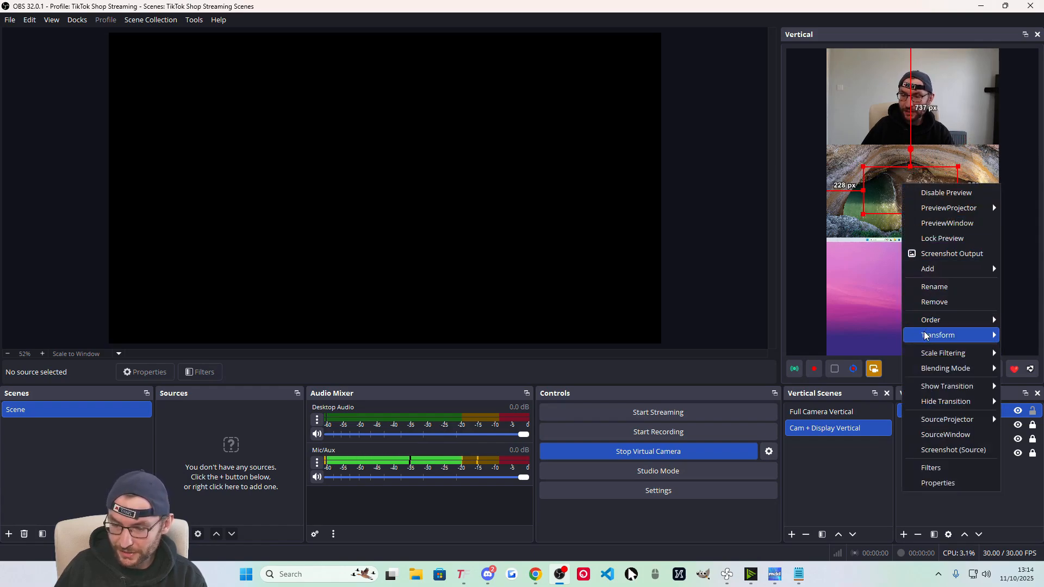
{"action": "mouse_move", "coordinate": [936, 335]}
{"action": "left_click", "coordinate": [833, 511]}
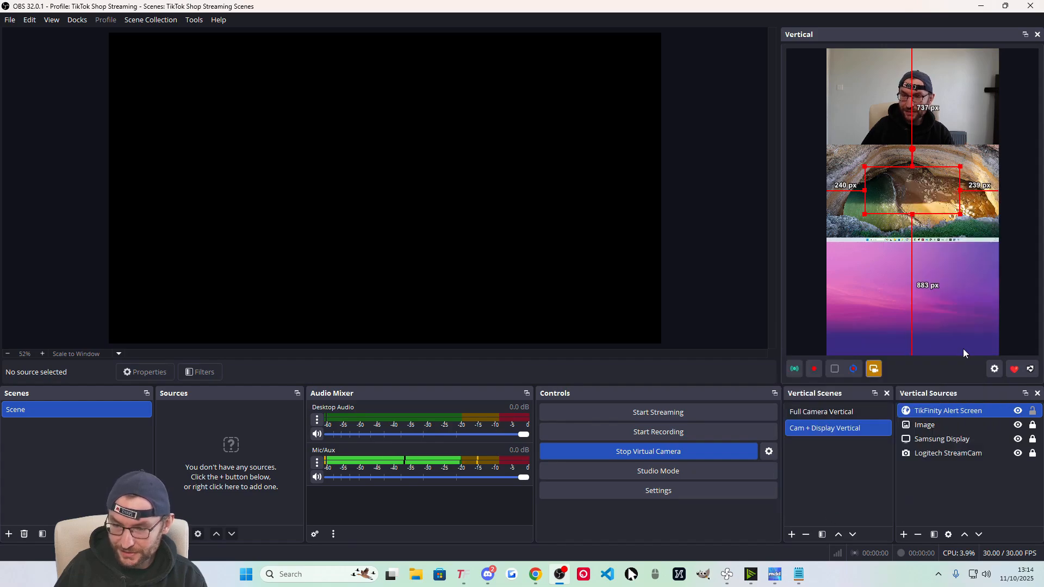
{"action": "left_click", "coordinate": [1032, 411]}
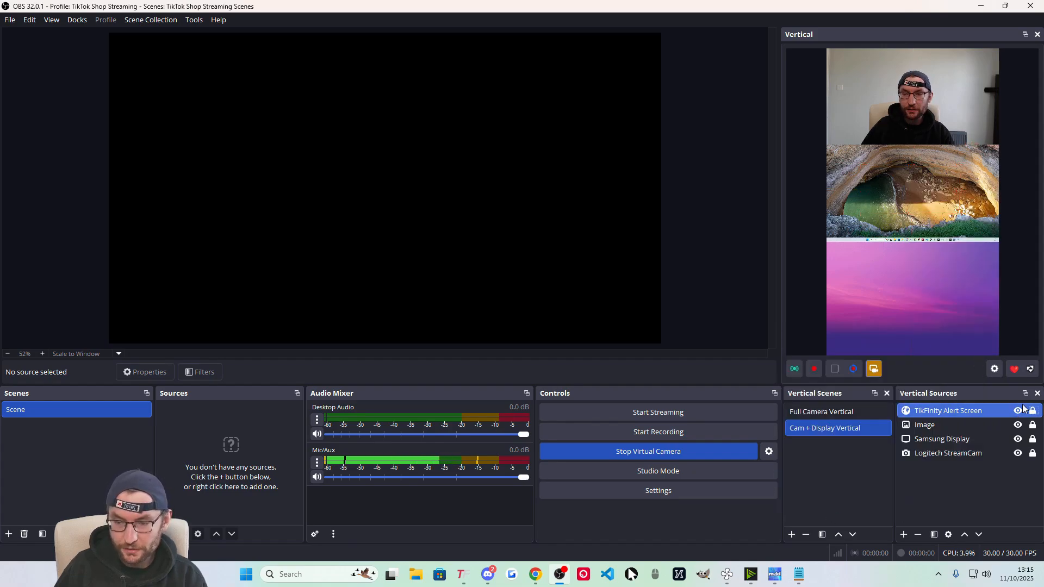
{"action": "left_click", "coordinate": [463, 574]}
{"action": "scroll", "coordinate": [481, 328], "scroll_direction": "up", "scroll_amount": 8}
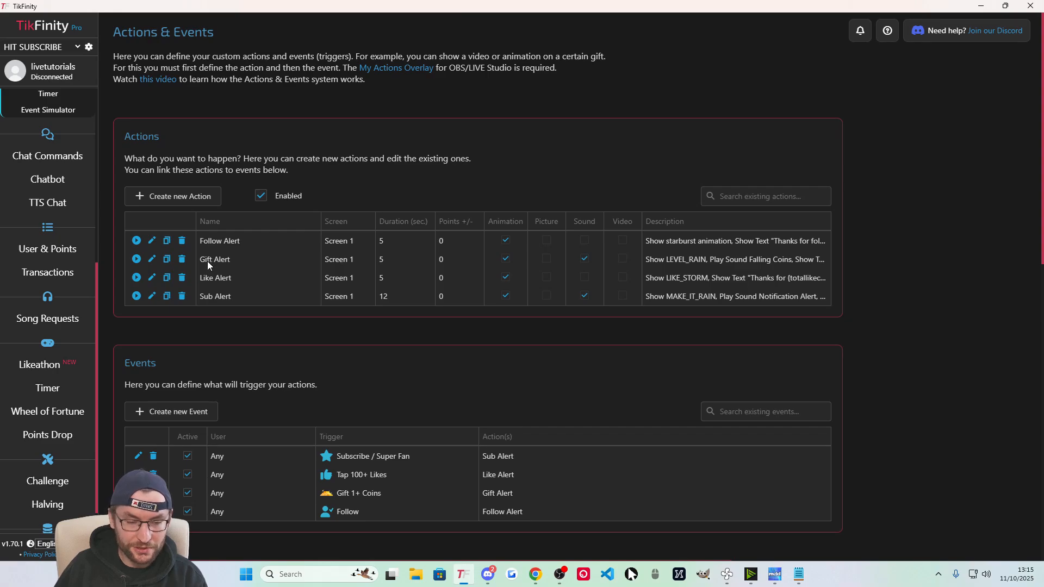
Resize TikFinity, simulate a follow to test the alert, then toggle the alert source's lock in OBS.
{"action": "left_click_drag", "start_coordinate": [222, 6], "coordinate": [258, 42]}
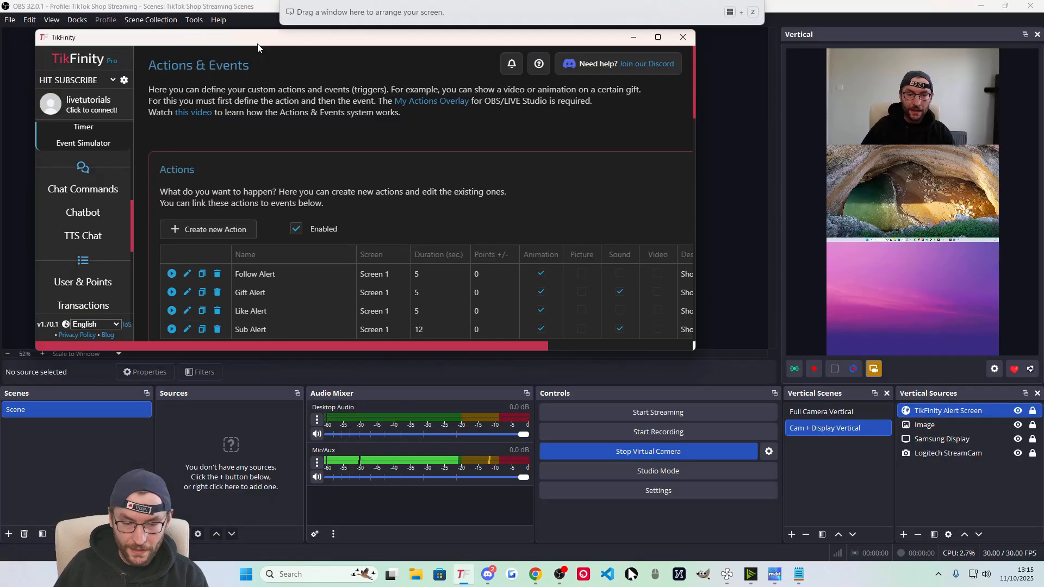
{"action": "left_click_drag", "start_coordinate": [559, 360], "coordinate": [413, 540]}
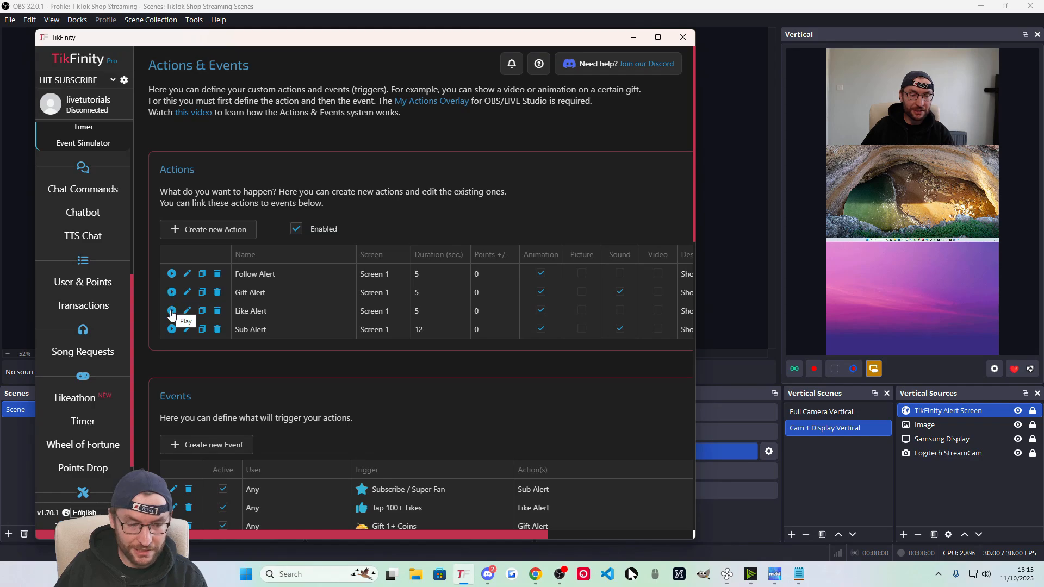
{"action": "scroll", "coordinate": [233, 381], "scroll_direction": "down", "scroll_amount": 15}
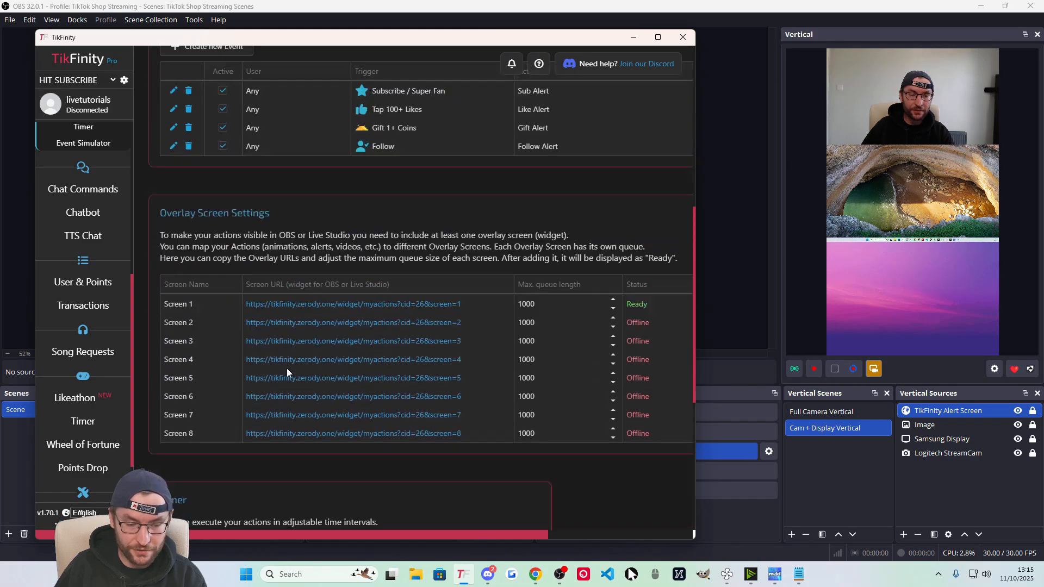
{"action": "left_click", "coordinate": [205, 408]}
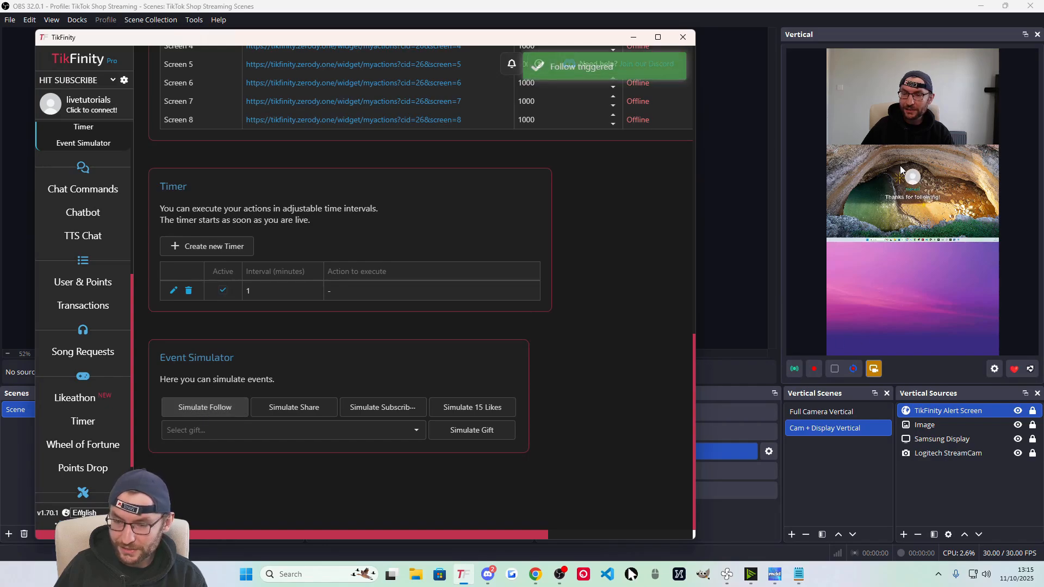
{"action": "left_click", "coordinate": [1033, 414]}
{"action": "left_click", "coordinate": [918, 195]}
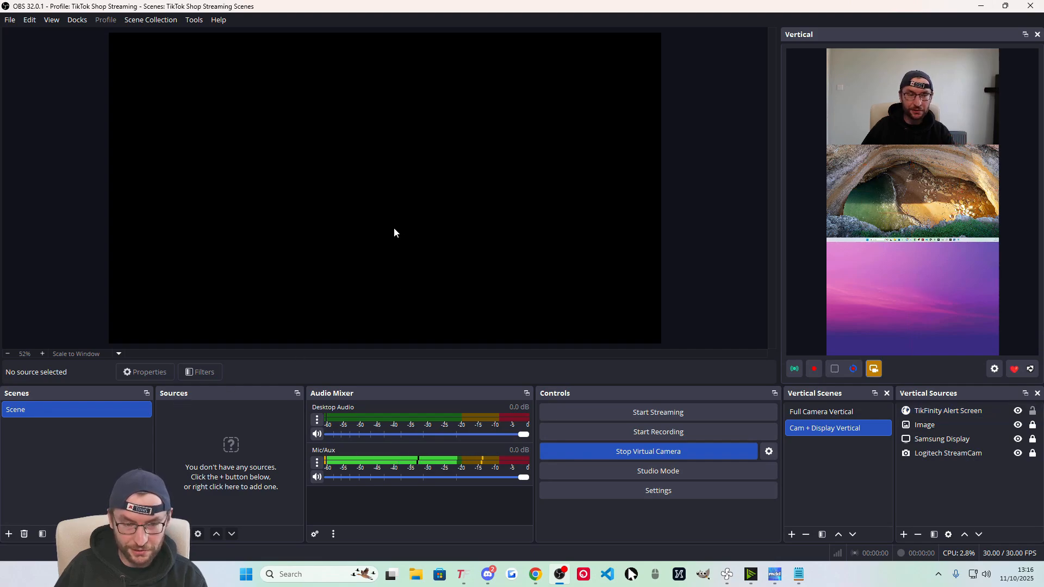
Add the existing TikFinity Alert Screen browser source to the main scene and enlarge it.
{"action": "left_click", "coordinate": [165, 533]}
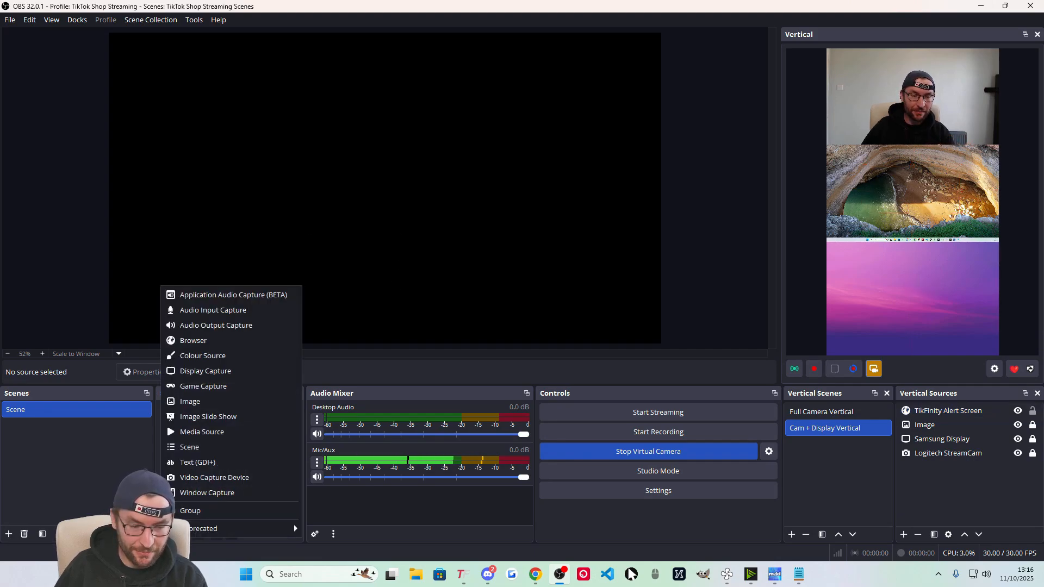
{"action": "key", "text": "Escape"}
{"action": "left_click", "coordinate": [164, 534]}
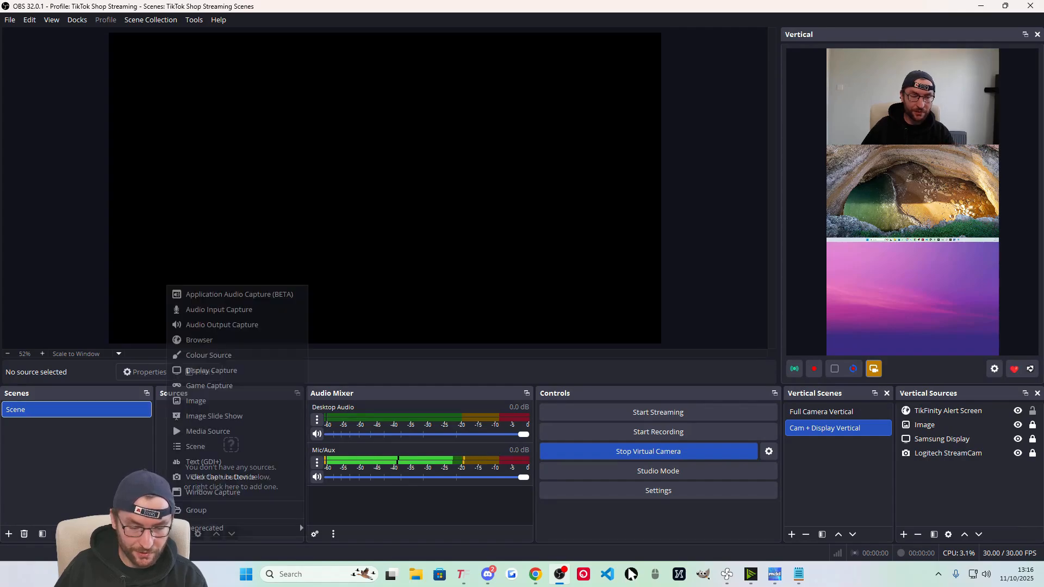
{"action": "left_click", "coordinate": [233, 335]}
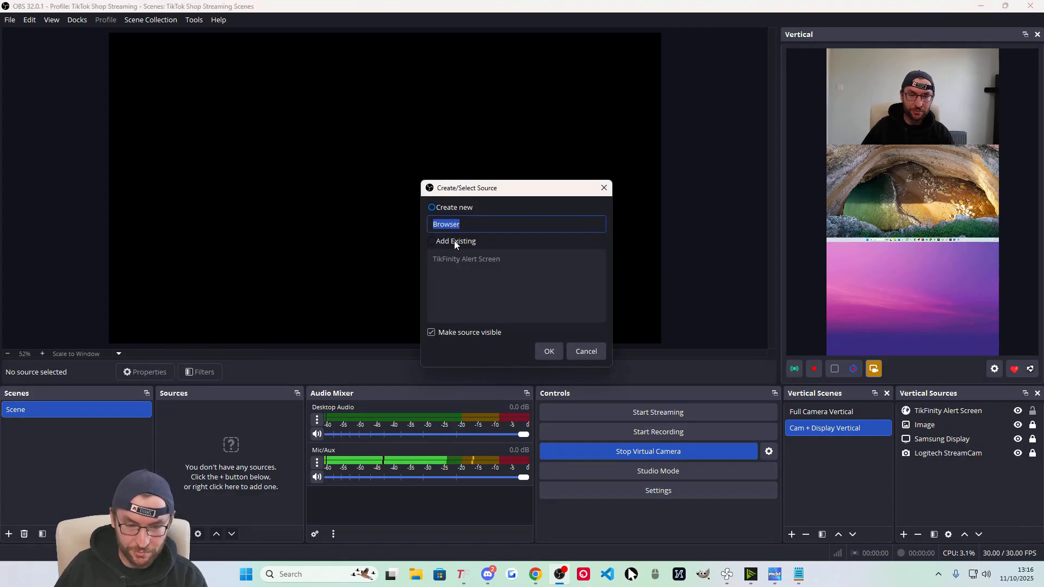
{"action": "left_click", "coordinate": [432, 241]}
{"action": "left_click", "coordinate": [451, 259]}
{"action": "left_click", "coordinate": [549, 351]}
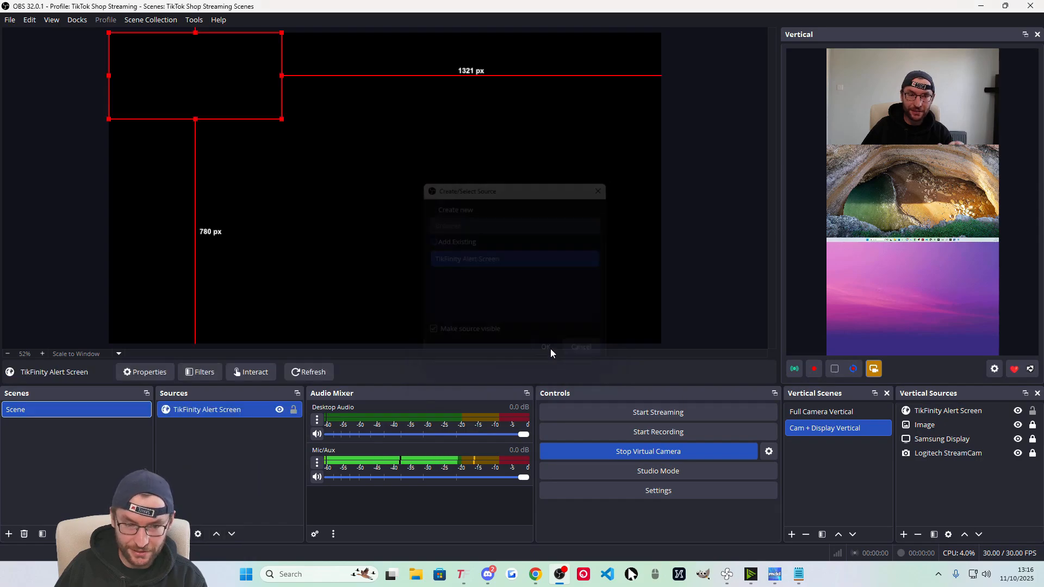
{"action": "left_click_drag", "start_coordinate": [281, 118], "coordinate": [568, 308]}
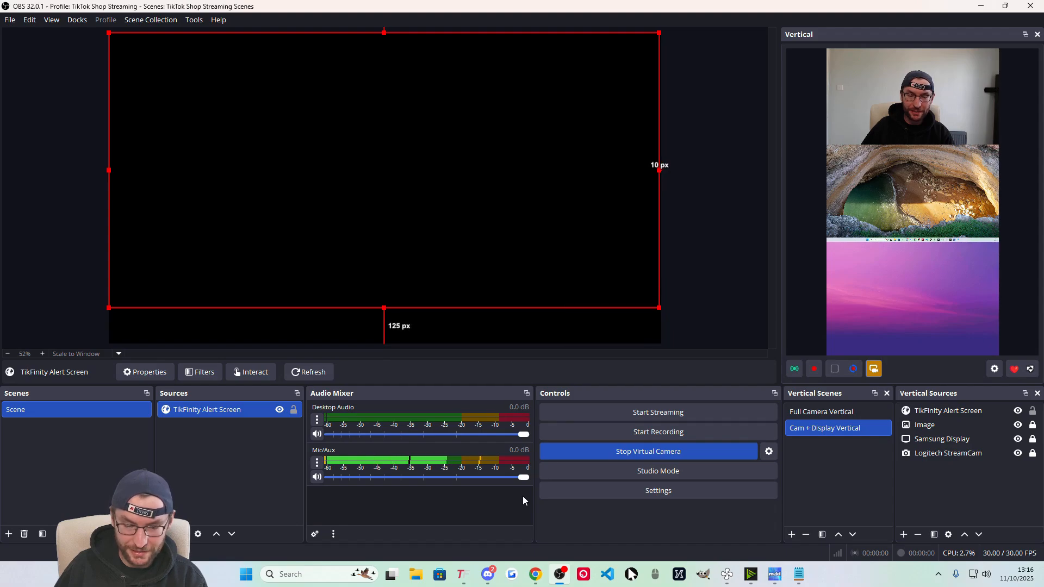
Simulate an event in TikFinity to preview the alert in OBS's main scene.
{"action": "left_click", "coordinate": [462, 574]}
{"action": "left_click_drag", "start_coordinate": [372, 40], "coordinate": [817, 68]}
{"action": "left_click", "coordinate": [650, 433]}
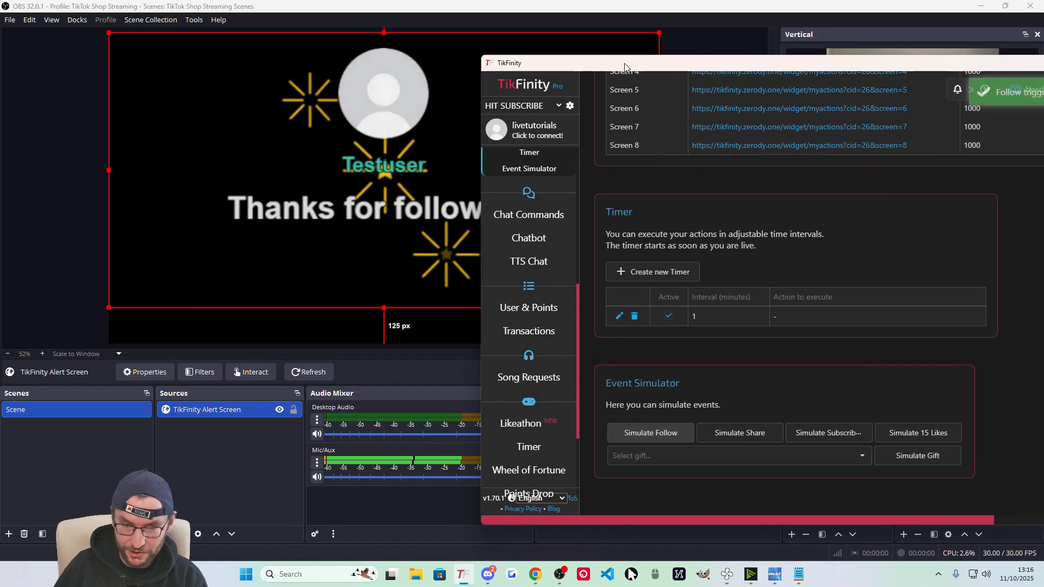
{"action": "left_click_drag", "start_coordinate": [625, 68], "coordinate": [498, 272]}
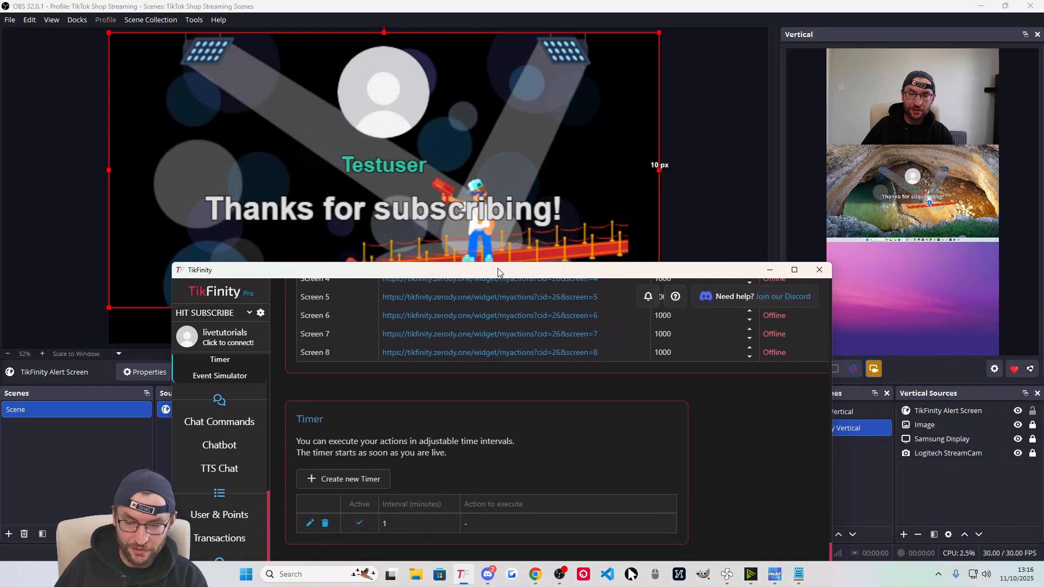
Check the vertical alert source's 600×300 size, then remove the alert from the main scene.
{"action": "left_click", "coordinate": [954, 413]}
{"action": "double_click", "coordinate": [954, 413]}
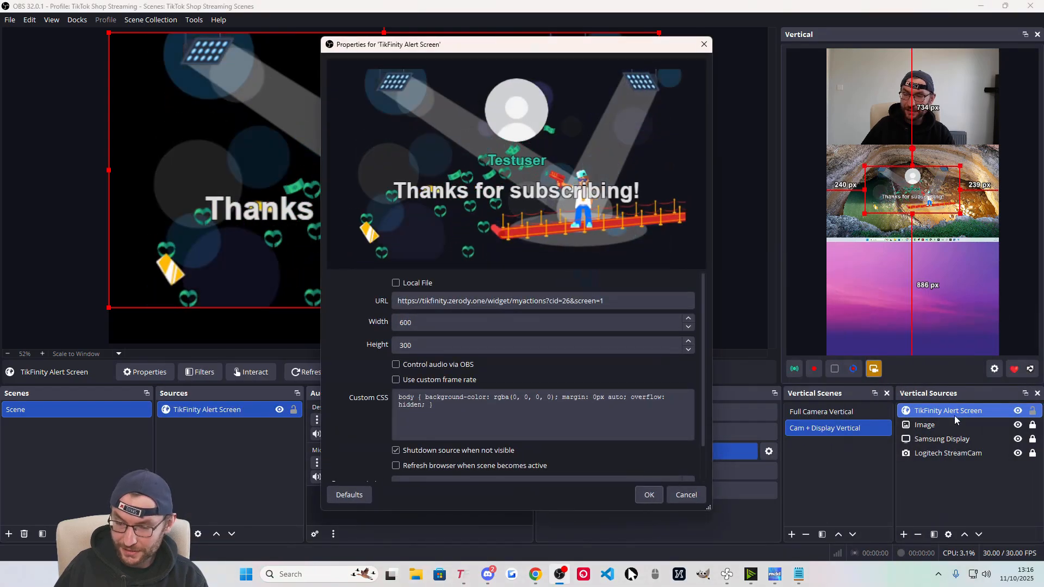
{"action": "left_click_drag", "start_coordinate": [422, 324], "coordinate": [390, 347]}
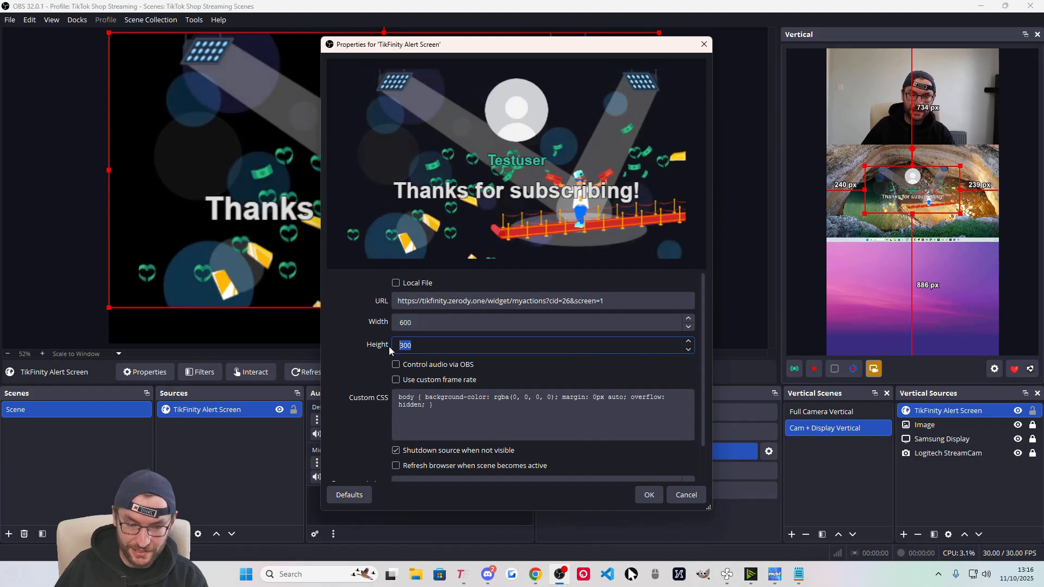
{"action": "right_click", "coordinate": [201, 410]}
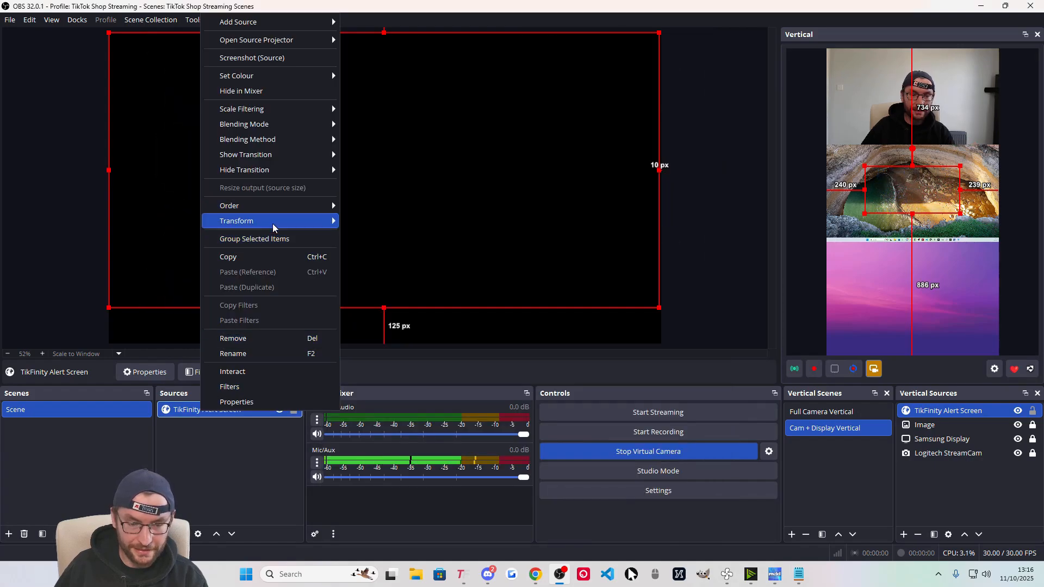
{"action": "left_click", "coordinate": [260, 340]}
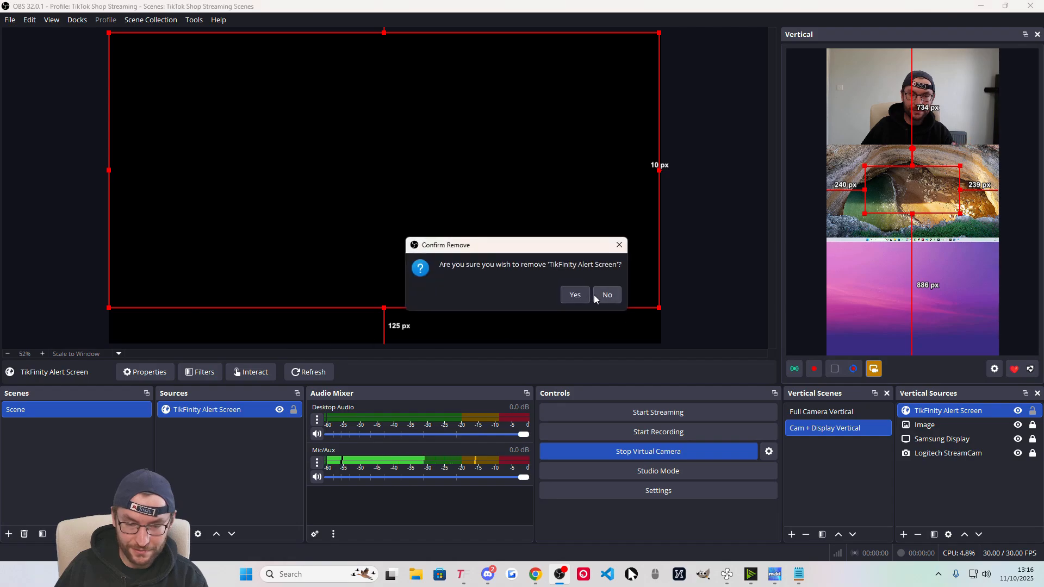
{"action": "left_click", "coordinate": [575, 296]}
{"action": "key", "text": "alt+Tab"}
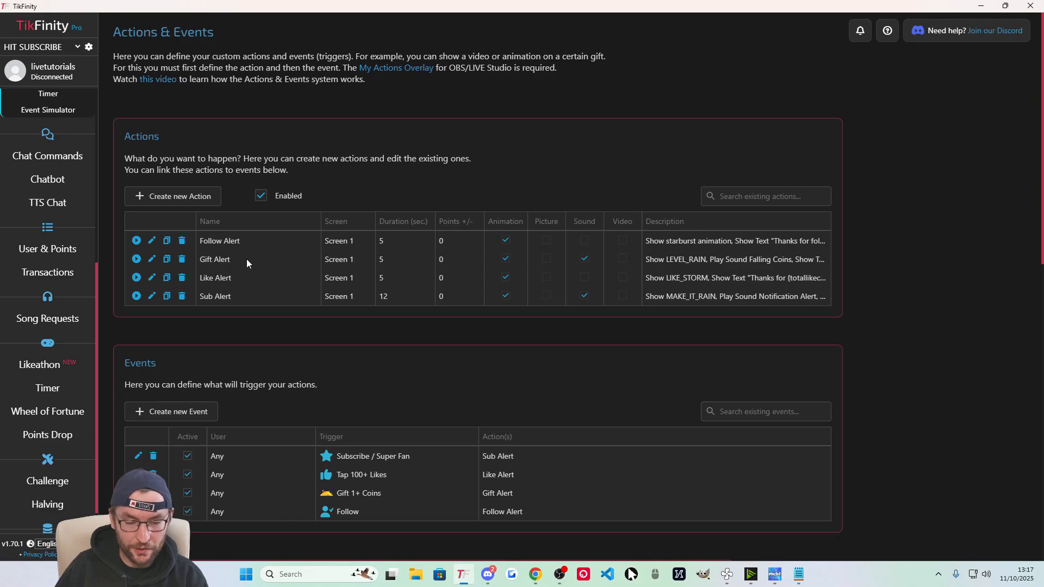
Inspect the Tap 100+ Likes event, then uncheck its Active box to disable it.
{"action": "scroll", "coordinate": [354, 448], "scroll_direction": "down", "scroll_amount": 2}
{"action": "left_click_drag", "start_coordinate": [125, 254], "coordinate": [160, 255]}
{"action": "left_click", "coordinate": [215, 253]}
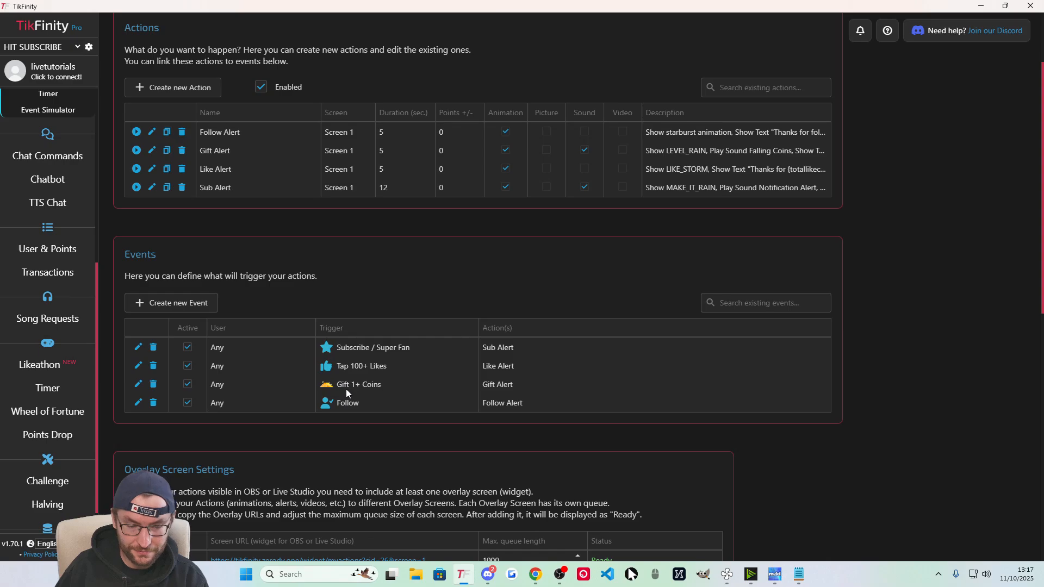
{"action": "left_click", "coordinate": [138, 366]}
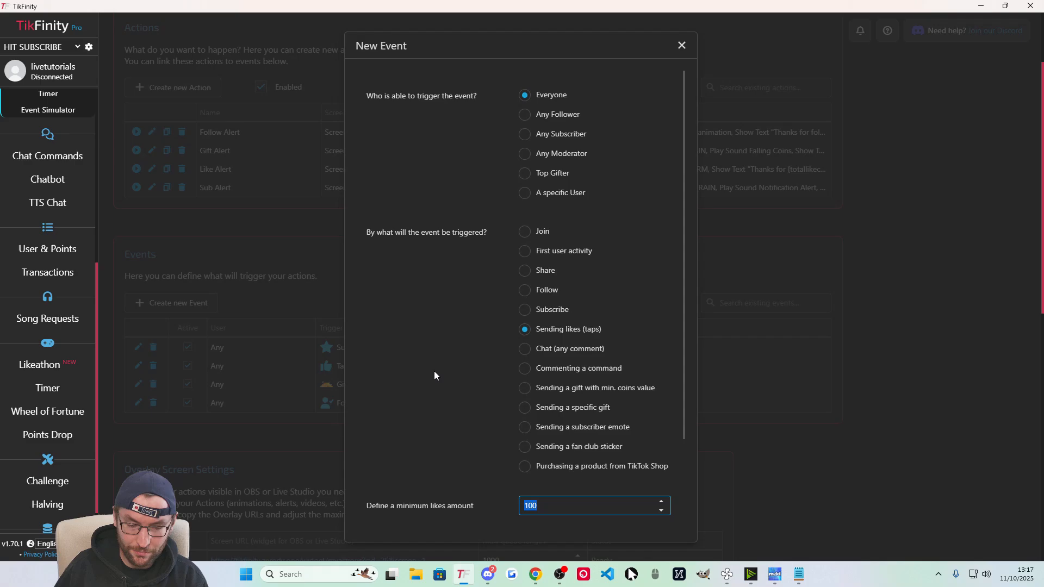
{"action": "left_click", "coordinate": [682, 46]}
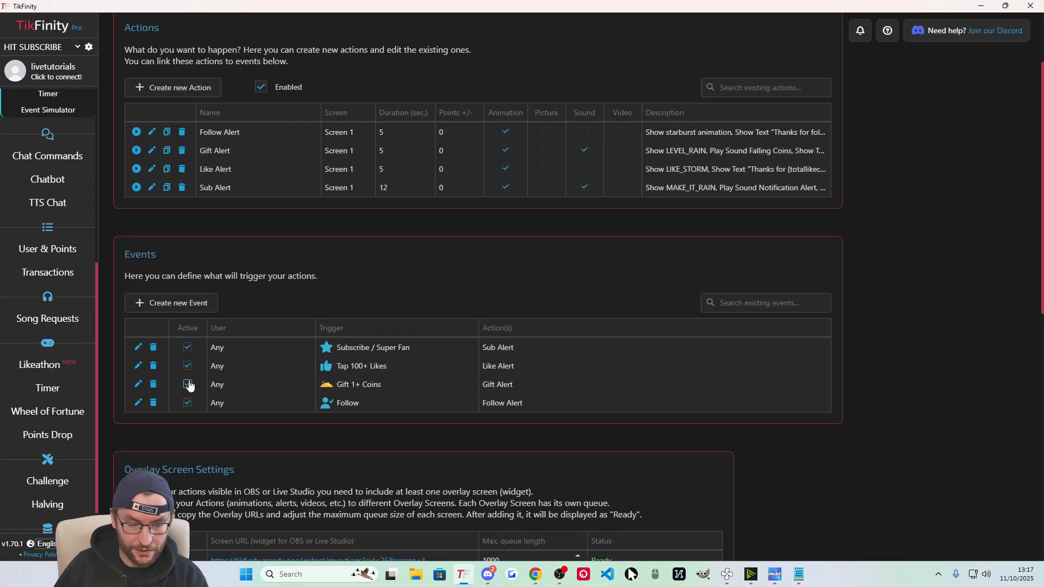
{"action": "left_click", "coordinate": [188, 367]}
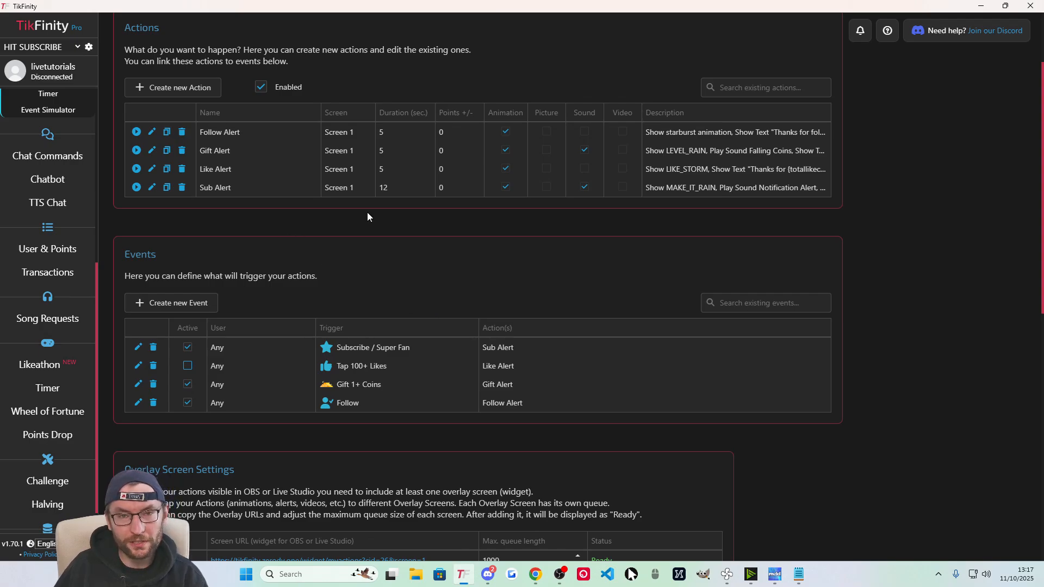
Start a new action named 'Shop Alert'.
{"action": "left_click", "coordinate": [177, 88]}
{"action": "type", "text": "Shop Alert"}
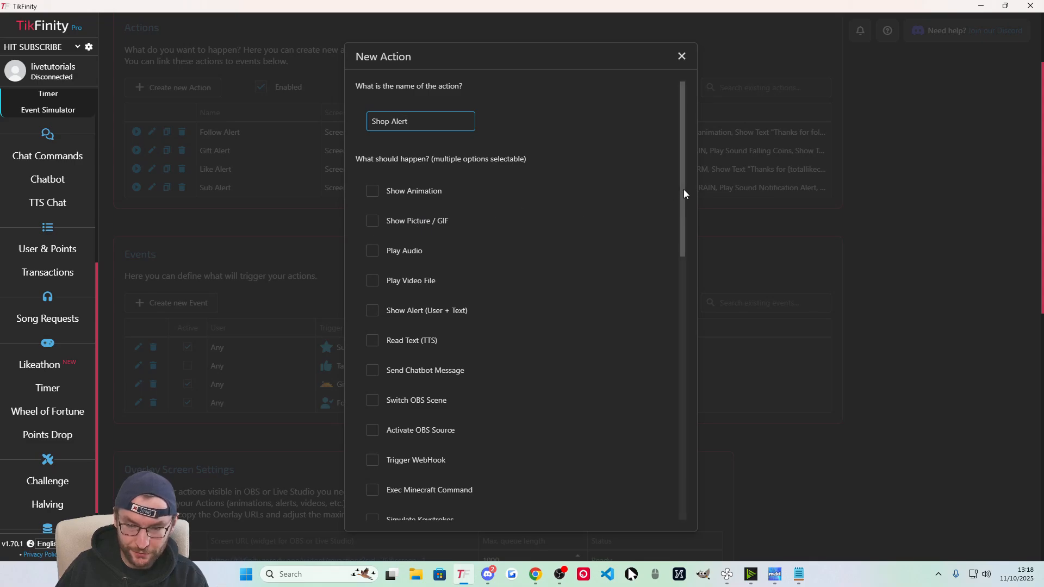
{"action": "left_click_drag", "start_coordinate": [683, 189], "coordinate": [662, 240]}
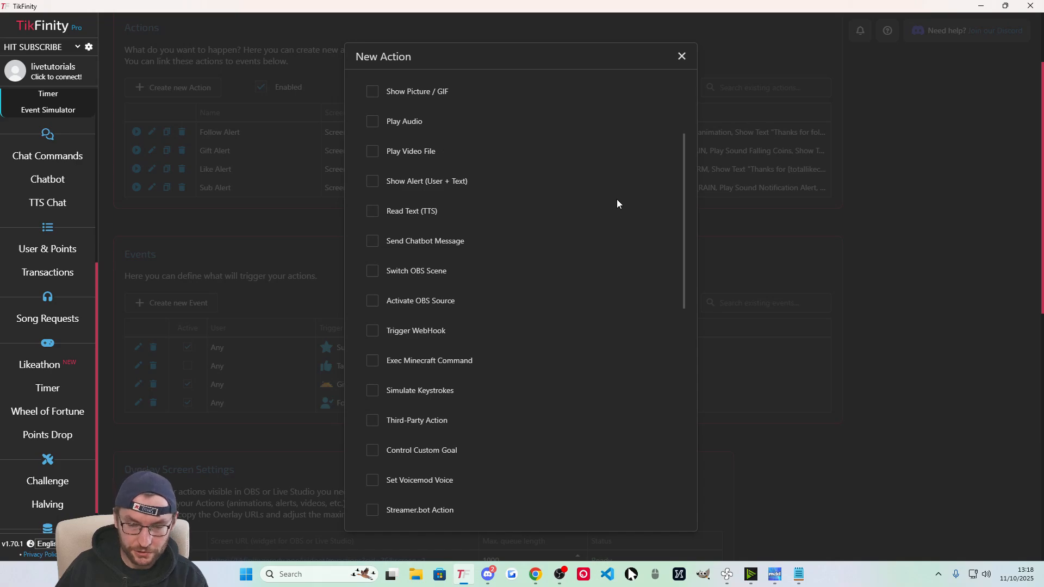
{"action": "scroll", "coordinate": [679, 185], "scroll_direction": "up", "scroll_amount": 1}
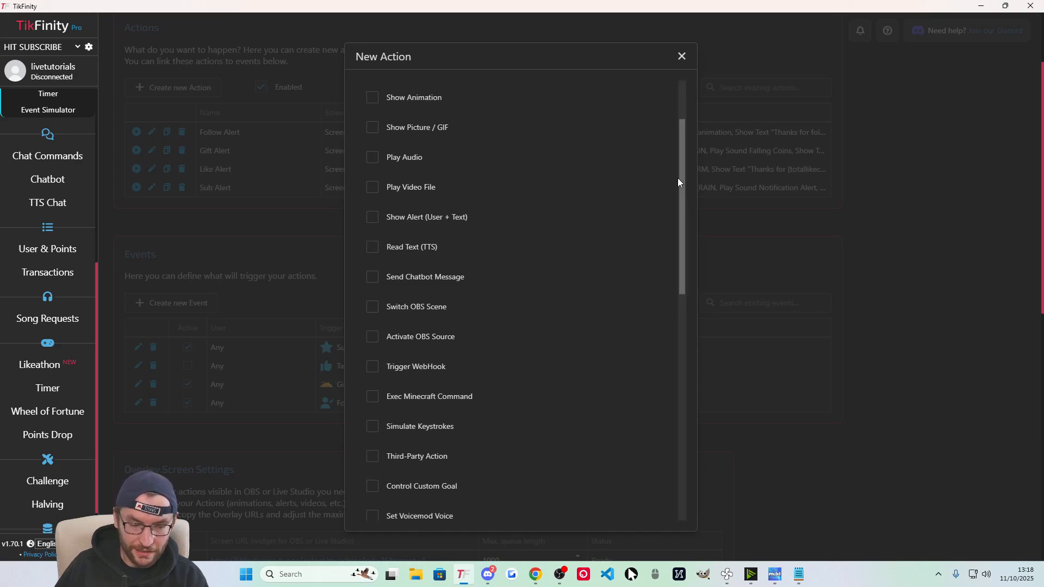
{"action": "scroll", "coordinate": [677, 178], "scroll_direction": "up", "scroll_amount": 1}
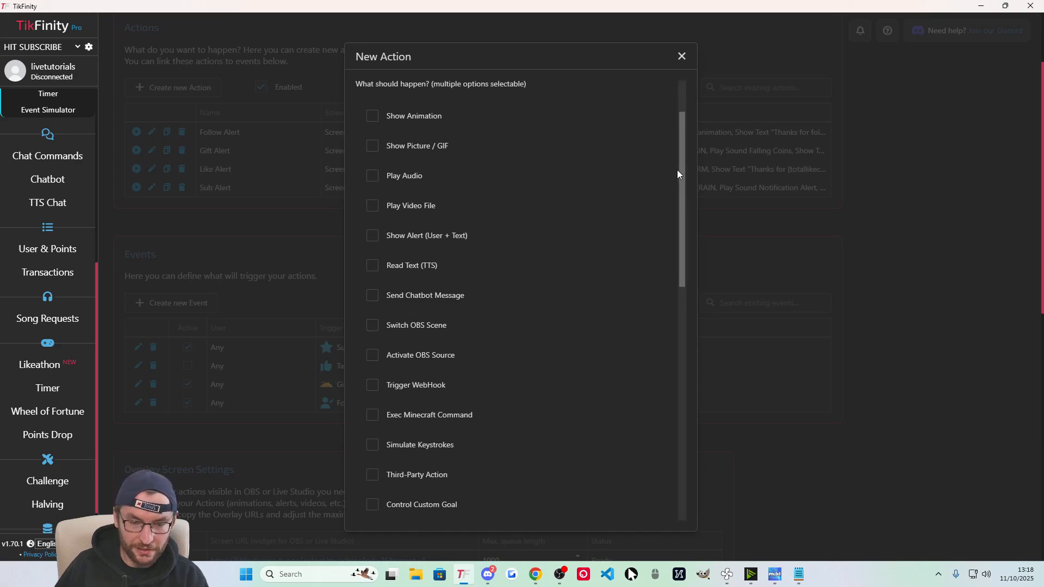
Enable Show Animation for the action with the 'well done' animation.
{"action": "left_click", "coordinate": [373, 117]}
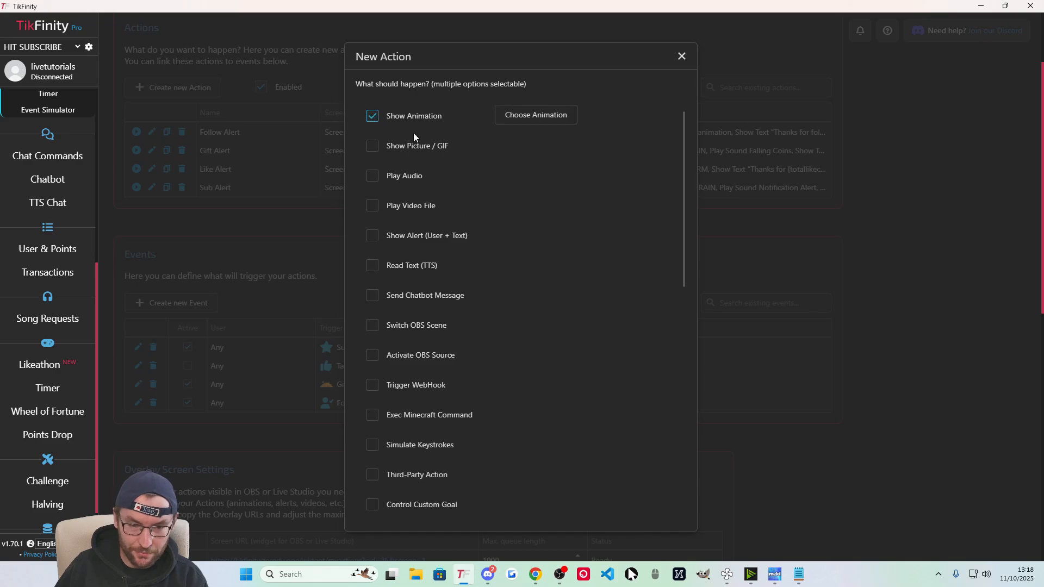
{"action": "left_click", "coordinate": [554, 124]}
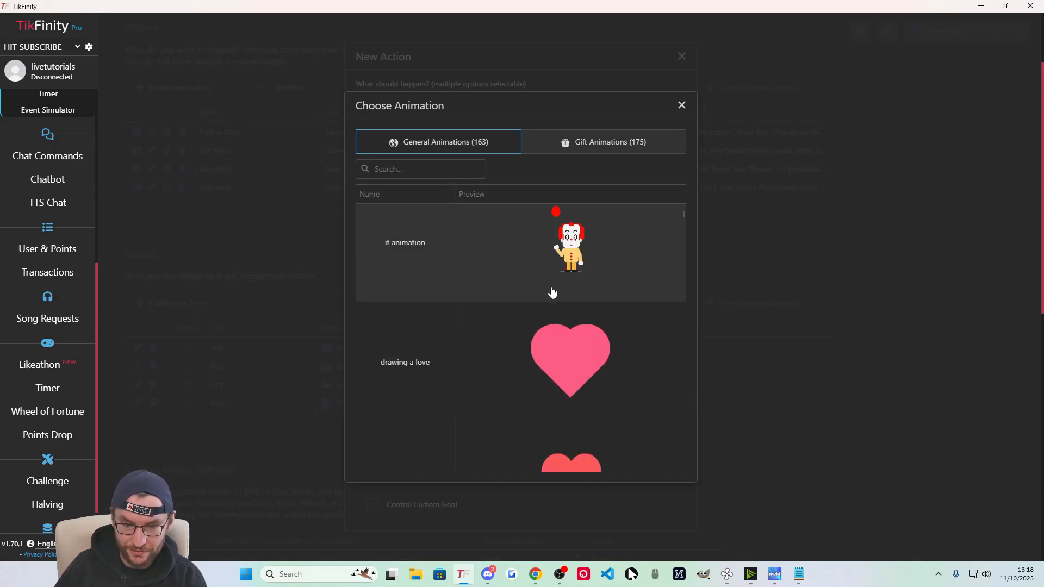
{"action": "left_click", "coordinate": [513, 261]}
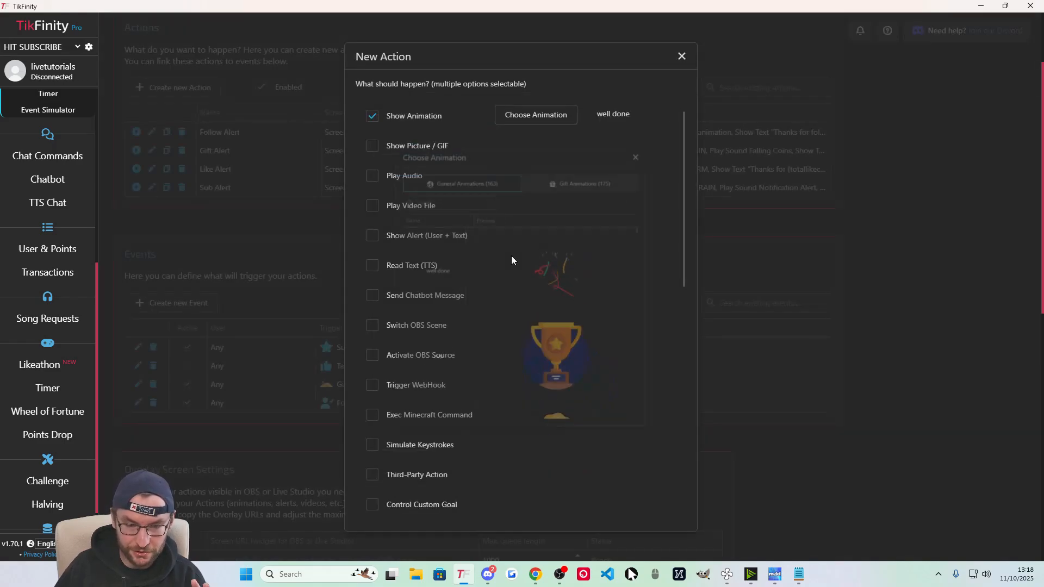
Enable Show Alert with the message 'Thanks for the purchase!'.
{"action": "left_click", "coordinate": [373, 237]}
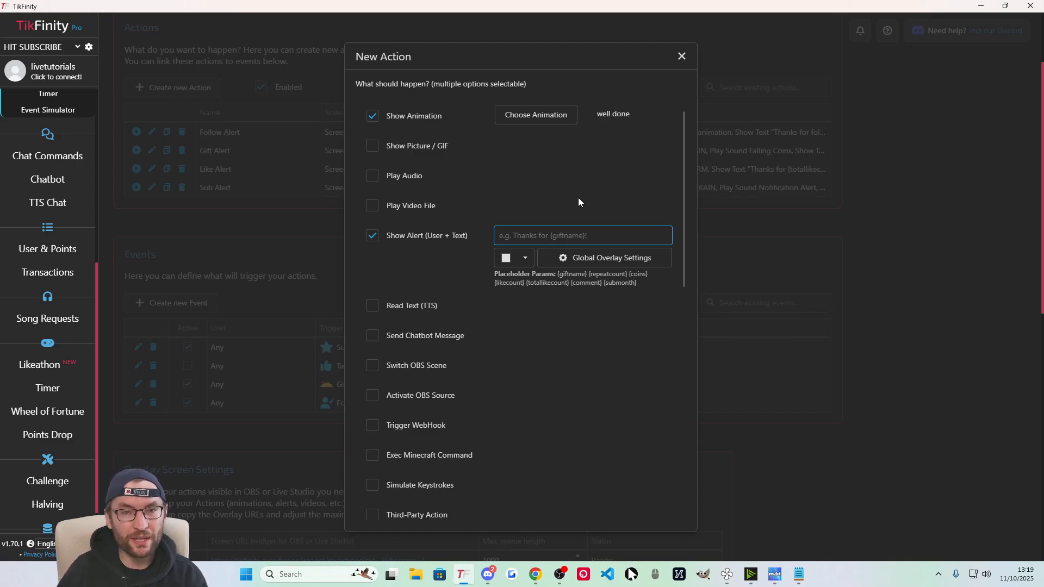
{"action": "type", "text": "Thanks for the purchase!"}
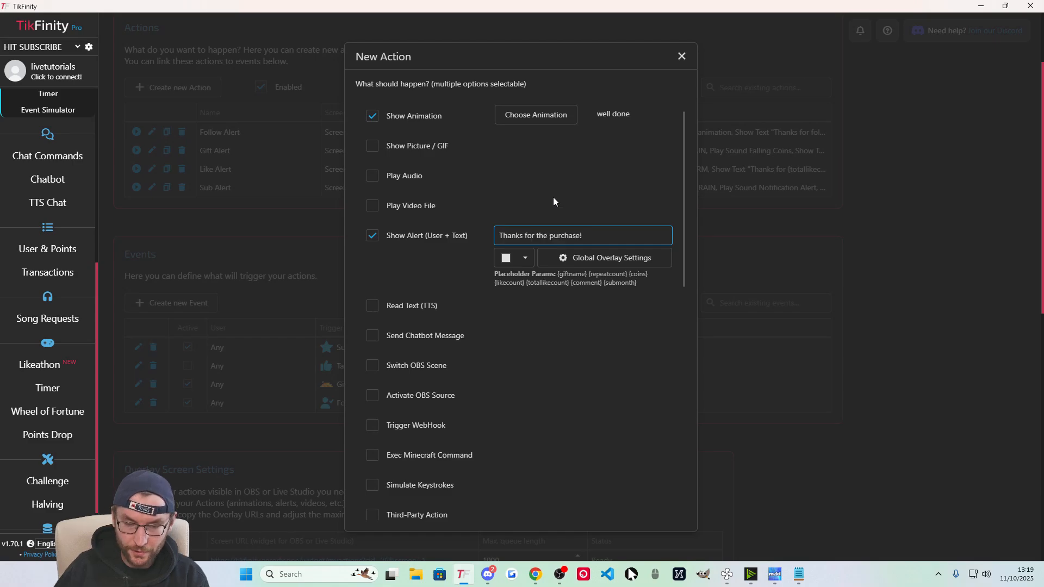
{"action": "triple_click", "coordinate": [541, 235]}
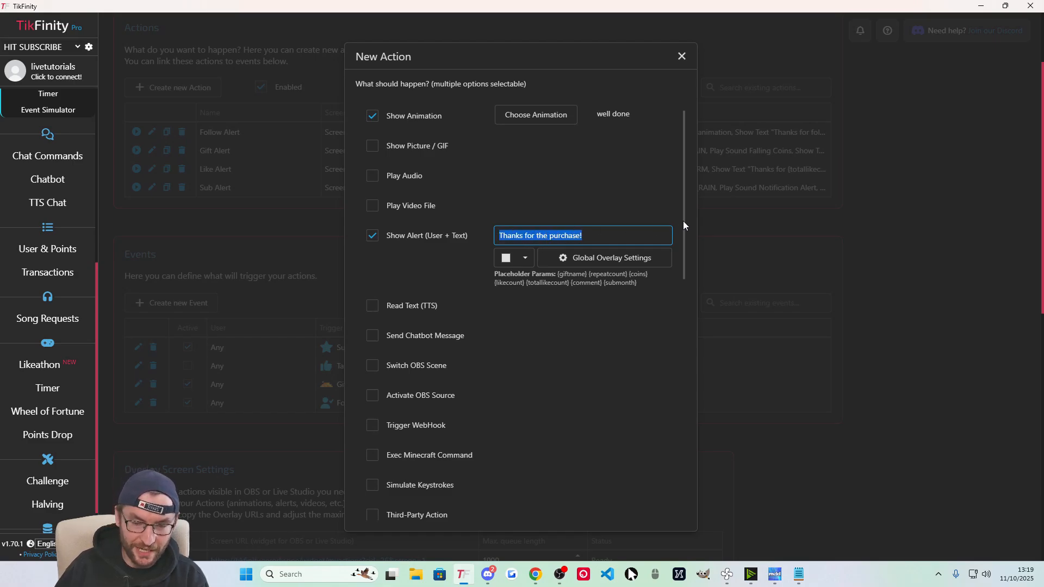
{"action": "left_click", "coordinate": [589, 191]}
Set the alert text colour to bright yellow, ffea00.
{"action": "left_click", "coordinate": [525, 258]}
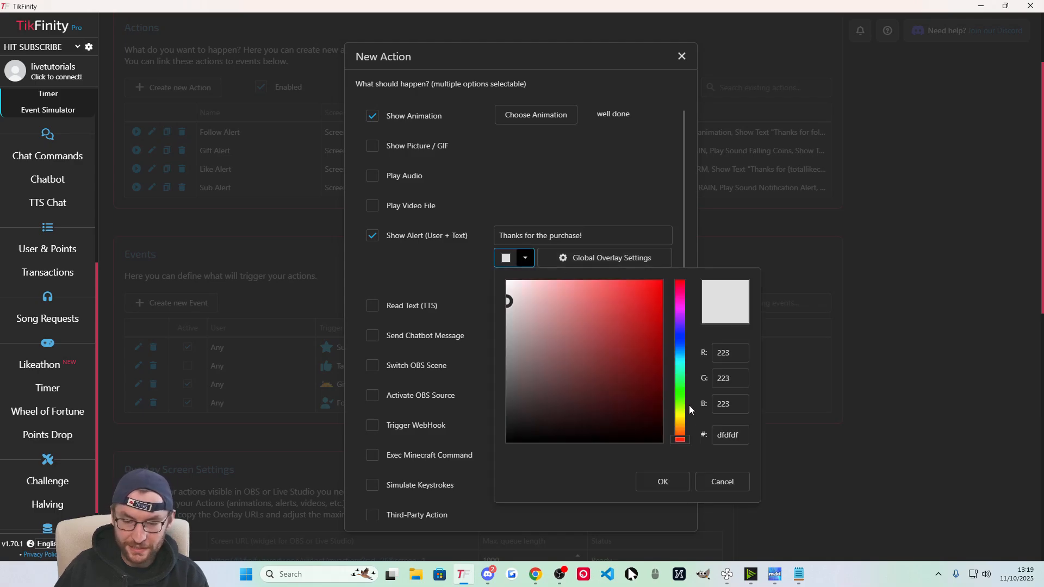
{"action": "left_click", "coordinate": [681, 416]}
{"action": "left_click_drag", "start_coordinate": [655, 297], "coordinate": [671, 270]}
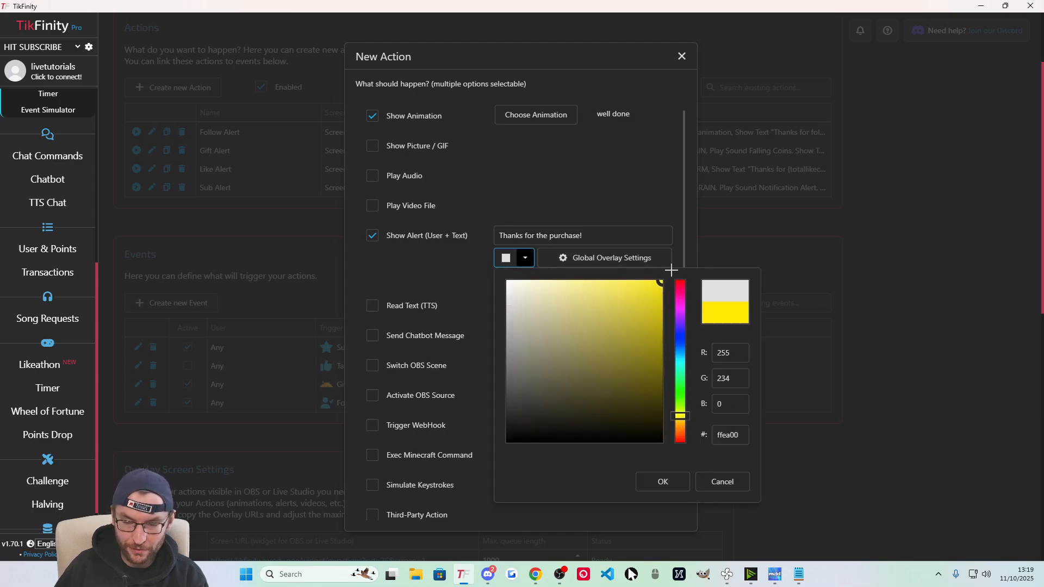
{"action": "left_click_drag", "start_coordinate": [741, 435], "coordinate": [710, 432]}
{"action": "left_click", "coordinate": [701, 426]}
{"action": "left_click", "coordinate": [720, 420]}
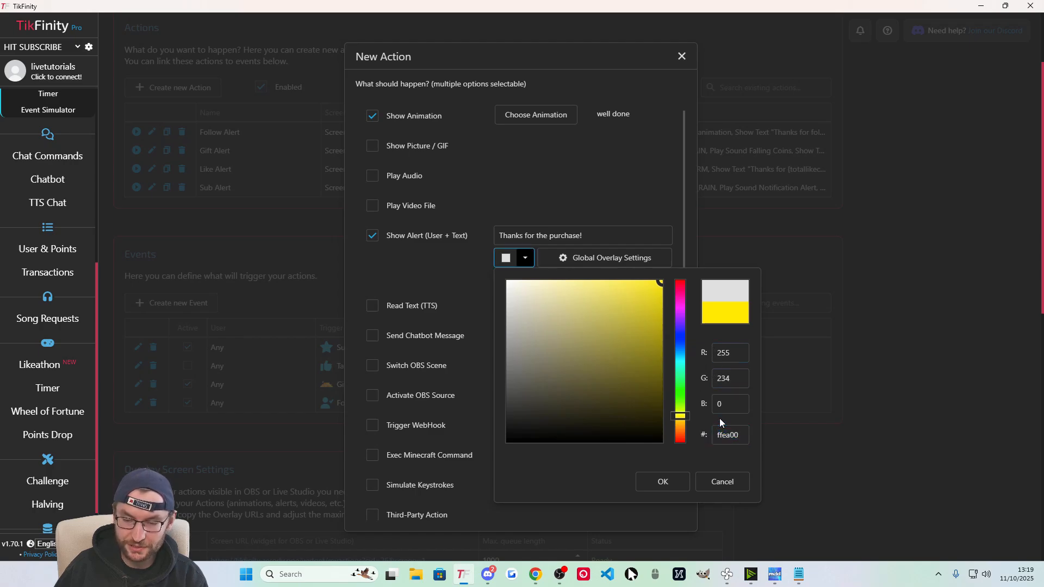
{"action": "left_click", "coordinate": [663, 482]}
Review the Global Overlay Settings and close them without changes.
{"action": "left_click", "coordinate": [606, 261]}
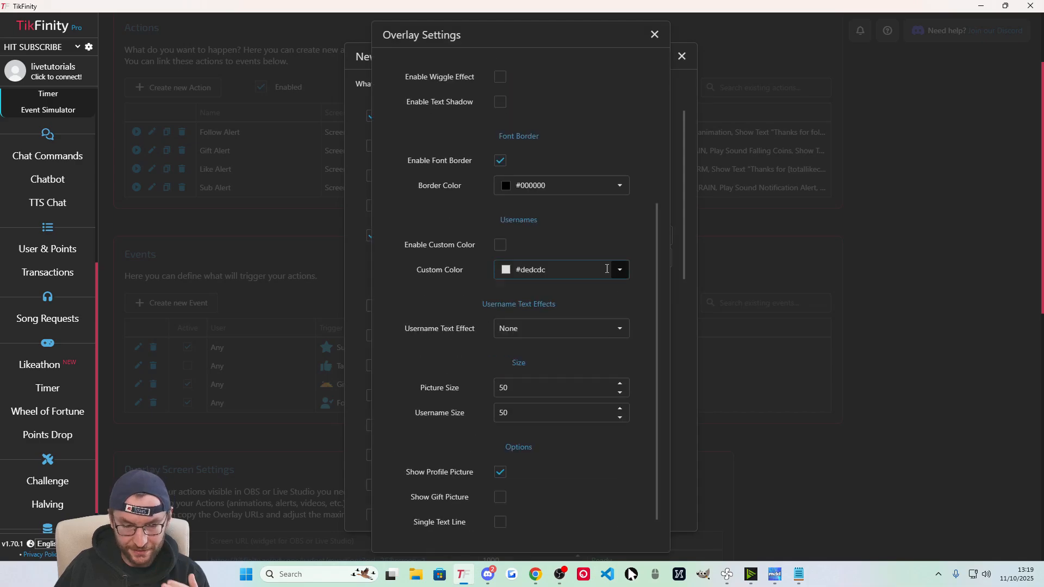
{"action": "scroll", "coordinate": [598, 280], "scroll_direction": "down", "scroll_amount": 1}
{"action": "scroll", "coordinate": [595, 391], "scroll_direction": "up", "scroll_amount": 5}
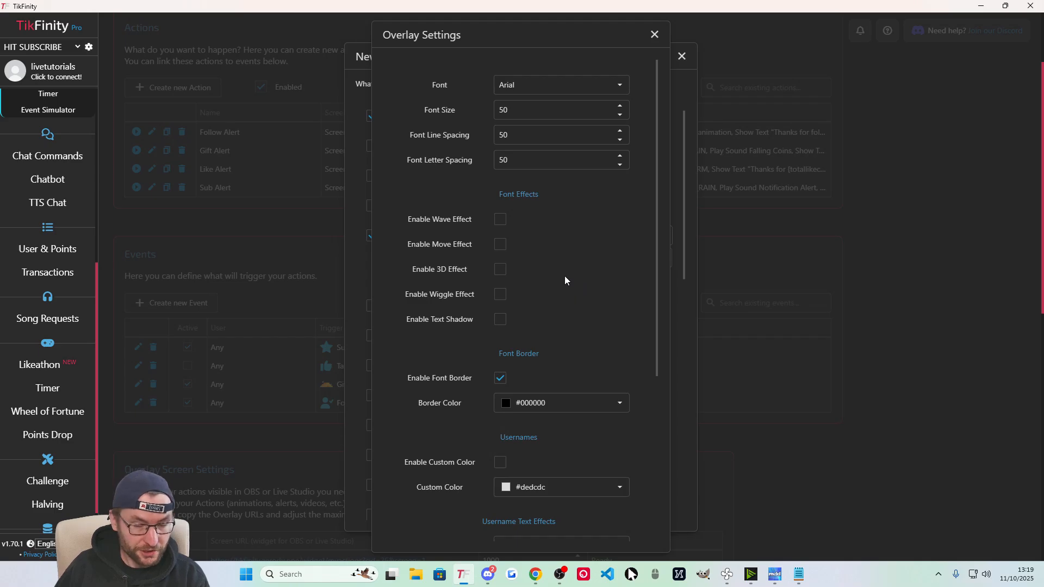
{"action": "scroll", "coordinate": [548, 229], "scroll_direction": "down", "scroll_amount": 5}
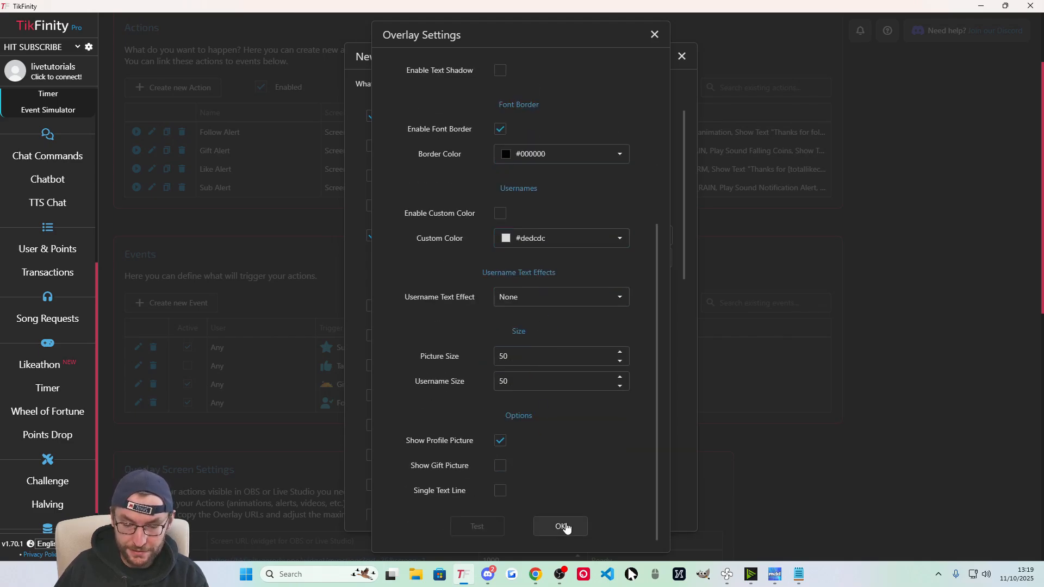
{"action": "left_click", "coordinate": [561, 526]}
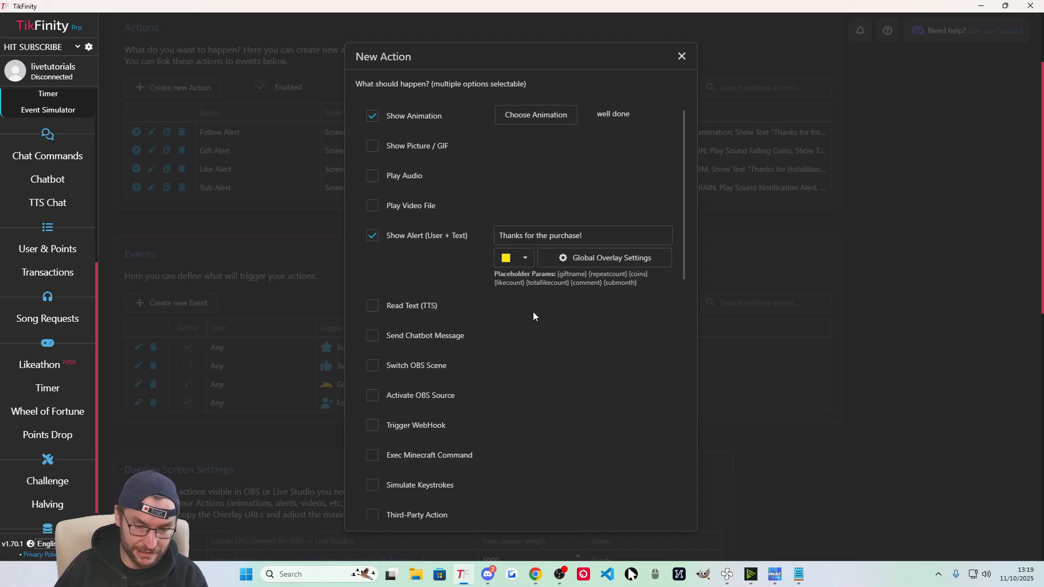
{"action": "scroll", "coordinate": [533, 313], "scroll_direction": "down", "scroll_amount": 1}
{"action": "scroll", "coordinate": [535, 304], "scroll_direction": "up", "scroll_amount": 1}
{"action": "scroll", "coordinate": [536, 303], "scroll_direction": "up", "scroll_amount": 1}
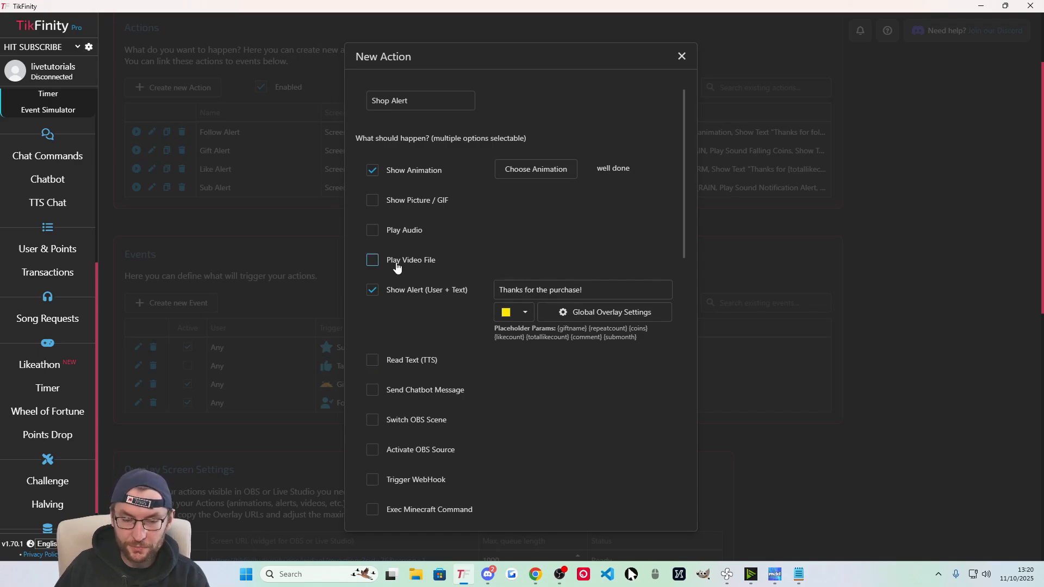
Enable Play Audio using the Discord Notification sound from the Sound Library.
{"action": "left_click", "coordinate": [374, 231]}
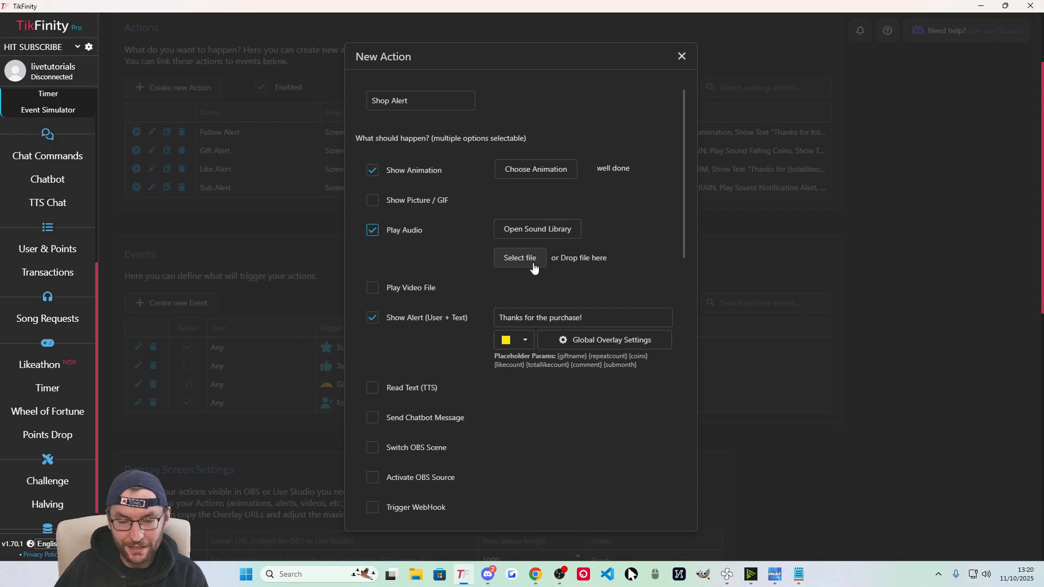
{"action": "left_click", "coordinate": [549, 234]}
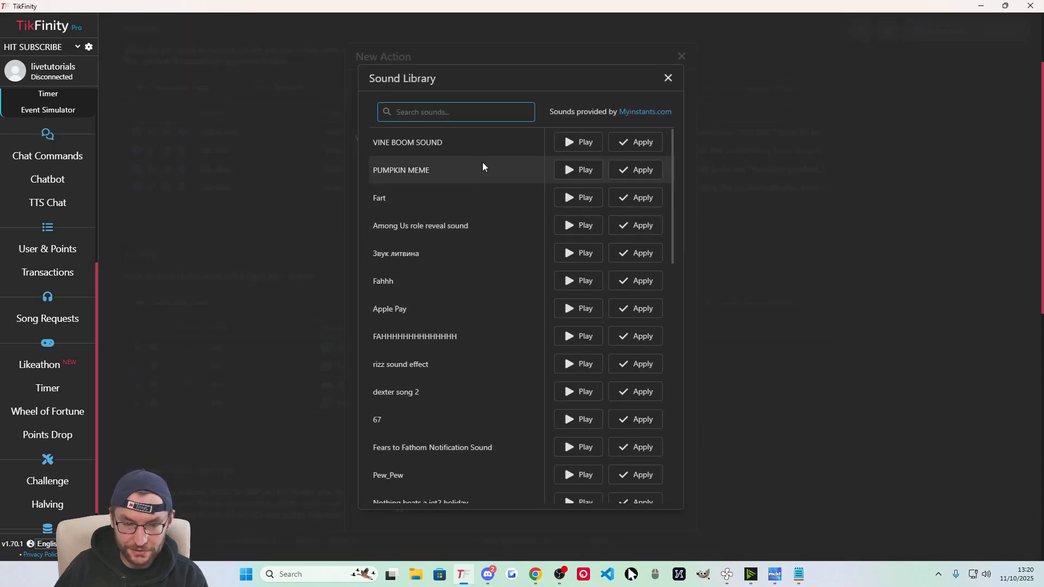
{"action": "type", "text": "discord"}
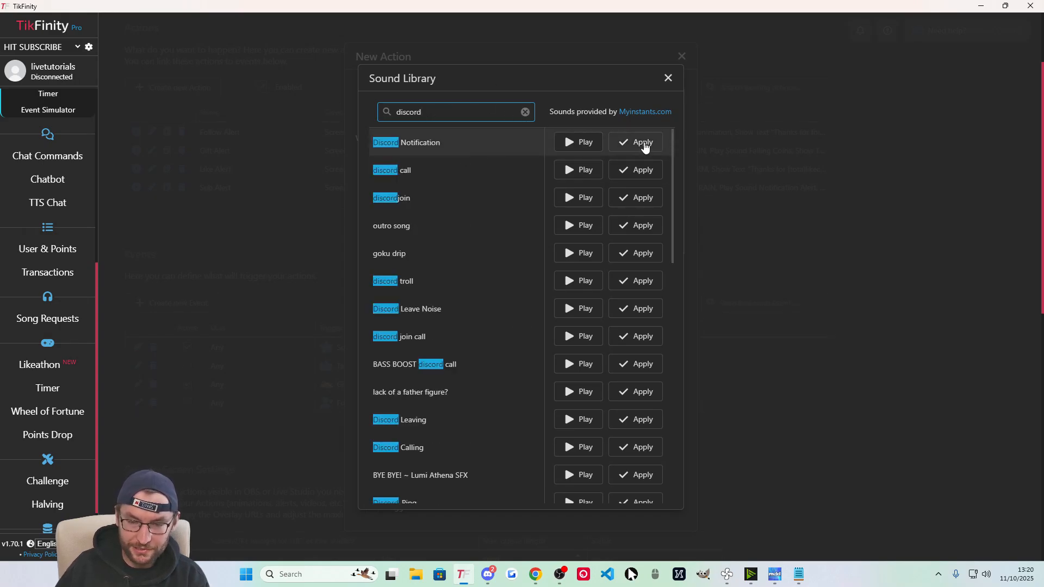
{"action": "left_click", "coordinate": [640, 143]}
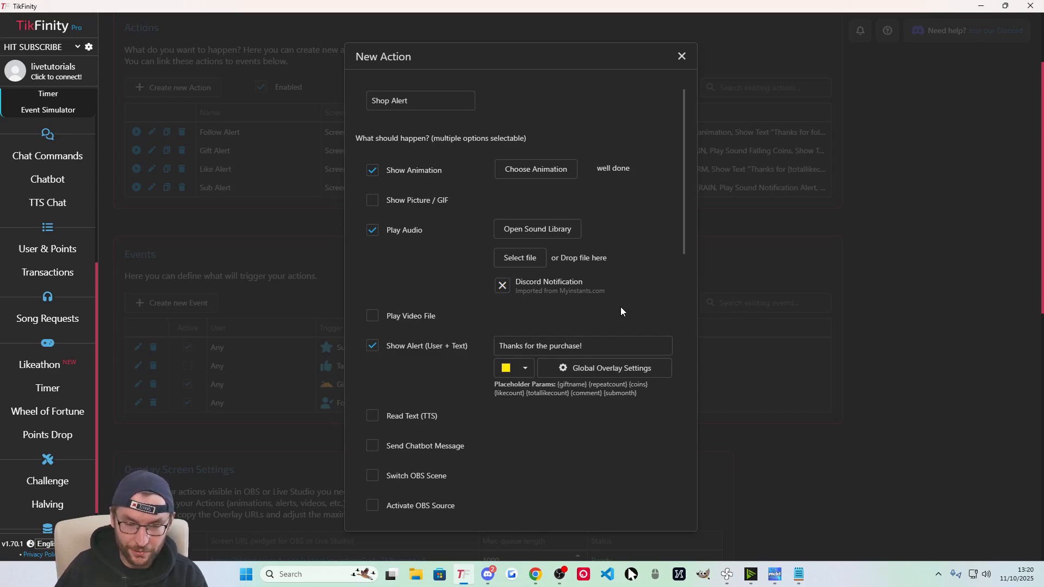
{"action": "scroll", "coordinate": [576, 294], "scroll_direction": "down", "scroll_amount": 1}
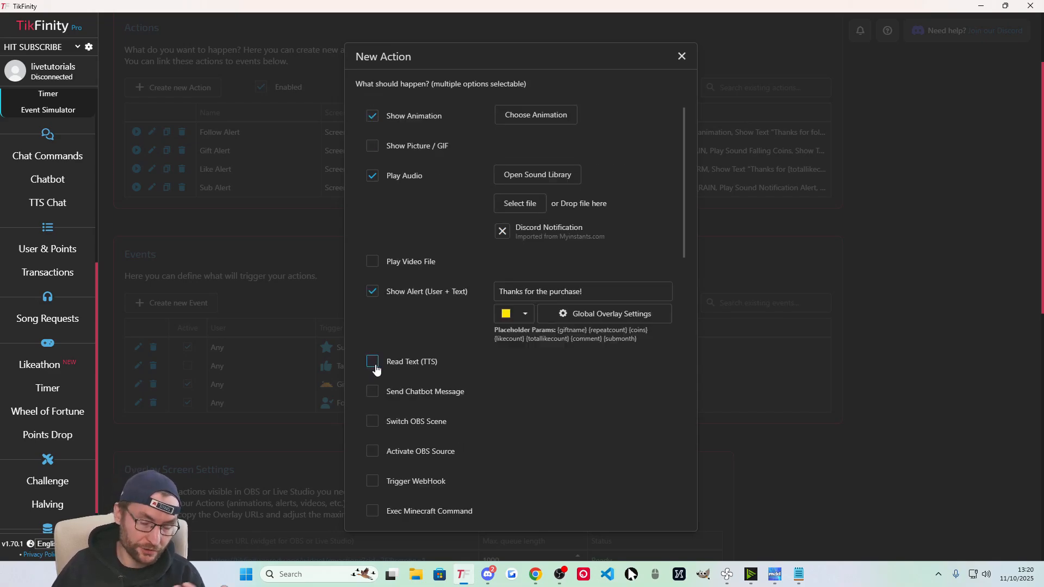
Enable Read Text (TTS) with the English US Ghostface voice.
{"action": "left_click", "coordinate": [373, 364]}
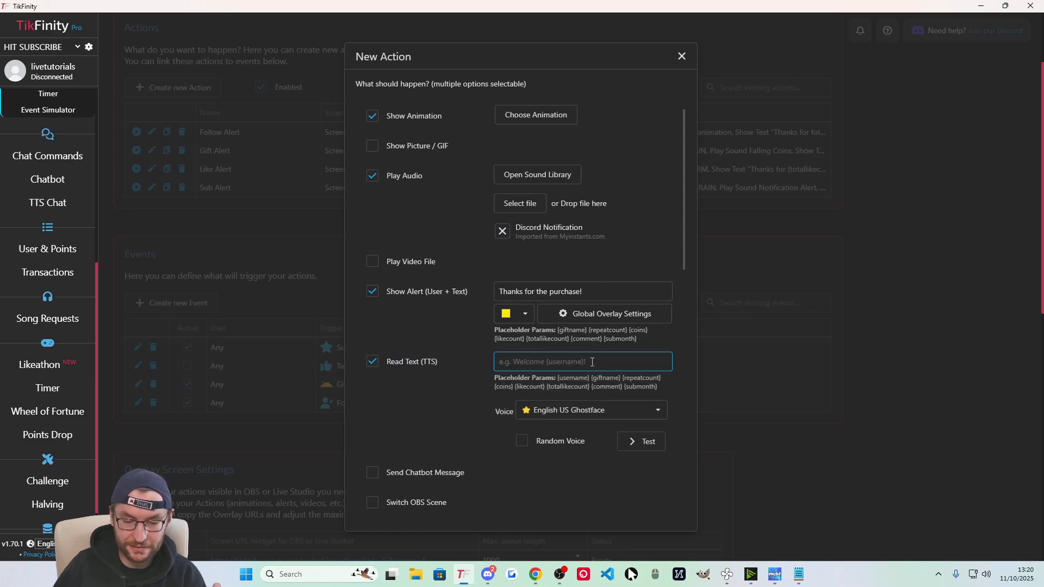
{"action": "left_click", "coordinate": [539, 412]}
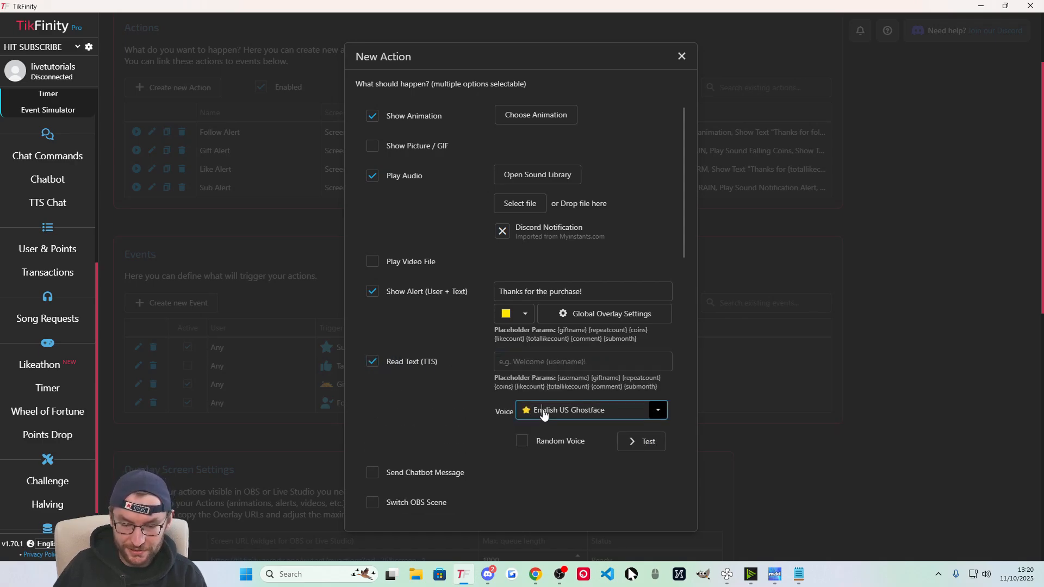
{"action": "left_click", "coordinate": [449, 414]}
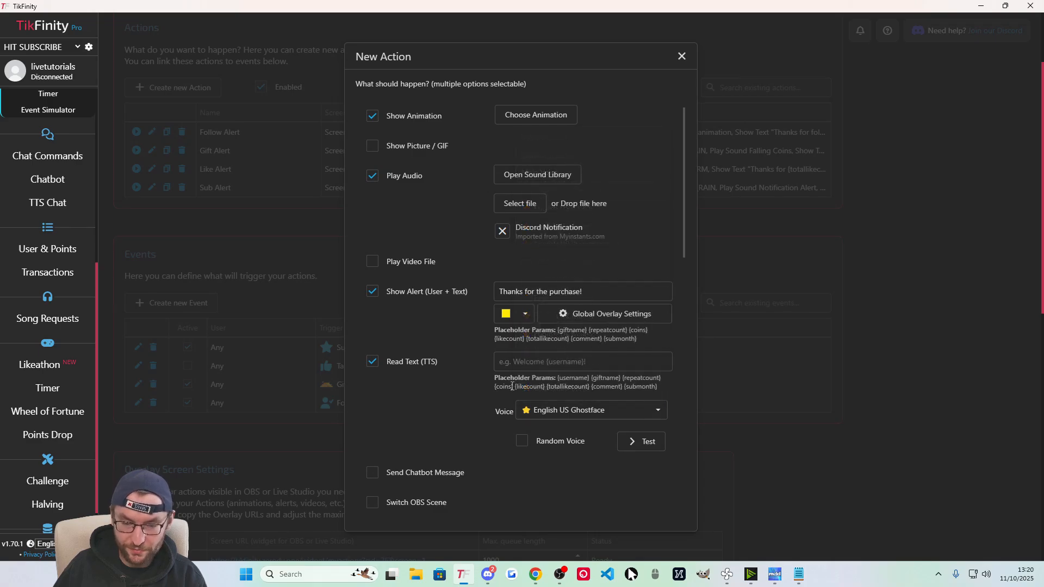
Copy 'Thanks for the purchase!' from the alert into the TTS message field.
{"action": "left_click", "coordinate": [557, 362]}
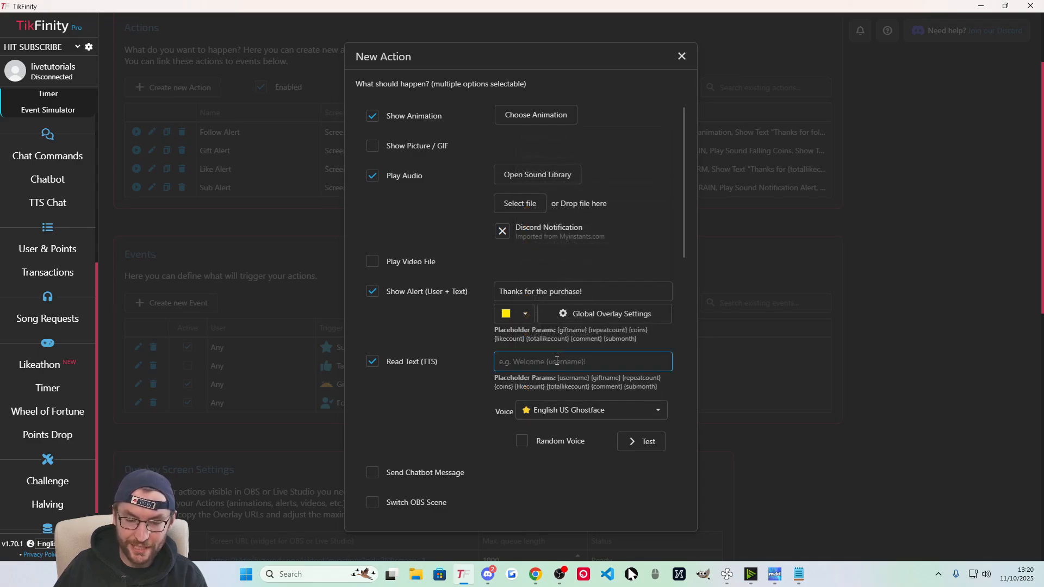
{"action": "triple_click", "coordinate": [498, 292]}
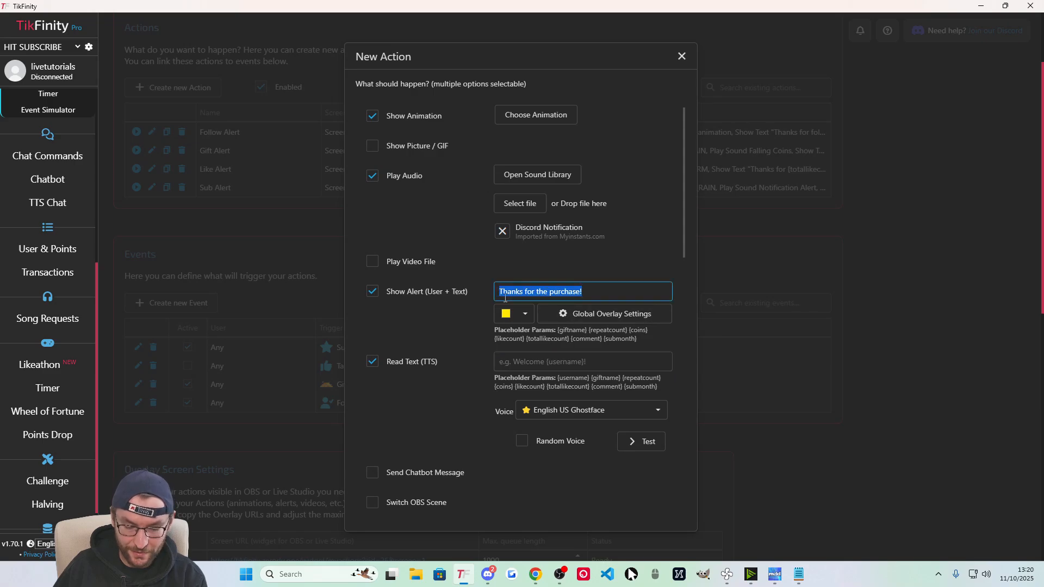
{"action": "key", "text": "ctrl+c"}
{"action": "left_click", "coordinate": [538, 360]}
{"action": "key", "text": "ctrl+v"}
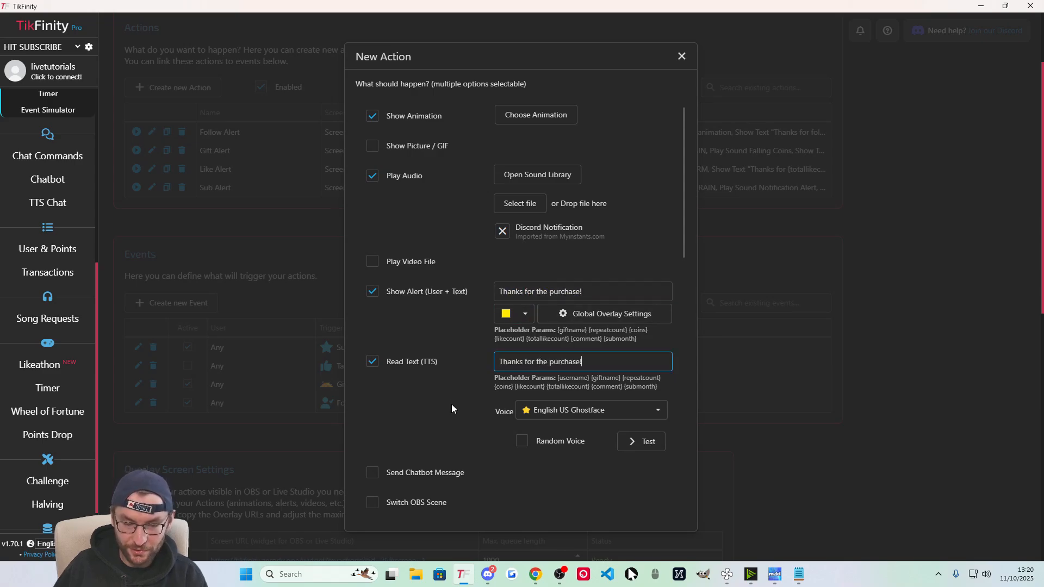
{"action": "left_click", "coordinate": [451, 409]}
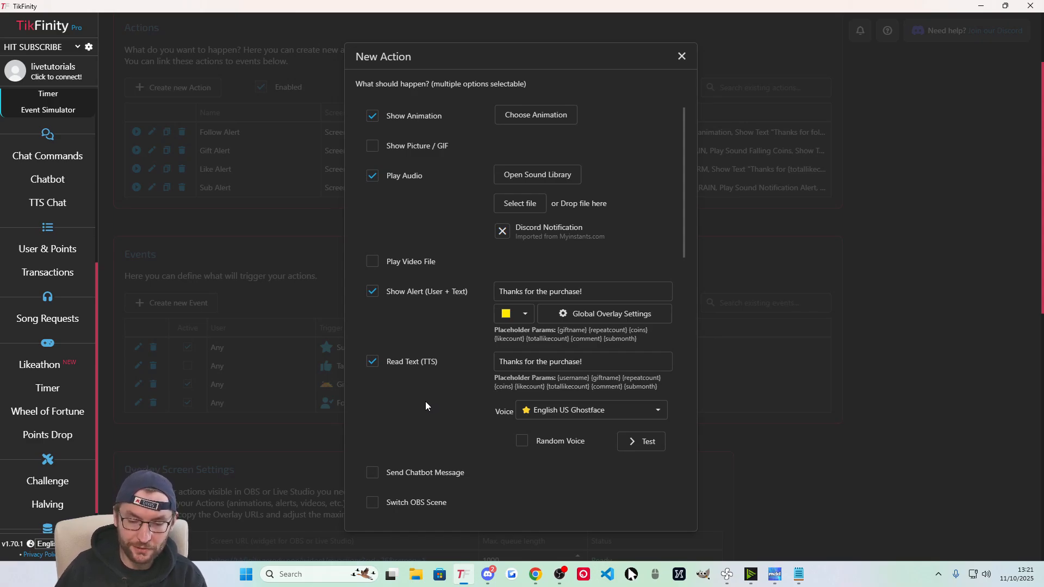
{"action": "scroll", "coordinate": [451, 383], "scroll_direction": "up", "scroll_amount": 1}
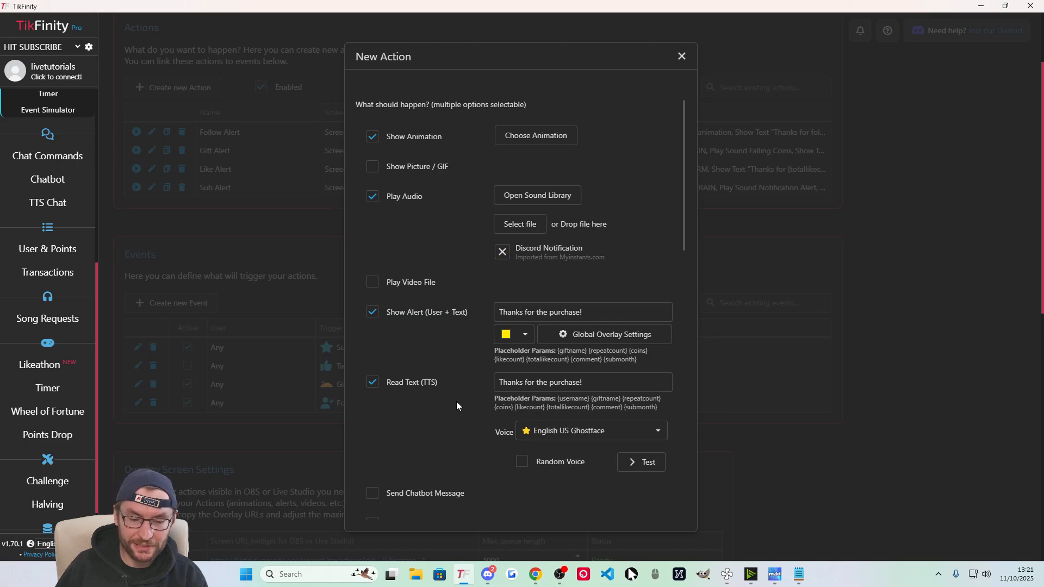
Keep the 10-second display duration and save the Shop Alert action.
{"action": "scroll", "coordinate": [455, 402], "scroll_direction": "down", "scroll_amount": 10}
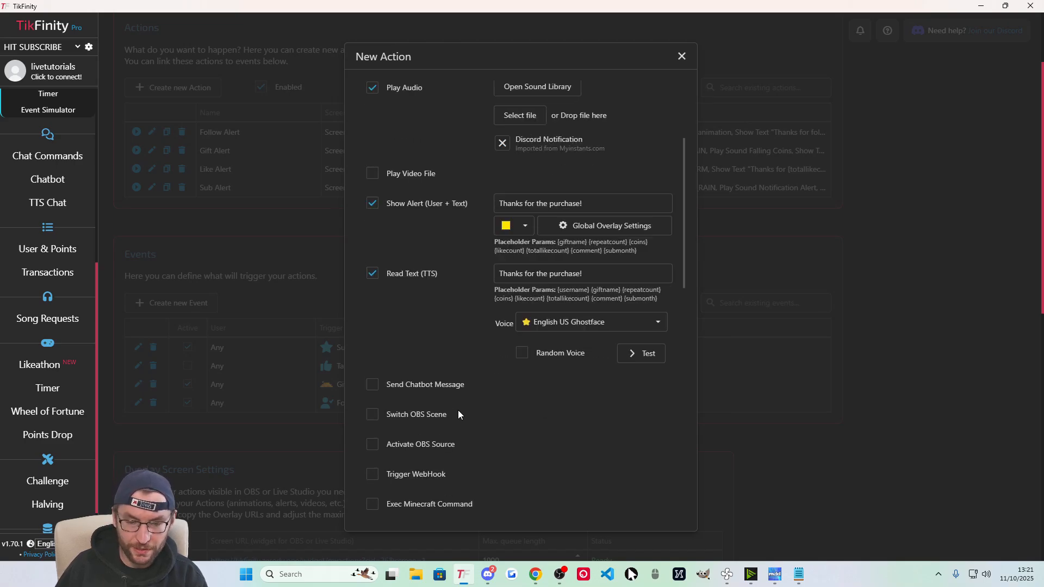
{"action": "double_click", "coordinate": [497, 263]}
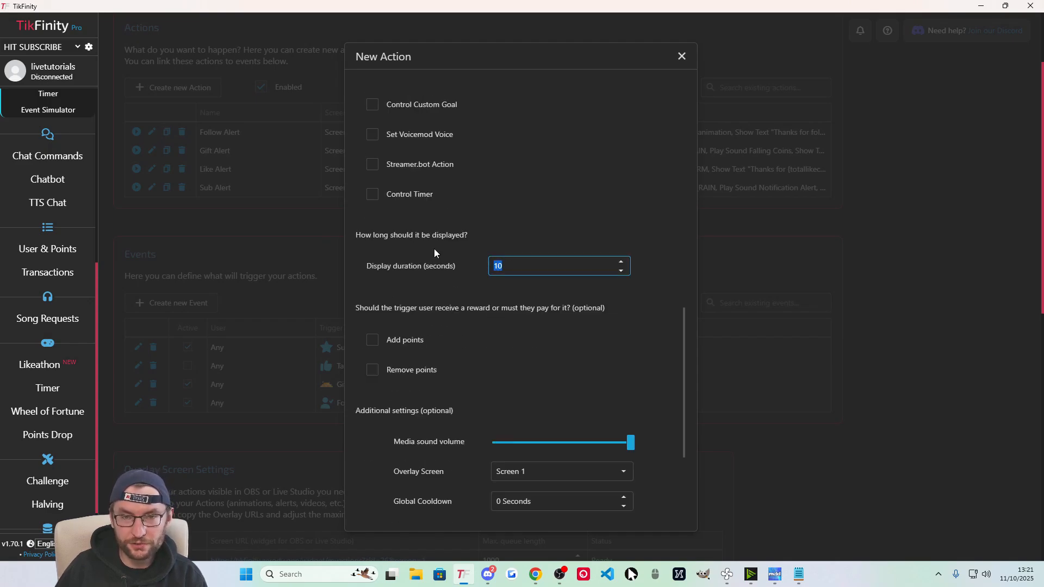
{"action": "left_click", "coordinate": [459, 285]}
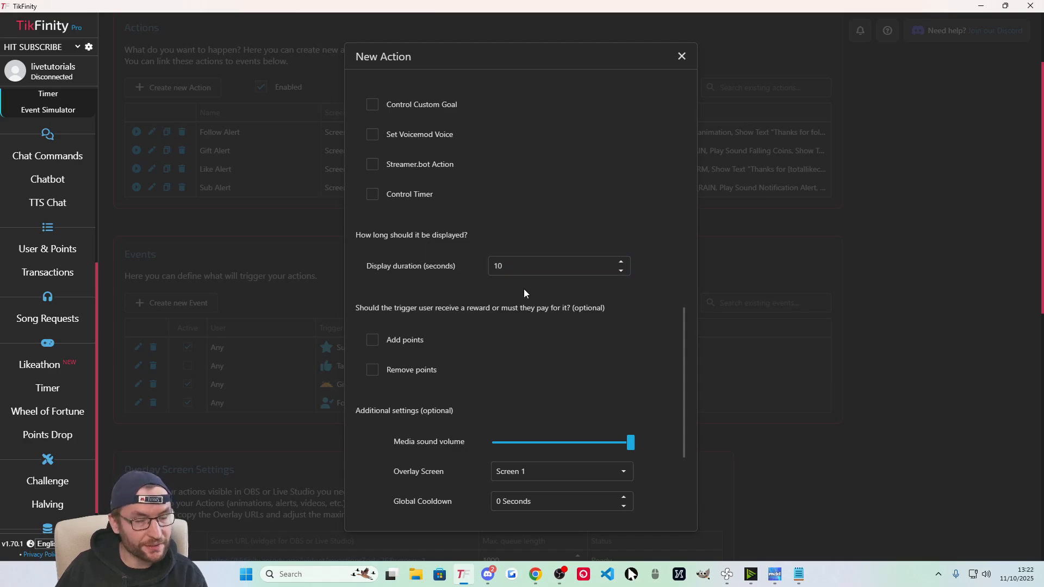
{"action": "scroll", "coordinate": [533, 298], "scroll_direction": "down", "scroll_amount": 3}
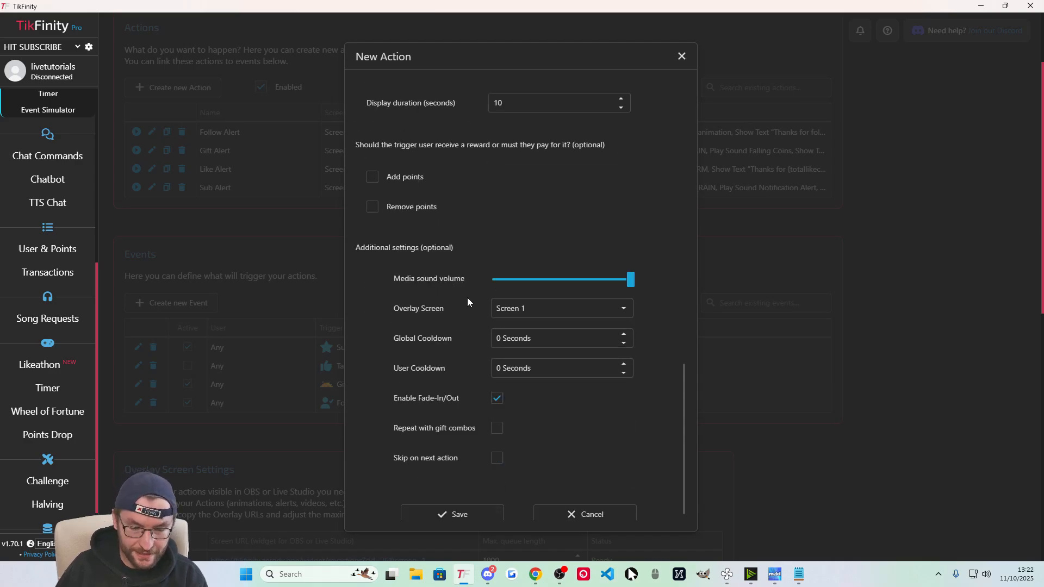
{"action": "scroll", "coordinate": [468, 298], "scroll_direction": "down", "scroll_amount": 1}
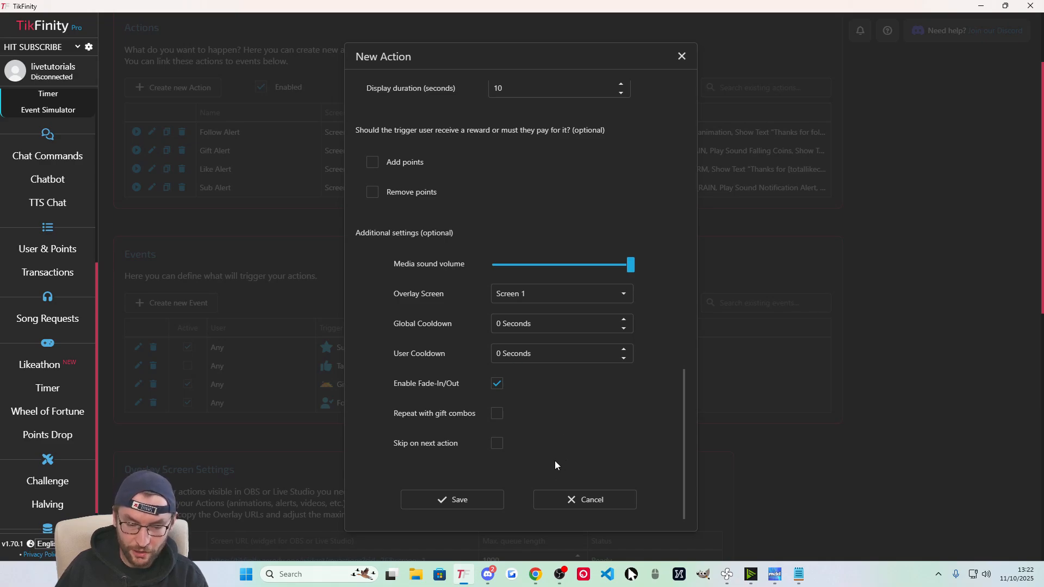
{"action": "left_click", "coordinate": [486, 505]}
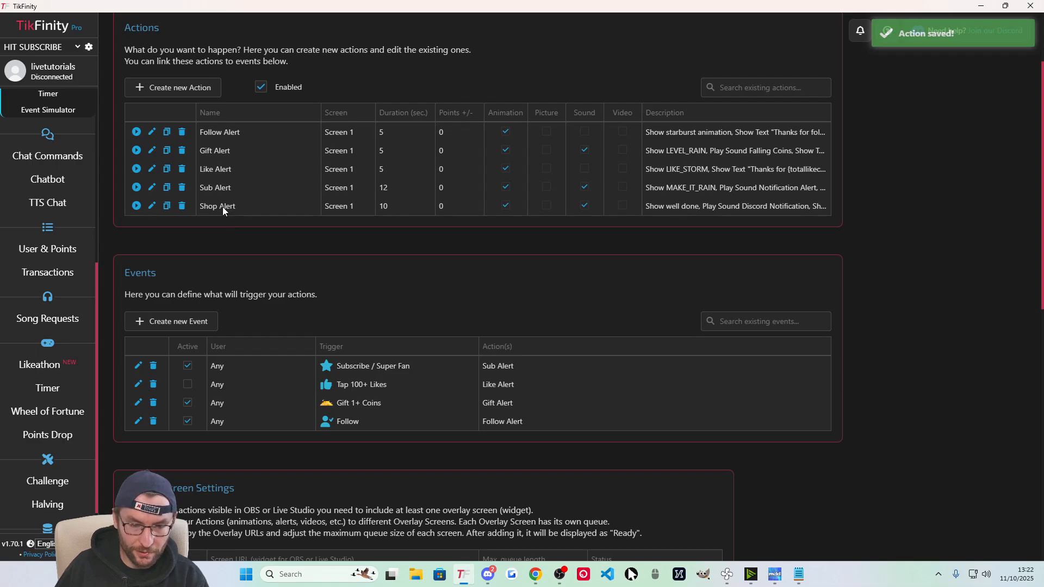
Test-run Shop Alert, check the alert in OBS, then minimize OBS.
{"action": "left_click", "coordinate": [136, 206]}
{"action": "left_click", "coordinate": [560, 575]}
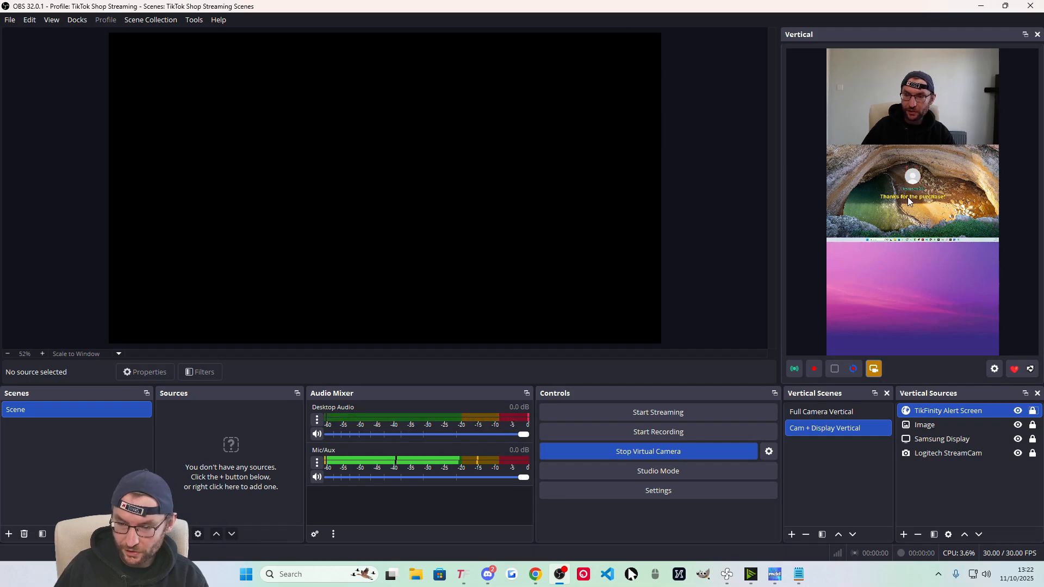
{"action": "left_click", "coordinate": [980, 7]}
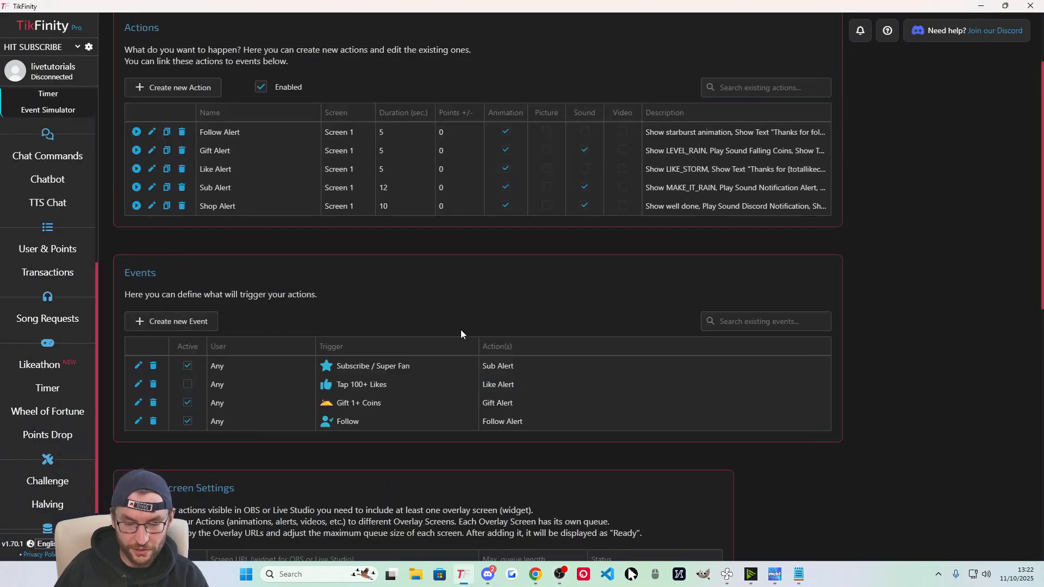
Create a new event triggered by 'Purchasing a product from TikTok Shop' and focus Product Name.
{"action": "left_click", "coordinate": [171, 323]}
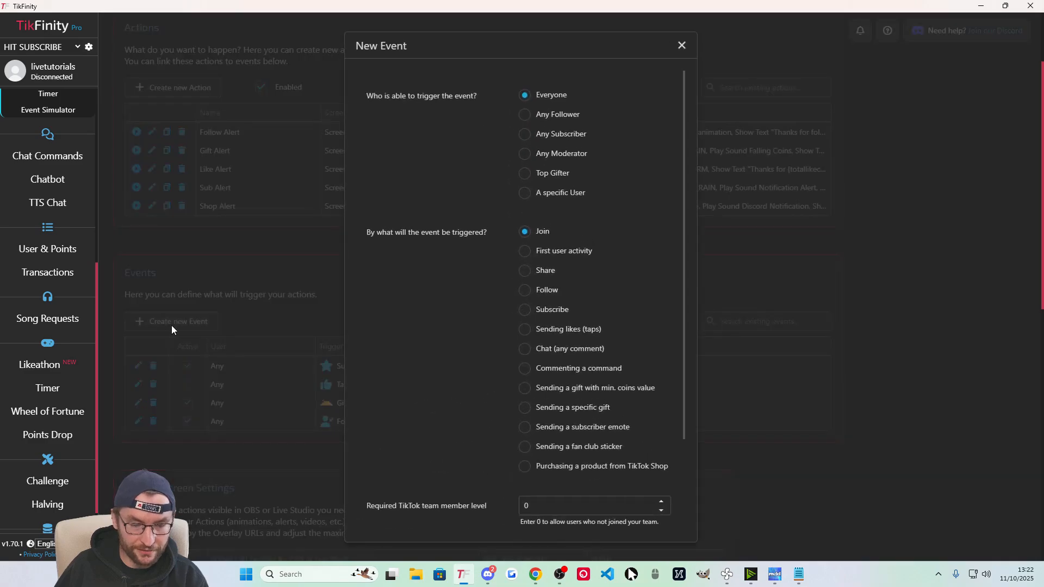
{"action": "left_click", "coordinate": [525, 466]}
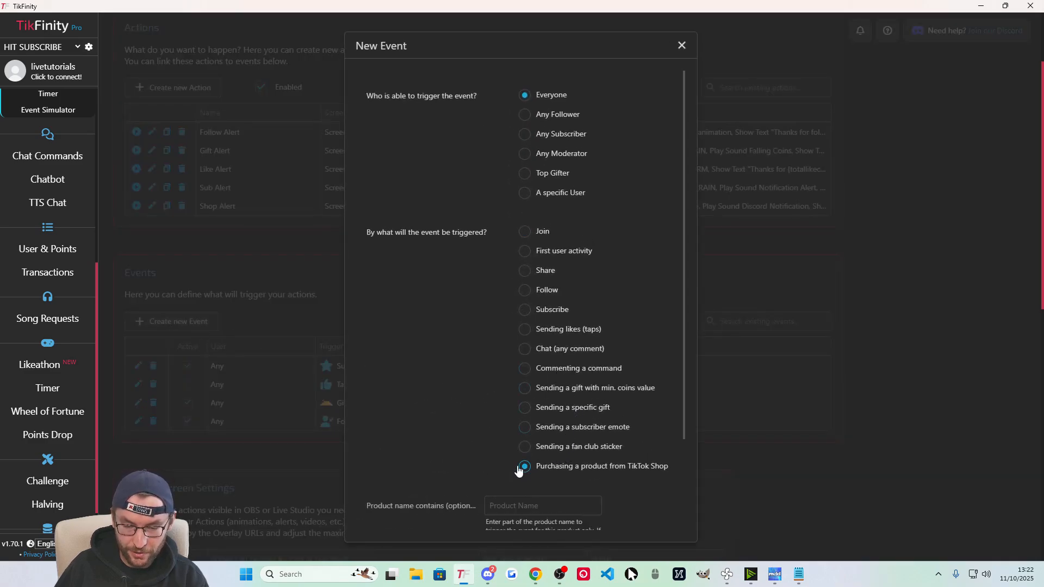
{"action": "scroll", "coordinate": [487, 423], "scroll_direction": "down", "scroll_amount": 1}
{"action": "scroll", "coordinate": [475, 385], "scroll_direction": "down", "scroll_amount": 1}
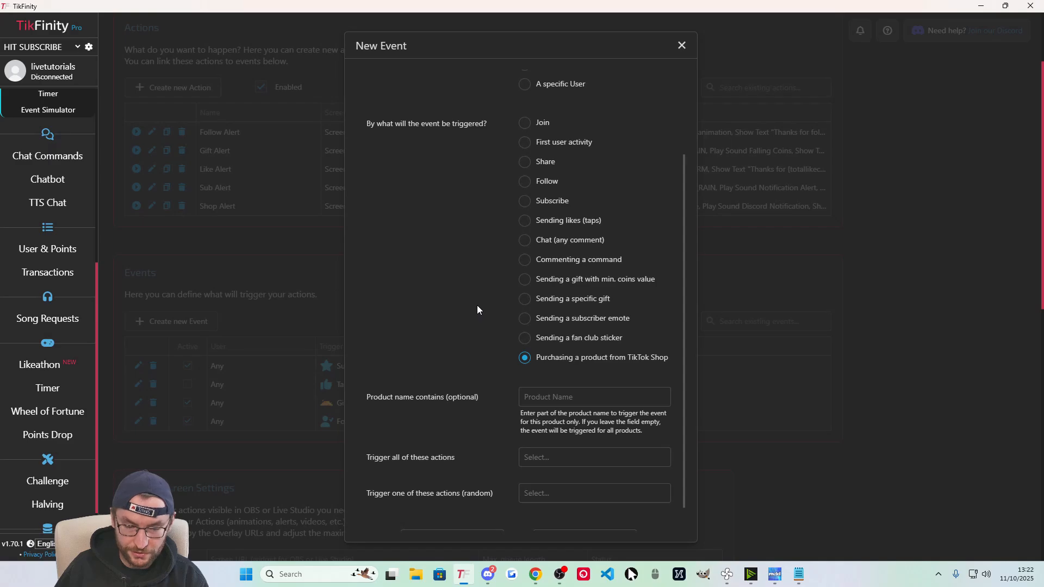
{"action": "left_click", "coordinate": [527, 400]}
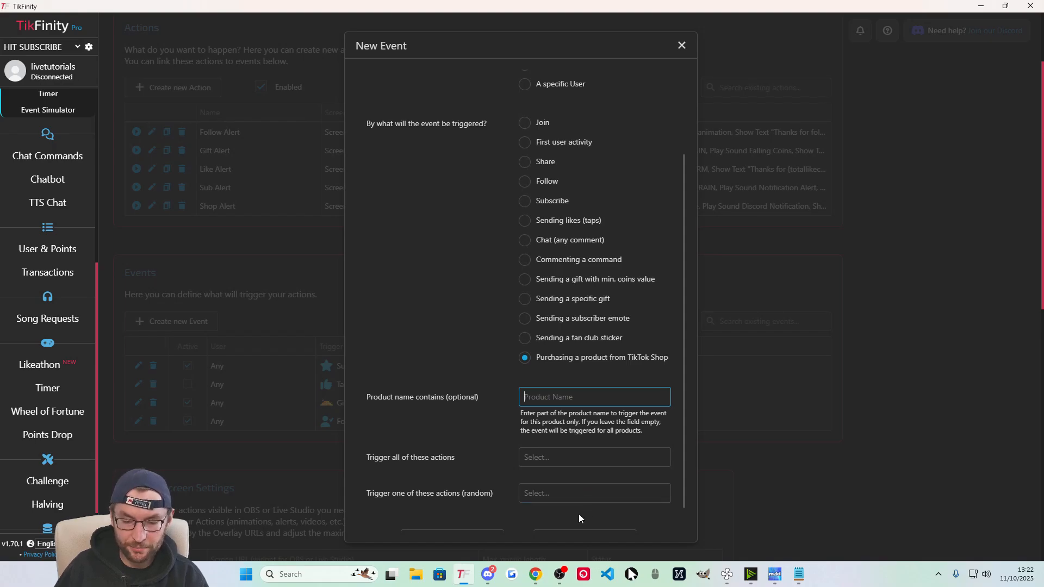
{"action": "mouse_move", "coordinate": [536, 574]}
{"action": "left_click", "coordinate": [612, 517]}
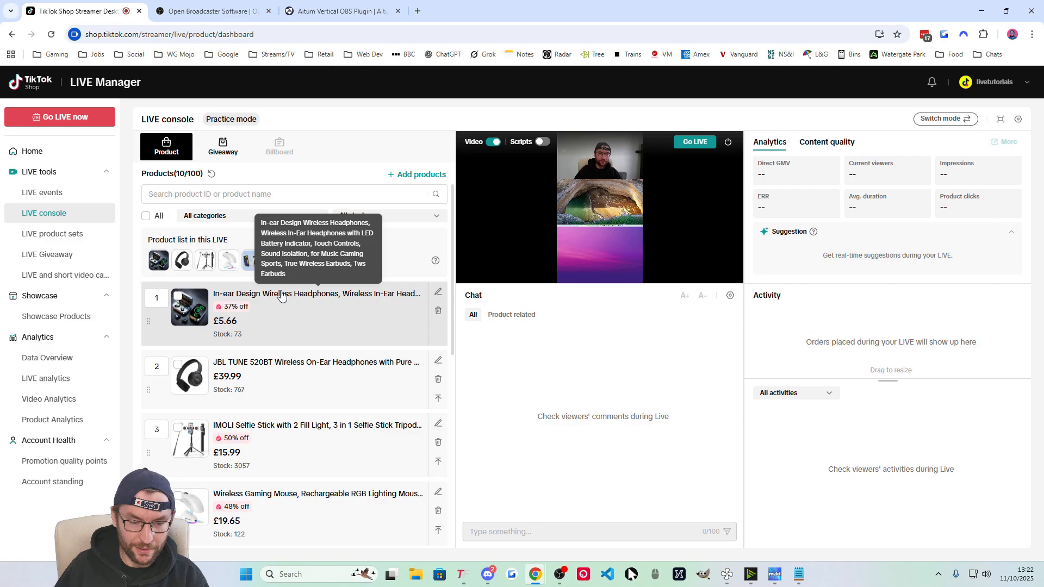
{"action": "left_click_drag", "start_coordinate": [287, 274], "coordinate": [261, 223]}
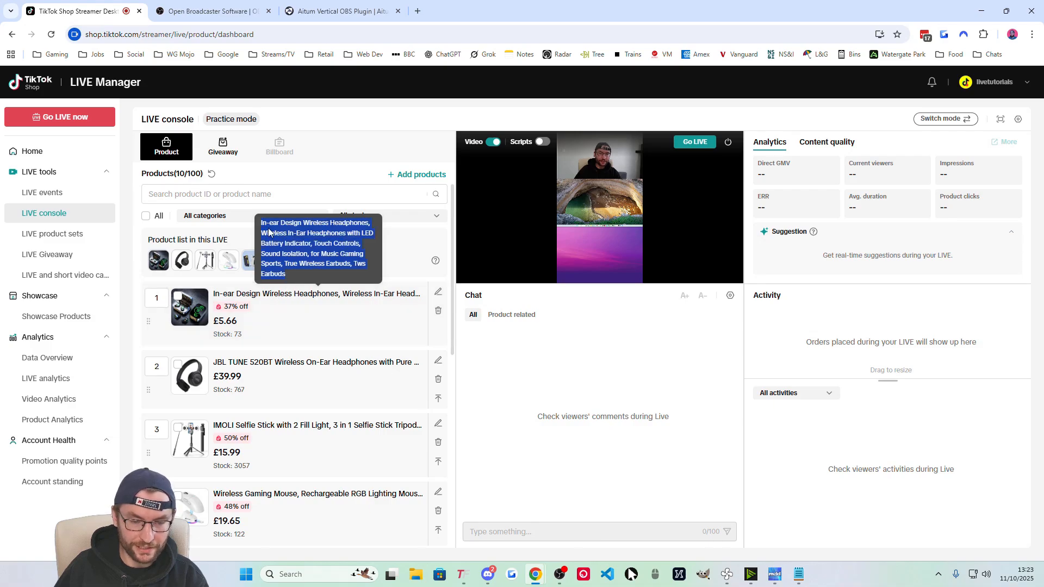
{"action": "left_click", "coordinate": [285, 237]}
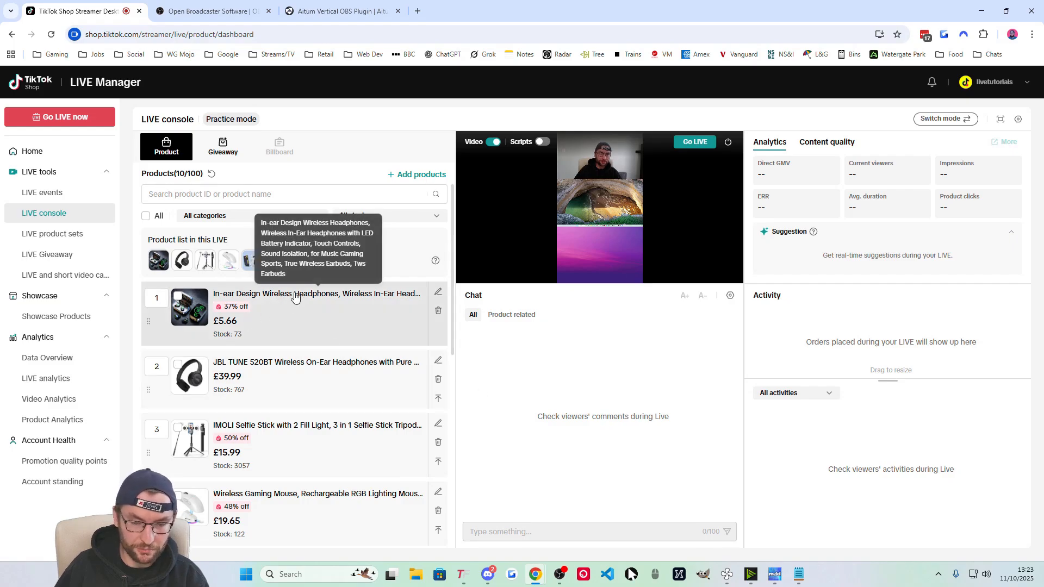
{"action": "key", "text": "alt+Tab"}
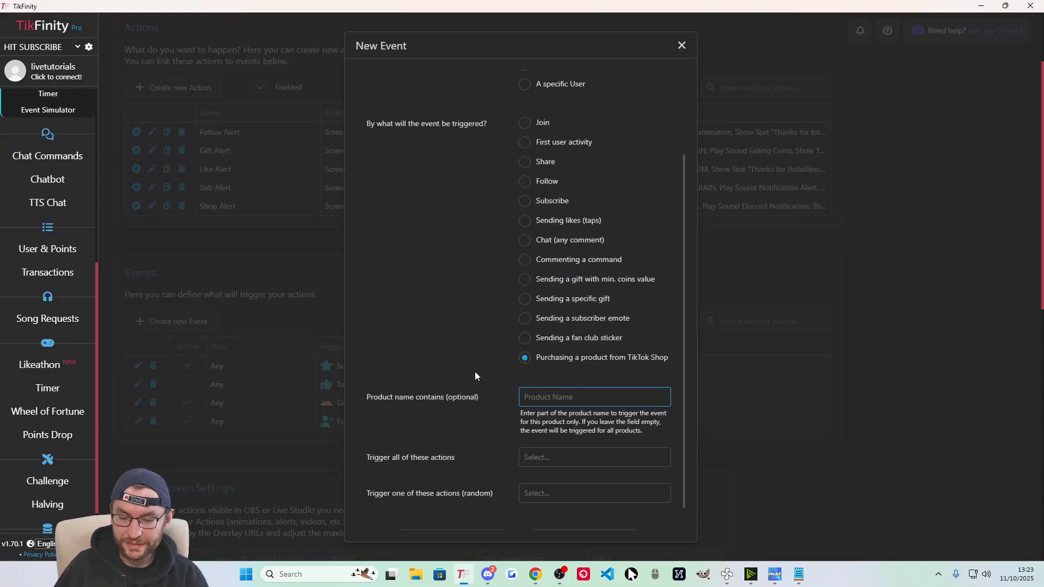
Make the purchase event trigger Shop Alert and save it.
{"action": "scroll", "coordinate": [429, 357], "scroll_direction": "down", "scroll_amount": 1}
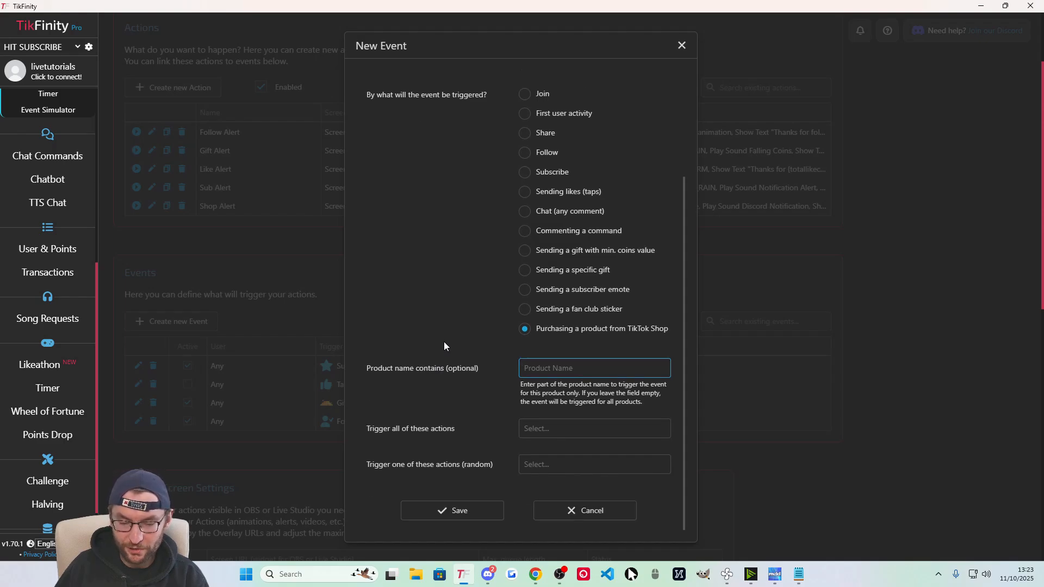
{"action": "left_click", "coordinate": [542, 432]}
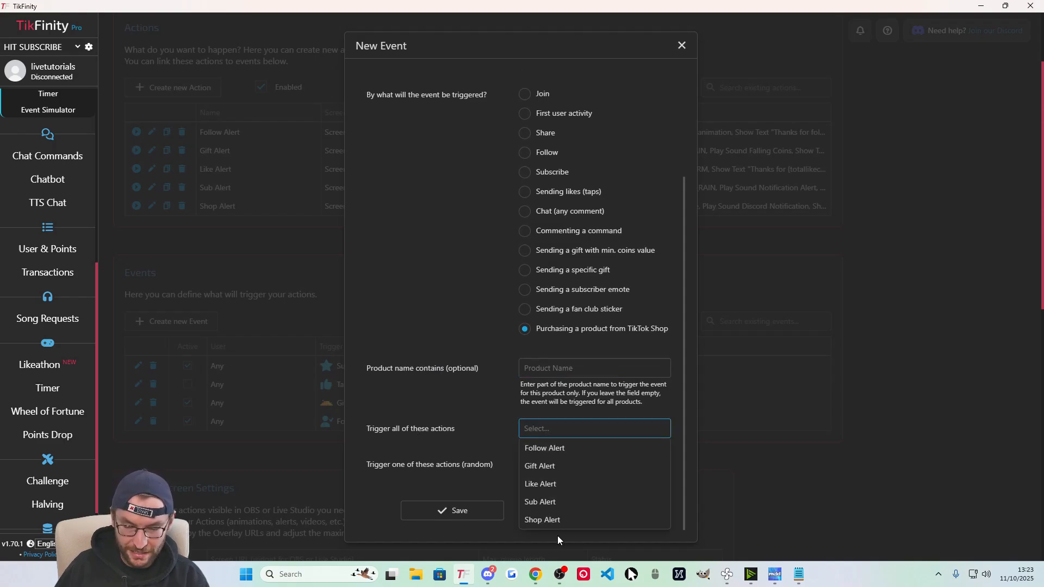
{"action": "left_click", "coordinate": [550, 521]}
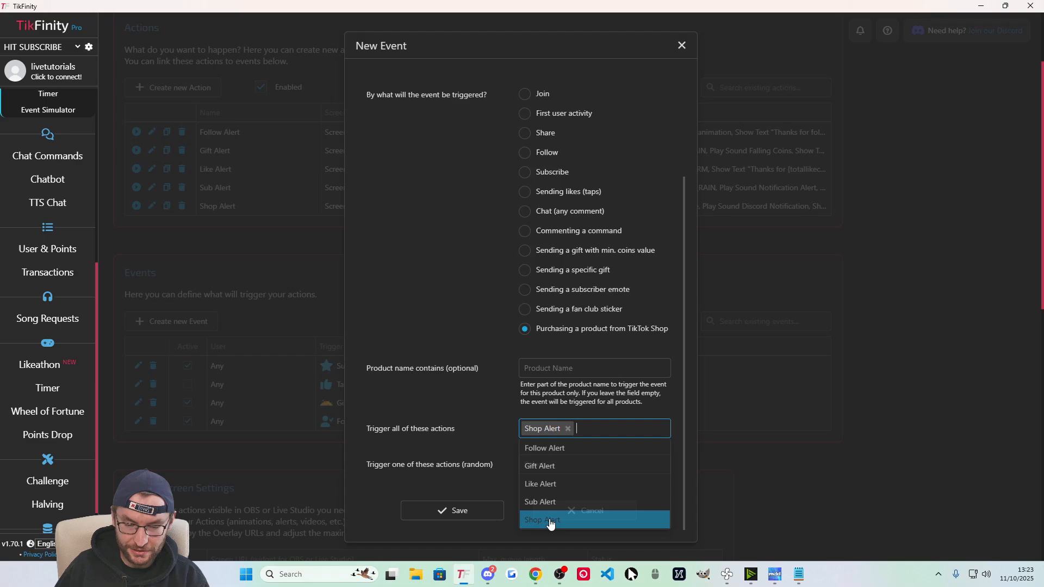
{"action": "left_click", "coordinate": [482, 521]}
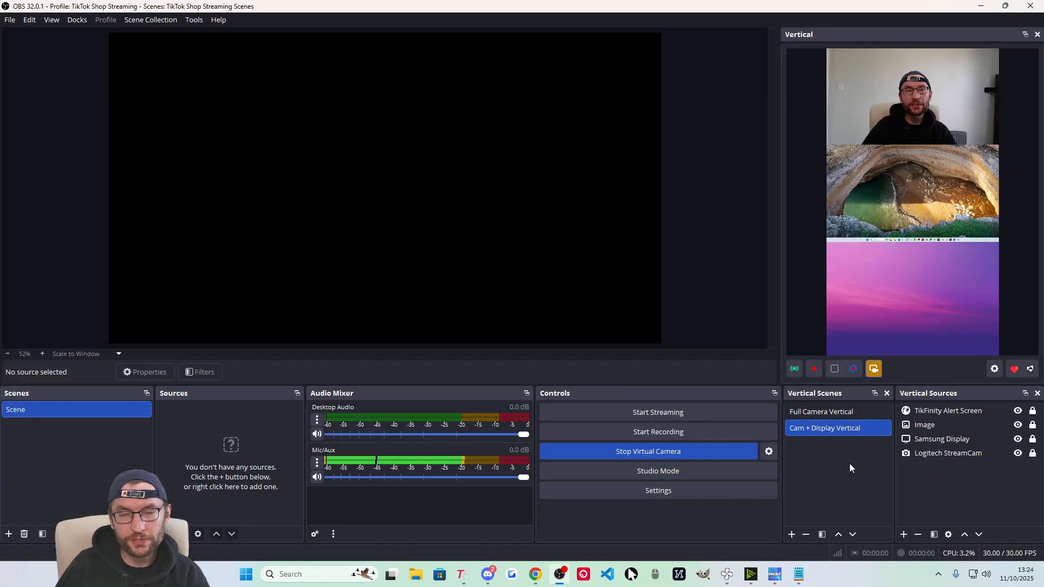
Switch the vertical output to Full Camera Vertical, then go back to Chrome.
{"action": "left_click", "coordinate": [821, 411]}
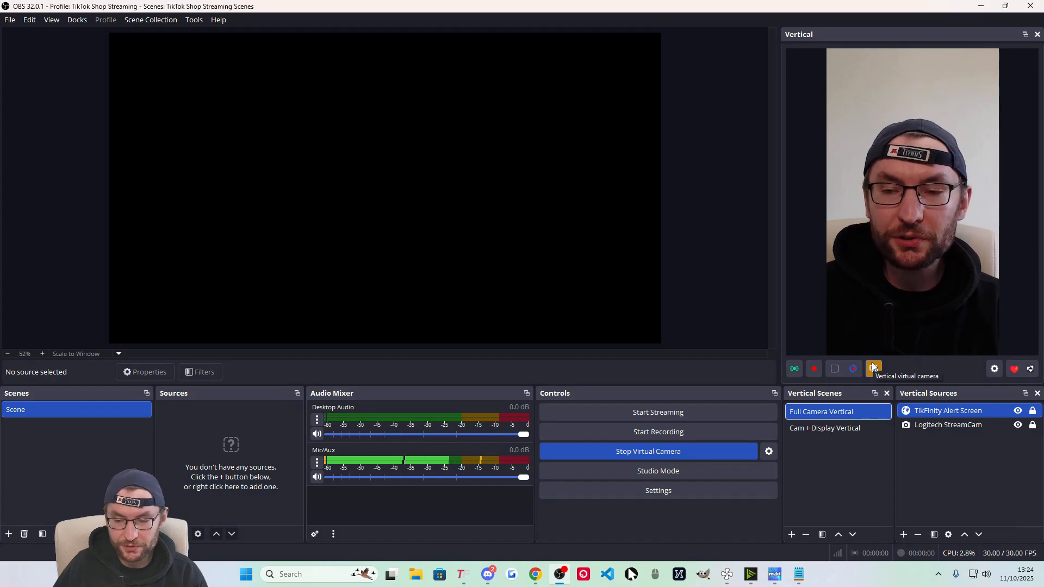
{"action": "key", "text": "alt+Tab"}
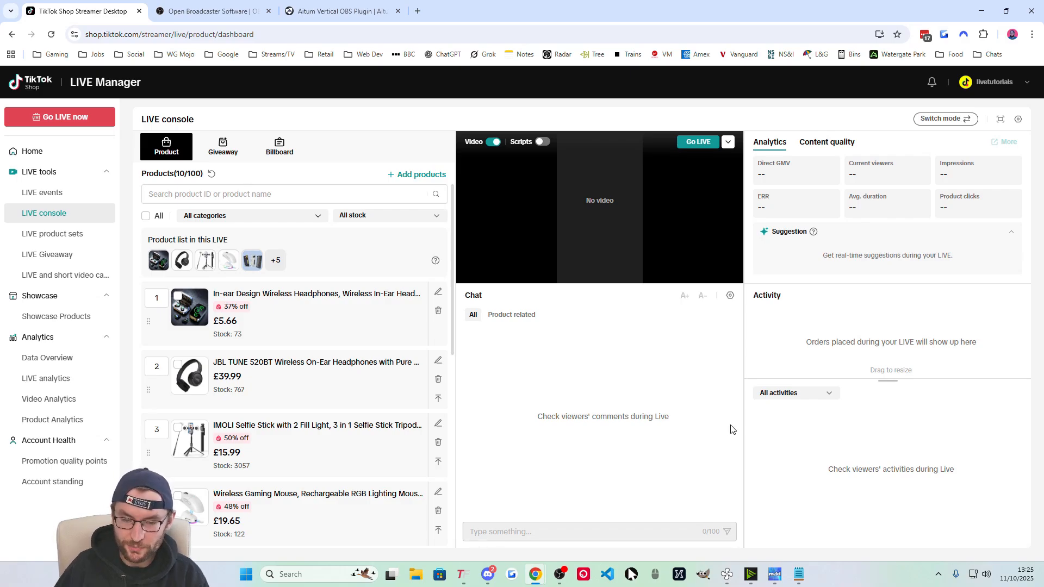
Bring the NVIDIA Broadcast audio window to the front from the taskbar.
{"action": "mouse_move", "coordinate": [750, 576]}
{"action": "left_click", "coordinate": [751, 519]}
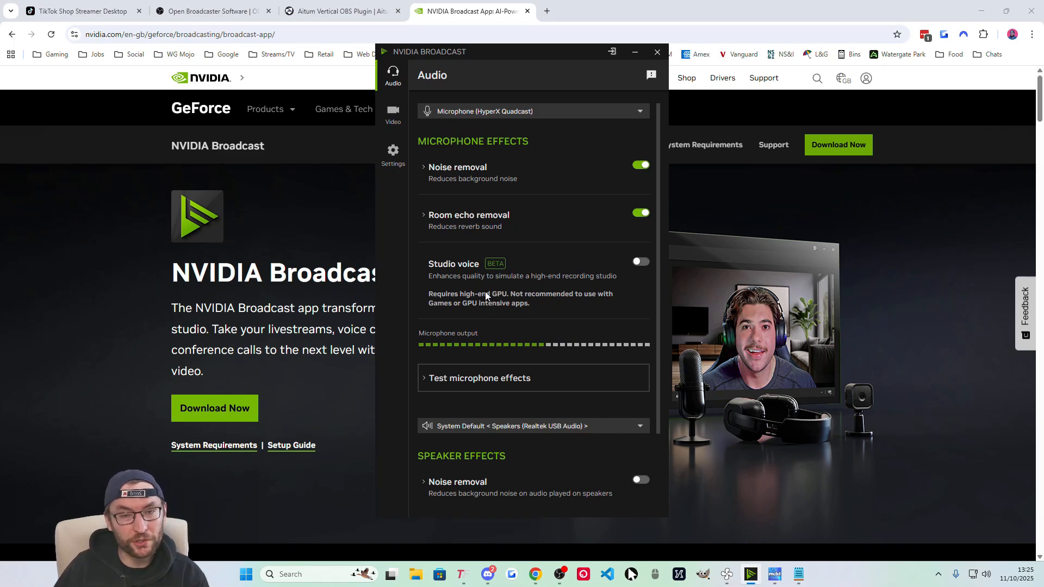
Keep HyperX Quadcast as NVIDIA Broadcast's microphone and return to the TikTok Shop LIVE console.
{"action": "left_click", "coordinate": [321, 272]}
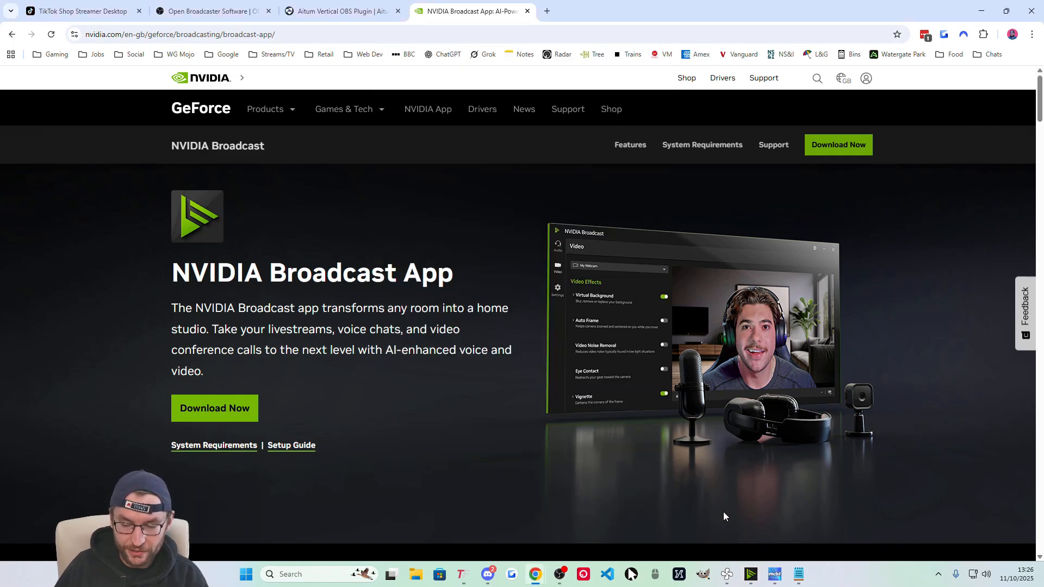
{"action": "left_click", "coordinate": [750, 574]}
{"action": "left_click", "coordinate": [496, 113]}
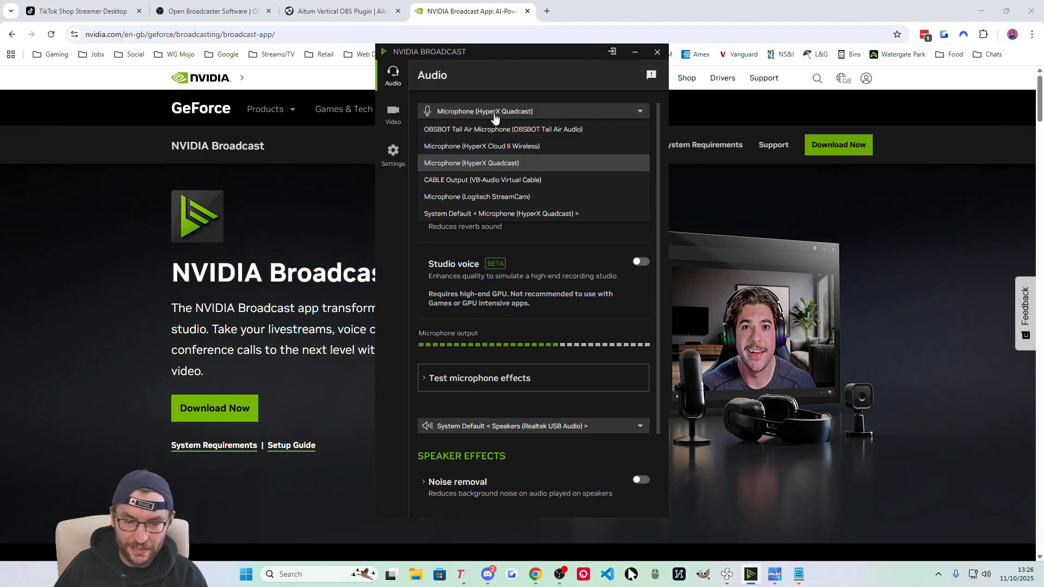
{"action": "left_click", "coordinate": [497, 95]}
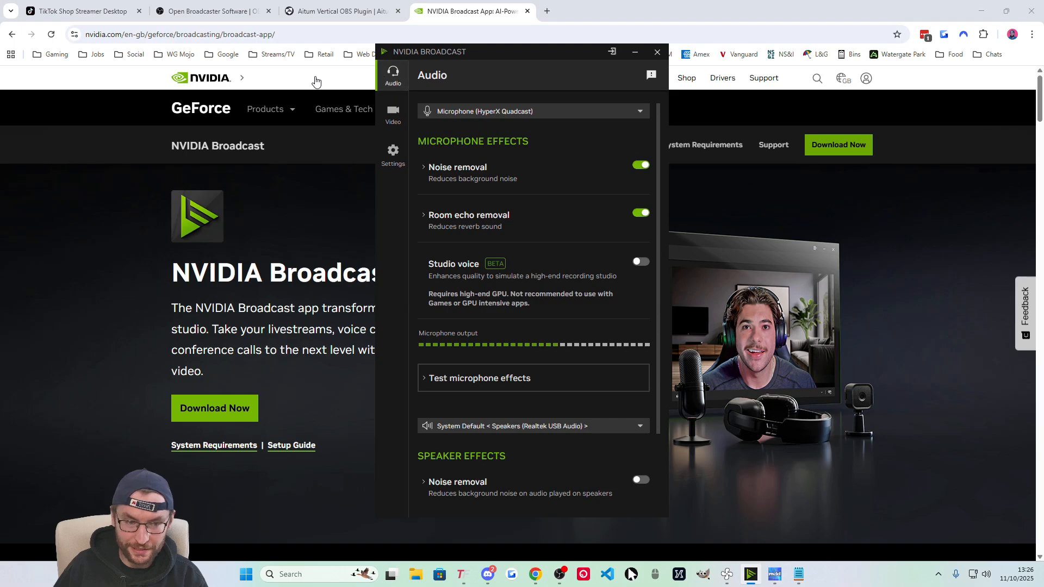
{"action": "left_click", "coordinate": [81, 11]}
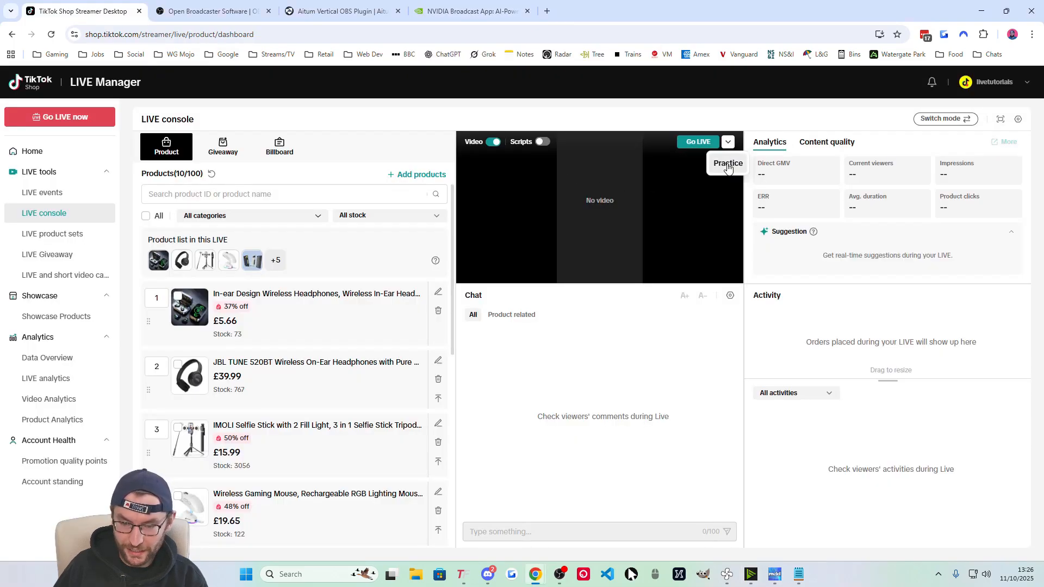
In the practice LIVE's audio and video settings, choose OBS Virtual Camera as the video source.
{"action": "left_click", "coordinate": [728, 163]}
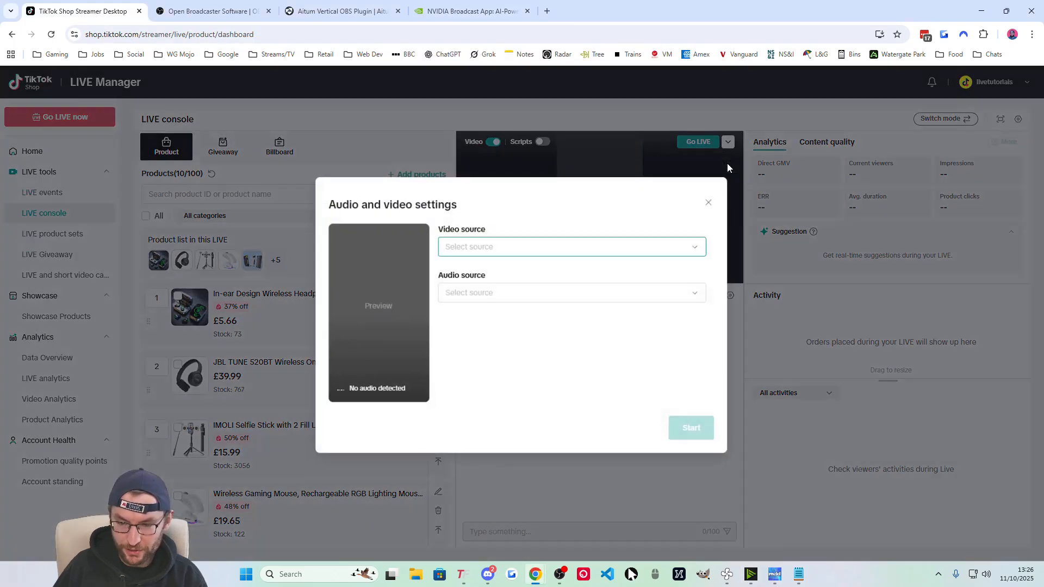
{"action": "left_click", "coordinate": [471, 294]}
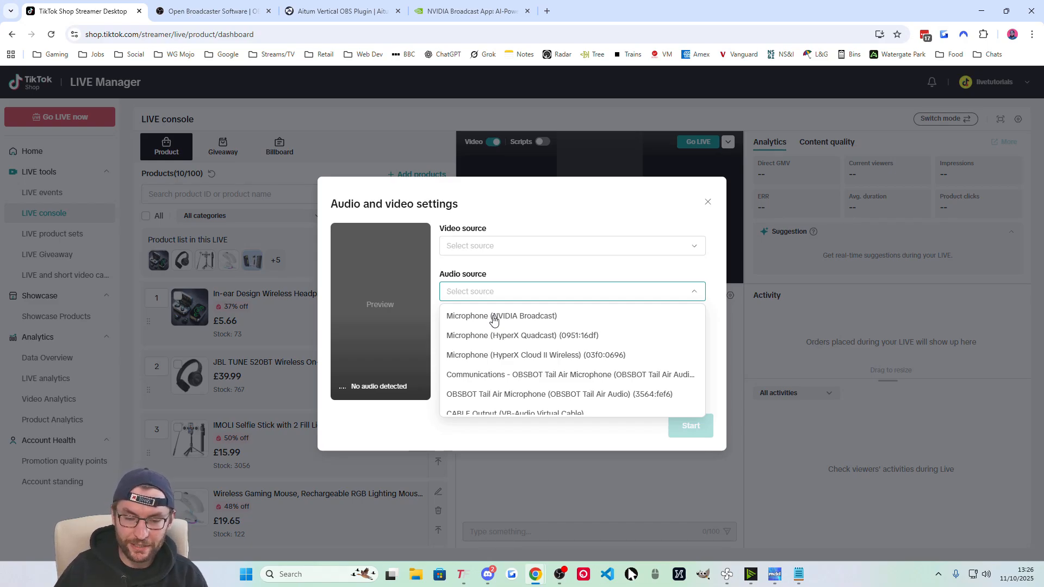
{"action": "left_click", "coordinate": [489, 250]}
{"action": "scroll", "coordinate": [497, 332], "scroll_direction": "down", "scroll_amount": 1}
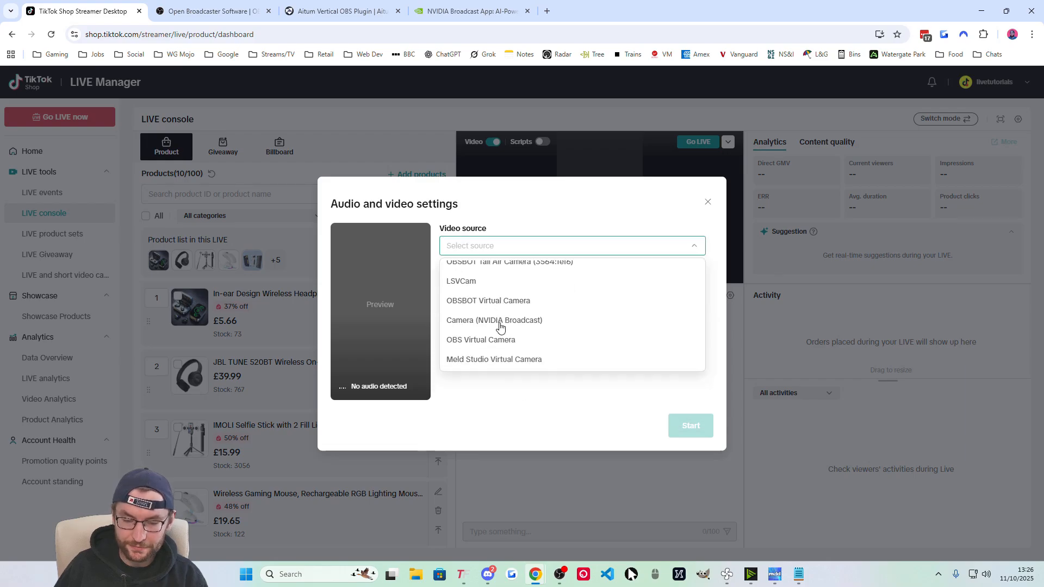
{"action": "left_click", "coordinate": [479, 340]}
{"action": "left_click", "coordinate": [513, 296]}
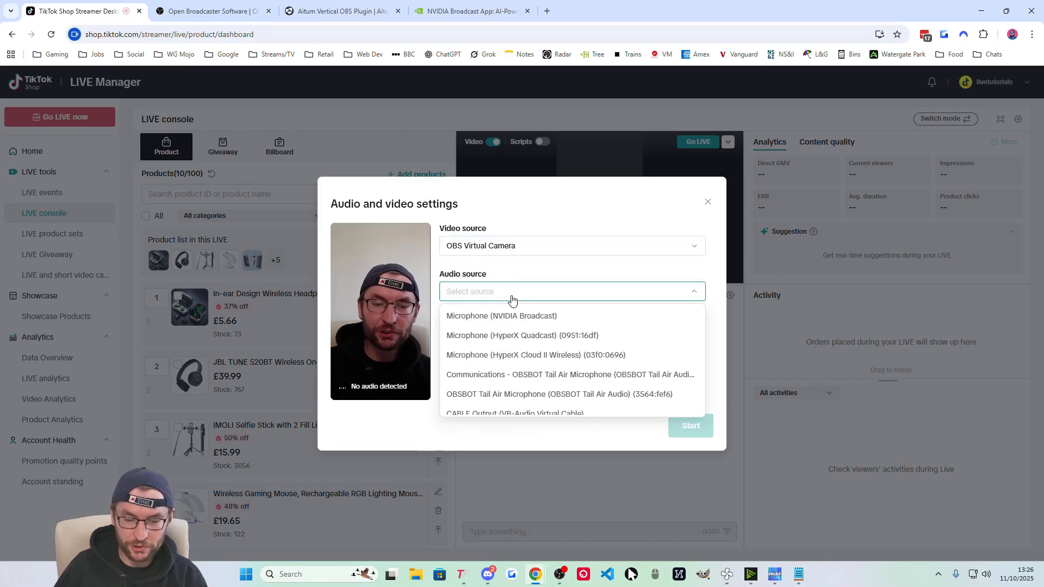
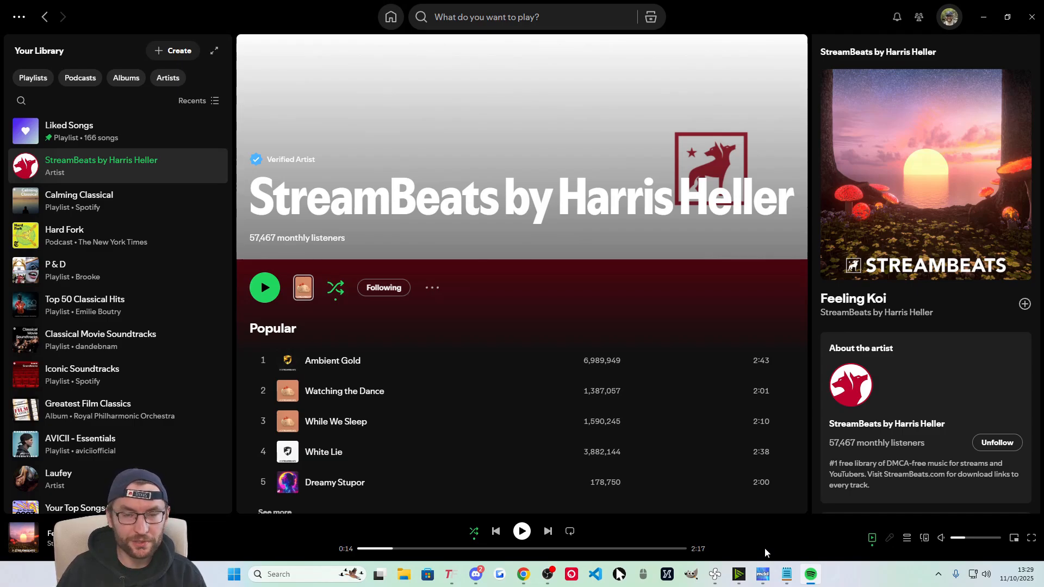
Switch from Spotify to the VB-CABLE download page in Chrome.
{"action": "key", "text": "alt+Tab"}
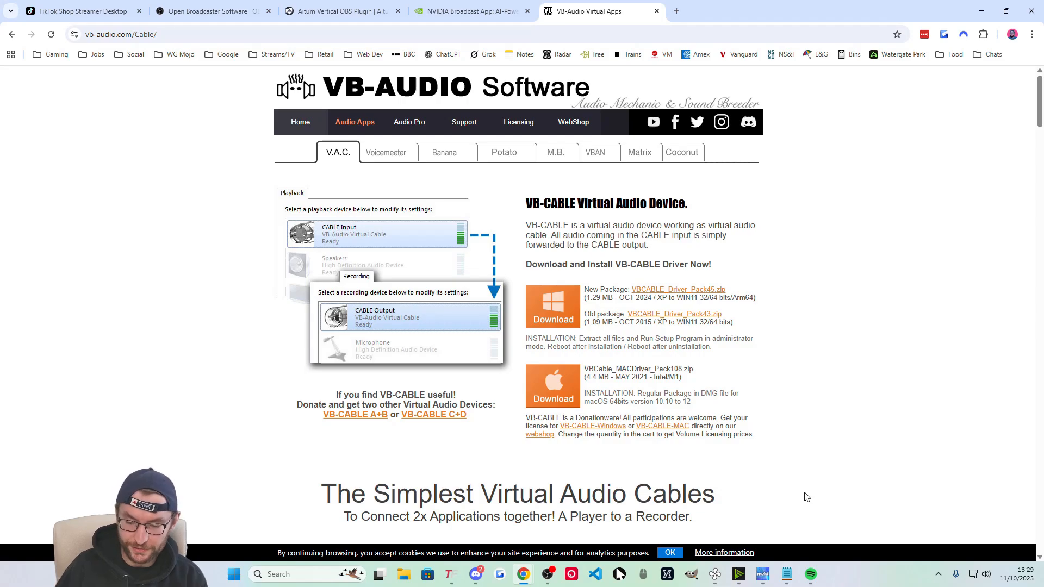
Check the 'Headset' entry in the Notepad setup notes, then move from the VB-CABLE page to OBS Studio.
{"action": "left_click", "coordinate": [787, 574]}
{"action": "double_click", "coordinate": [66, 439]}
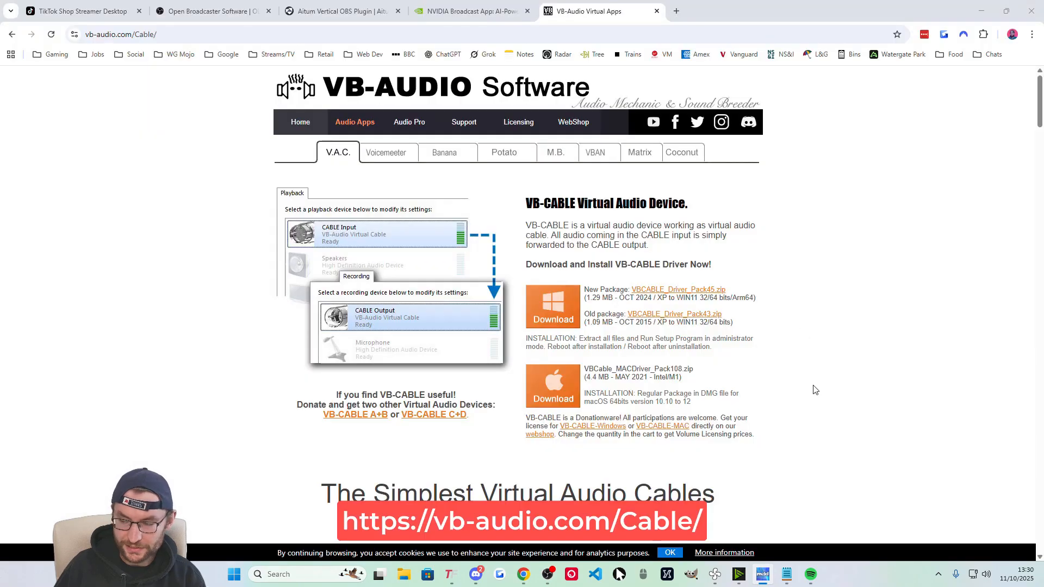
{"action": "left_click", "coordinate": [780, 463]}
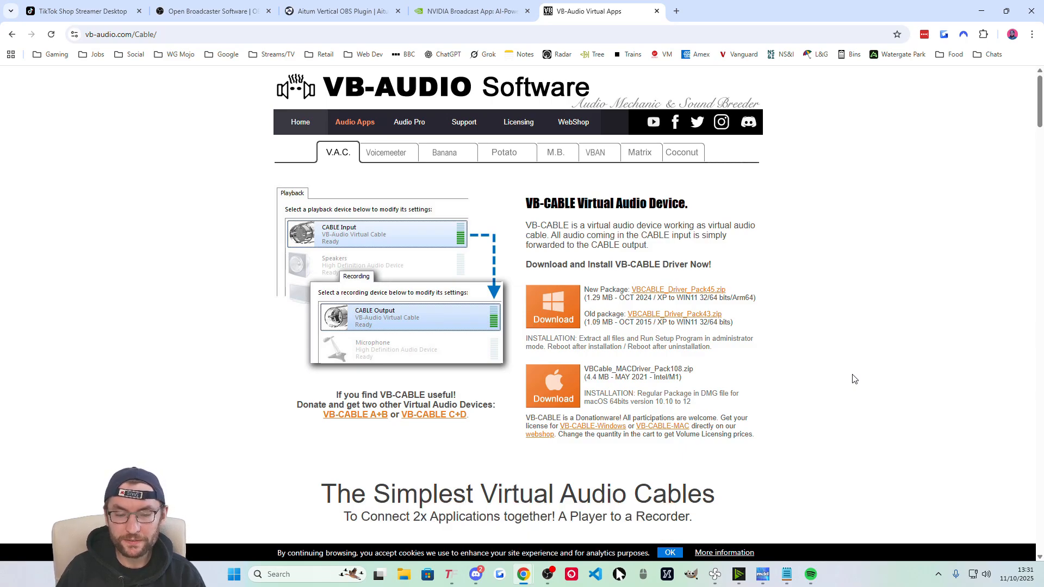
{"action": "key", "text": "alt+Tab"}
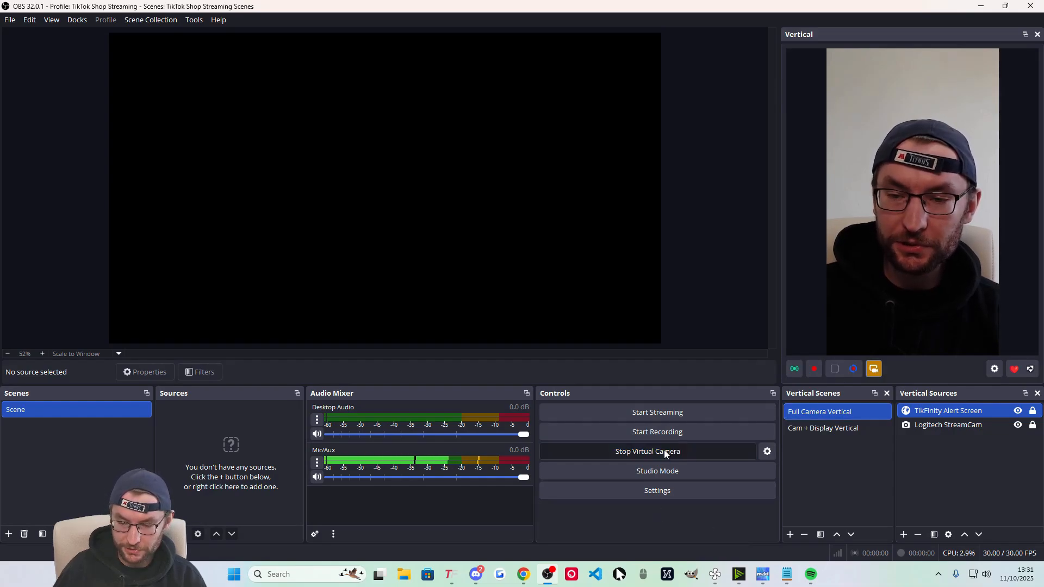
Set OBS's audio Monitoring Device to CABLE Input (VB-Audio Virtual Cable) and save.
{"action": "left_click", "coordinate": [648, 491]}
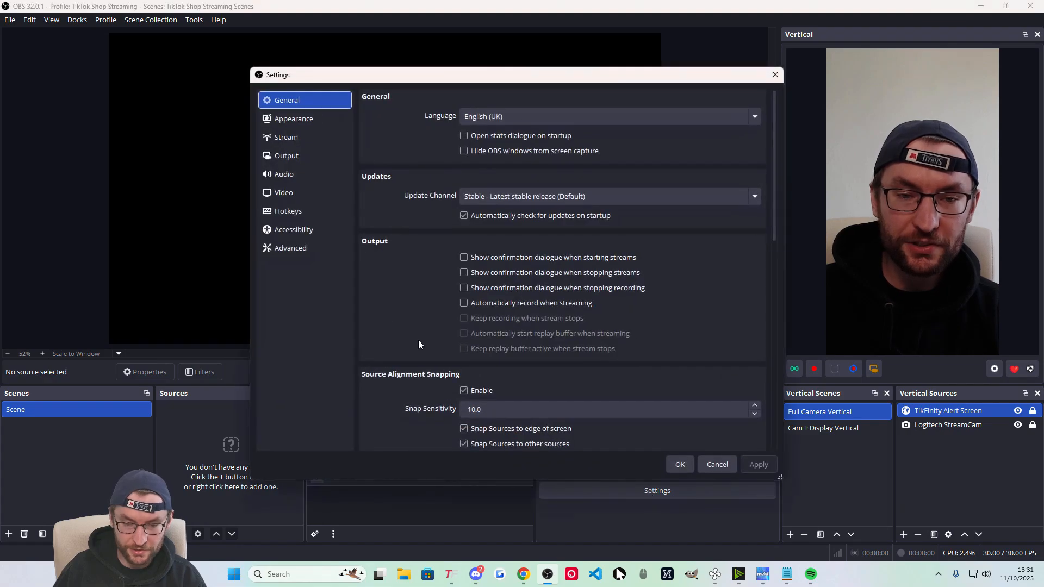
{"action": "left_click", "coordinate": [281, 173]}
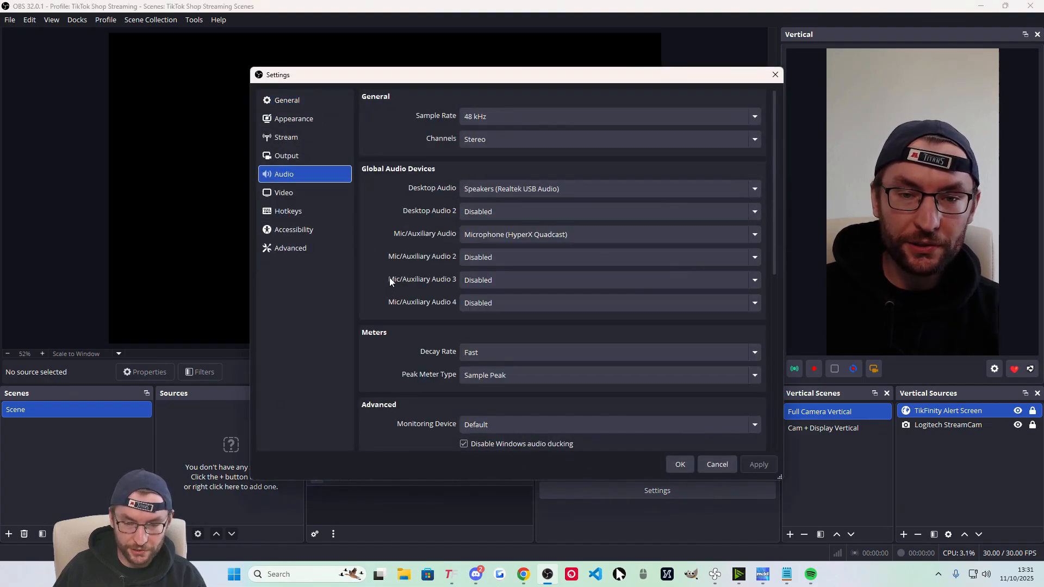
{"action": "scroll", "coordinate": [402, 299], "scroll_direction": "down", "scroll_amount": 1}
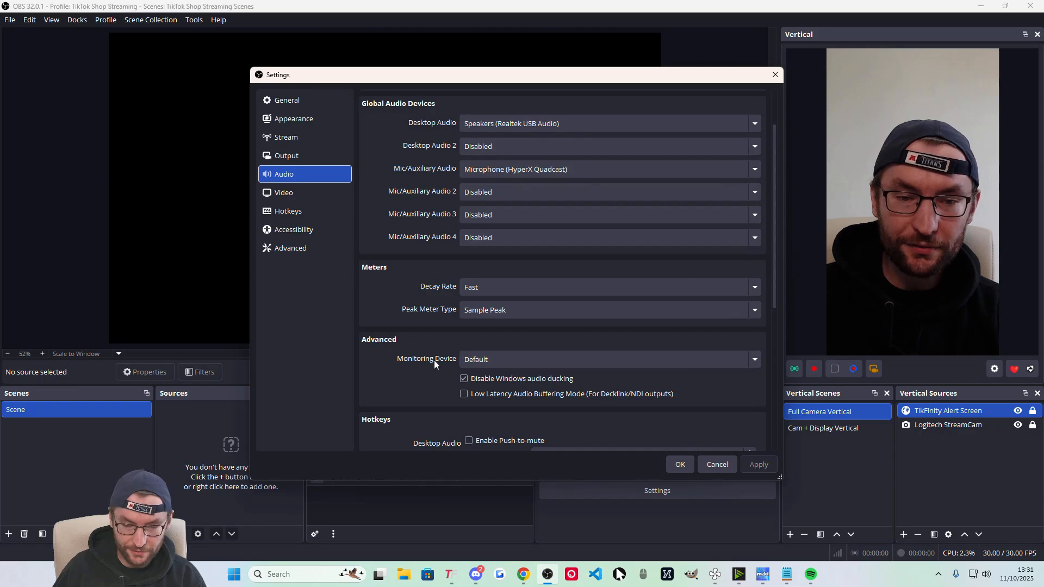
{"action": "left_click", "coordinate": [475, 360]}
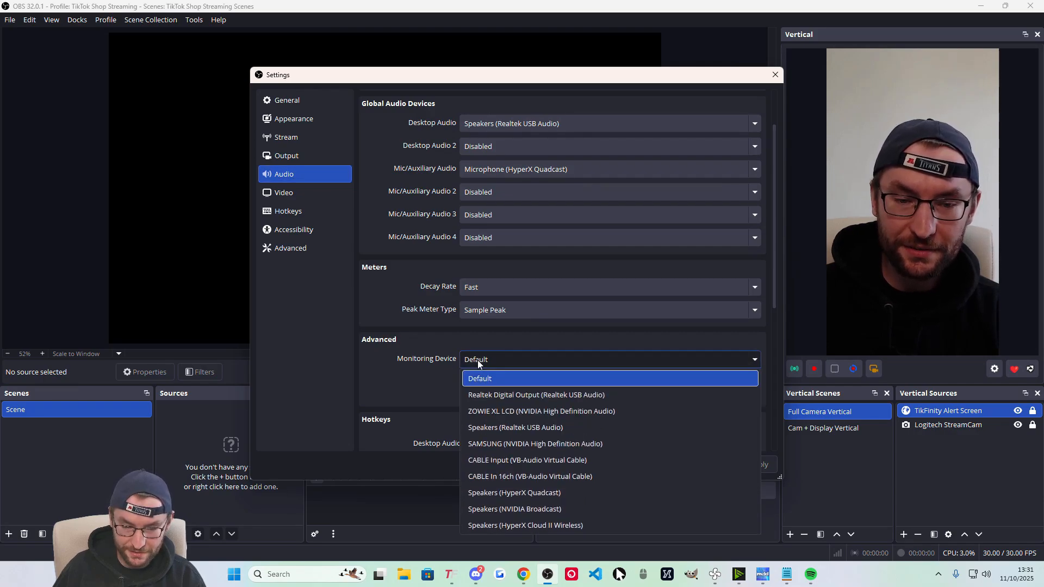
{"action": "left_click", "coordinate": [590, 459]}
{"action": "left_click", "coordinate": [674, 464]}
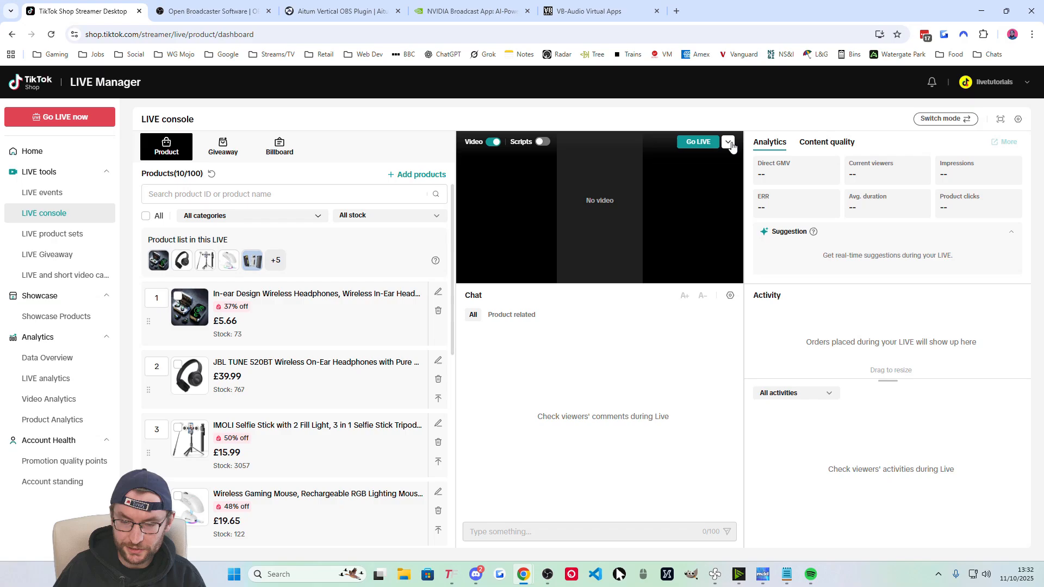
Set a practice LIVE to CABLE Output audio and OBS Virtual Camera video, then return to OBS.
{"action": "left_click", "coordinate": [728, 142]}
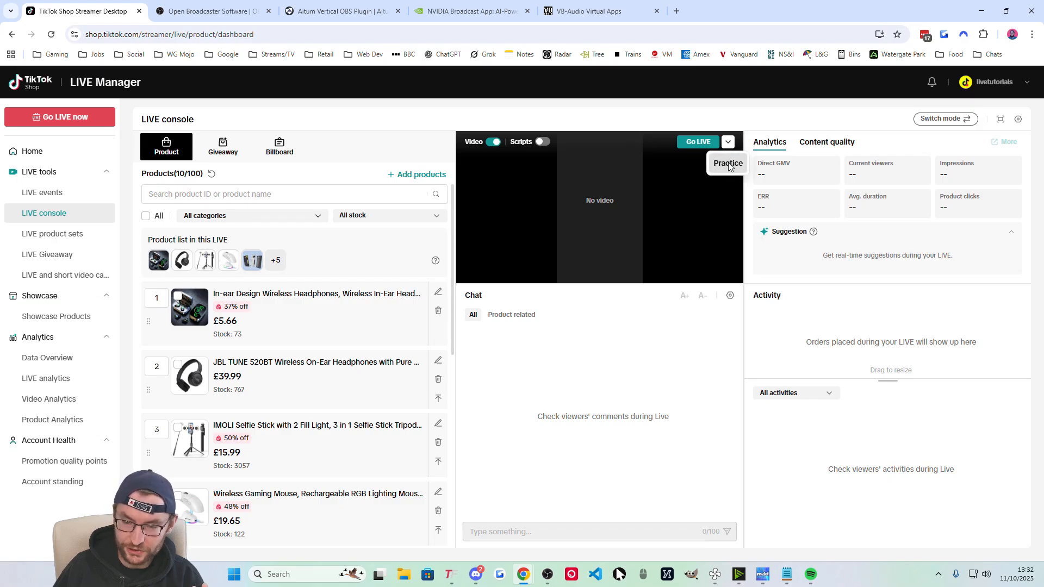
{"action": "left_click", "coordinate": [729, 162]}
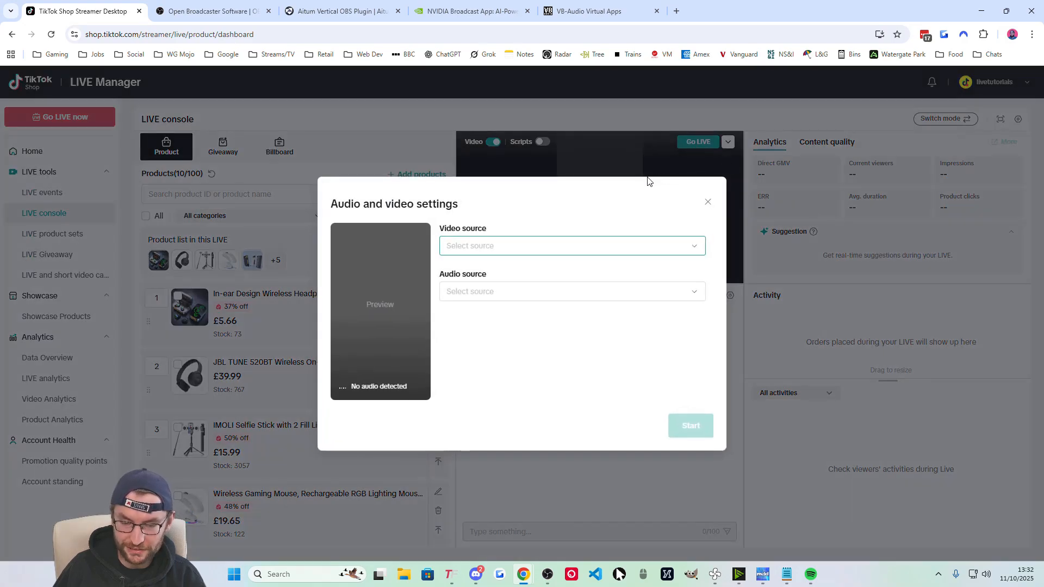
{"action": "left_click", "coordinate": [471, 294]}
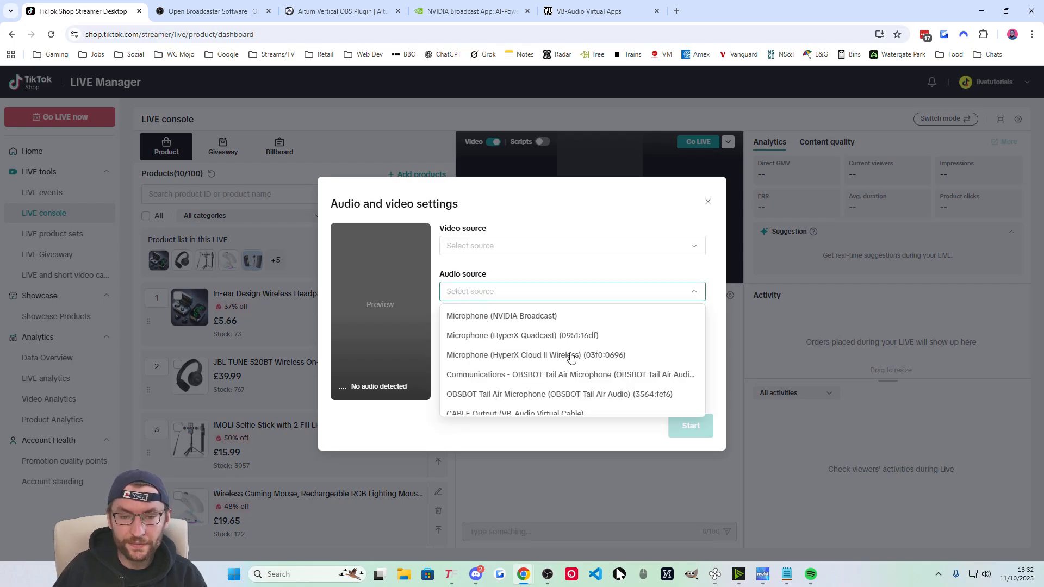
{"action": "scroll", "coordinate": [517, 342], "scroll_direction": "down", "scroll_amount": 1}
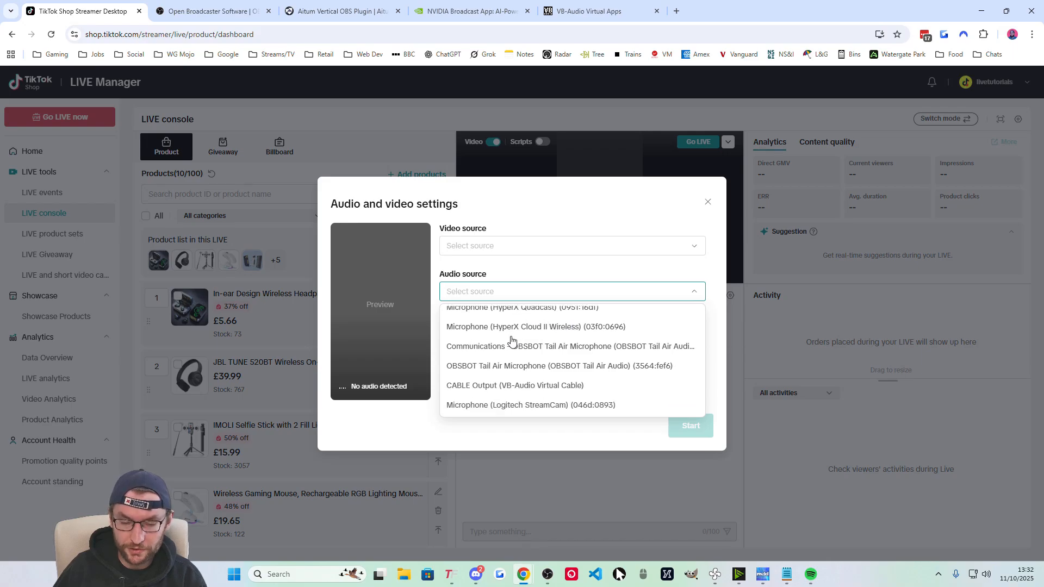
{"action": "left_click", "coordinate": [481, 387]}
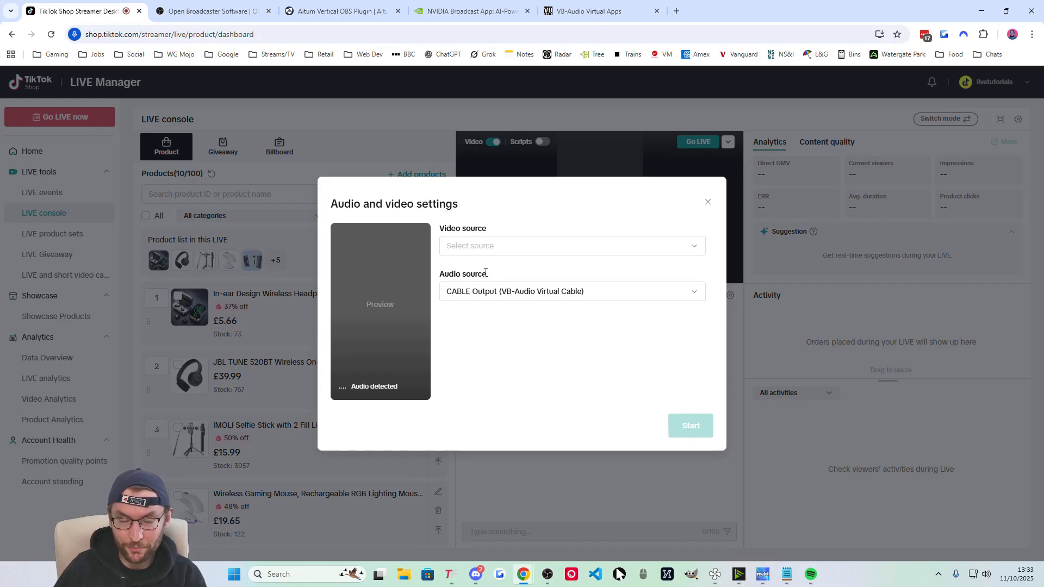
{"action": "left_click", "coordinate": [530, 245]}
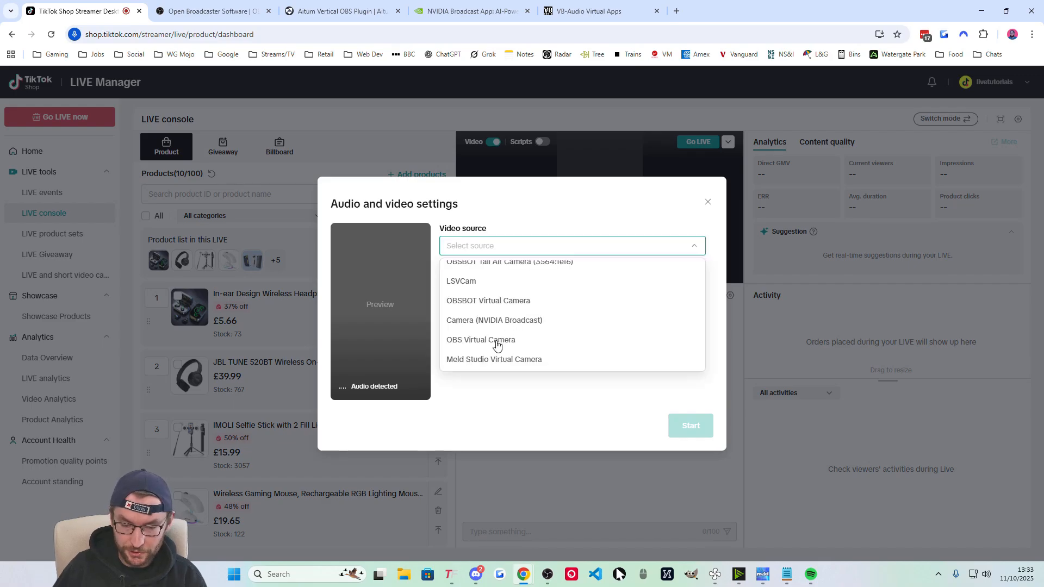
{"action": "left_click", "coordinate": [516, 337]}
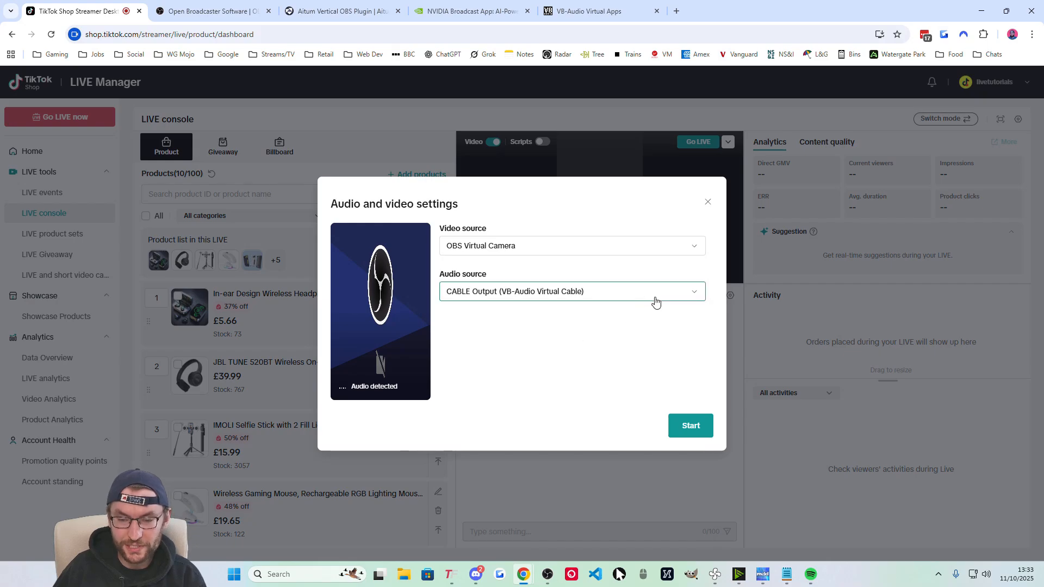
{"action": "left_click", "coordinate": [708, 202]}
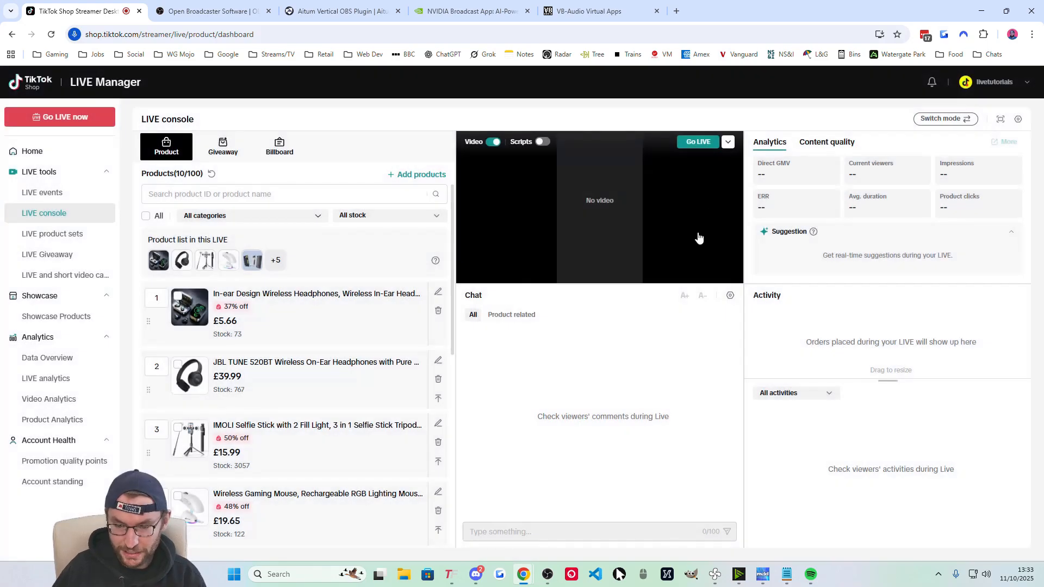
{"action": "left_click", "coordinate": [548, 574]}
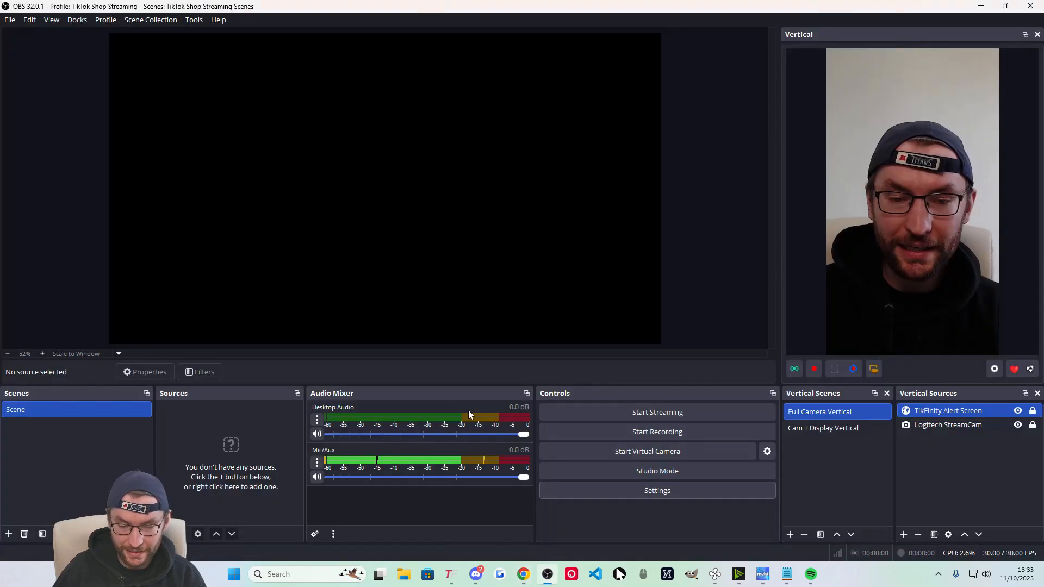
Set Mic/Aux to Monitor Only (mute output) and review its filters.
{"action": "left_click", "coordinate": [318, 461]}
{"action": "left_click", "coordinate": [394, 452]}
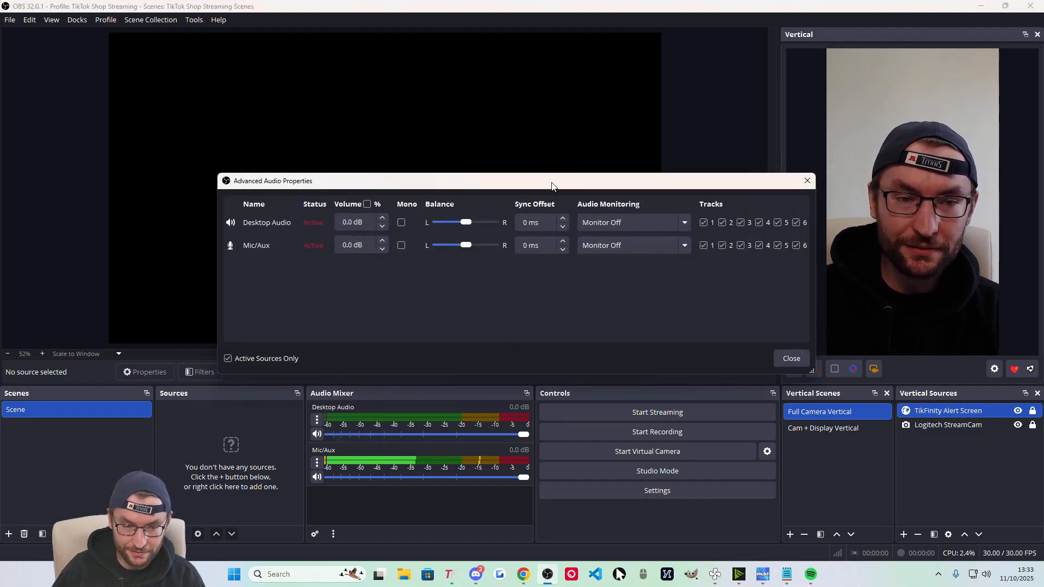
{"action": "left_click_drag", "start_coordinate": [553, 184], "coordinate": [525, 129]}
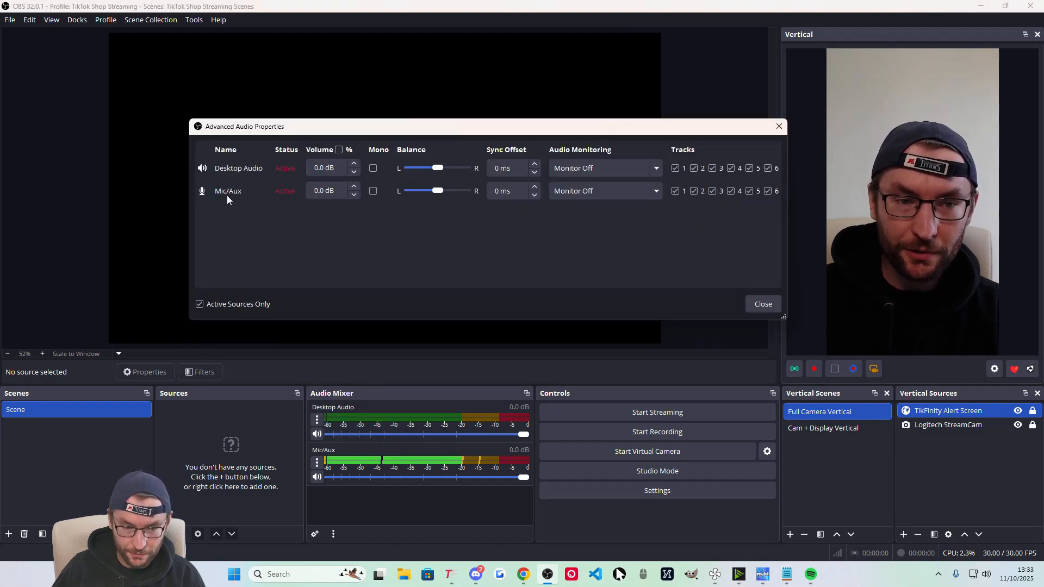
{"action": "left_click", "coordinate": [586, 195]}
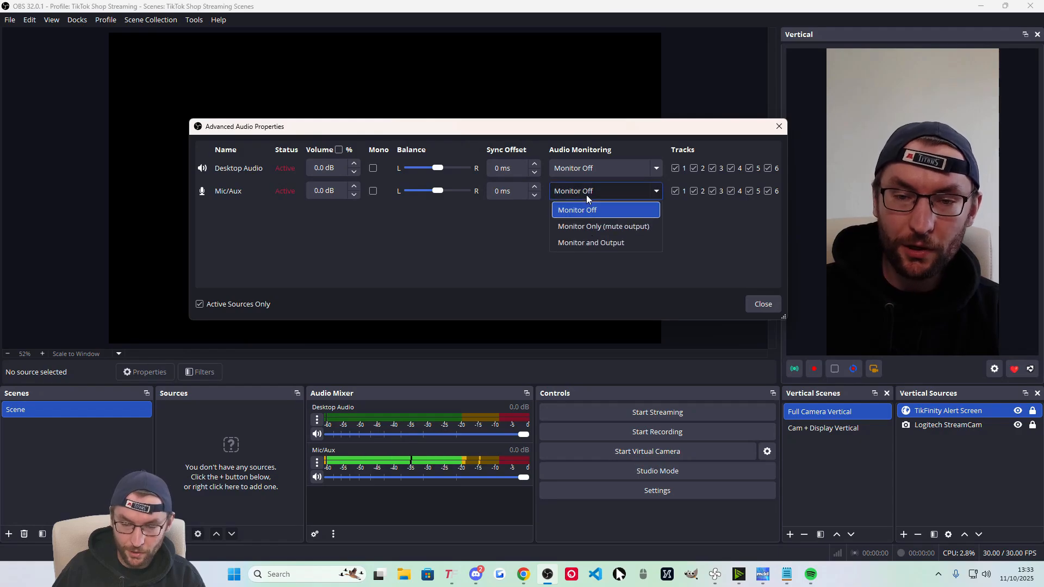
{"action": "left_click", "coordinate": [604, 228]}
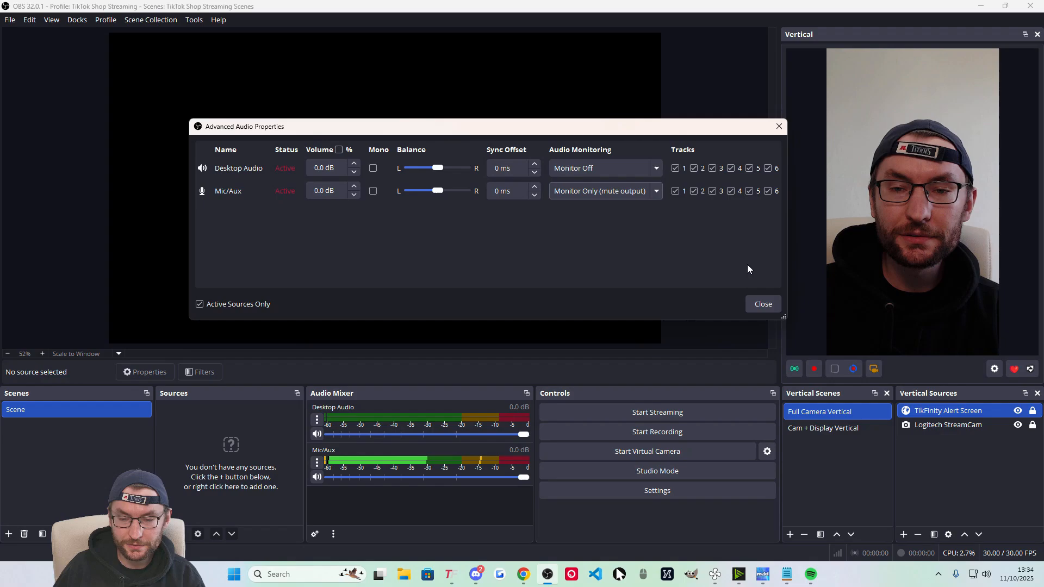
{"action": "left_click", "coordinate": [762, 307]}
{"action": "left_click", "coordinate": [315, 465]}
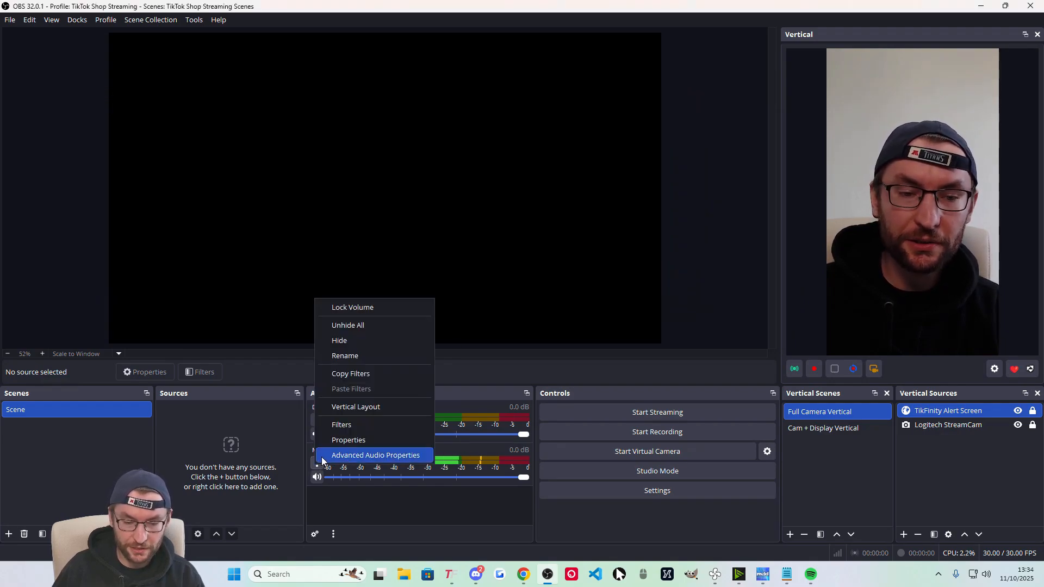
{"action": "left_click", "coordinate": [346, 425]}
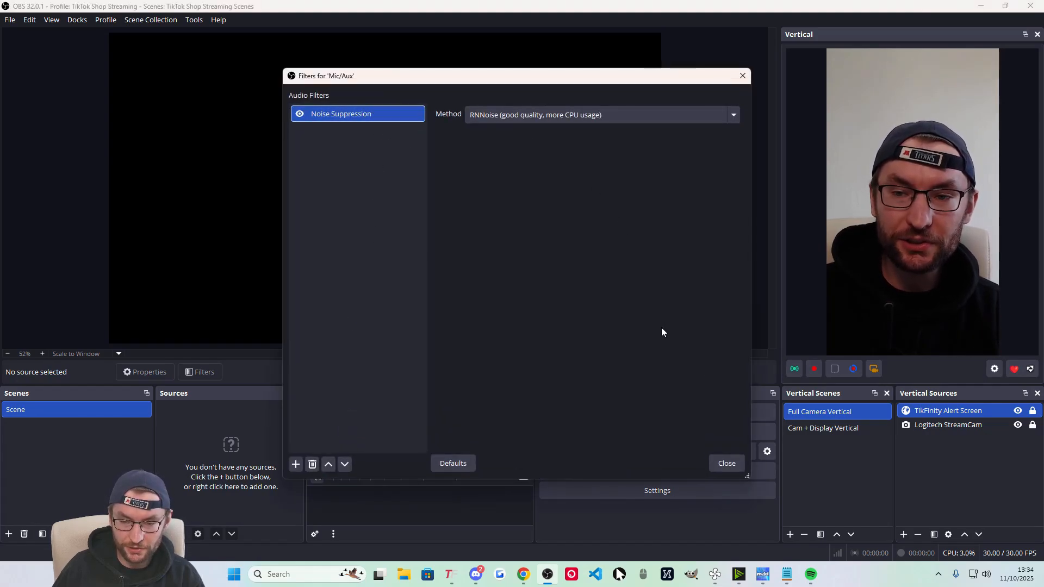
{"action": "left_click", "coordinate": [727, 463]}
Change the Mic/Aux input device to Microphone (NVIDIA Broadcast).
{"action": "left_click", "coordinate": [316, 466]}
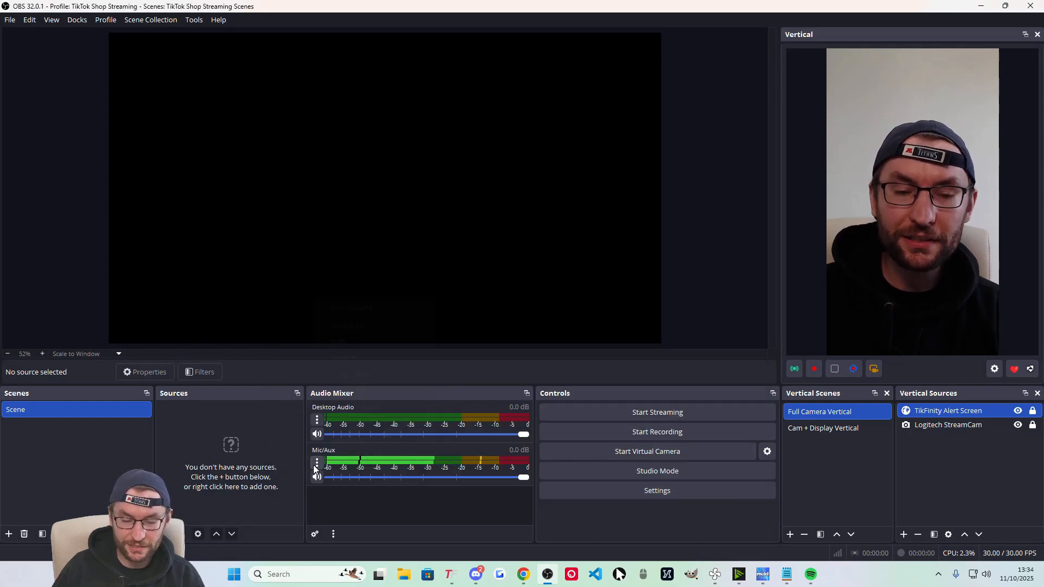
{"action": "left_click", "coordinate": [338, 440]}
{"action": "left_click", "coordinate": [460, 80]}
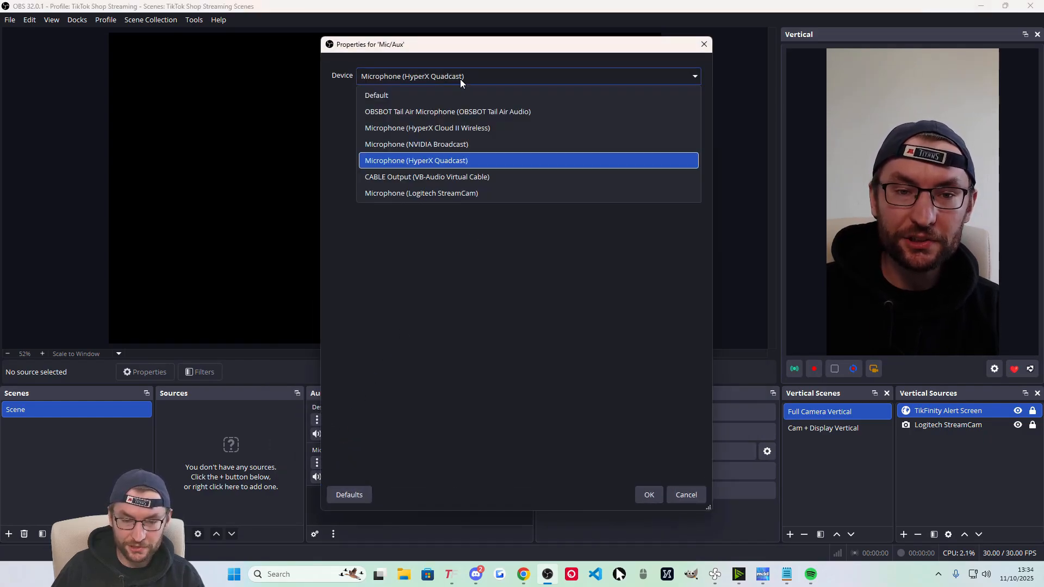
{"action": "left_click", "coordinate": [382, 146]}
{"action": "key", "text": "Return"}
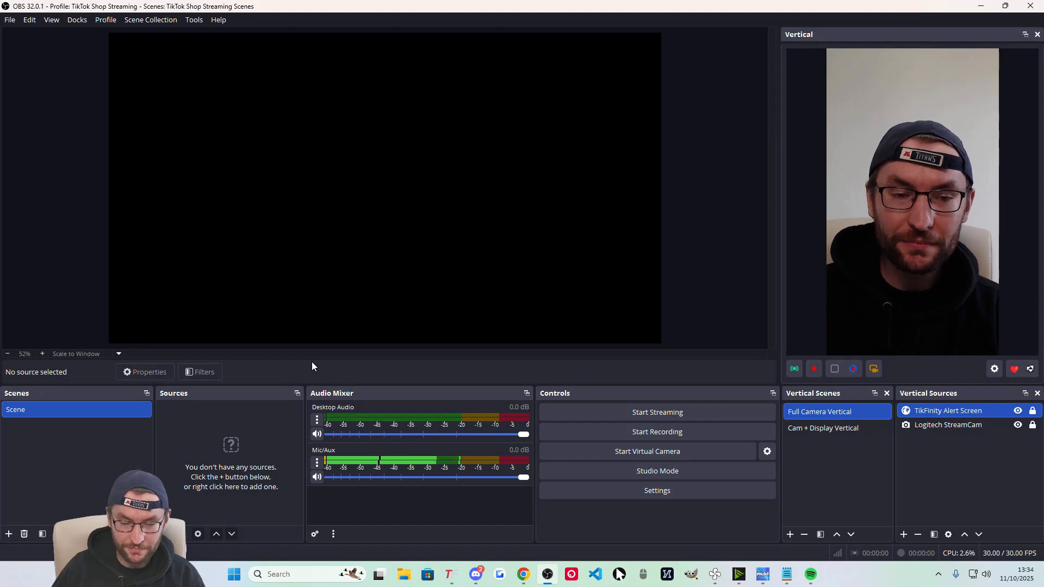
Set Desktop Audio to Monitor Only (mute output), then bring Spotify back to the front.
{"action": "left_click", "coordinate": [811, 574]}
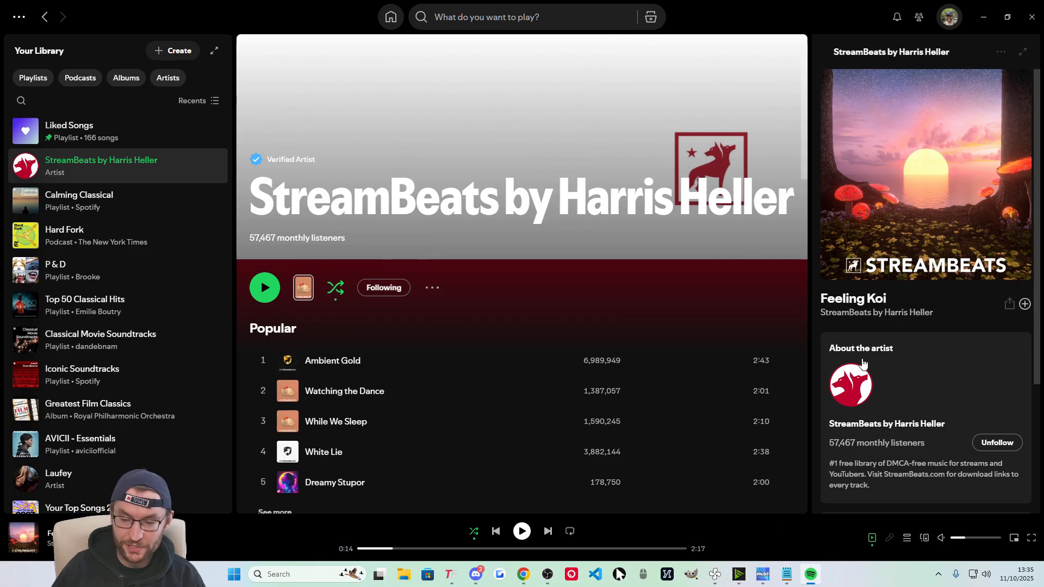
{"action": "left_click", "coordinate": [989, 10]}
{"action": "left_click", "coordinate": [317, 420]}
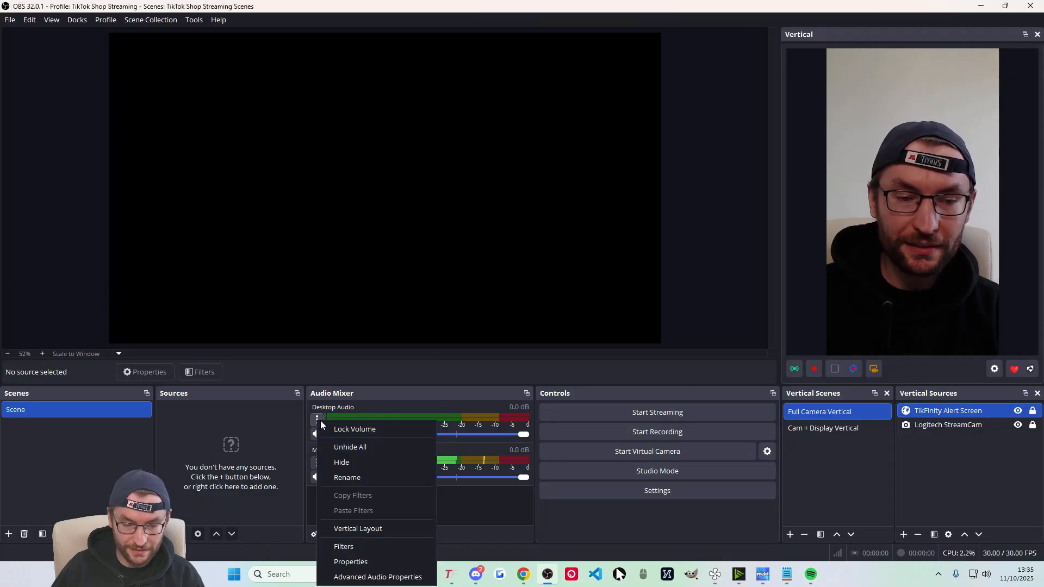
{"action": "left_click", "coordinate": [391, 577]}
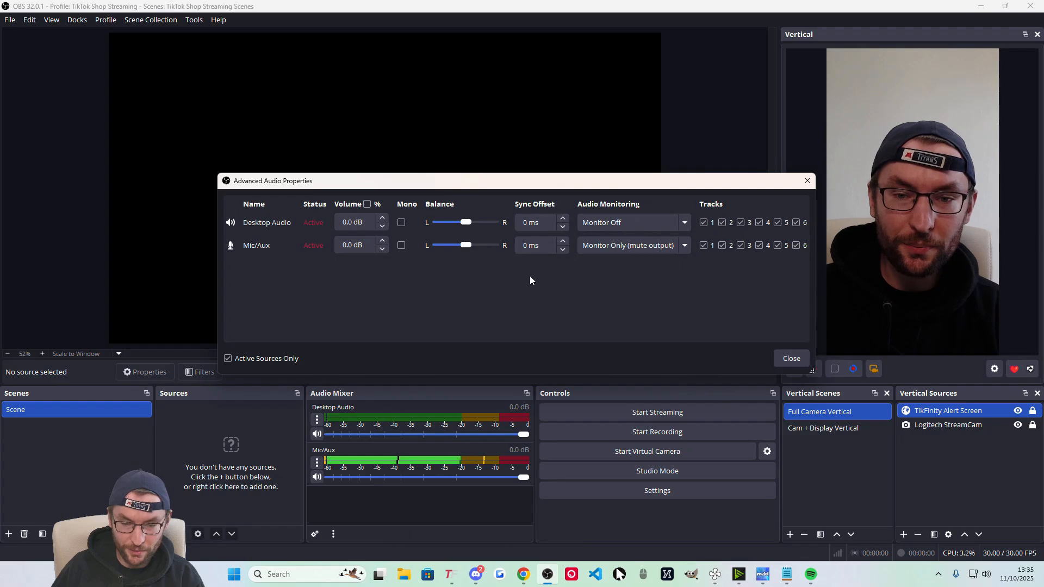
{"action": "left_click", "coordinate": [680, 222]}
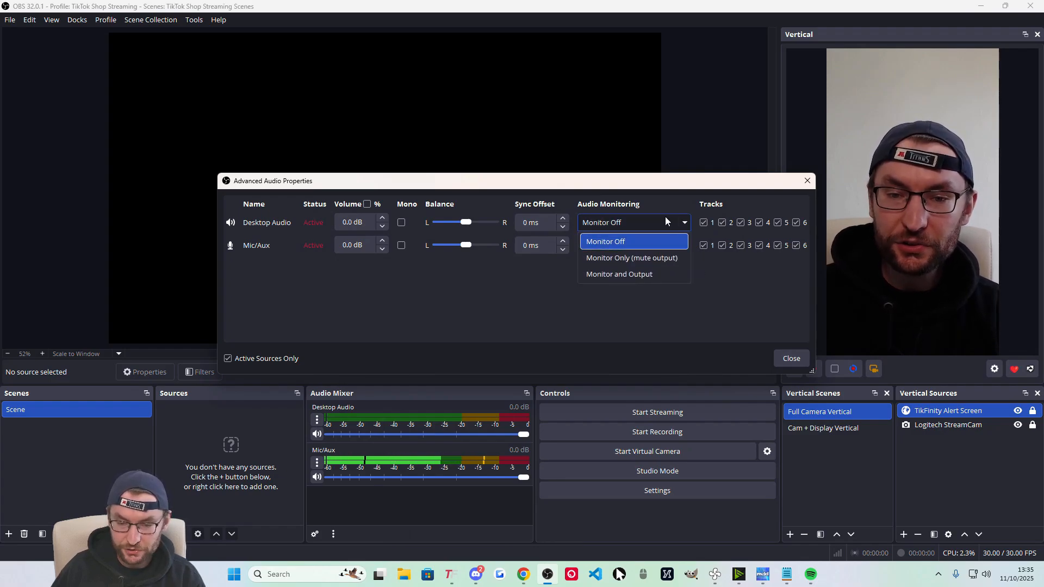
{"action": "left_click", "coordinate": [631, 259]}
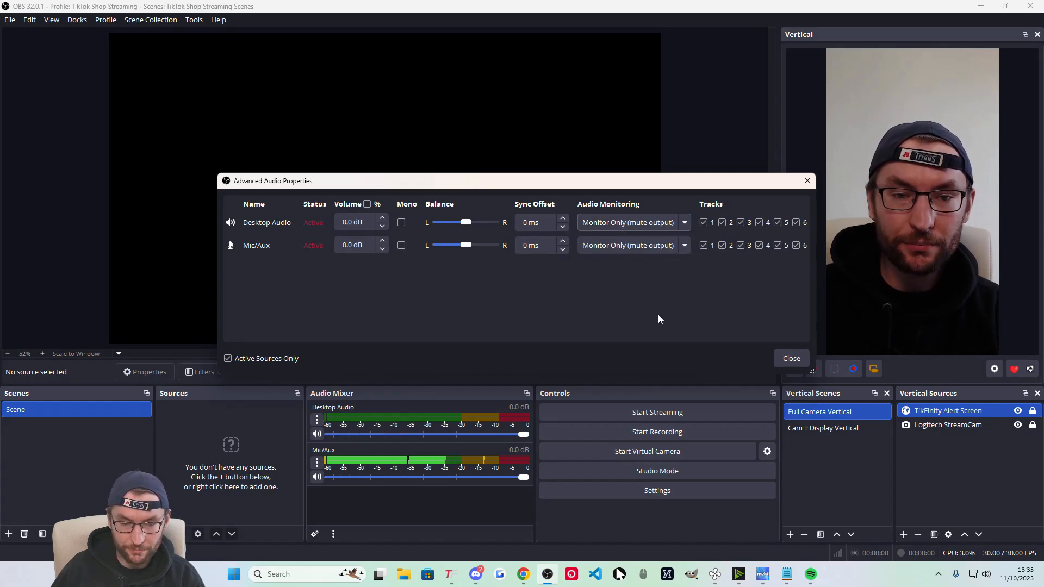
{"action": "left_click", "coordinate": [791, 358]}
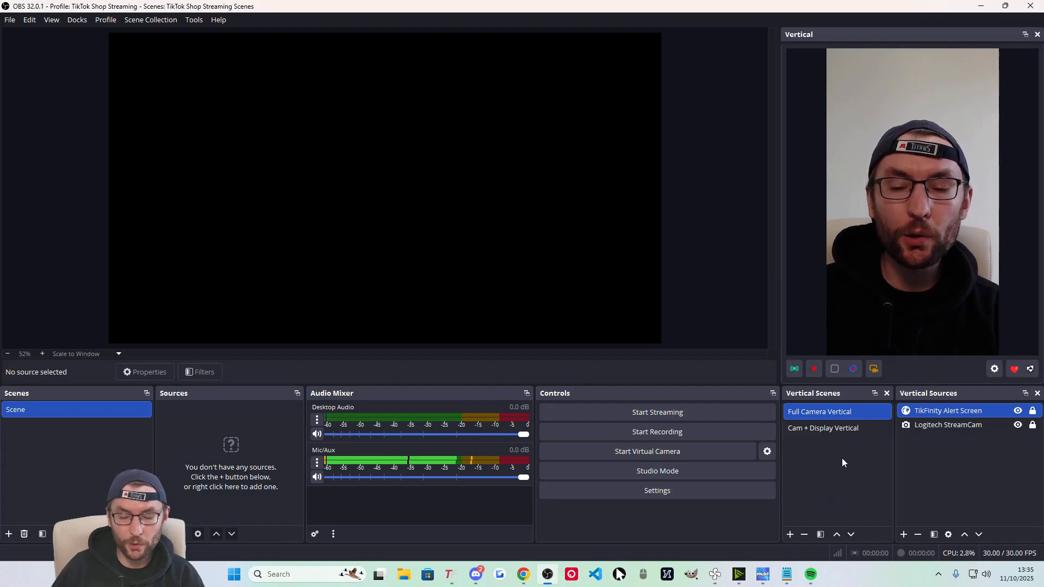
{"action": "left_click", "coordinate": [810, 574]}
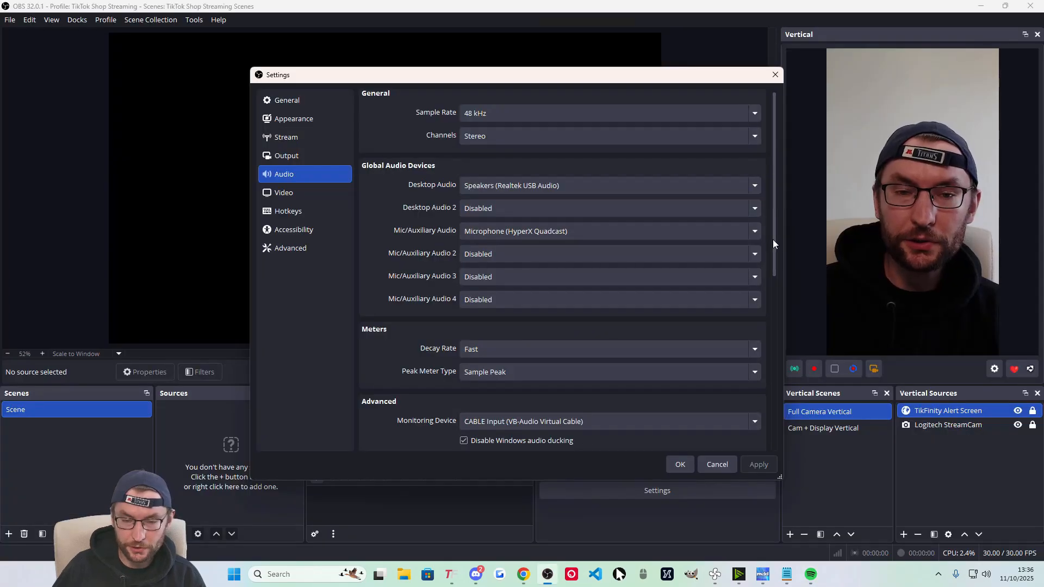
Set Desktop Audio to Speakers (HyperX Cloud II Wireless), keeping the mic and CABLE Input monitoring unchanged.
{"action": "left_click_drag", "start_coordinate": [772, 239], "coordinate": [772, 268]}
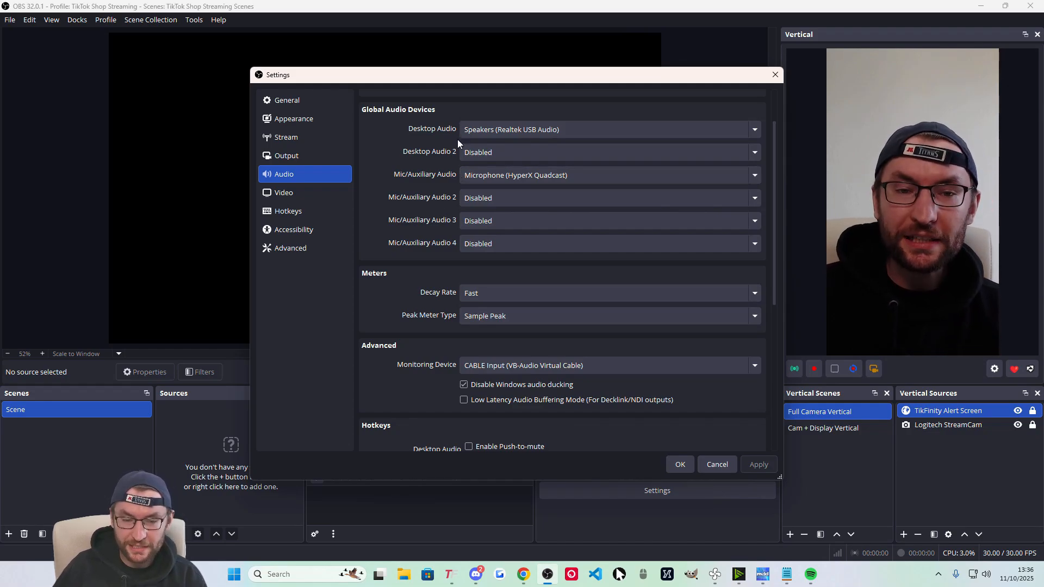
{"action": "left_click", "coordinate": [491, 129]}
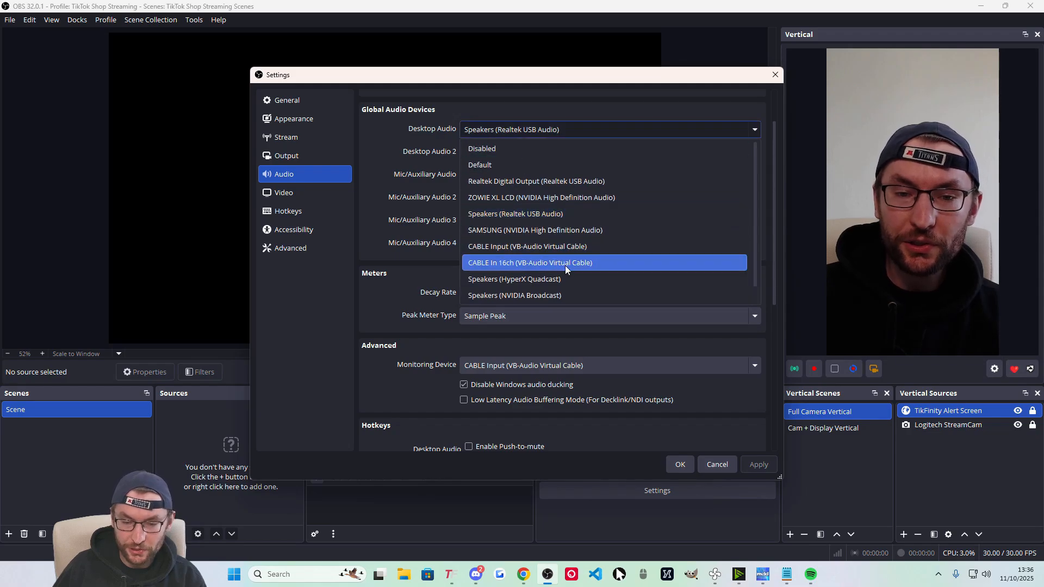
{"action": "scroll", "coordinate": [560, 264], "scroll_direction": "down", "scroll_amount": 1}
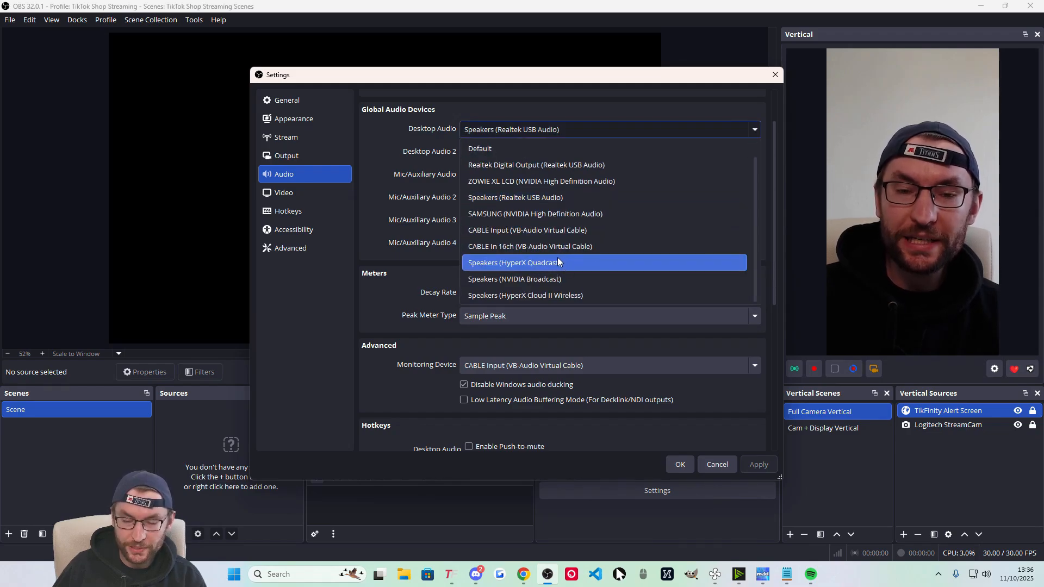
{"action": "left_click", "coordinate": [556, 296]}
{"action": "left_click", "coordinate": [489, 179]}
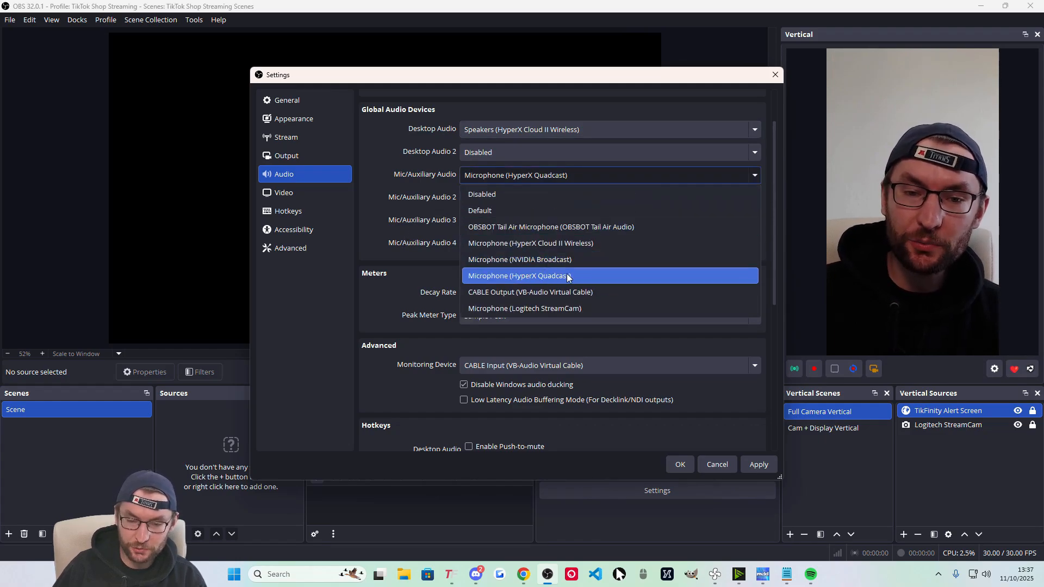
{"action": "left_click", "coordinate": [382, 266]}
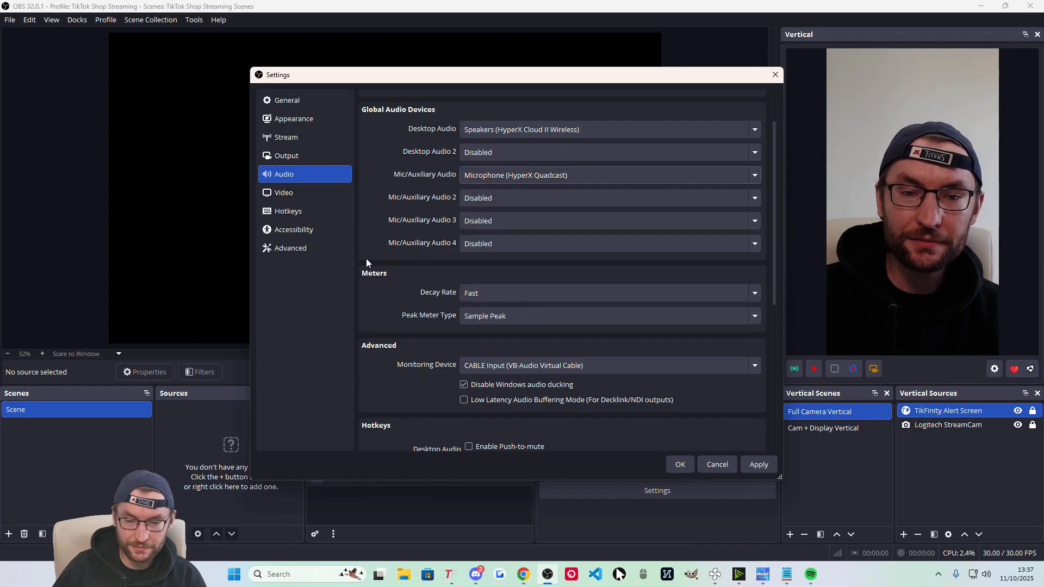
{"action": "left_click", "coordinate": [479, 366]}
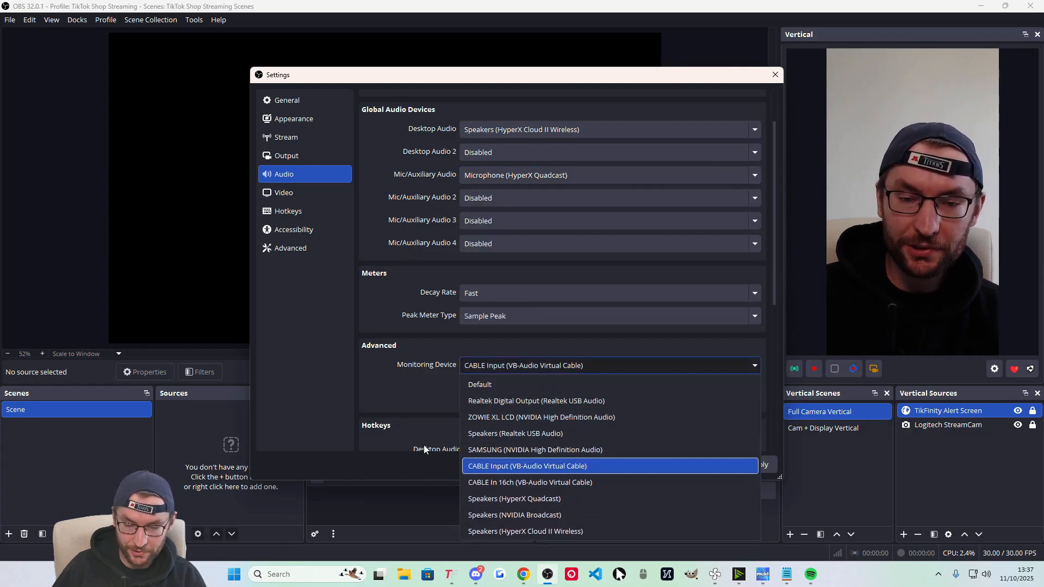
{"action": "left_click", "coordinate": [378, 374]}
{"action": "left_click", "coordinate": [985, 574]}
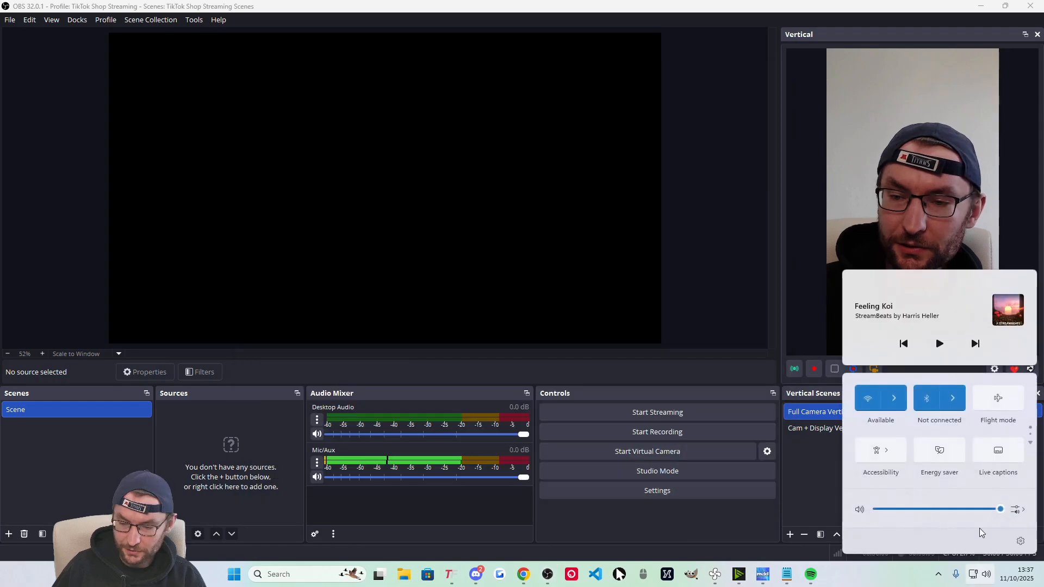
Switch the Windows sound output to Speakers (HyperX Cloud II Wireless).
{"action": "left_click", "coordinate": [1020, 512]}
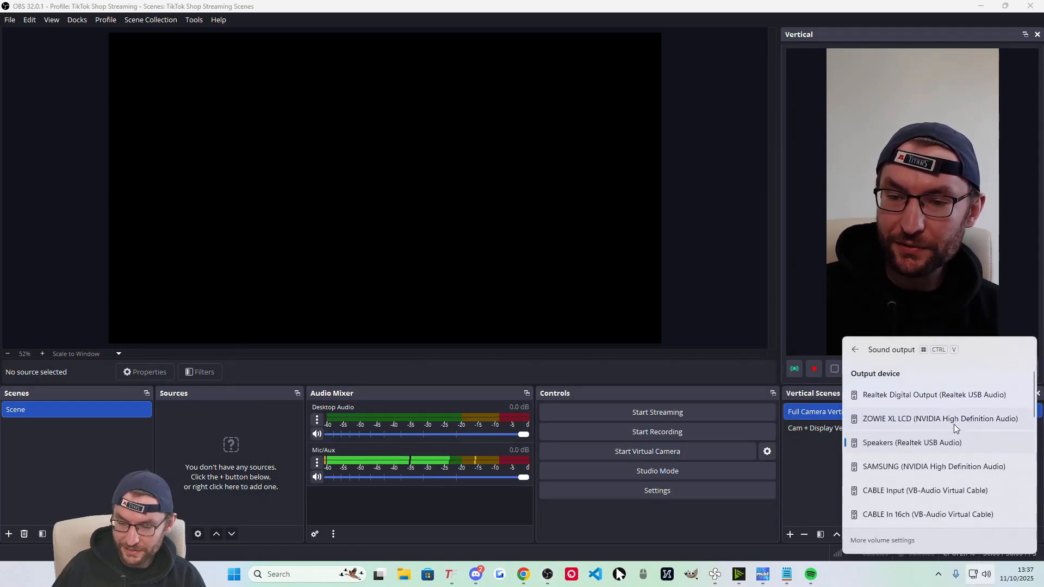
{"action": "scroll", "coordinate": [905, 462], "scroll_direction": "down", "scroll_amount": 2}
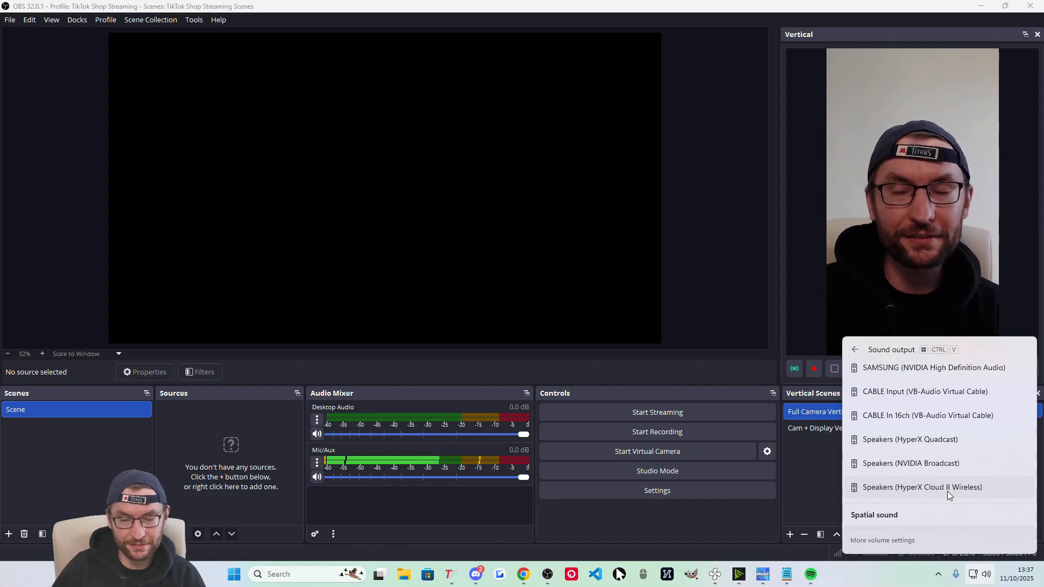
{"action": "left_click", "coordinate": [800, 472]}
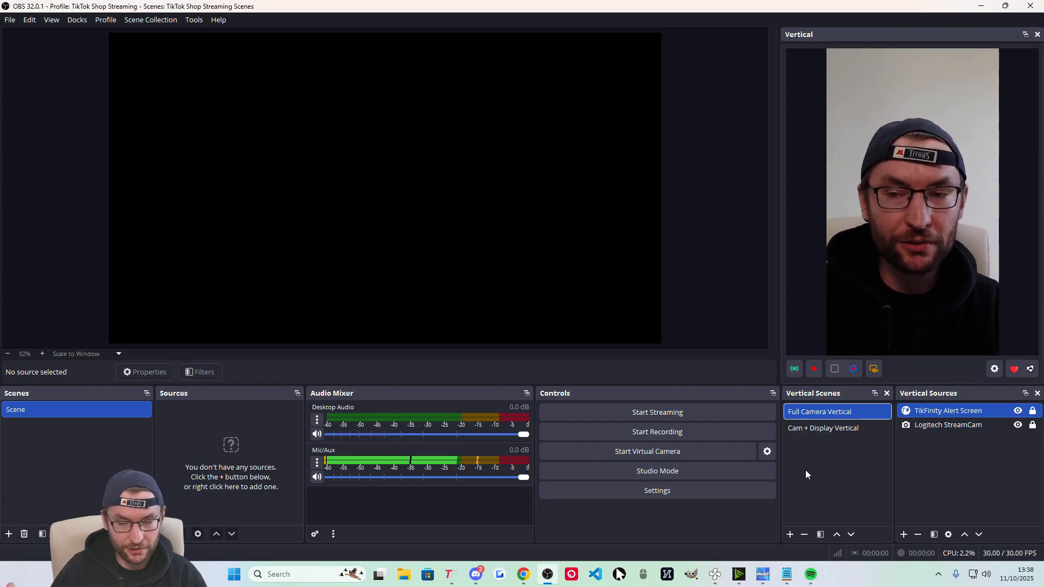
Select the Cam + Display Vertical scene and start a new vertical scene named 'Video Vertical'.
{"action": "left_click", "coordinate": [832, 429]}
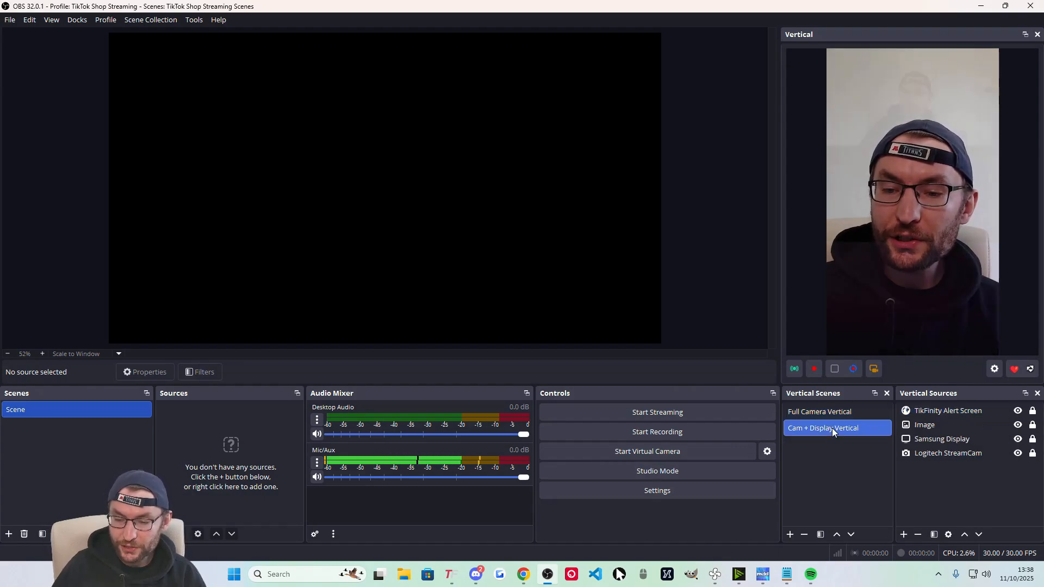
{"action": "left_click", "coordinate": [834, 412]}
{"action": "left_click", "coordinate": [831, 428]}
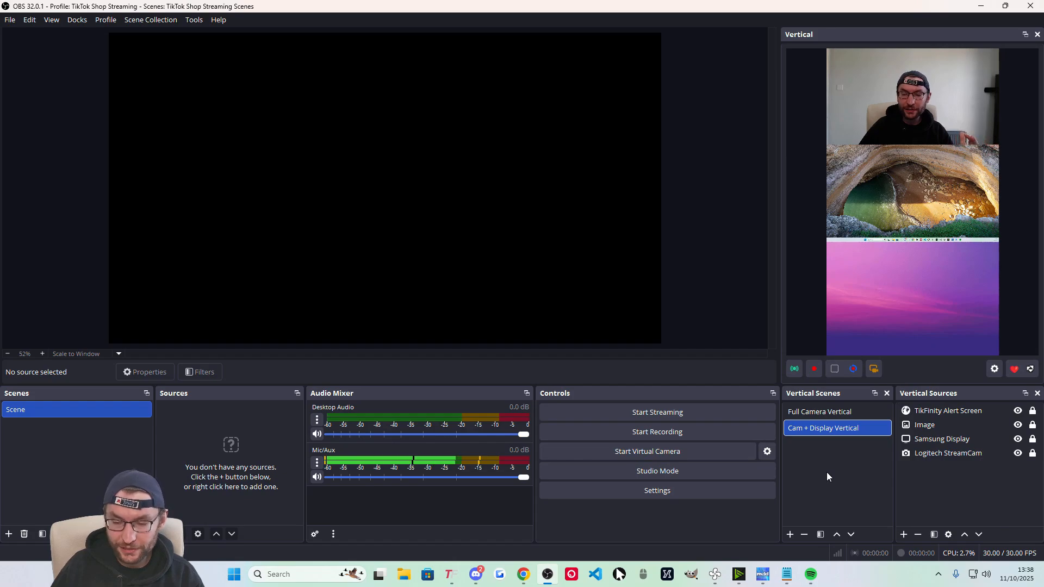
{"action": "left_click", "coordinate": [790, 535]}
{"action": "type", "text": "Video Vertical"}
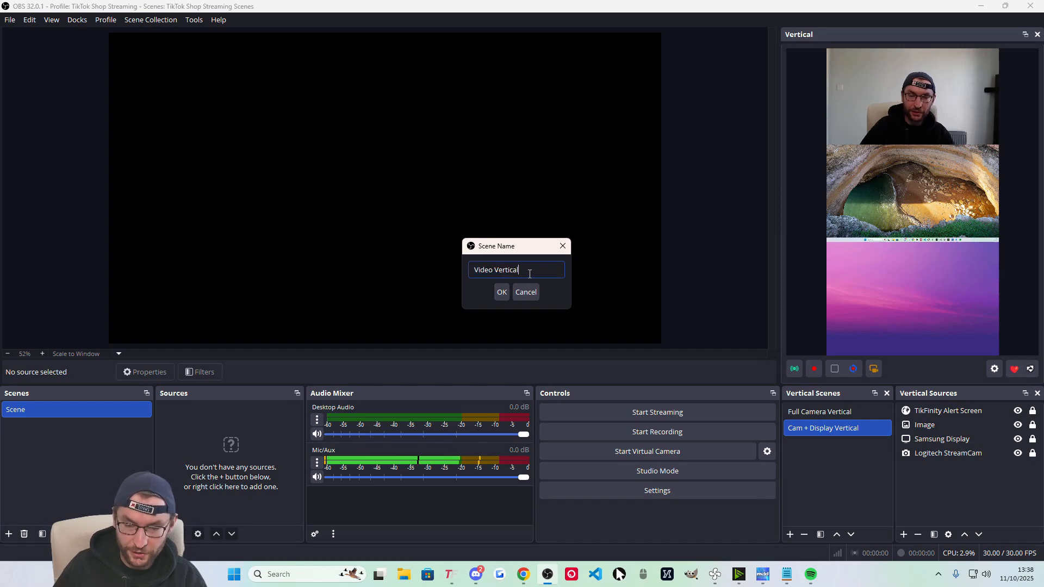
Confirm the 'Video Vertical' scene and give it a new Media Source playing a local video file.
{"action": "left_click_drag", "start_coordinate": [532, 270], "coordinate": [476, 281]}
{"action": "left_click", "coordinate": [501, 293]}
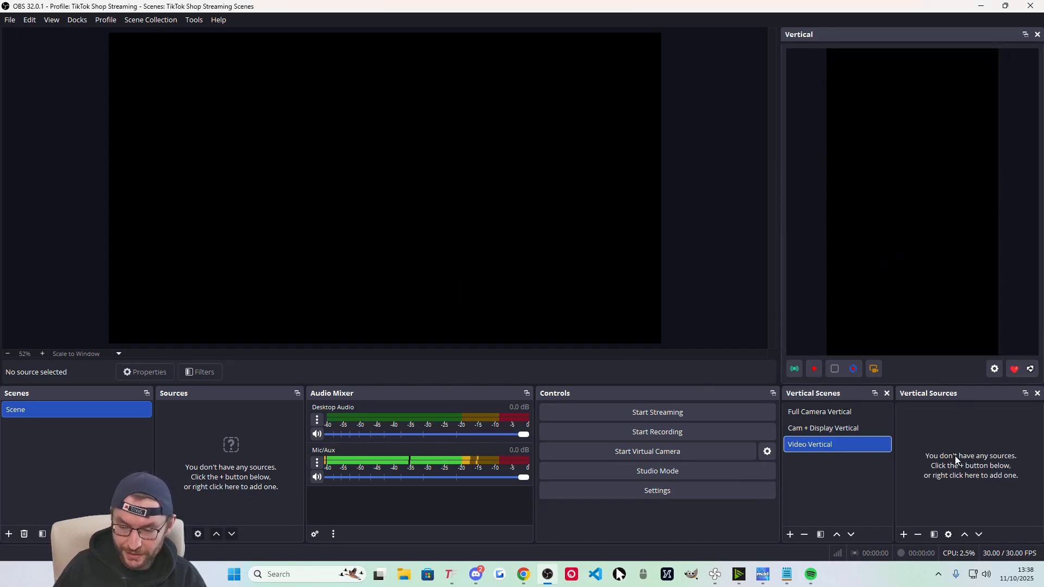
{"action": "left_click", "coordinate": [904, 534]}
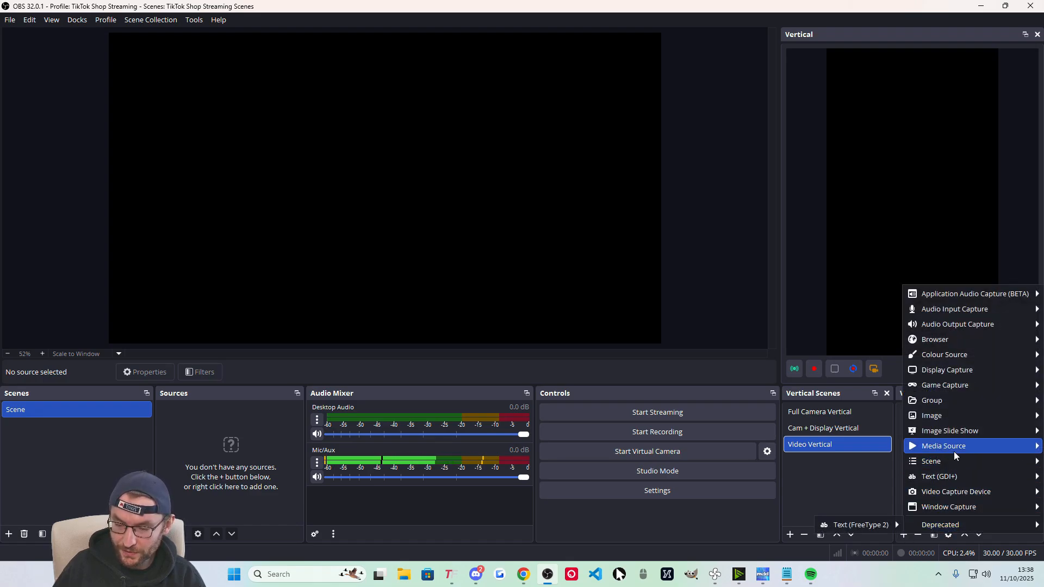
{"action": "mouse_move", "coordinate": [956, 449]}
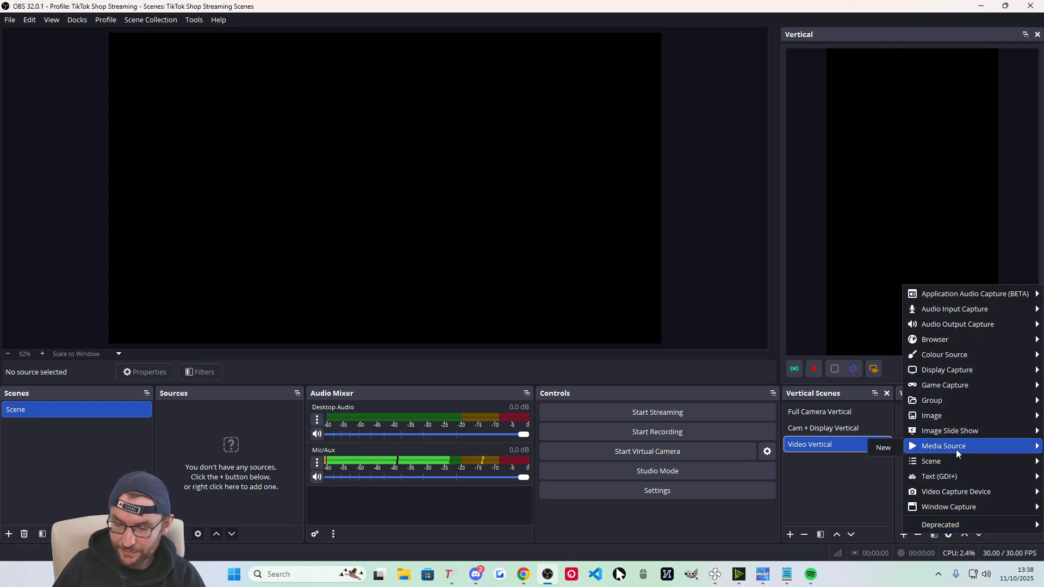
{"action": "left_click", "coordinate": [888, 452]}
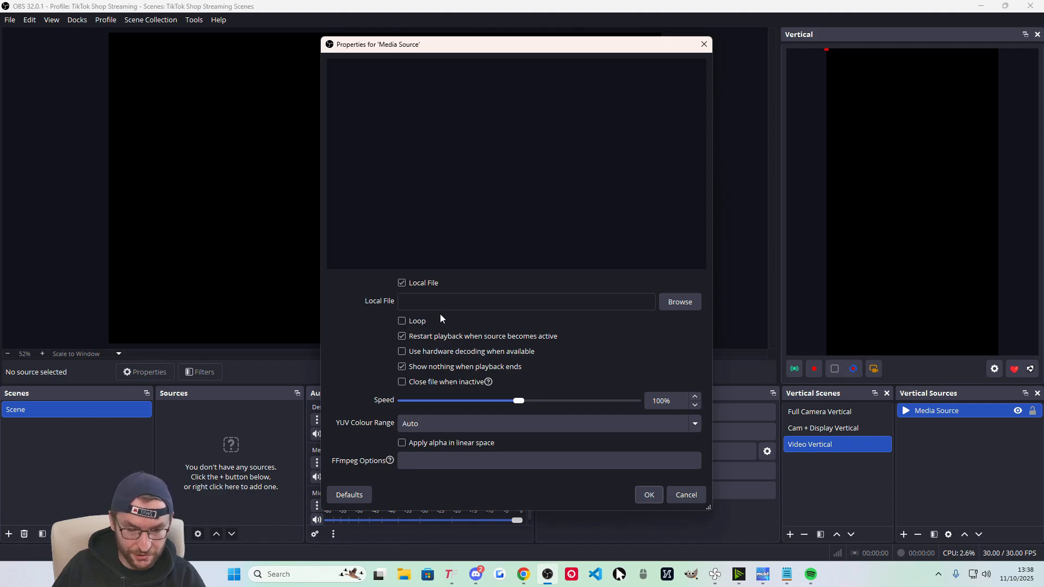
{"action": "left_click", "coordinate": [679, 303]}
{"action": "left_click", "coordinate": [649, 496]}
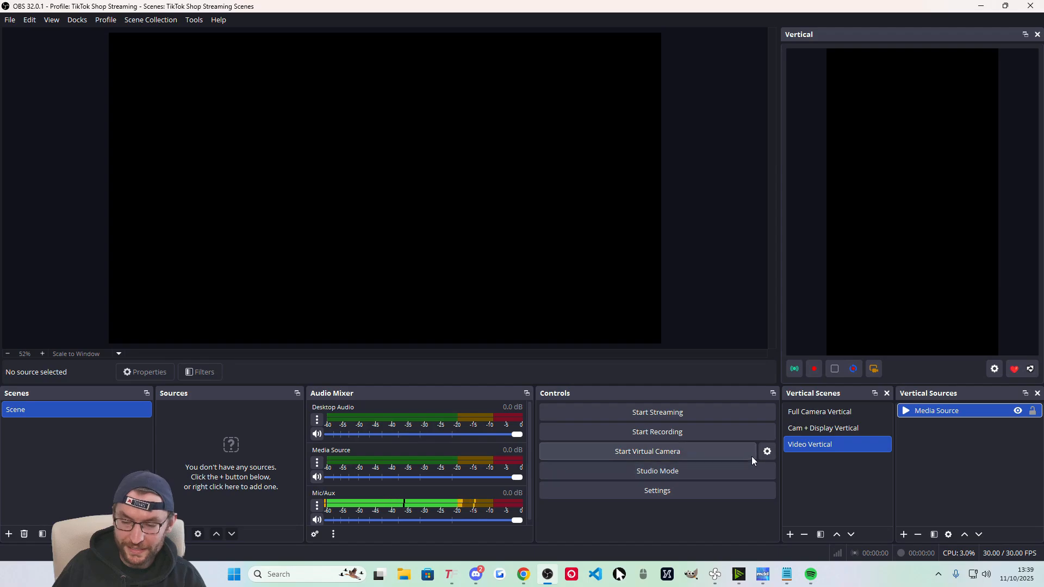
{"action": "left_click", "coordinate": [820, 412]}
{"action": "left_click", "coordinate": [813, 449]}
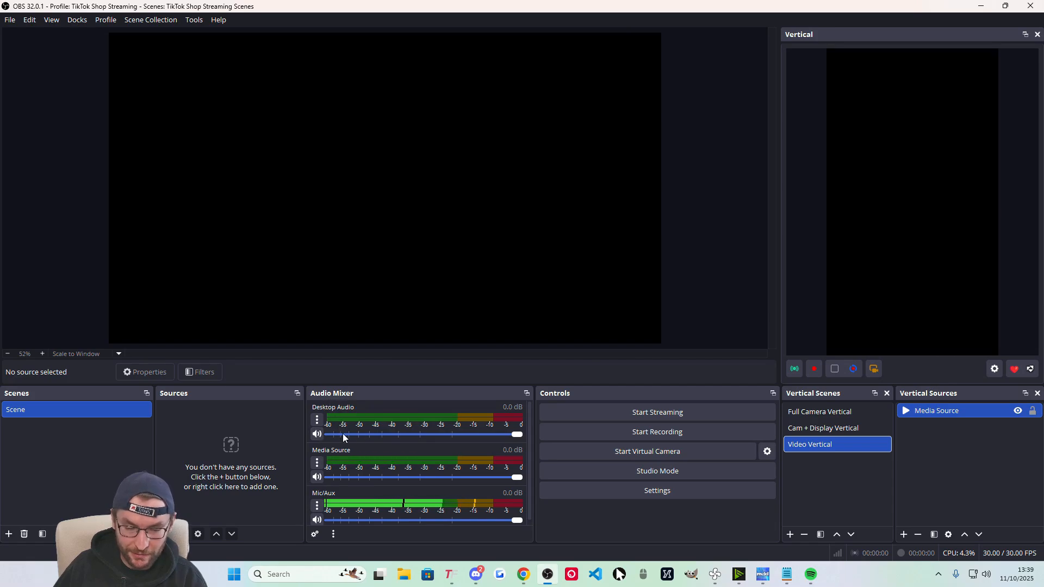
Turn on Media Source audio monitoring in Advanced Audio Properties, then reselect Video Vertical to preview it.
{"action": "left_click", "coordinate": [317, 462]}
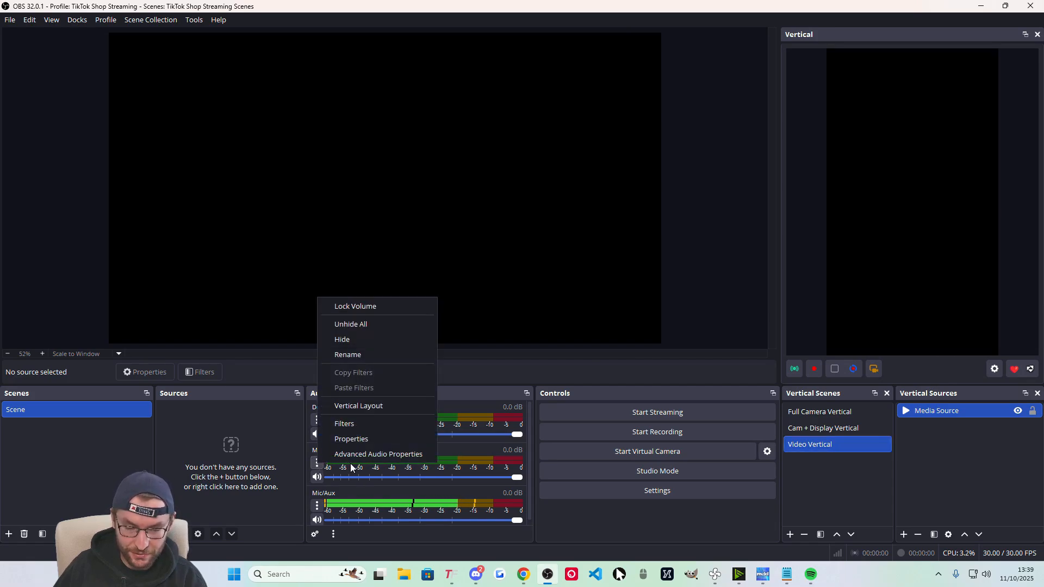
{"action": "left_click", "coordinate": [360, 455]}
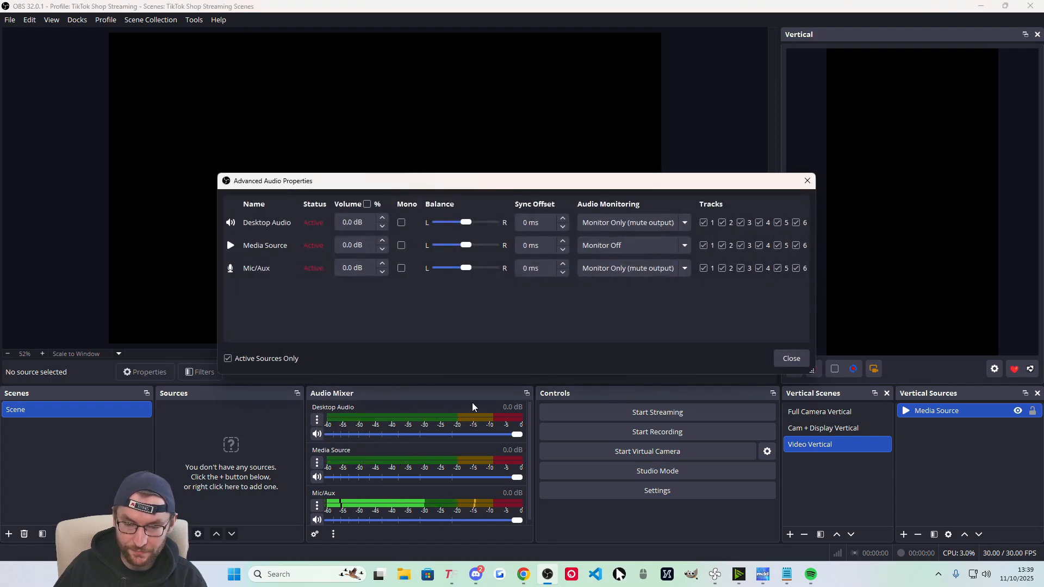
{"action": "left_click", "coordinate": [642, 245]}
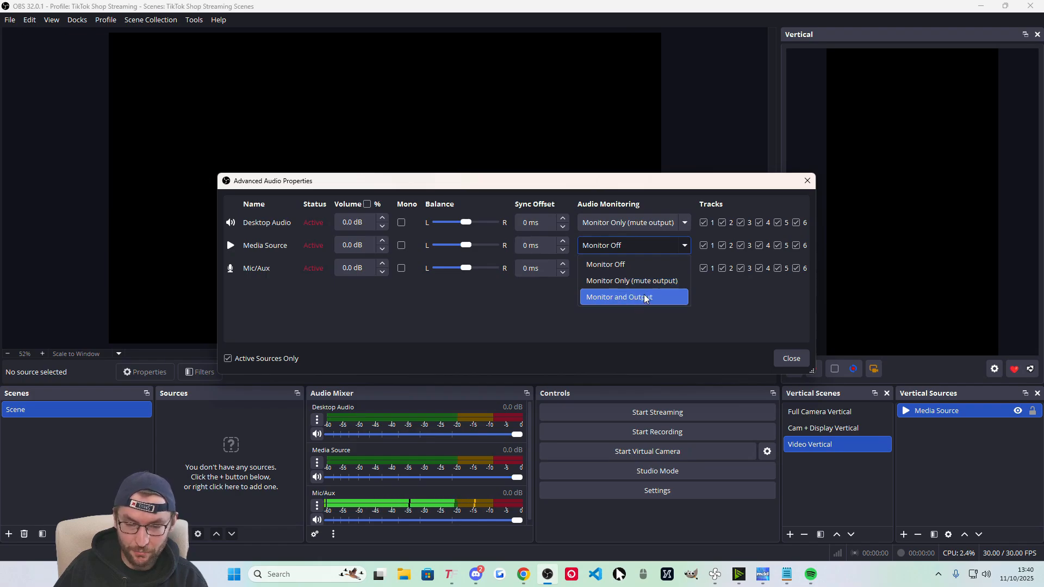
{"action": "left_click", "coordinate": [645, 281]}
{"action": "left_click", "coordinate": [795, 360]}
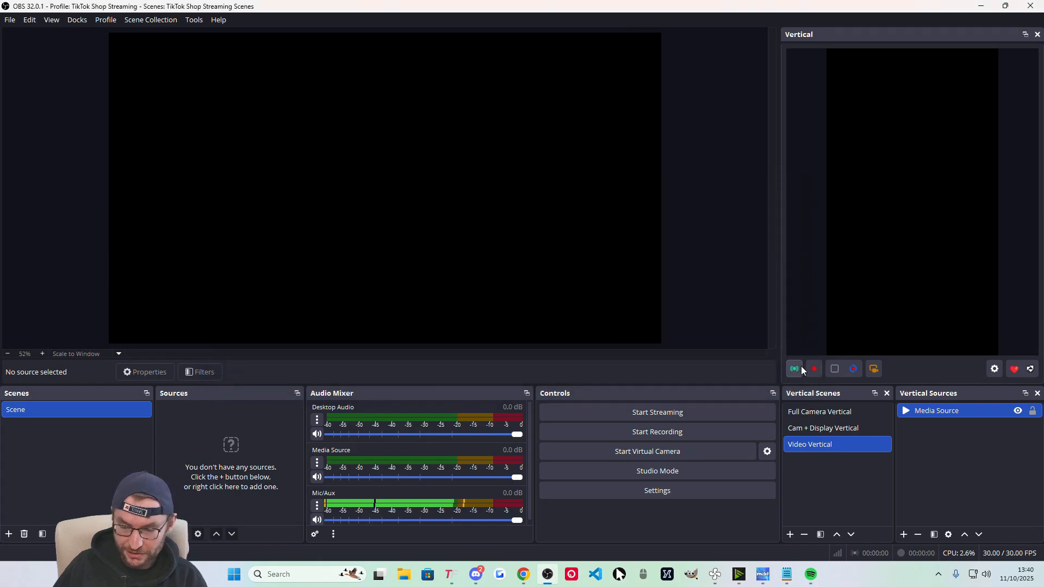
{"action": "left_click", "coordinate": [819, 412]}
{"action": "left_click", "coordinate": [824, 445]}
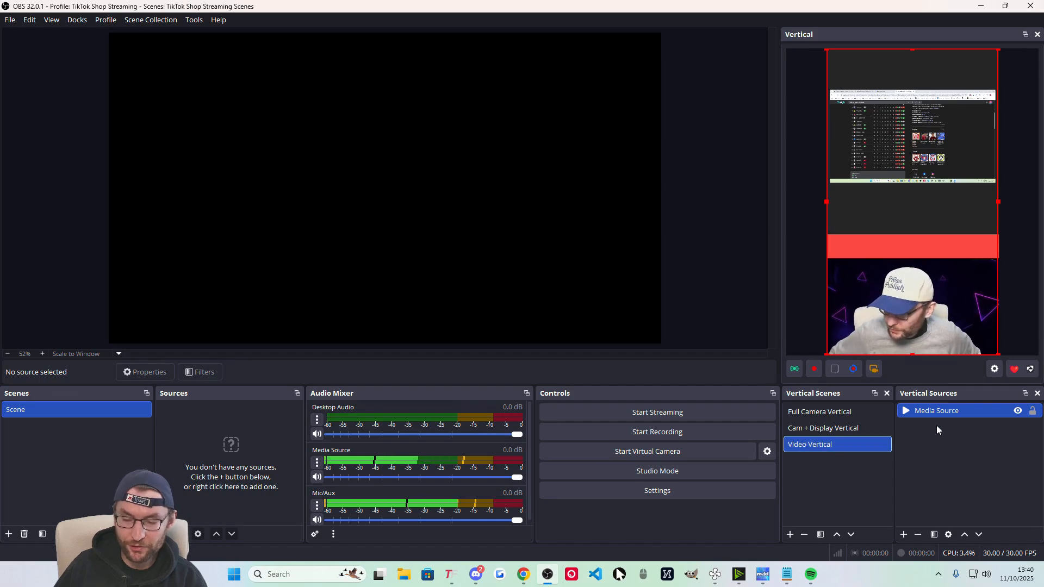
Switch between Full Camera Vertical and Cam + Display Vertical, ending on Cam + Display Vertical.
{"action": "left_click", "coordinate": [832, 415]}
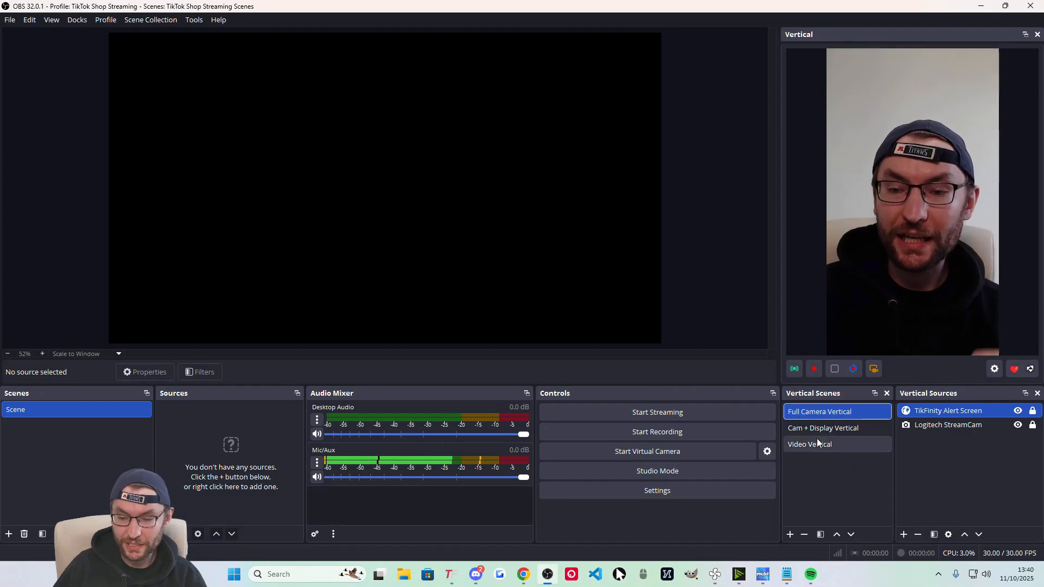
{"action": "left_click", "coordinate": [839, 430]}
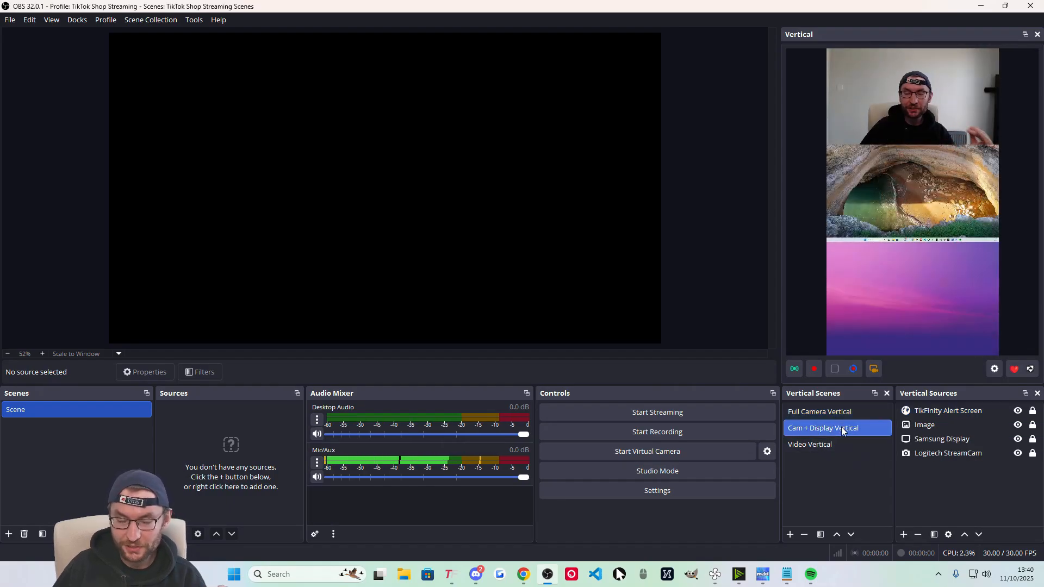
{"action": "key", "text": "Up"}
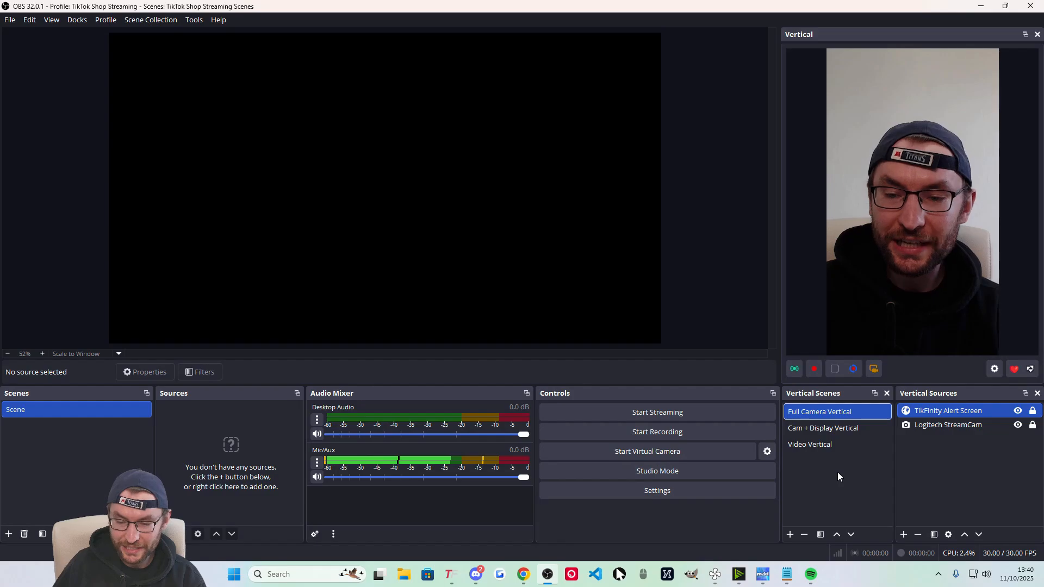
{"action": "left_click", "coordinate": [832, 428]}
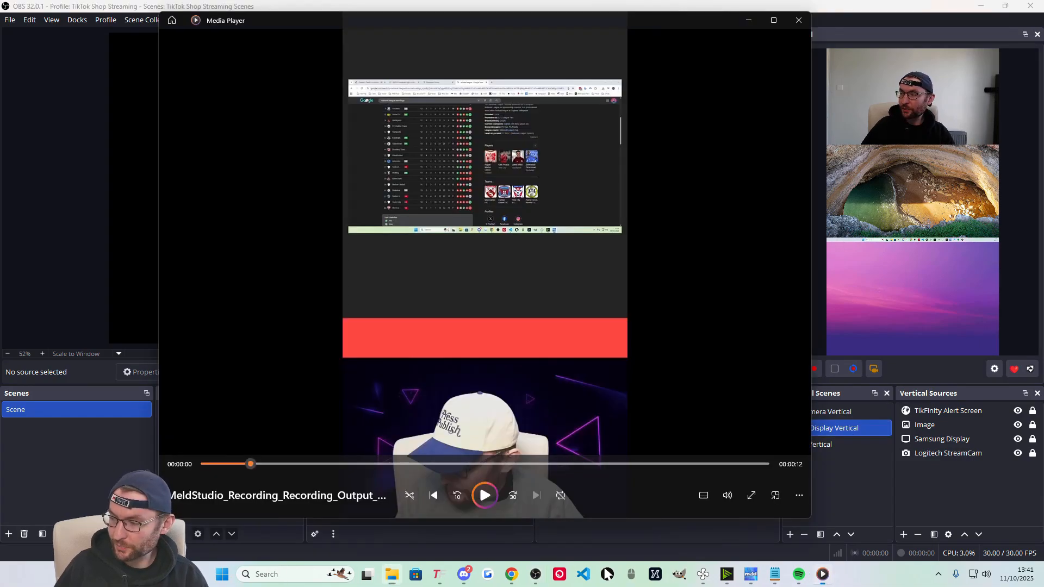
Move the Media Player window aside and close the recording playback.
{"action": "left_click_drag", "start_coordinate": [364, 19], "coordinate": [399, 56]}
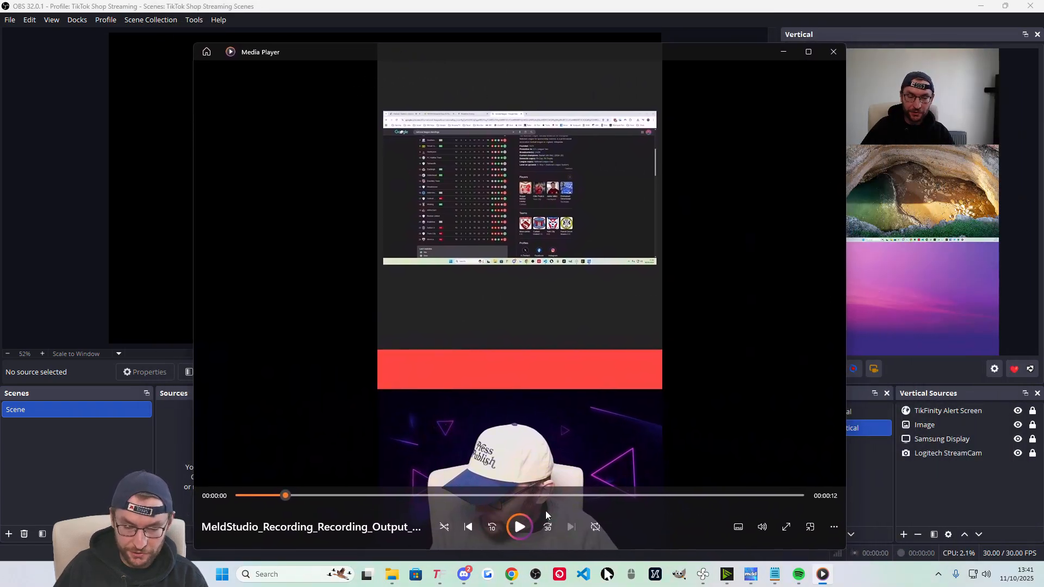
{"action": "left_click", "coordinate": [833, 52]}
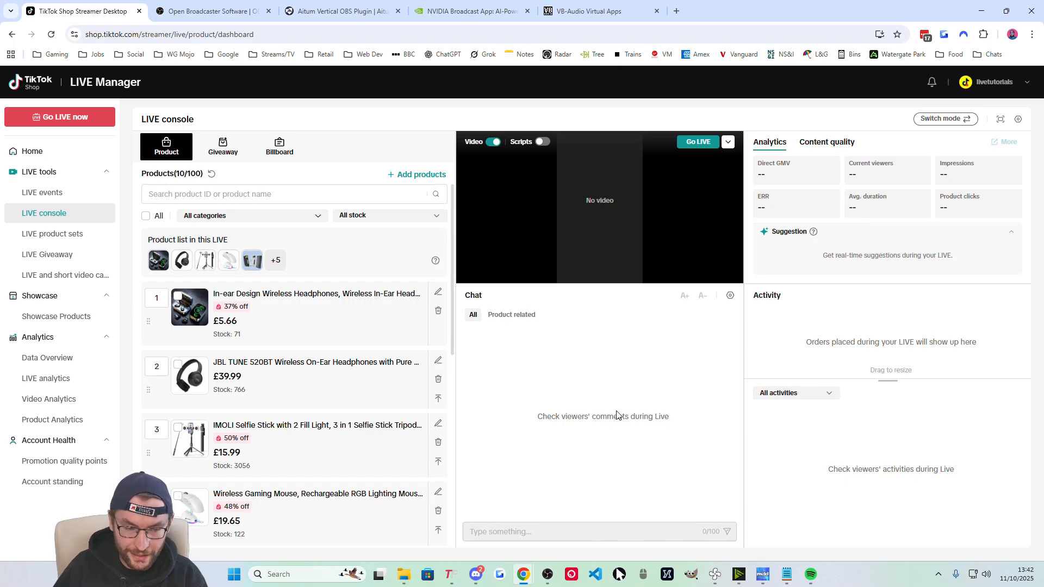
Browse the LIVE events, product sets, Giveaway and campaigns pages, then return to the LIVE console.
{"action": "left_click", "coordinate": [59, 198]}
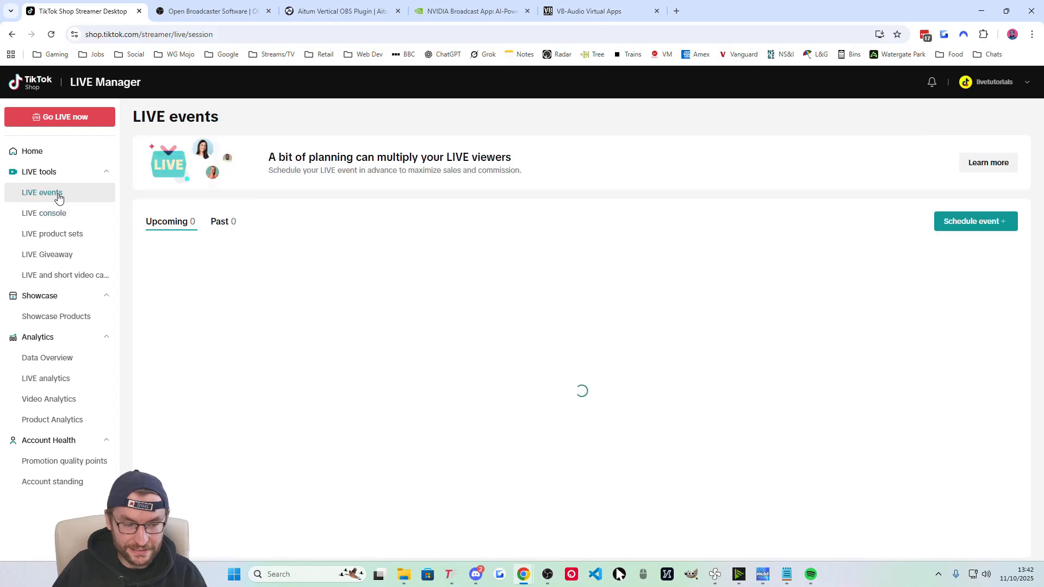
{"action": "left_click", "coordinate": [56, 235]}
{"action": "left_click", "coordinate": [56, 255]}
{"action": "left_click", "coordinate": [56, 276]}
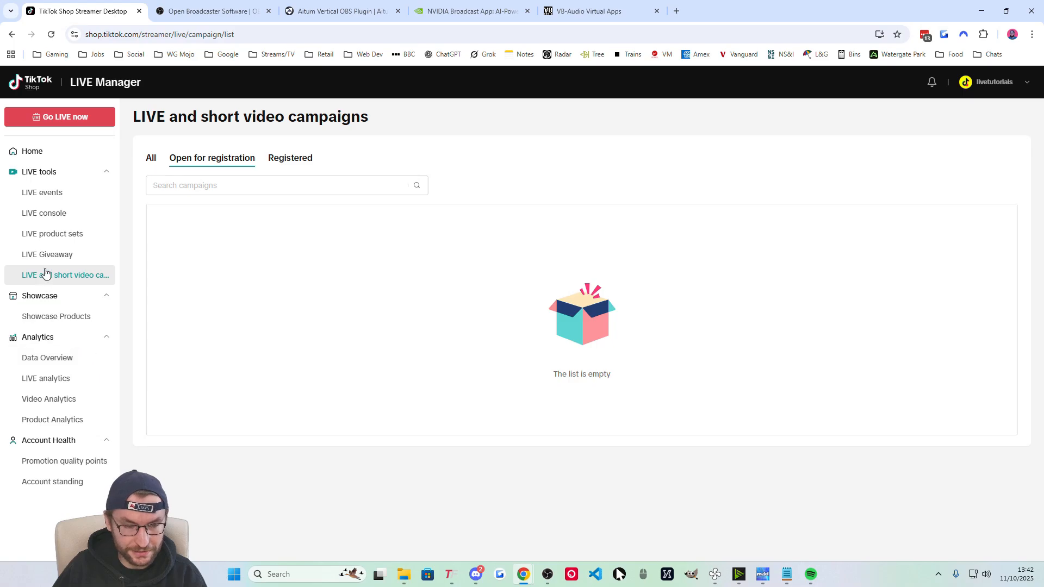
{"action": "left_click", "coordinate": [51, 213]}
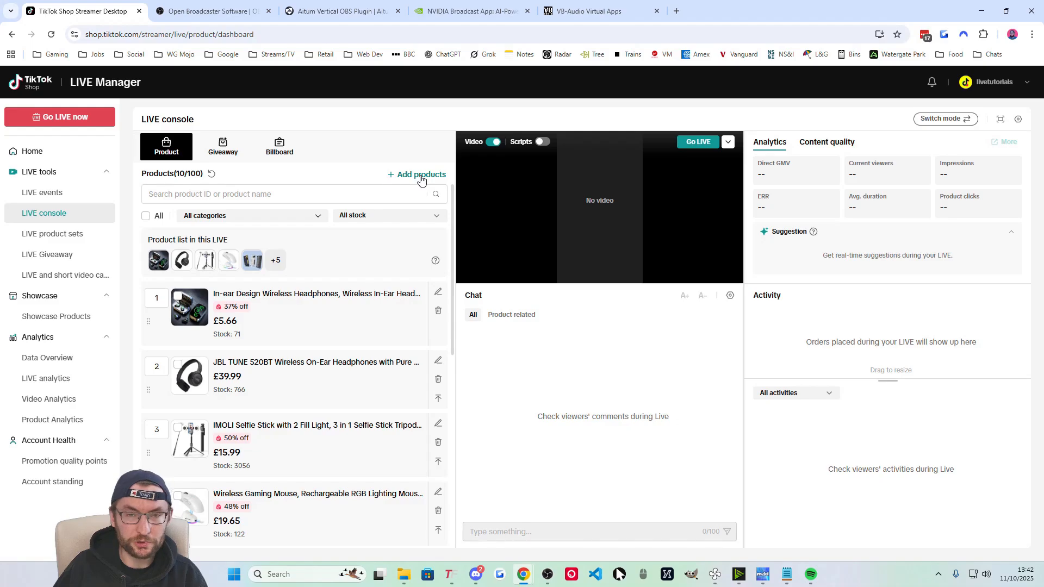
Try the console's Video focus mode, then switch back to Content focus mode.
{"action": "left_click", "coordinate": [948, 120]}
{"action": "left_click", "coordinate": [976, 234]}
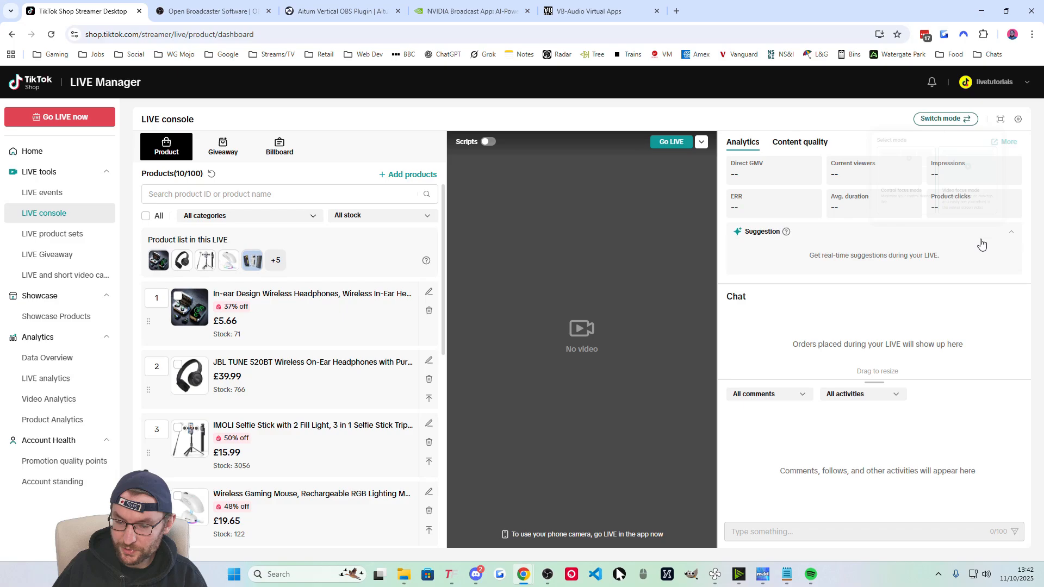
{"action": "left_click", "coordinate": [946, 120]}
{"action": "left_click", "coordinate": [870, 237]}
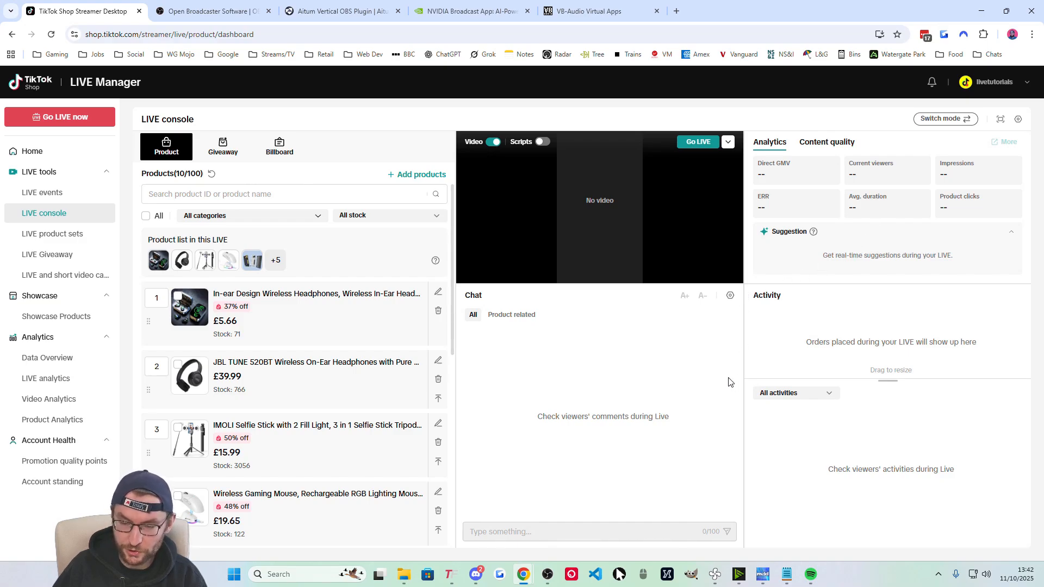
Clear the chat placeholder text and open the LIVE Comment settings.
{"action": "left_click_drag", "start_coordinate": [627, 429], "coordinate": [709, 410]}
{"action": "left_click", "coordinate": [657, 411]}
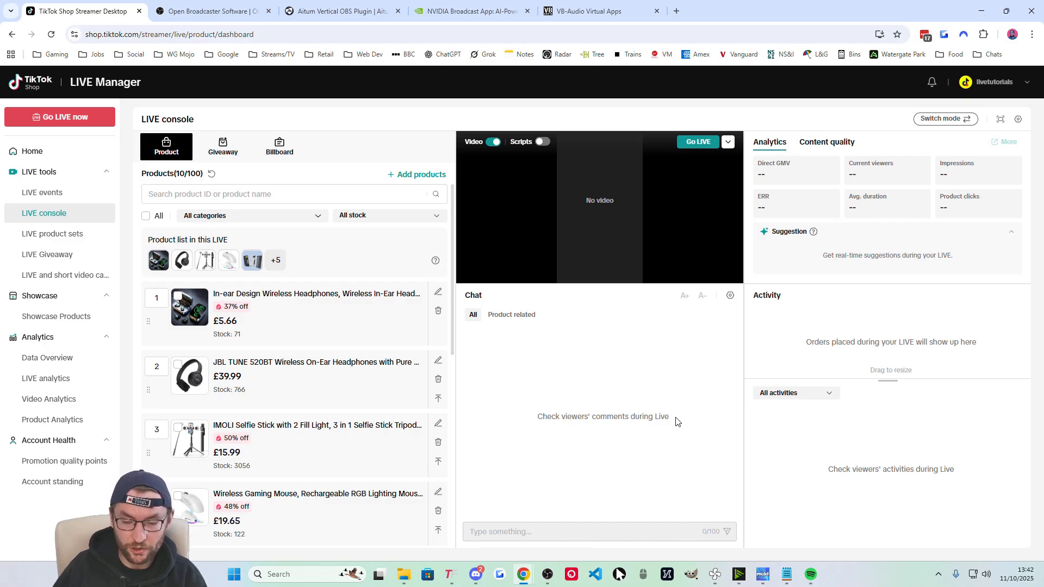
{"action": "left_click", "coordinate": [730, 296]}
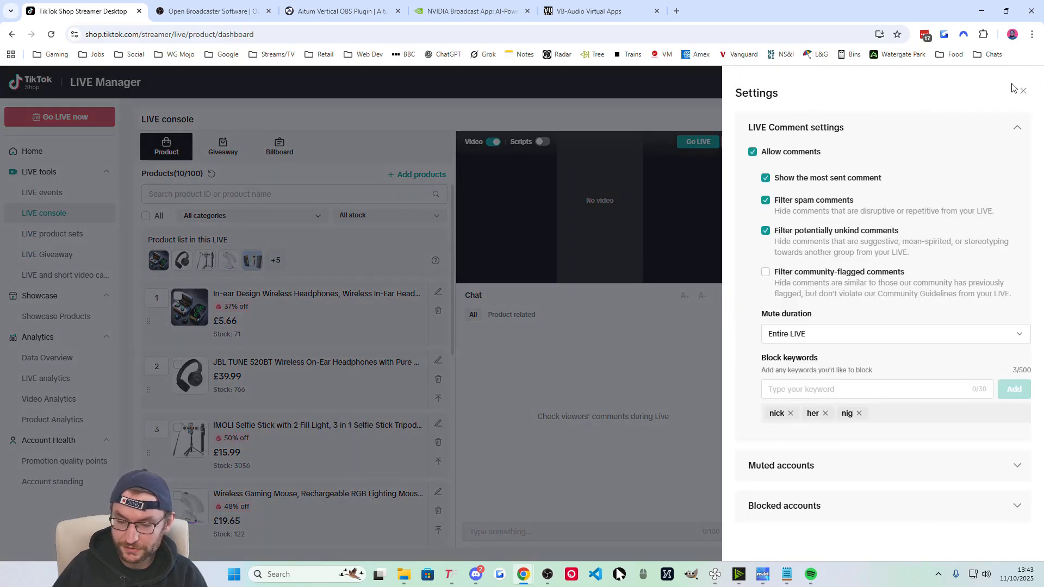
Close the LIVE Comment settings panel and switch to OBS Studio with Alt+Tab.
{"action": "left_click", "coordinate": [1022, 91]}
{"action": "left_click", "coordinate": [1018, 124]}
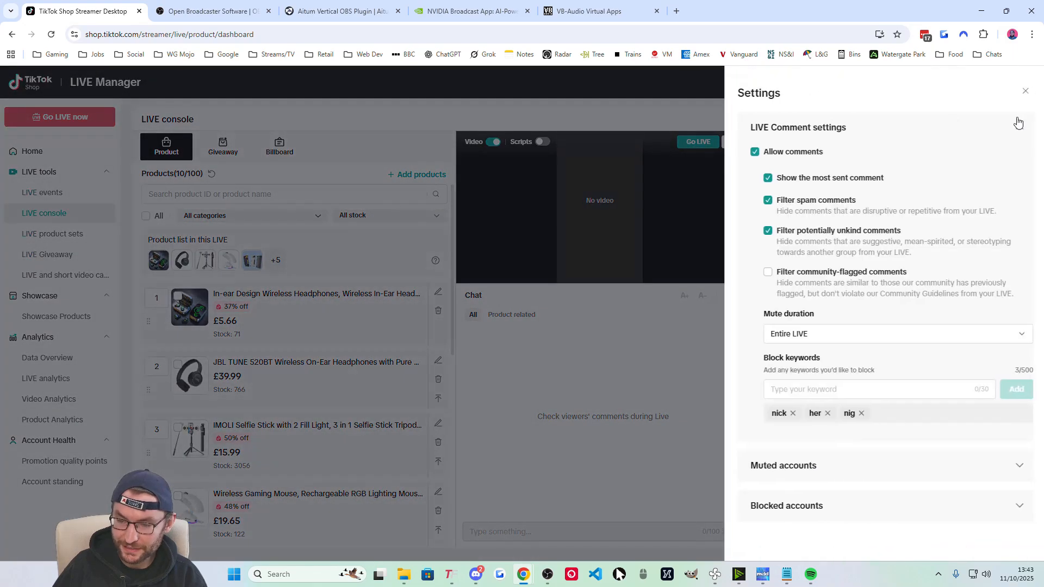
{"action": "left_click", "coordinate": [1024, 91]}
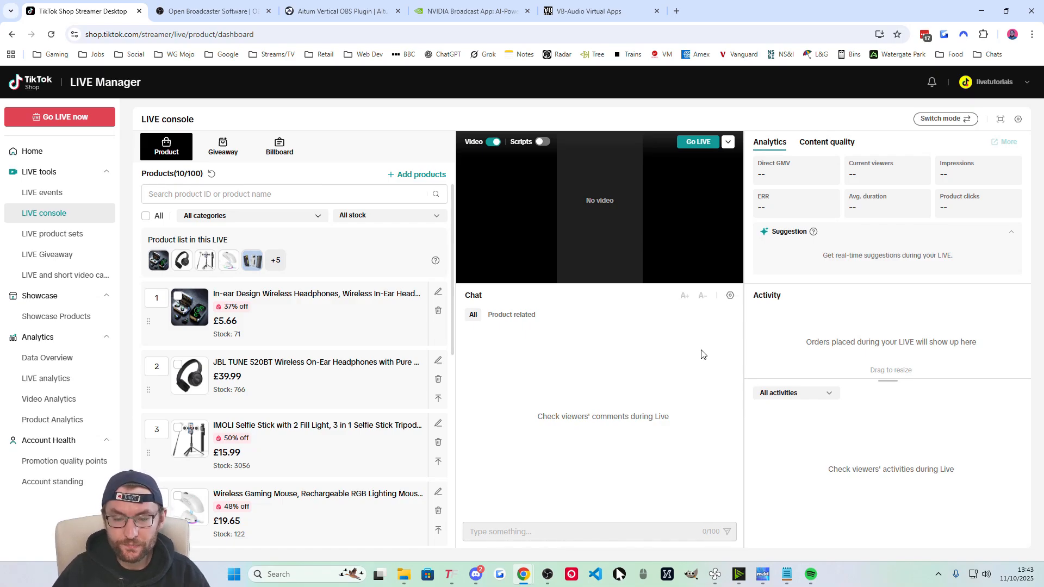
{"action": "key", "text": "alt+Tab"}
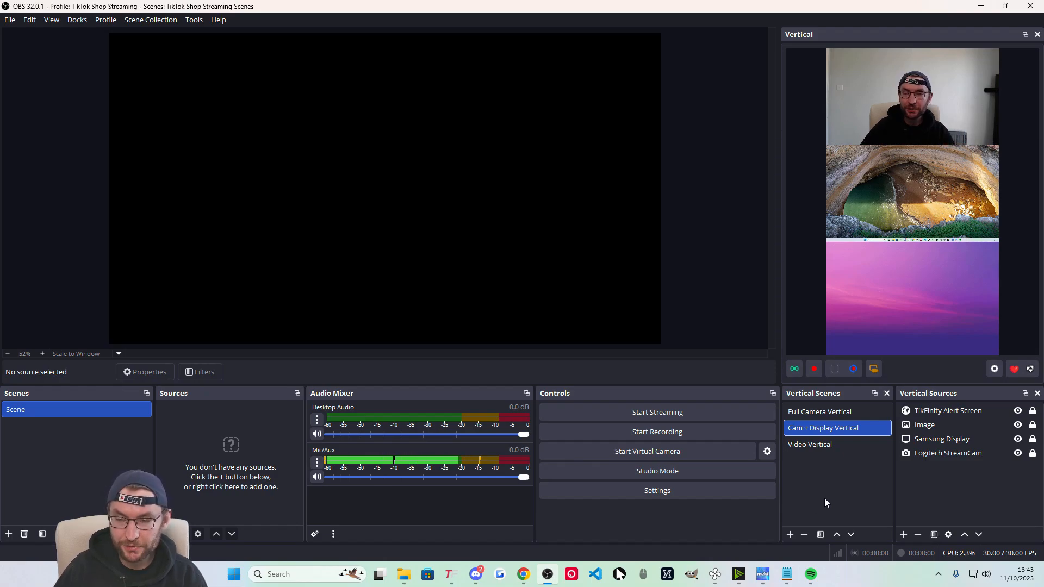
Show Full Camera Vertical, start the vertical virtual camera, and bring TikFinity forward.
{"action": "left_click", "coordinate": [828, 410]}
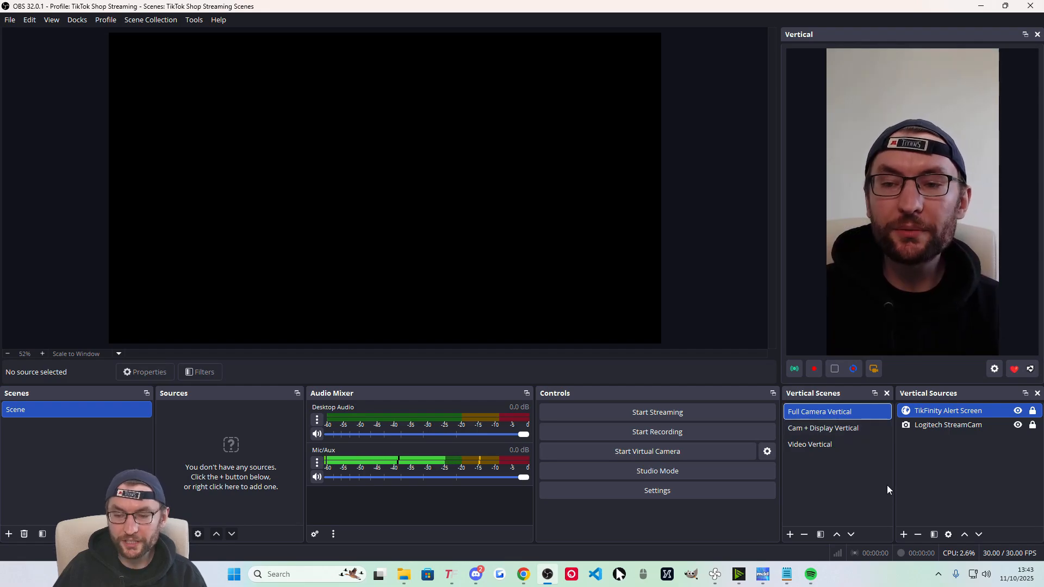
{"action": "left_click", "coordinate": [875, 369]}
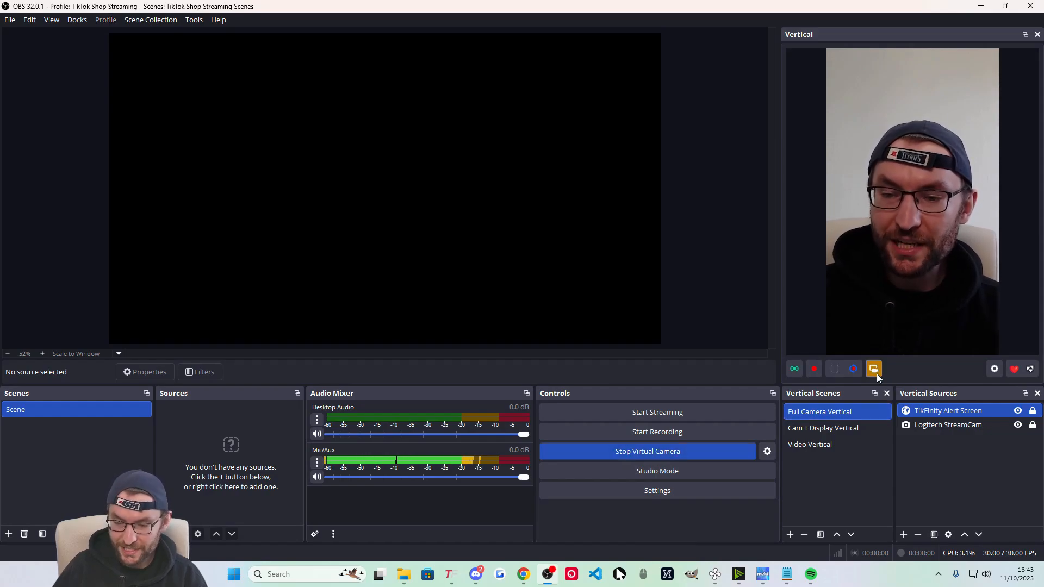
{"action": "left_click", "coordinate": [449, 574]}
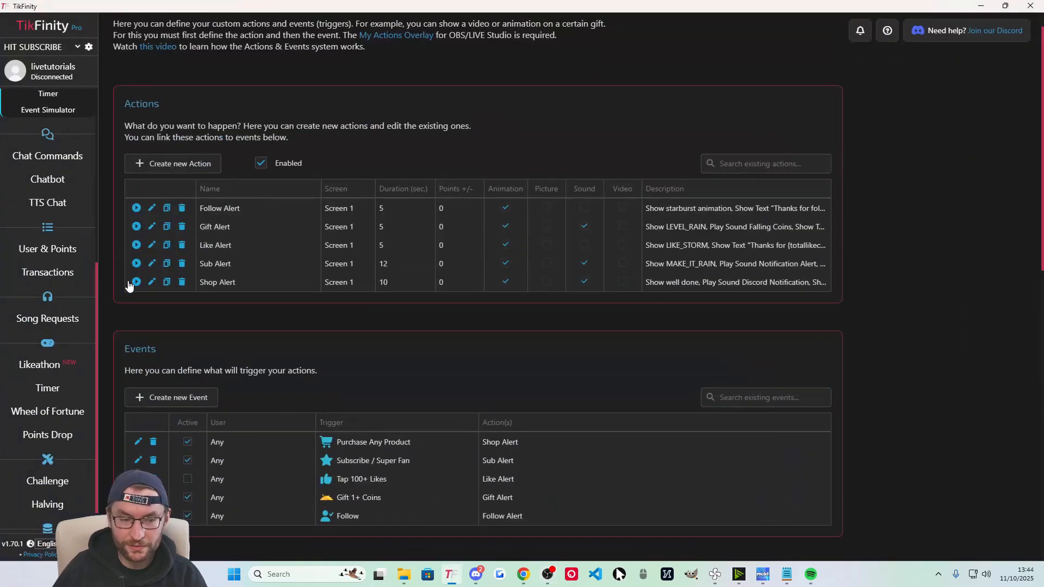
On TikFinity's Setup page, connect to TikTok LIVE, then minimize TikFinity.
{"action": "scroll", "coordinate": [70, 275], "scroll_direction": "up", "scroll_amount": 5}
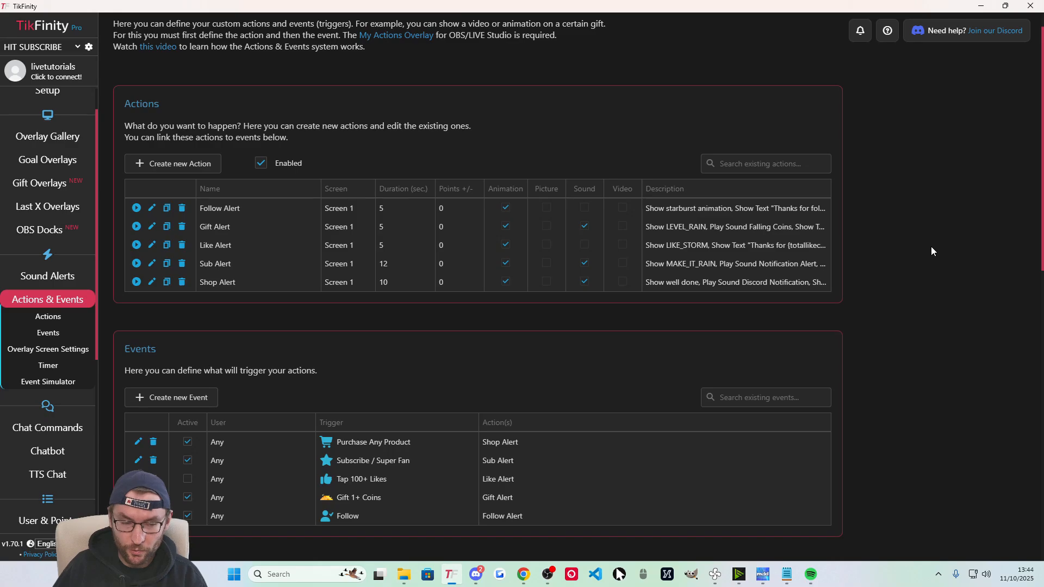
{"action": "scroll", "coordinate": [50, 286], "scroll_direction": "up", "scroll_amount": 1}
{"action": "left_click", "coordinate": [61, 127]}
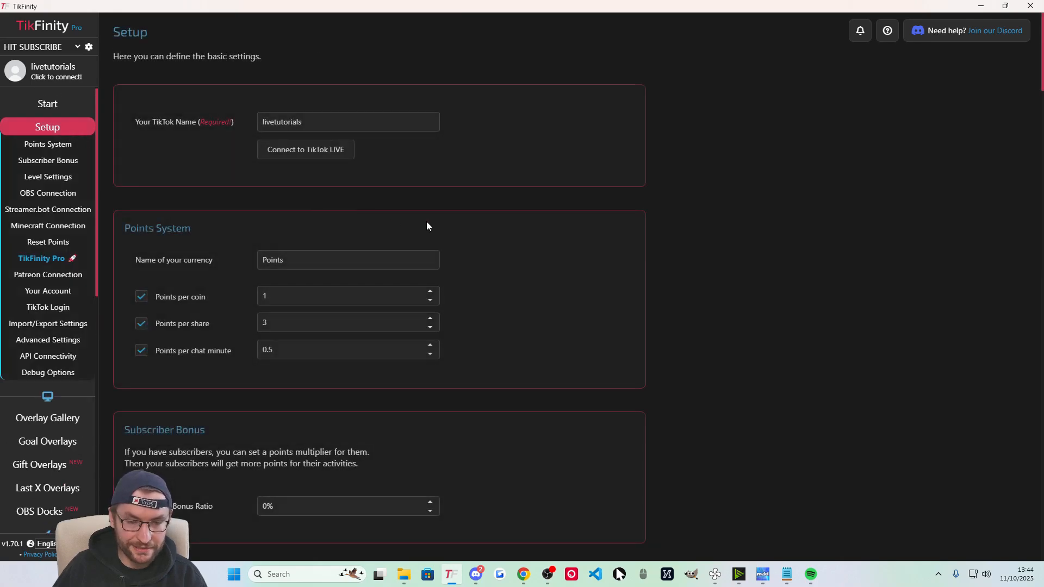
{"action": "left_click", "coordinate": [344, 152]}
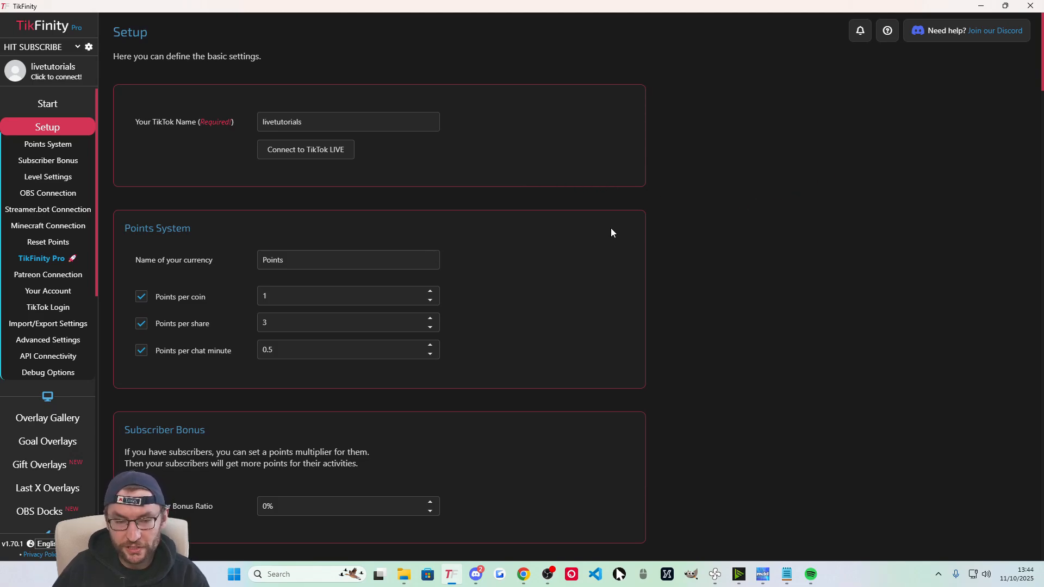
{"action": "left_click", "coordinate": [980, 7]}
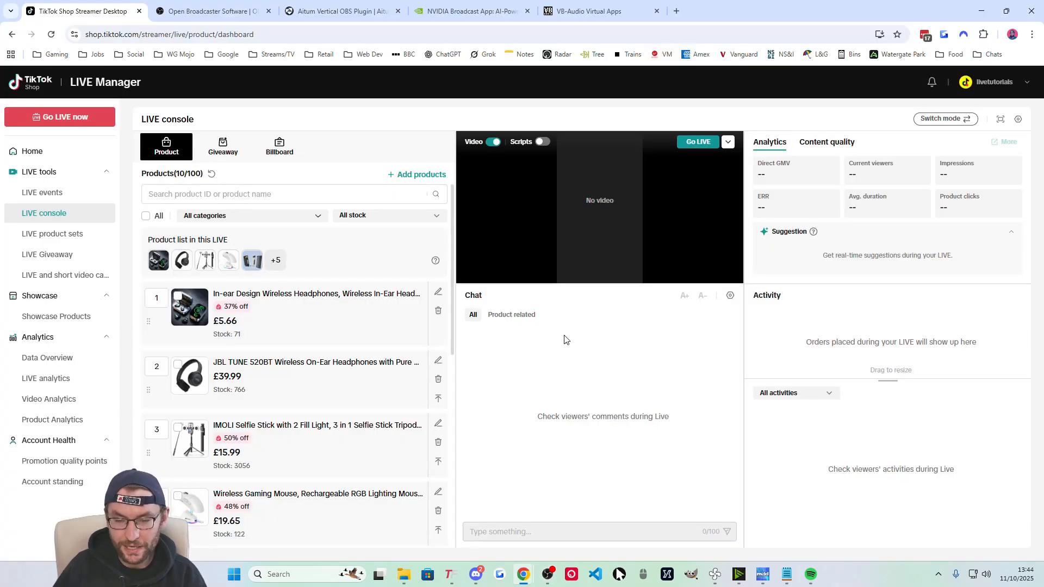
Start a practice LIVE session with OBS Virtual Camera as the video source.
{"action": "left_click", "coordinate": [729, 142]}
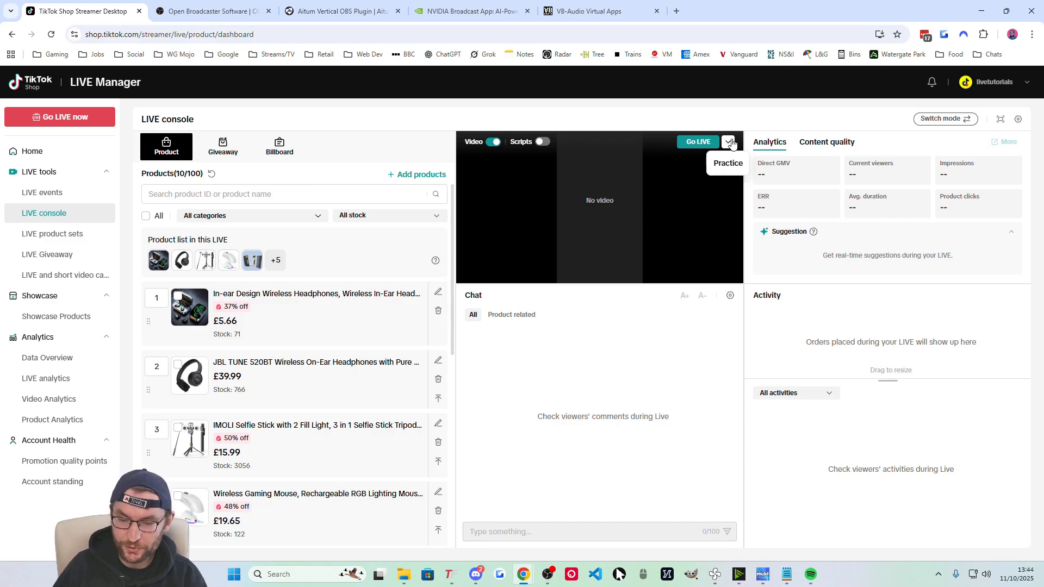
{"action": "left_click", "coordinate": [698, 143]}
{"action": "left_click", "coordinate": [476, 247]}
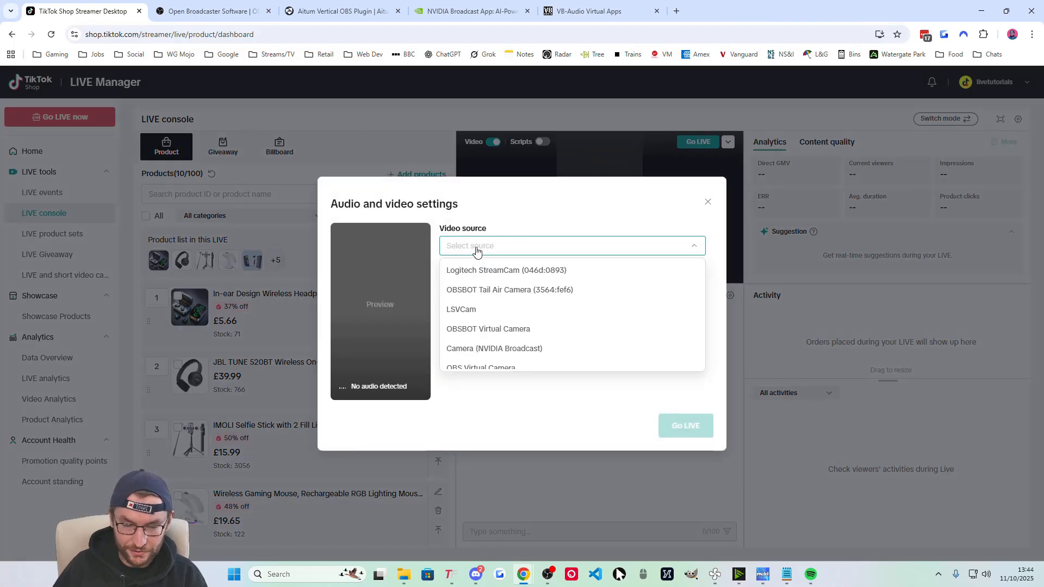
{"action": "scroll", "coordinate": [527, 321], "scroll_direction": "down", "scroll_amount": 1}
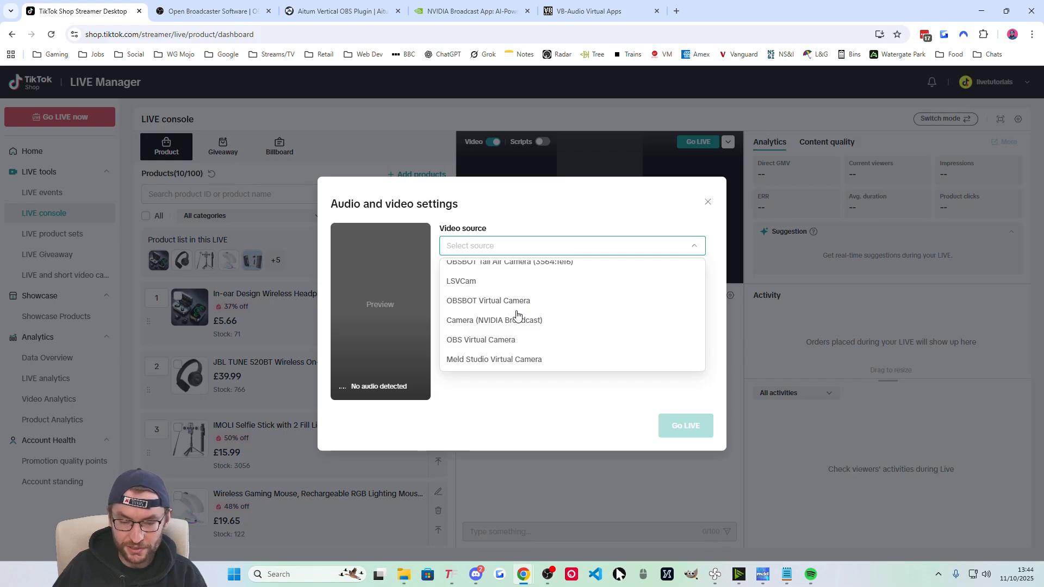
{"action": "left_click", "coordinate": [477, 340]}
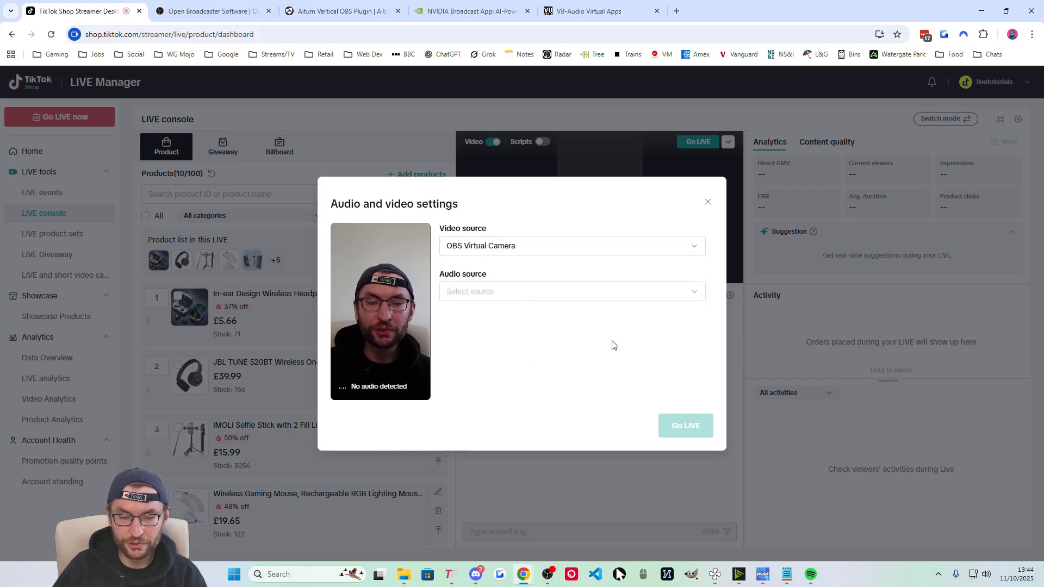
Place OBS beside the dialog and cycle through Cam + Display, Video and Full Camera Vertical scenes.
{"action": "key", "text": "alt+Tab"}
{"action": "left_click_drag", "start_coordinate": [500, 5], "coordinate": [181, 37]}
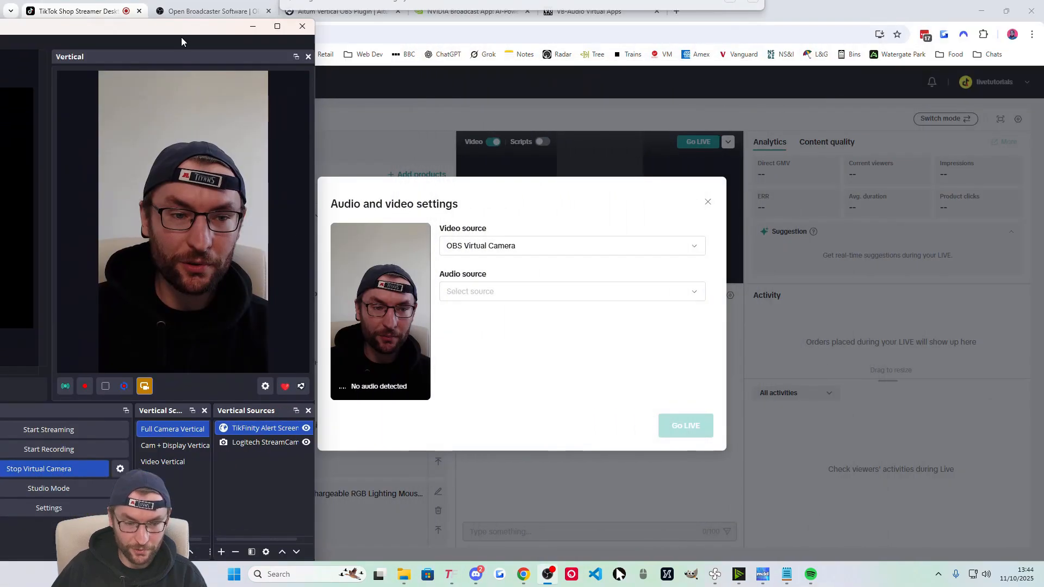
{"action": "left_click", "coordinate": [168, 445]}
{"action": "left_click", "coordinate": [166, 462]}
{"action": "left_click", "coordinate": [168, 449]}
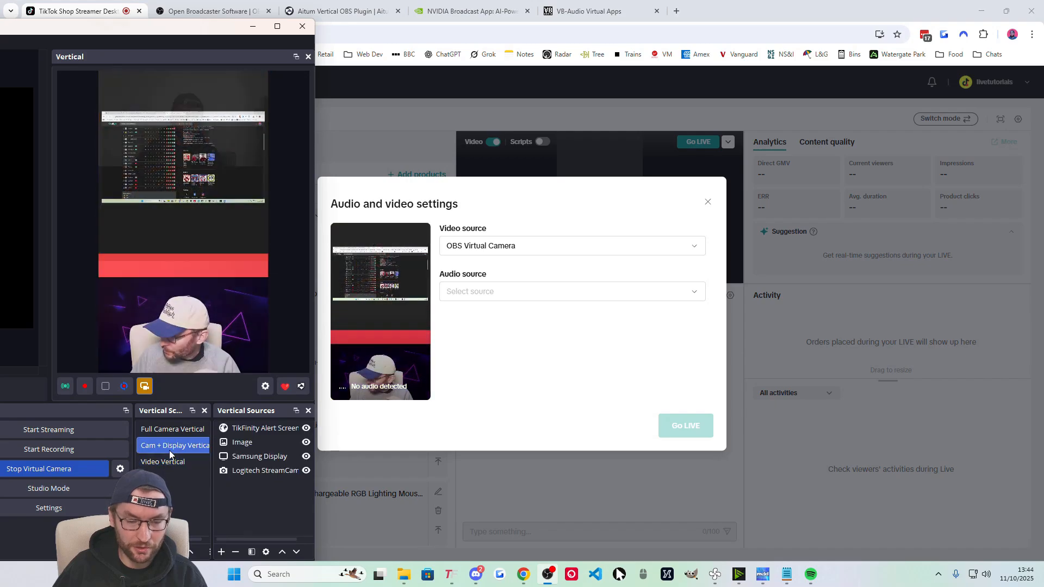
{"action": "left_click", "coordinate": [166, 429]}
{"action": "left_click", "coordinate": [167, 446]}
{"action": "left_click", "coordinate": [164, 431]}
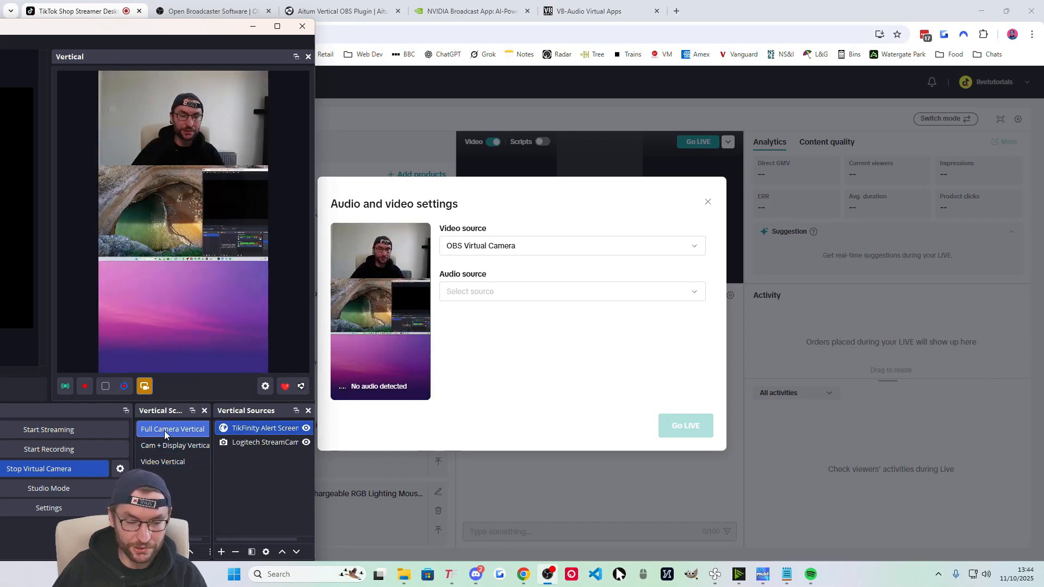
Review the Audio source microphone list and close it without choosing a microphone.
{"action": "left_click", "coordinate": [493, 292]}
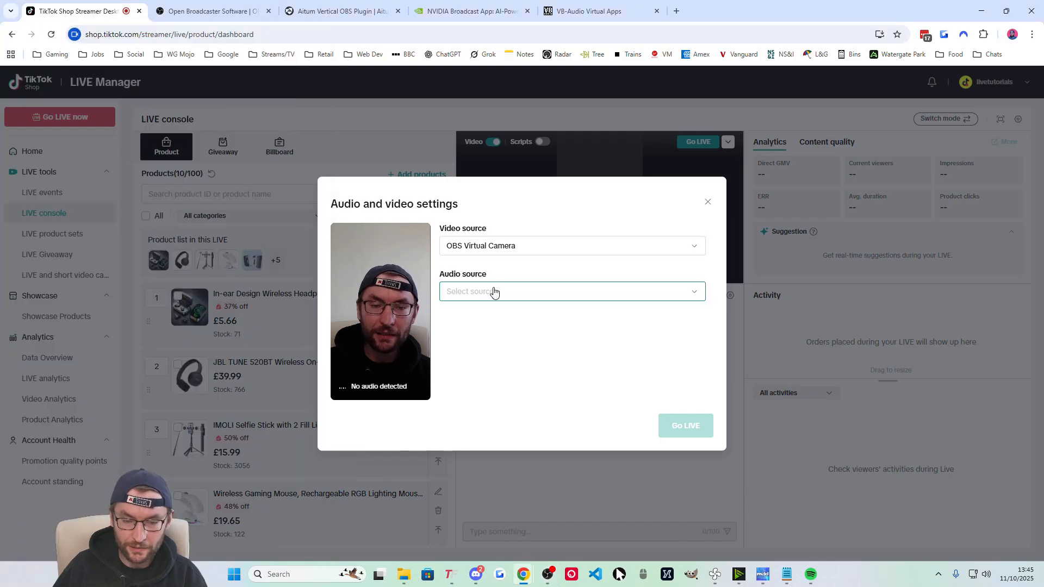
{"action": "left_click", "coordinate": [494, 292]}
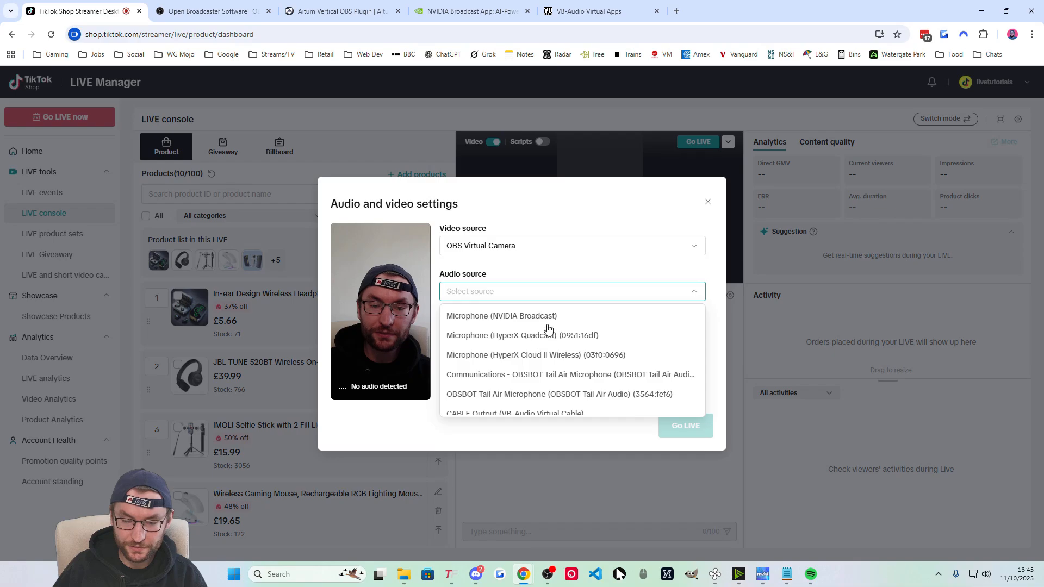
{"action": "scroll", "coordinate": [547, 352], "scroll_direction": "down", "scroll_amount": 1}
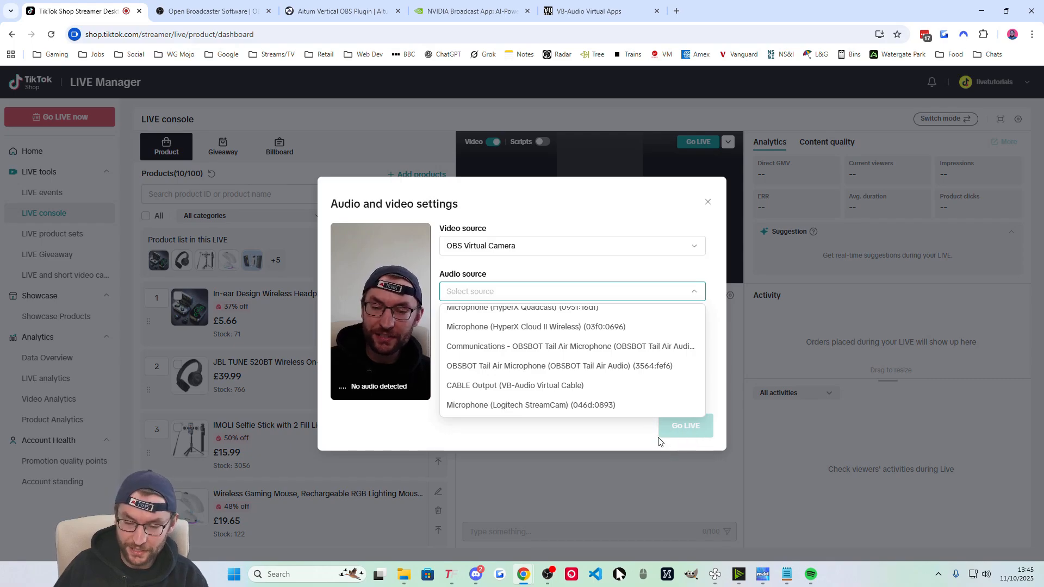
{"action": "left_click", "coordinate": [596, 422]}
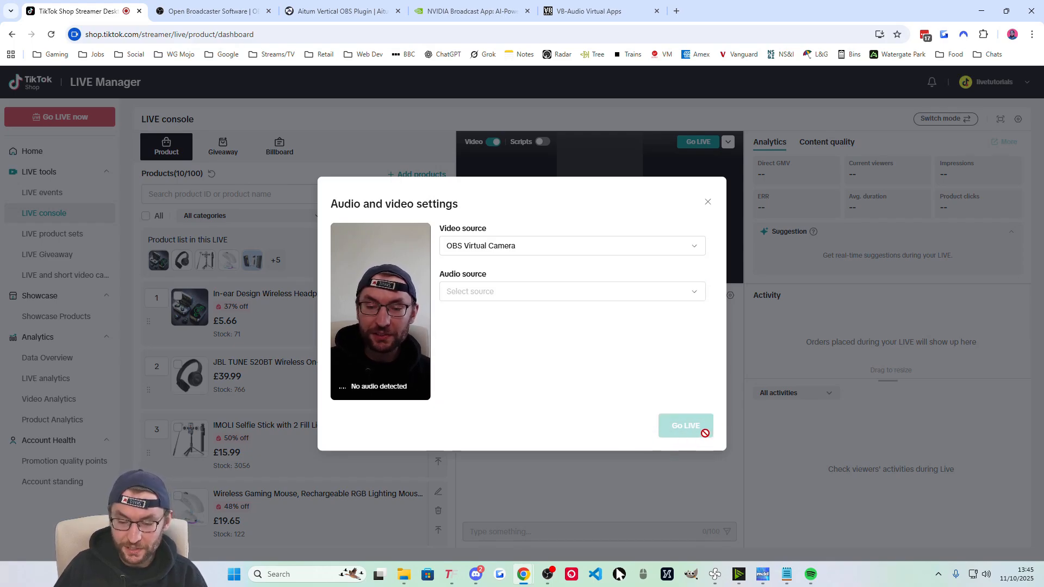